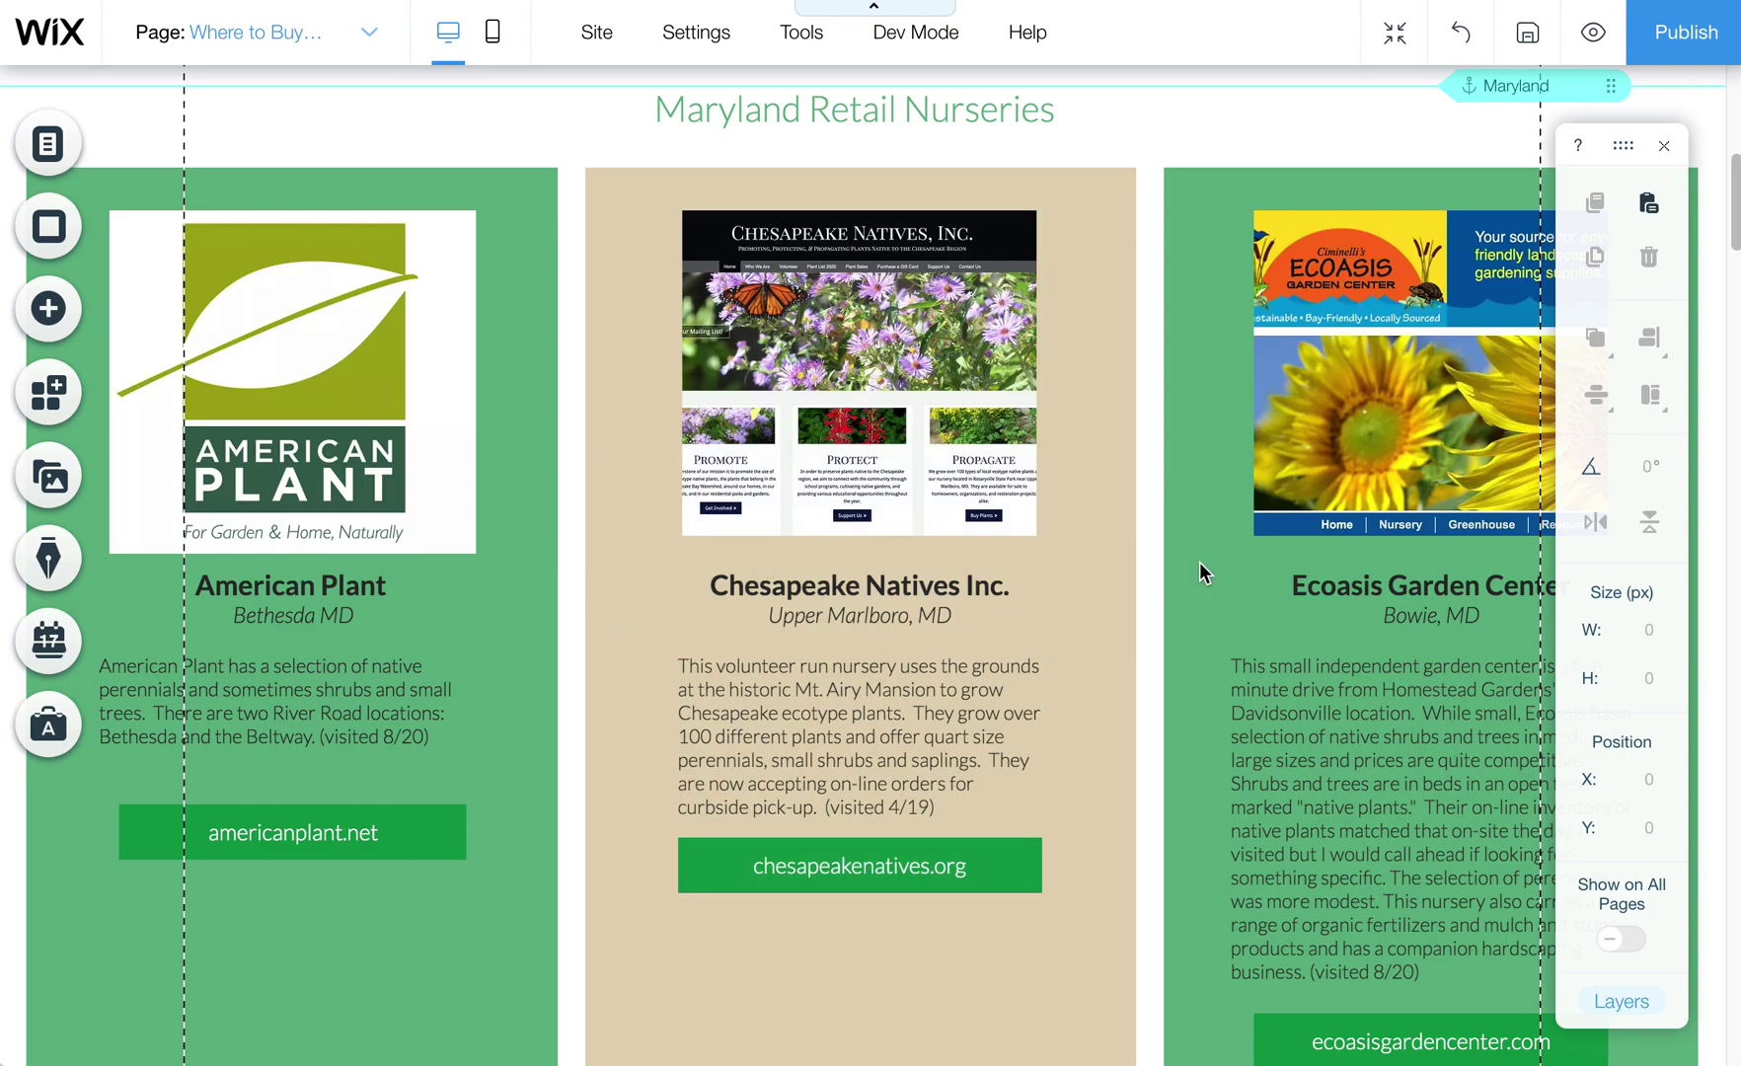
Step: Open column management for the first Maryland nurseries strip and move the Chesapeake Natives column one place right
{"action": "scroll", "coordinate": [1188, 520], "scroll_direction": "up", "scroll_amount": 8}
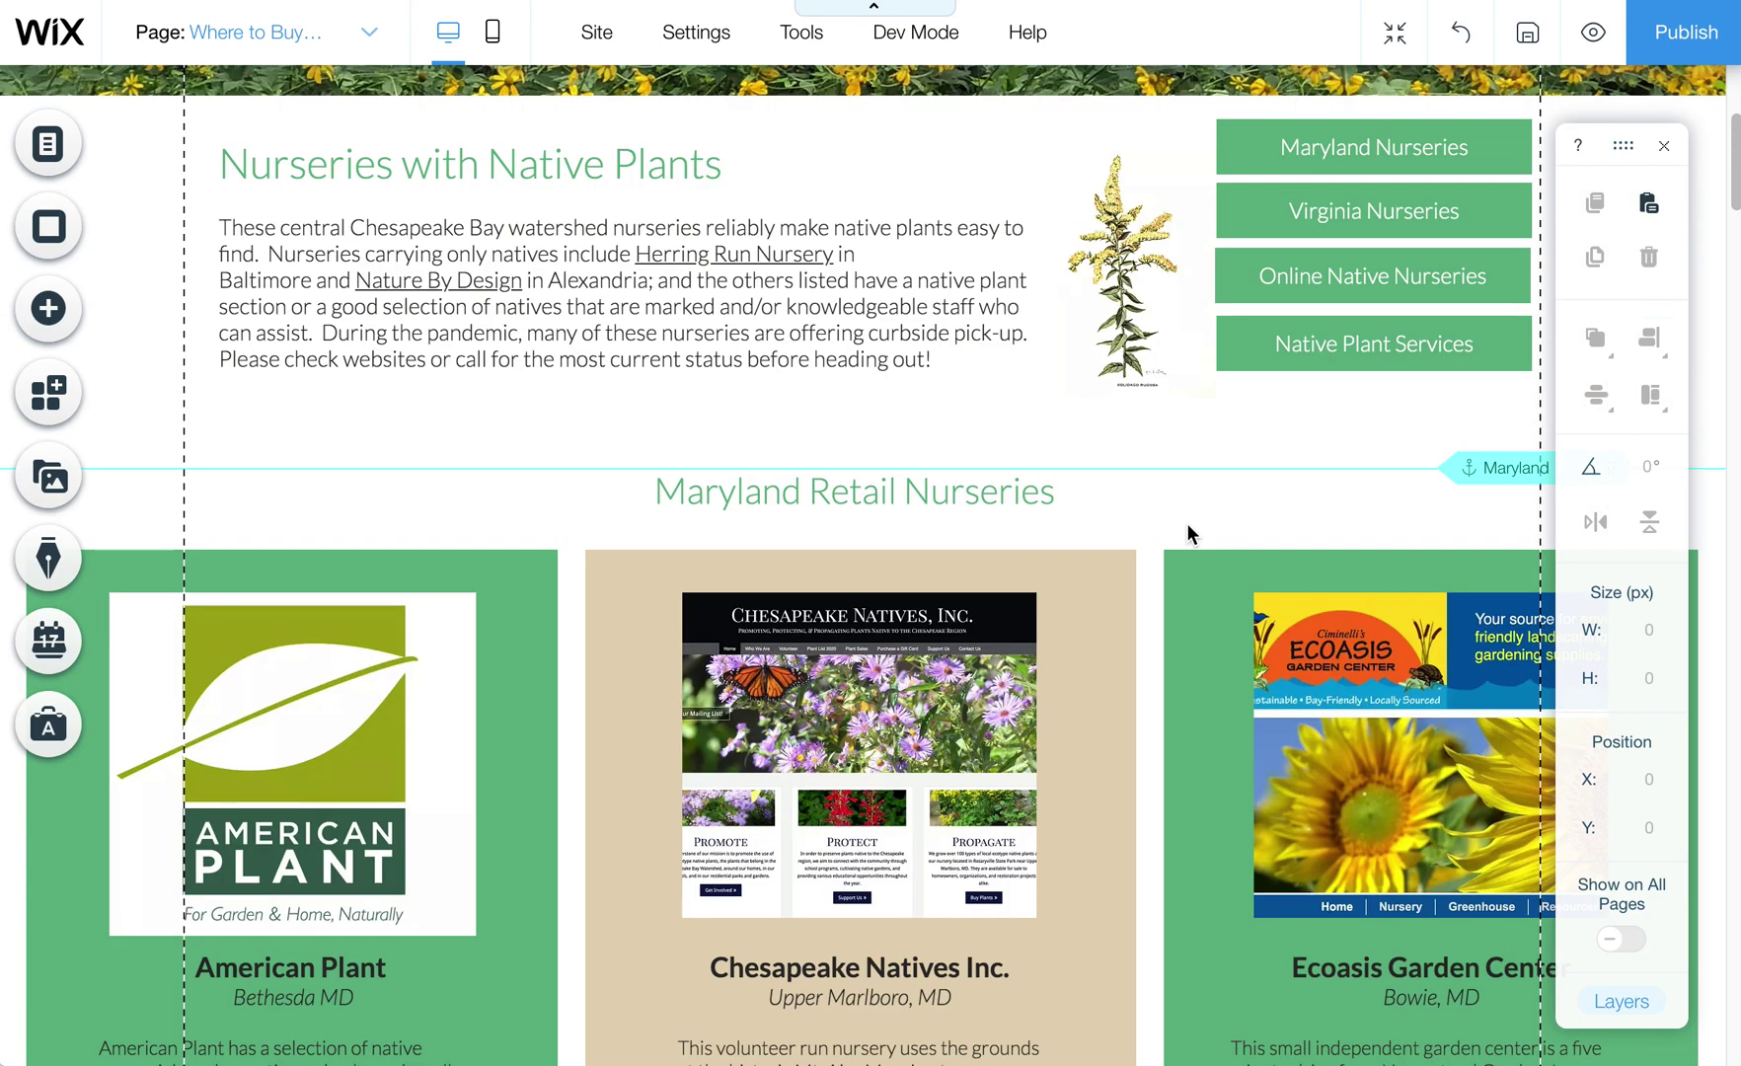
{"action": "scroll", "coordinate": [1187, 524], "scroll_direction": "down", "scroll_amount": 9}
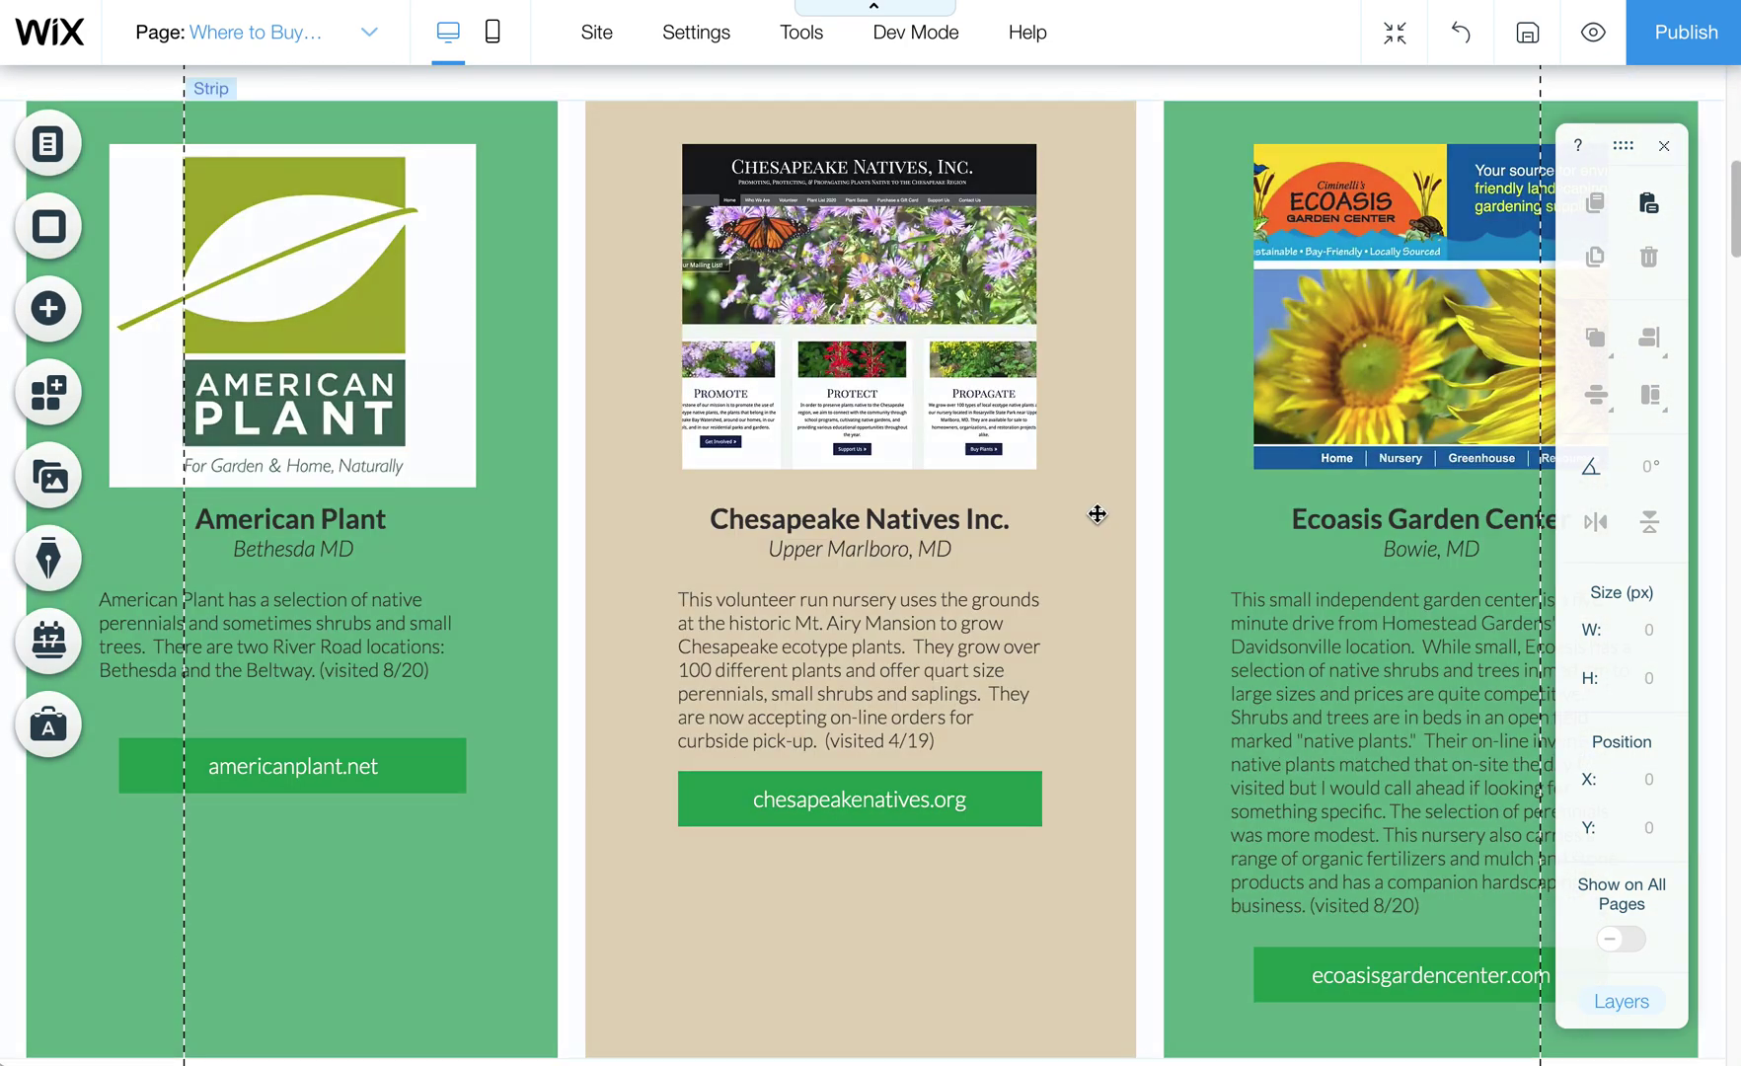
{"action": "left_click", "coordinate": [1113, 517]}
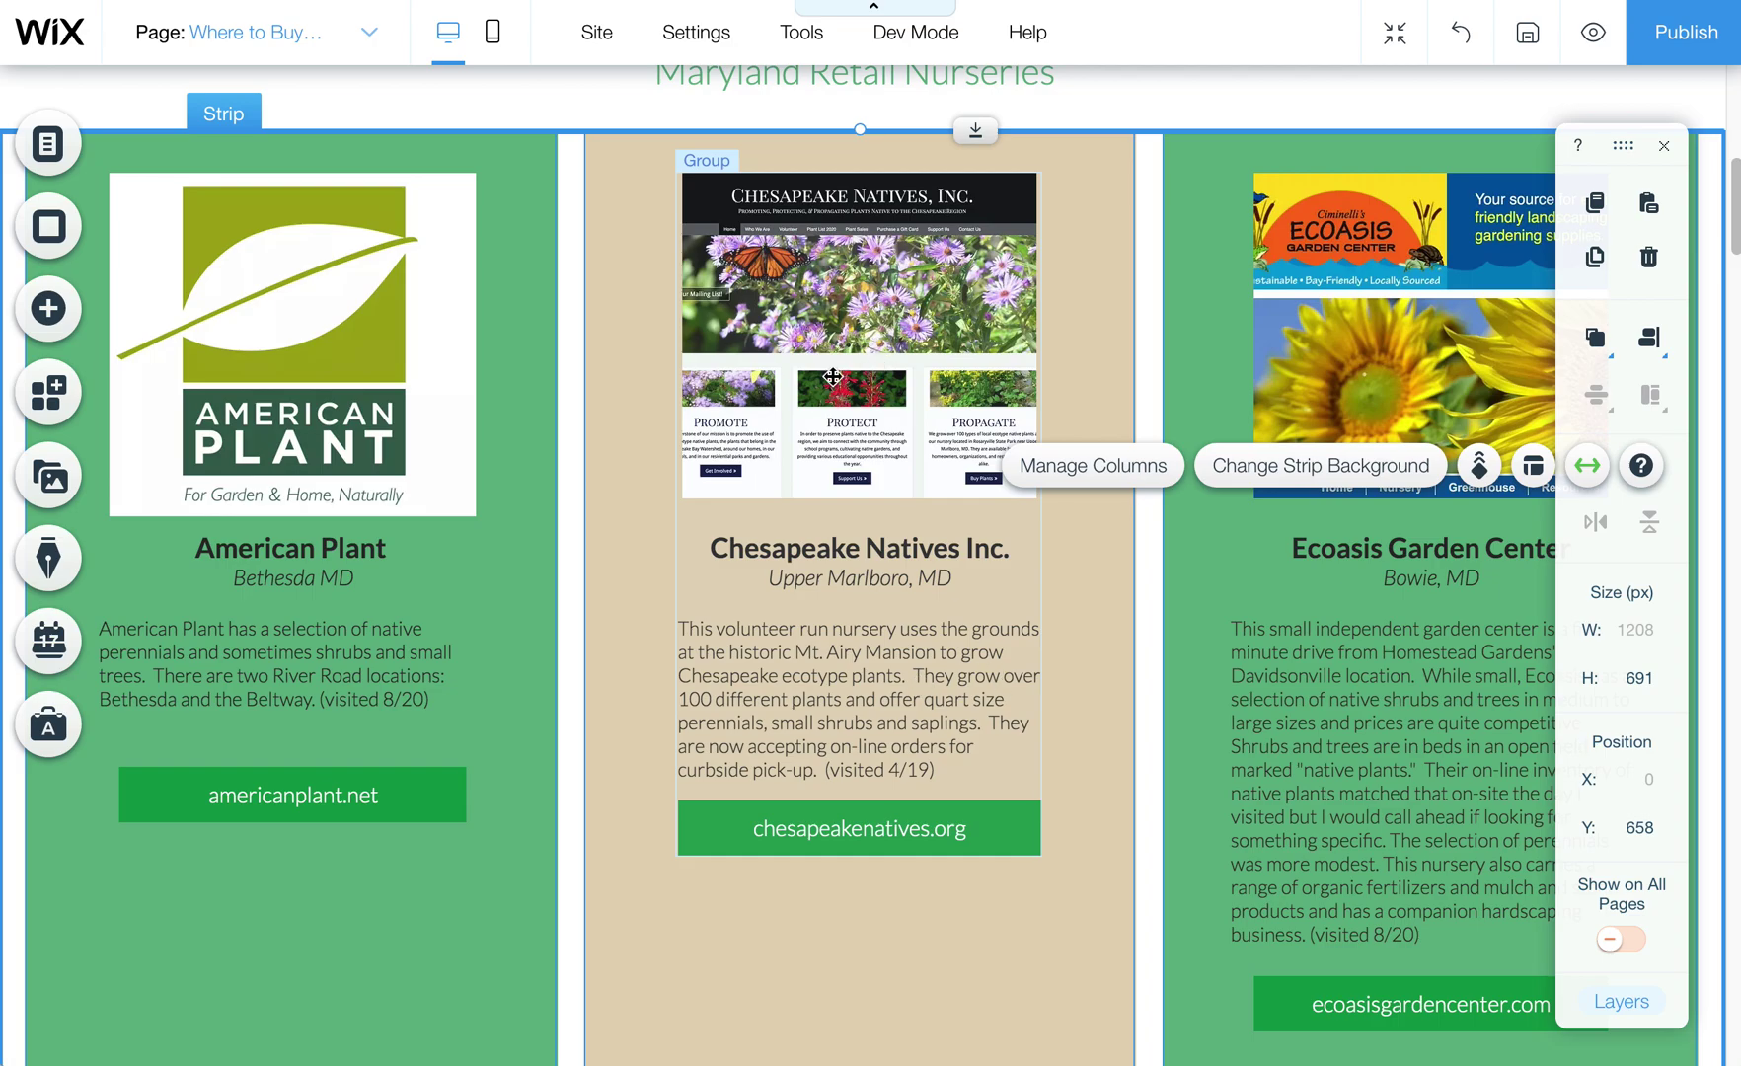
{"action": "left_click", "coordinate": [637, 484]}
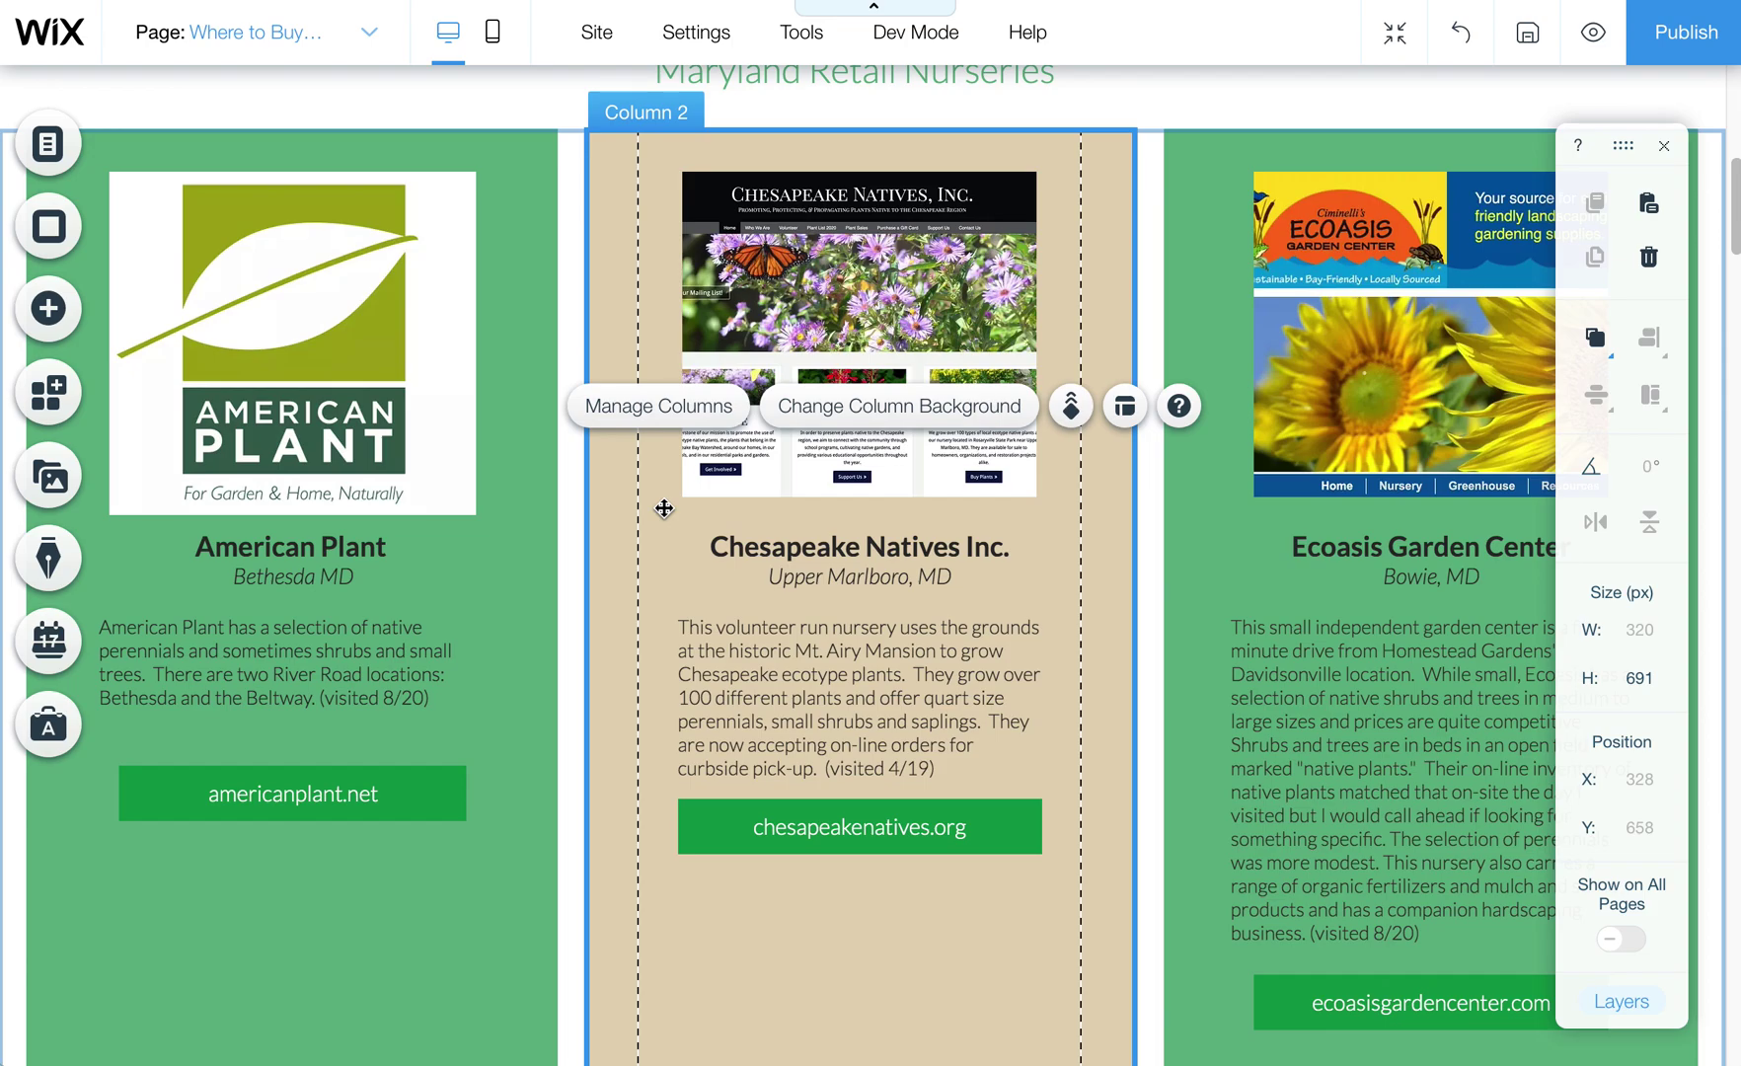
{"action": "scroll", "coordinate": [673, 520], "scroll_direction": "down", "scroll_amount": 2}
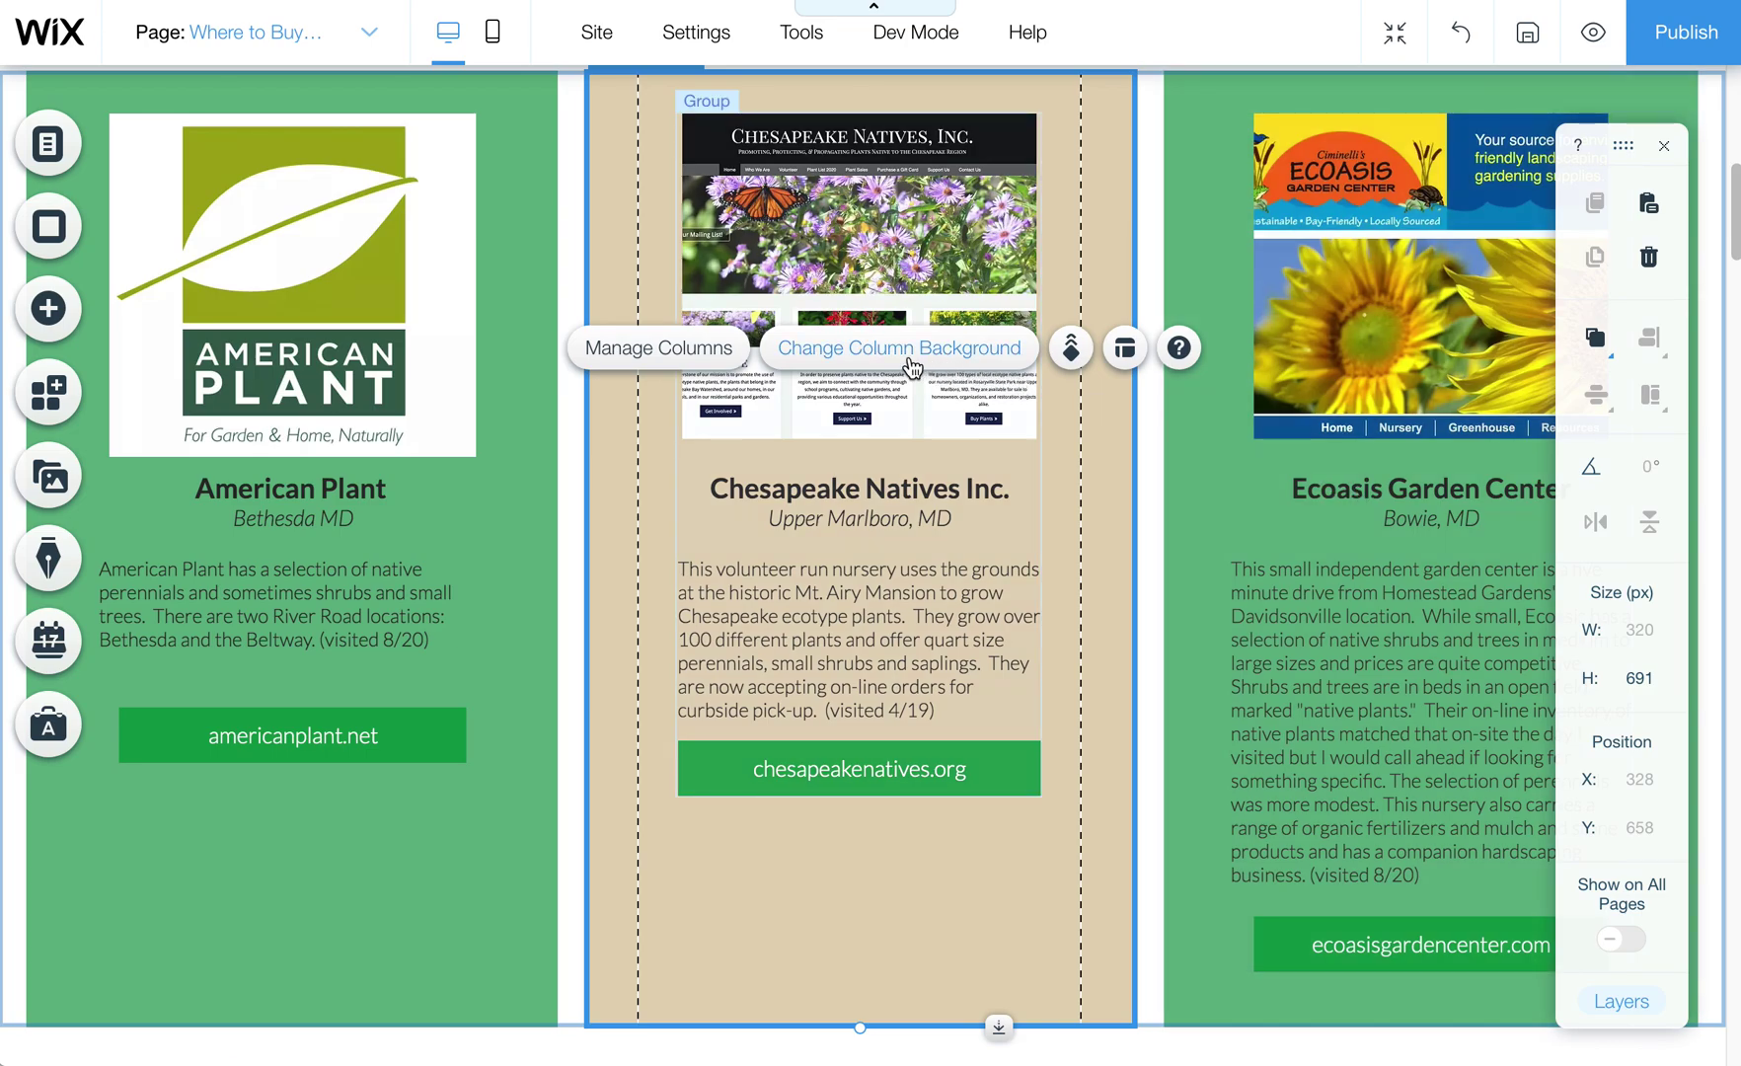
{"action": "left_click", "coordinate": [709, 353]}
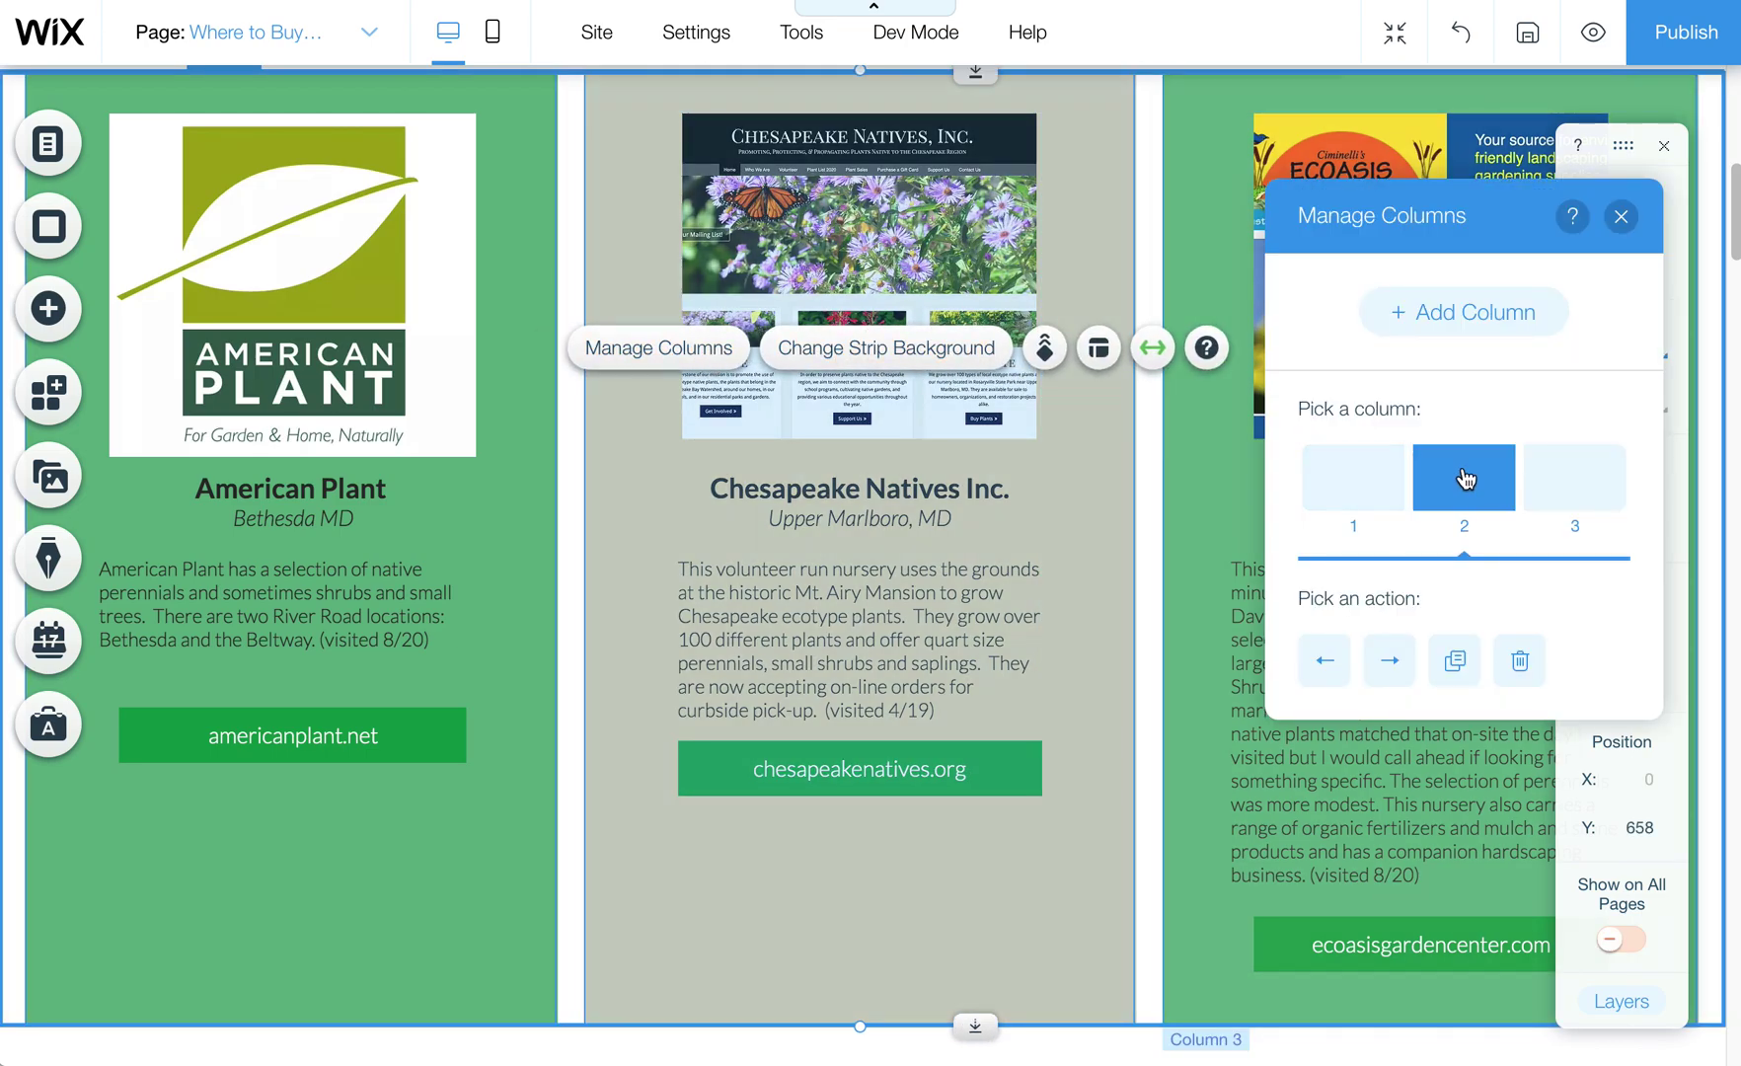
{"action": "left_click", "coordinate": [1323, 668]}
{"action": "left_click", "coordinate": [1388, 662]}
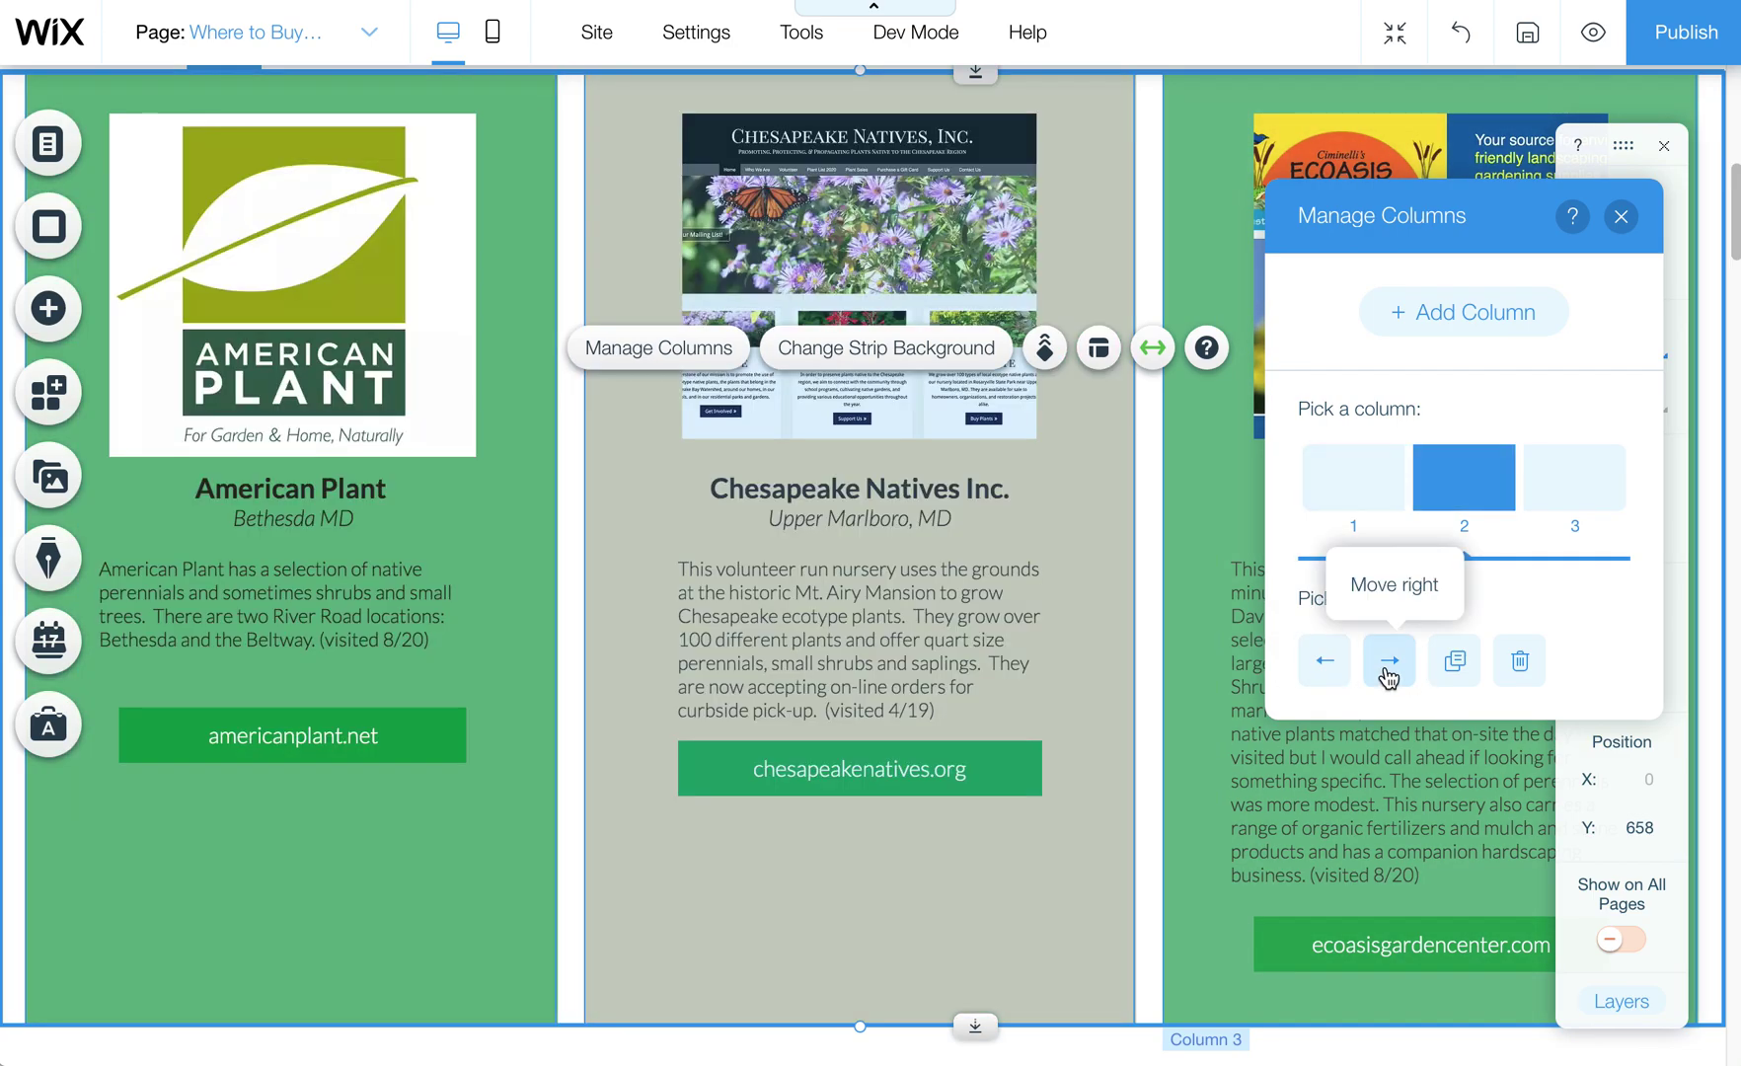
Step: Move the Chesapeake Natives column back to the middle of the strip and close column management
{"action": "left_click", "coordinate": [1585, 498]}
{"action": "left_click", "coordinate": [1327, 659]}
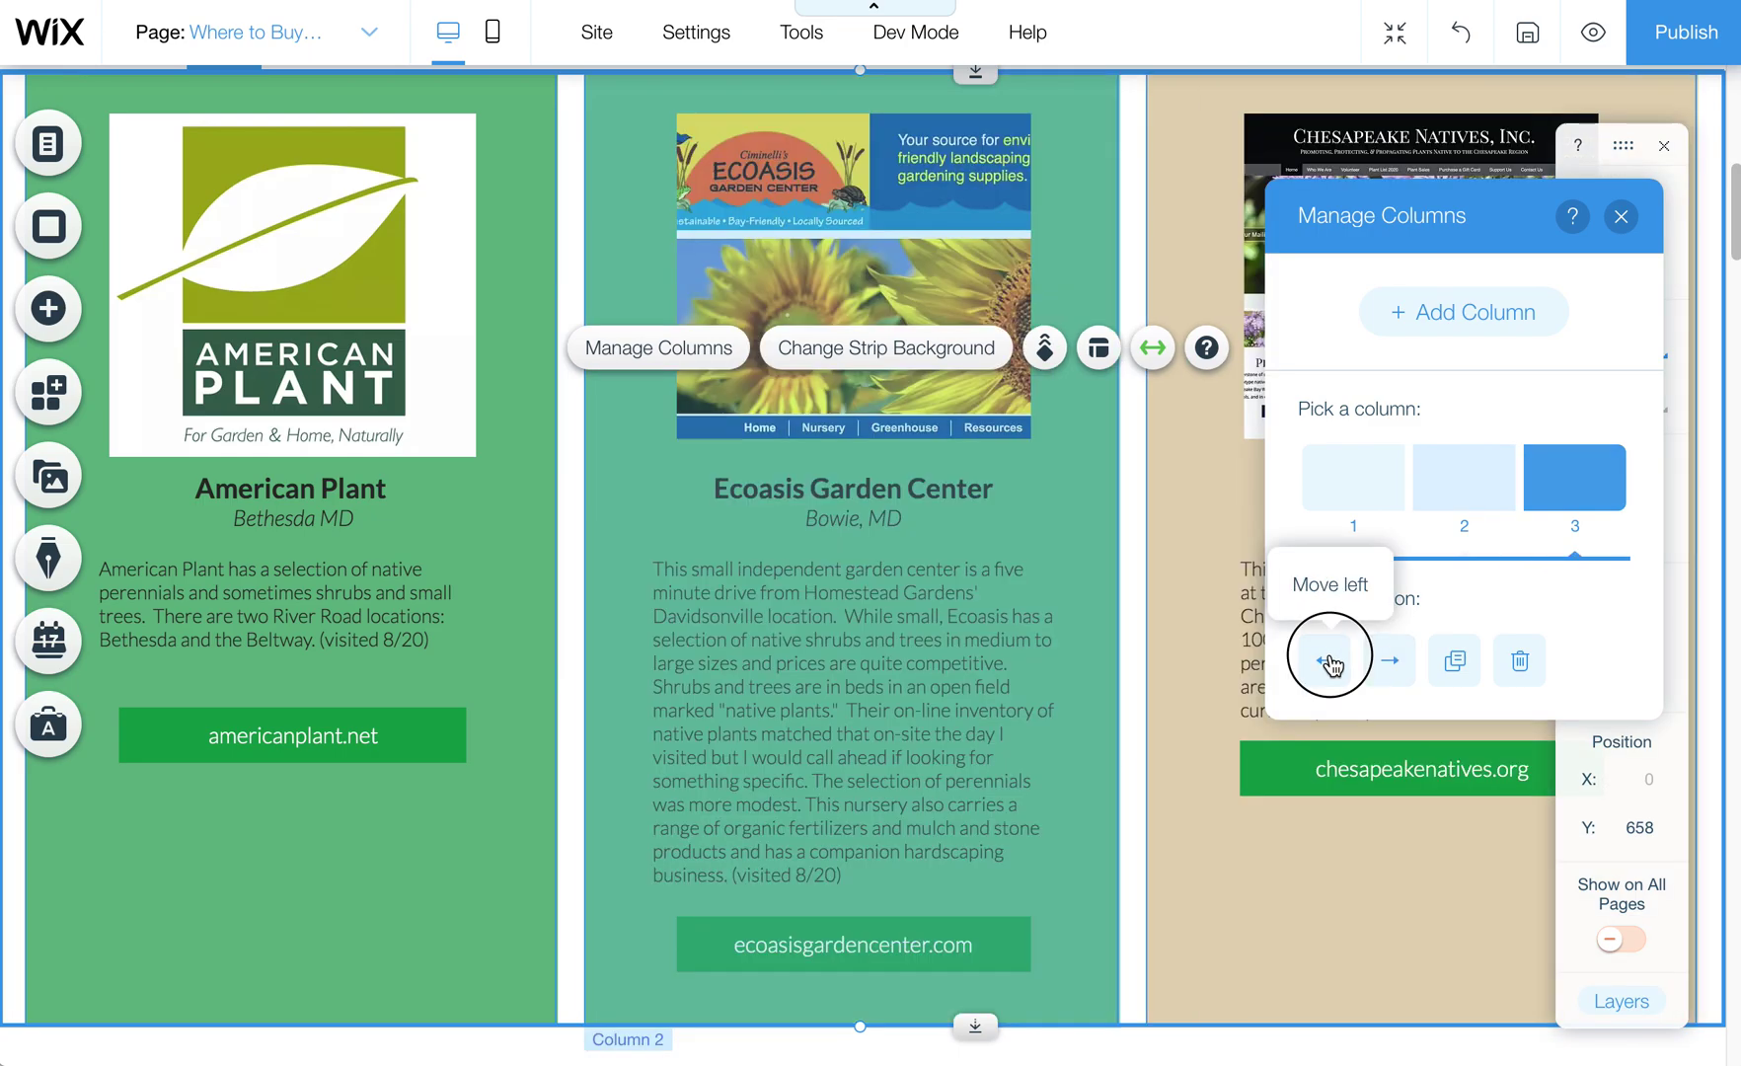
{"action": "left_click", "coordinate": [1330, 660]}
{"action": "left_click", "coordinate": [1390, 660]}
{"action": "left_click", "coordinate": [1390, 660]}
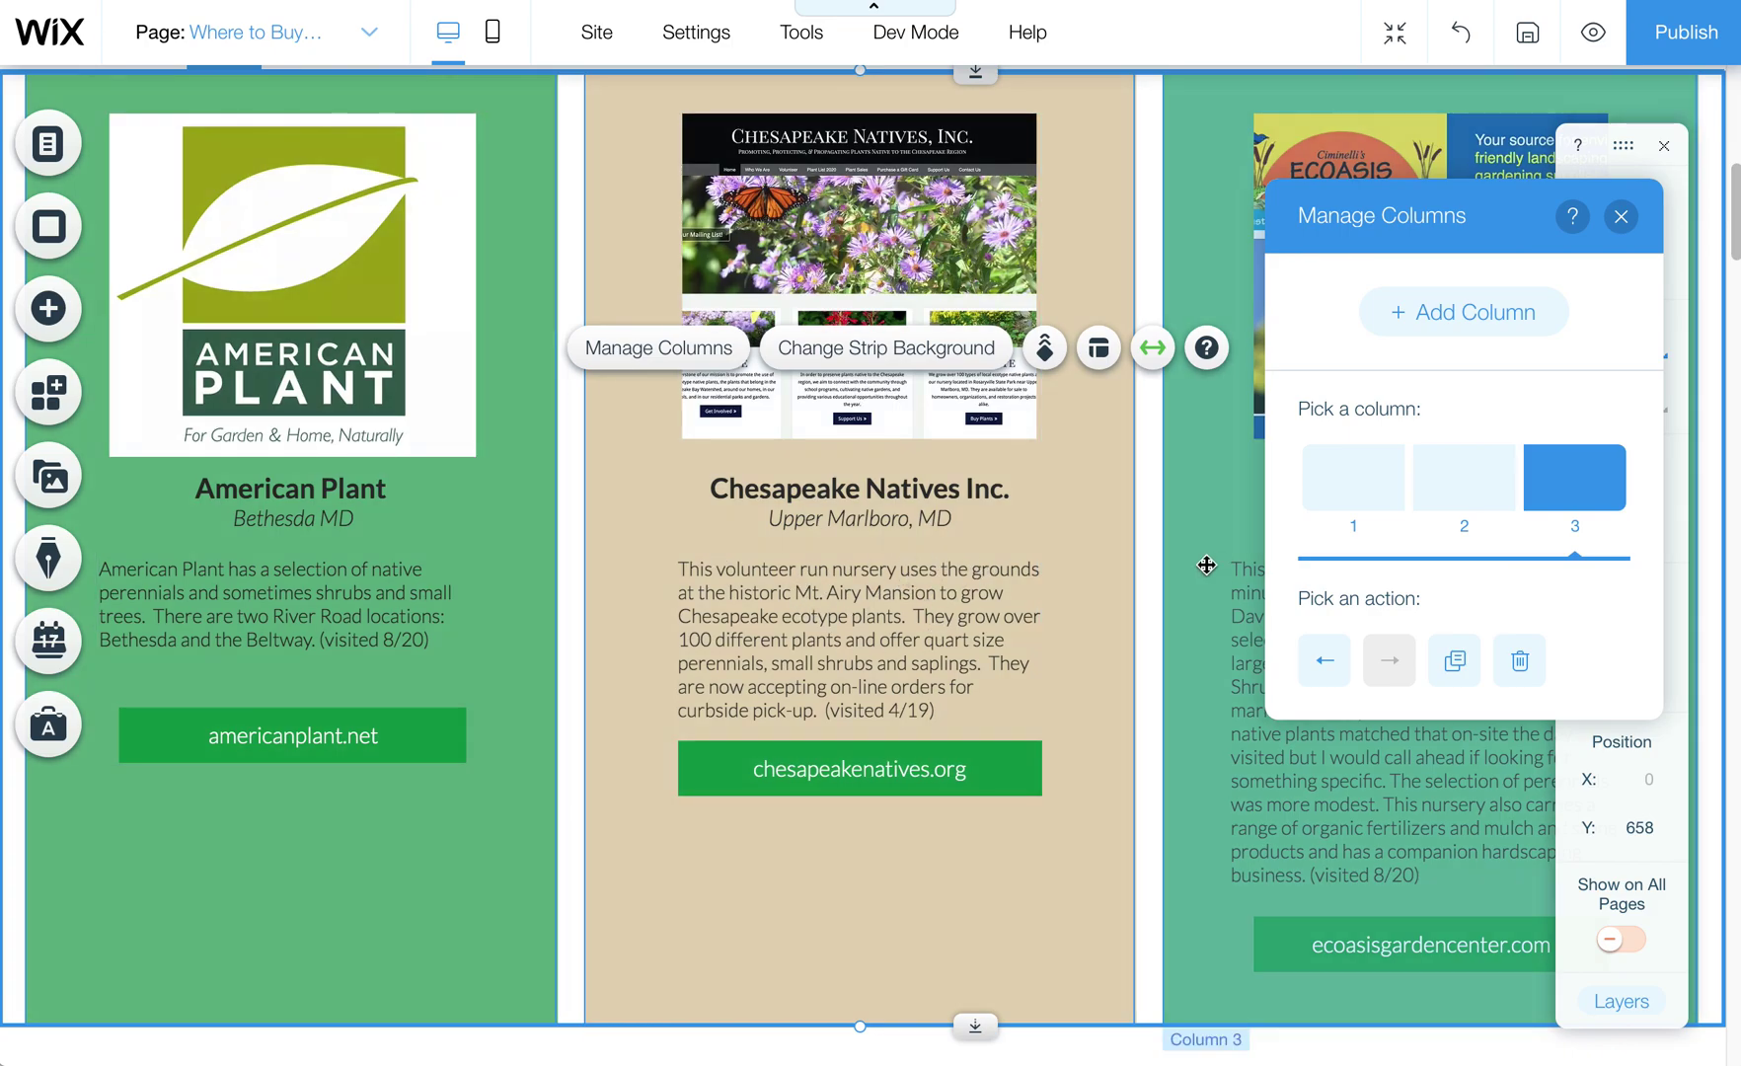
{"action": "left_click", "coordinate": [1621, 216]}
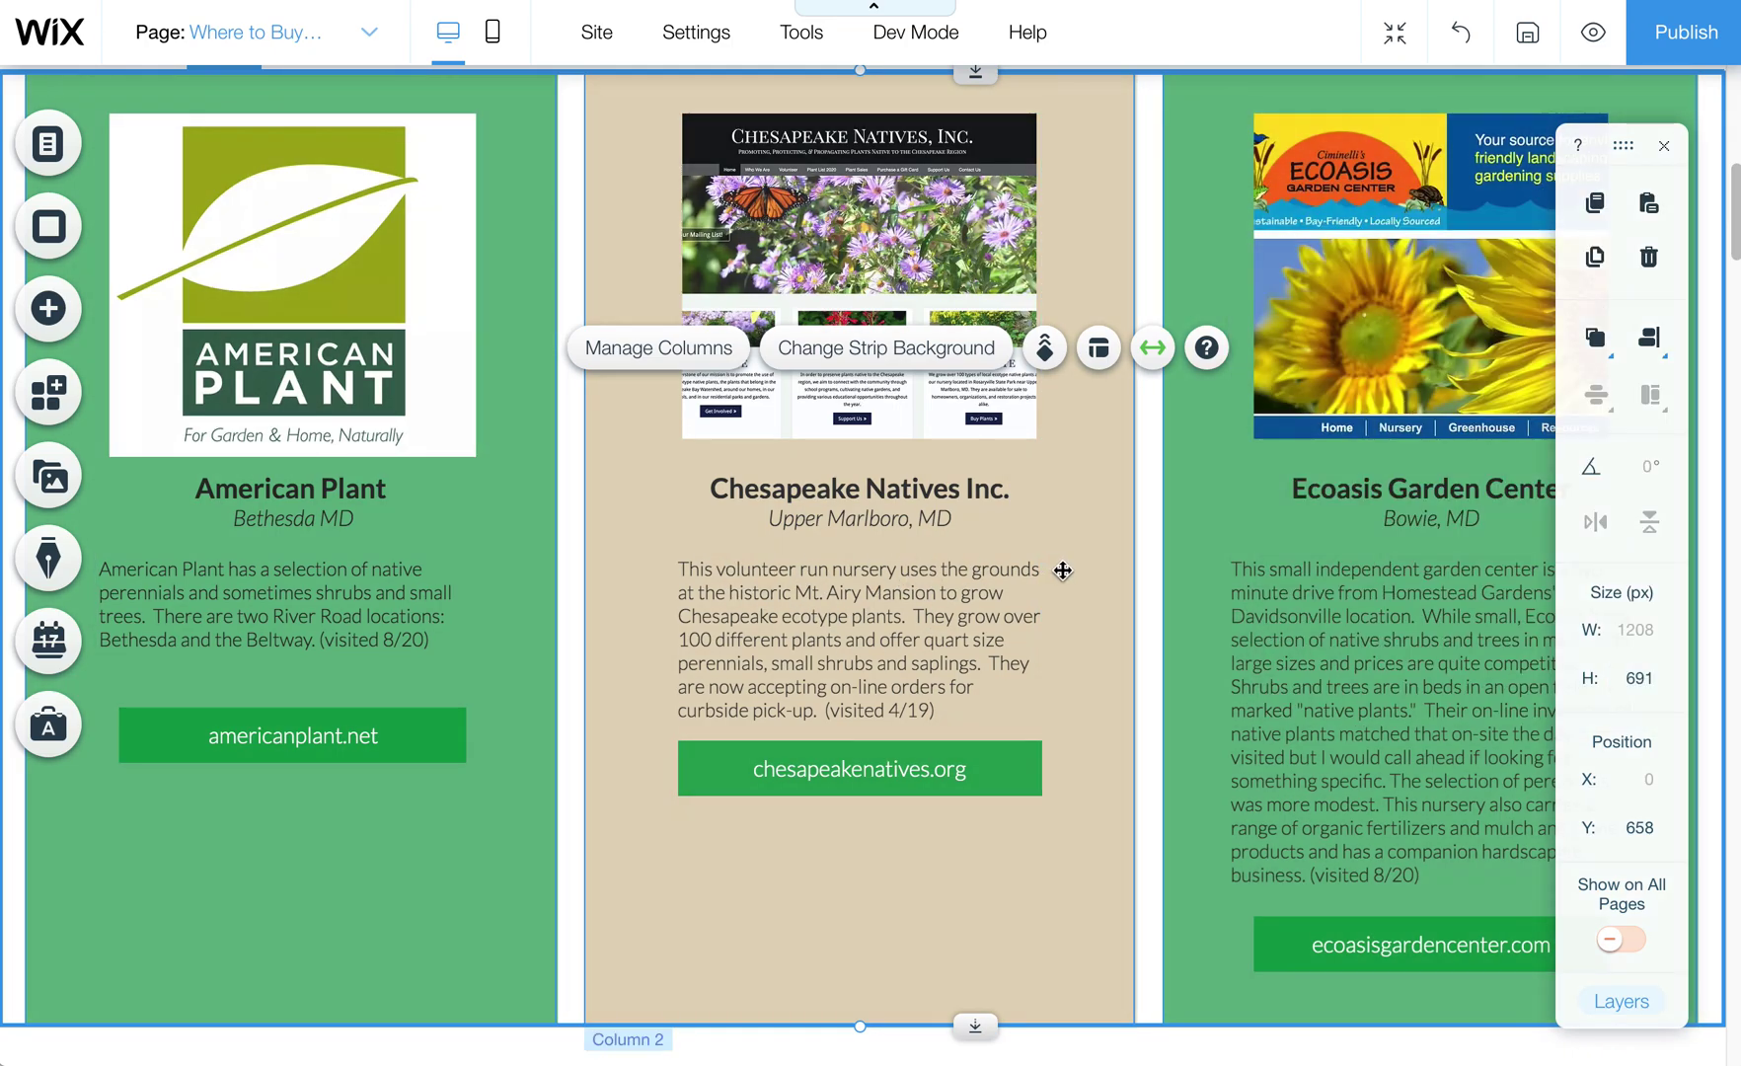
Step: Examine how the listings in the first two Maryland strips are grouped, selecting the Lauren's, American Plant, Chesapeake Natives and Ecoasis groups in turn
{"action": "scroll", "coordinate": [1062, 571], "scroll_direction": "down", "scroll_amount": 6}
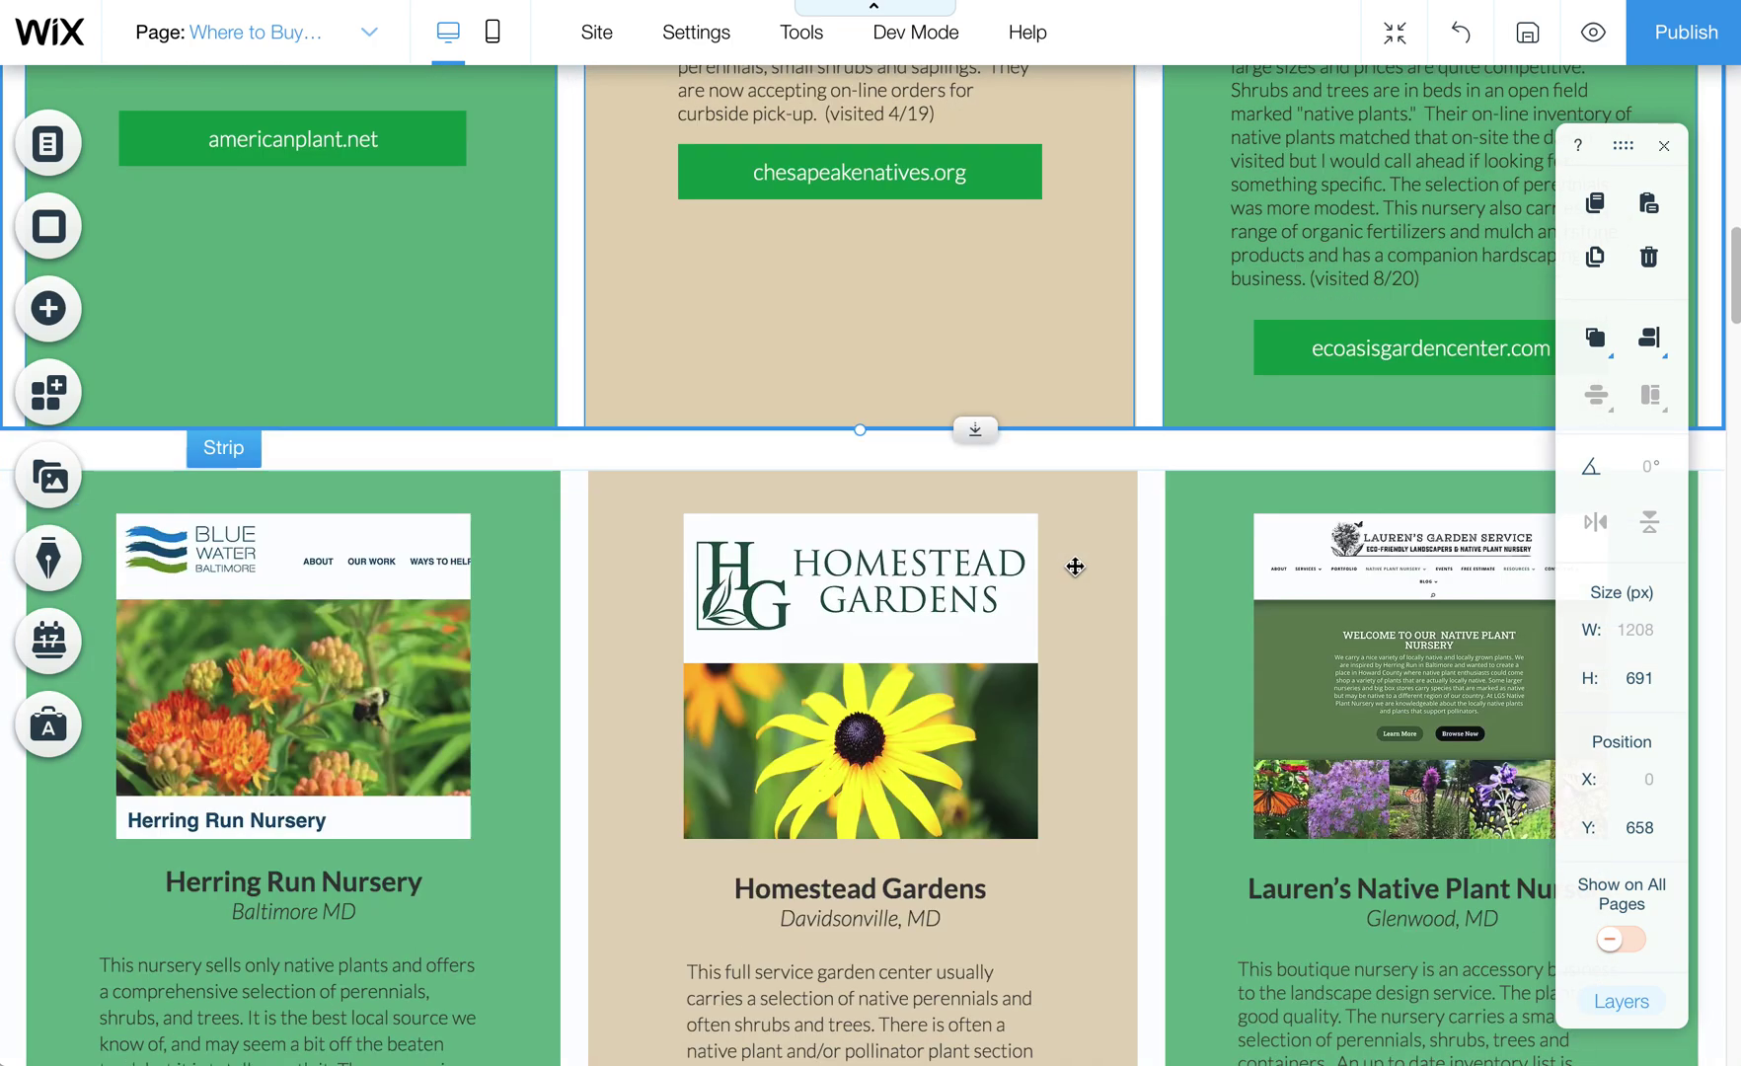
{"action": "scroll", "coordinate": [1075, 566], "scroll_direction": "down", "scroll_amount": 3}
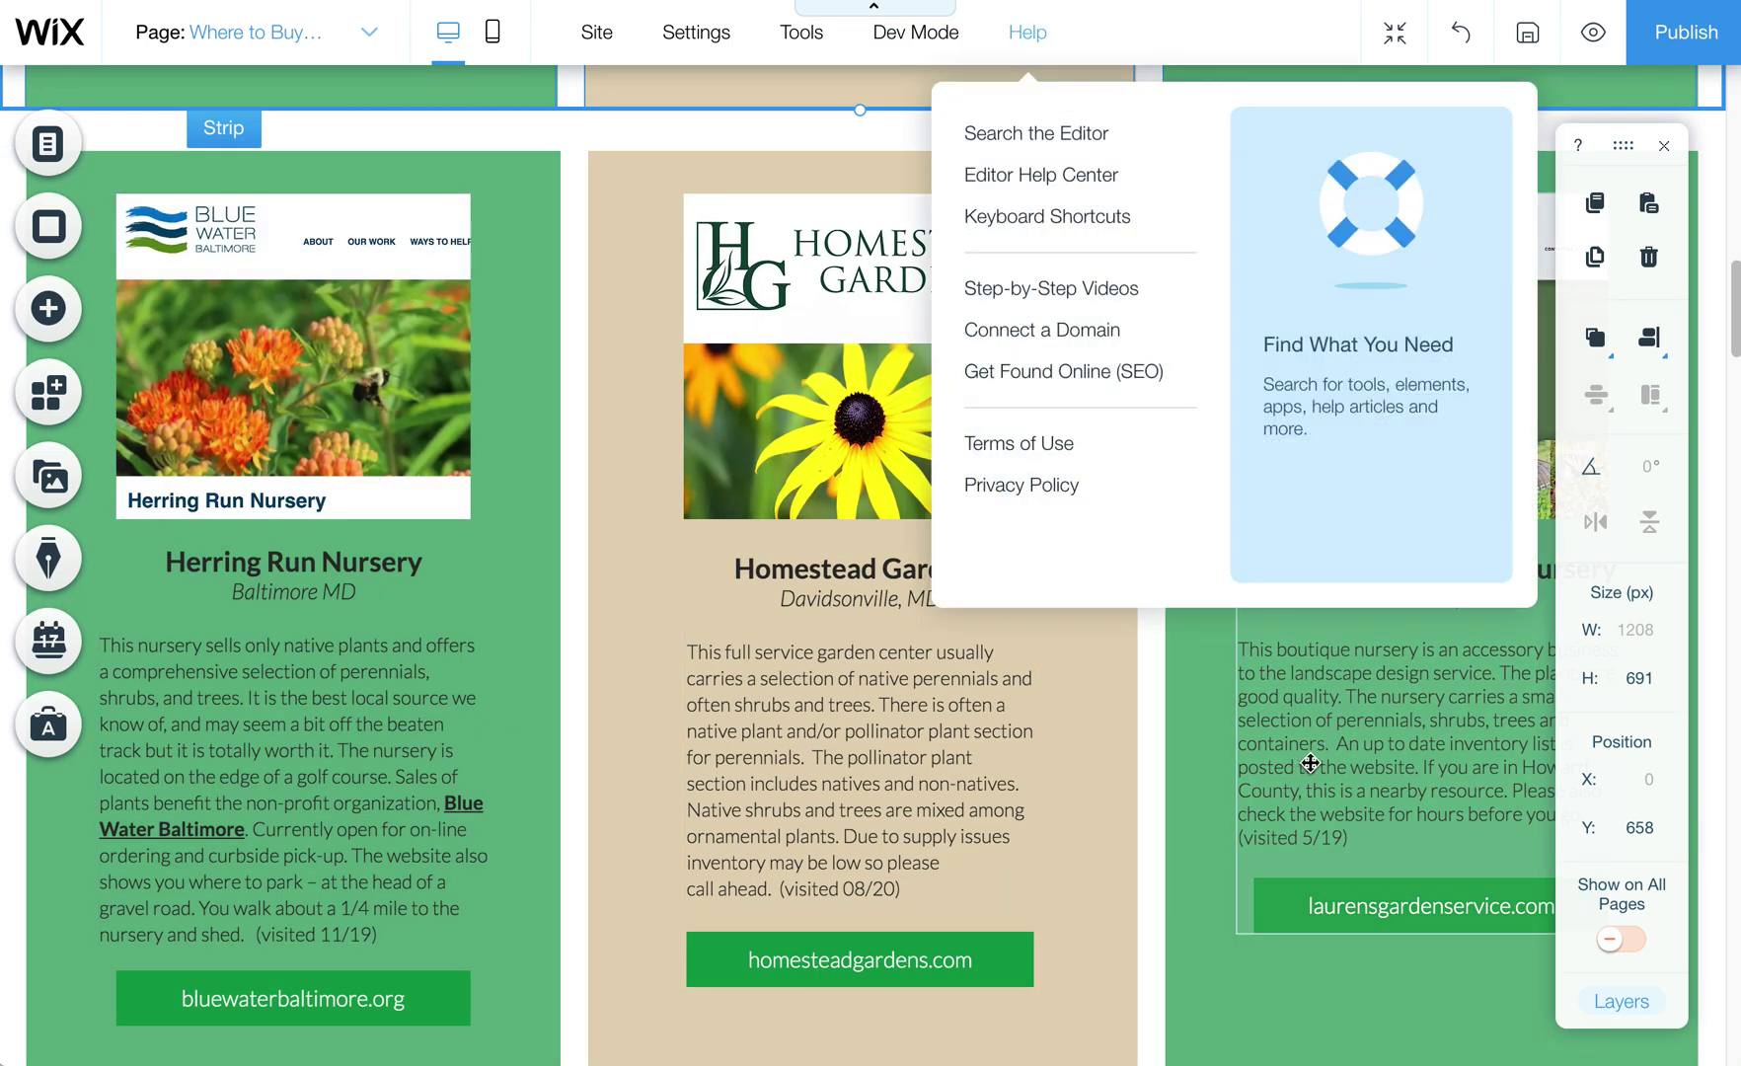
{"action": "left_click", "coordinate": [1406, 769]}
{"action": "scroll", "coordinate": [1405, 768], "scroll_direction": "up", "scroll_amount": 3}
{"action": "scroll", "coordinate": [1405, 769], "scroll_direction": "down", "scroll_amount": 2}
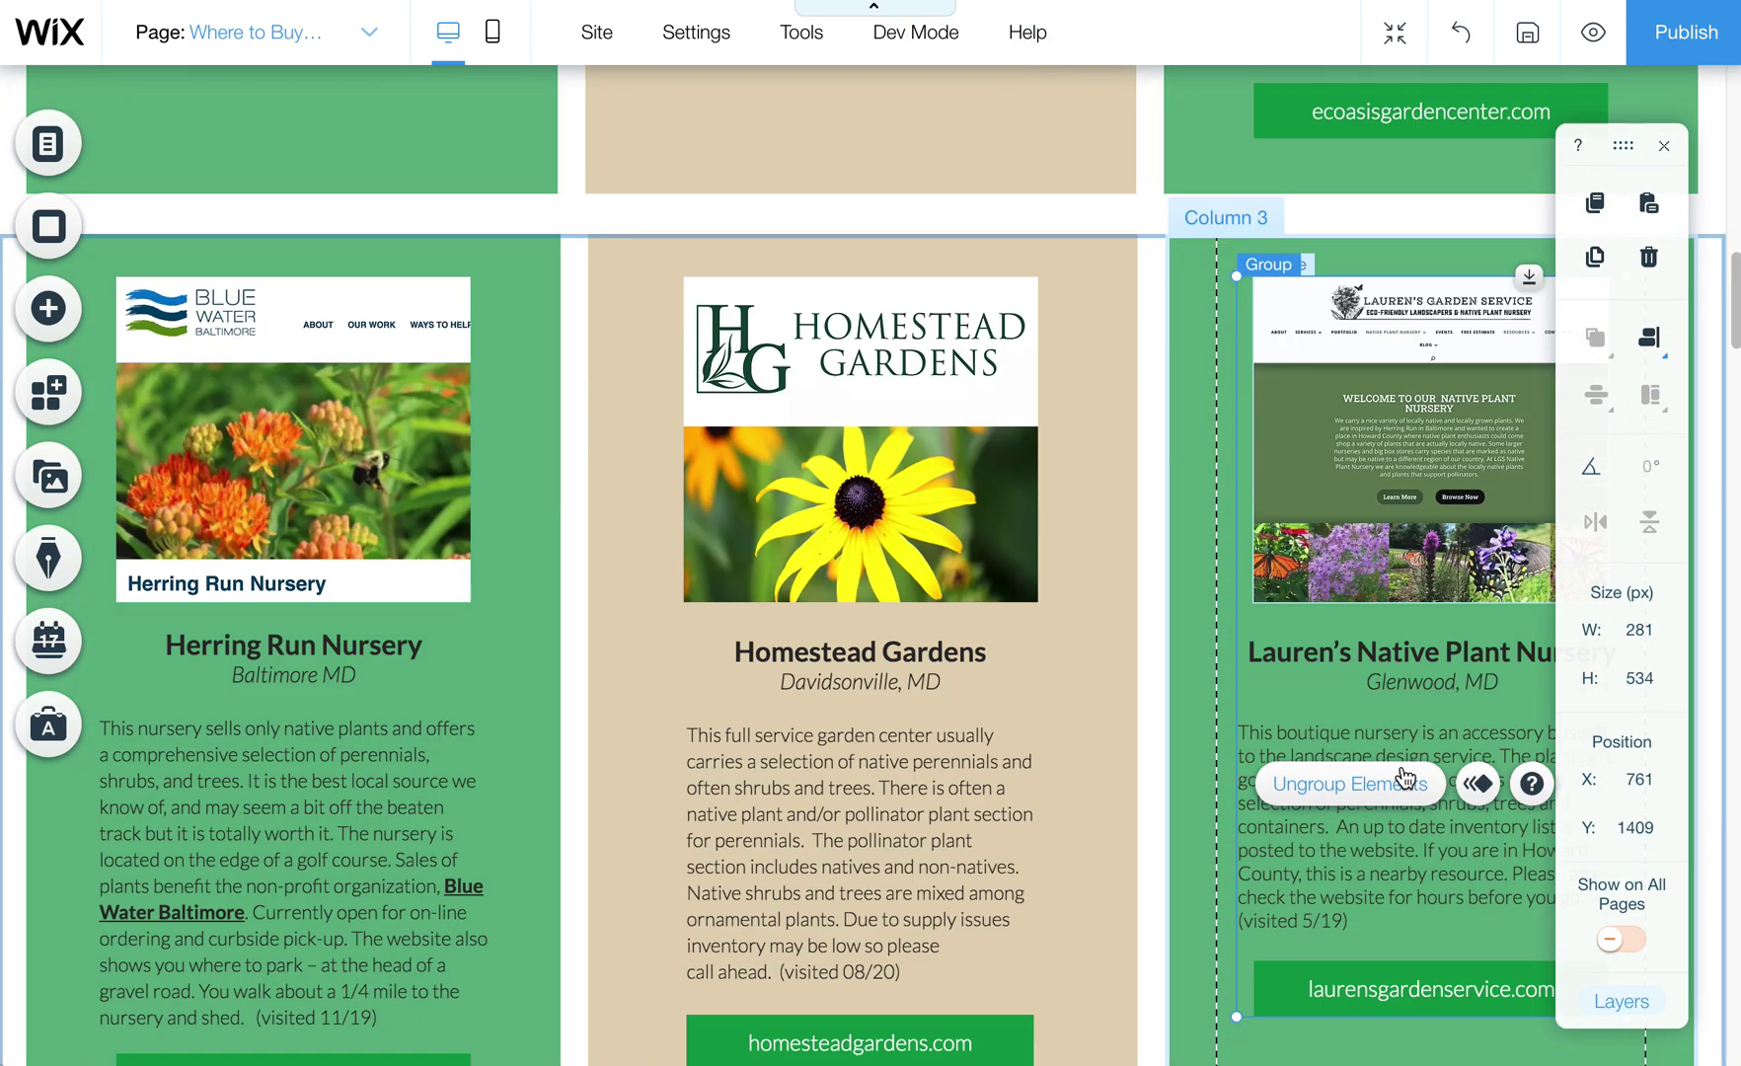
{"action": "scroll", "coordinate": [1399, 770], "scroll_direction": "up", "scroll_amount": 7}
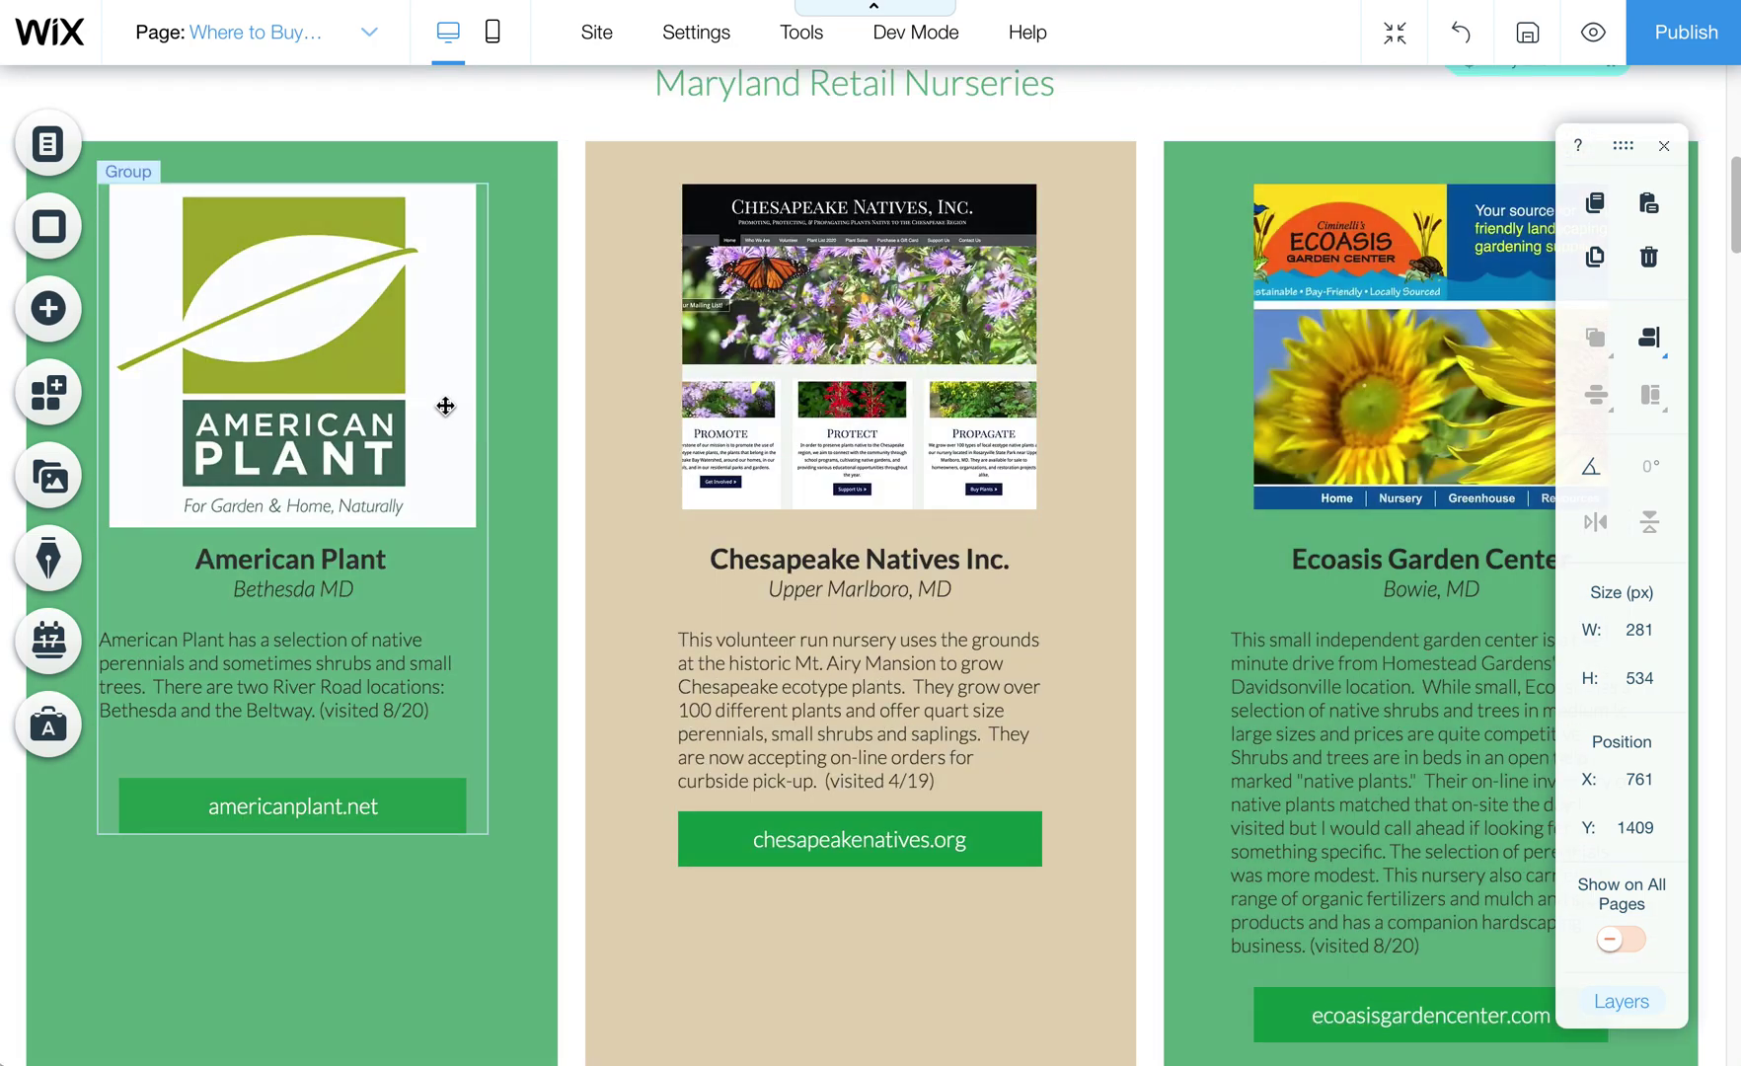
{"action": "left_click", "coordinate": [314, 399]}
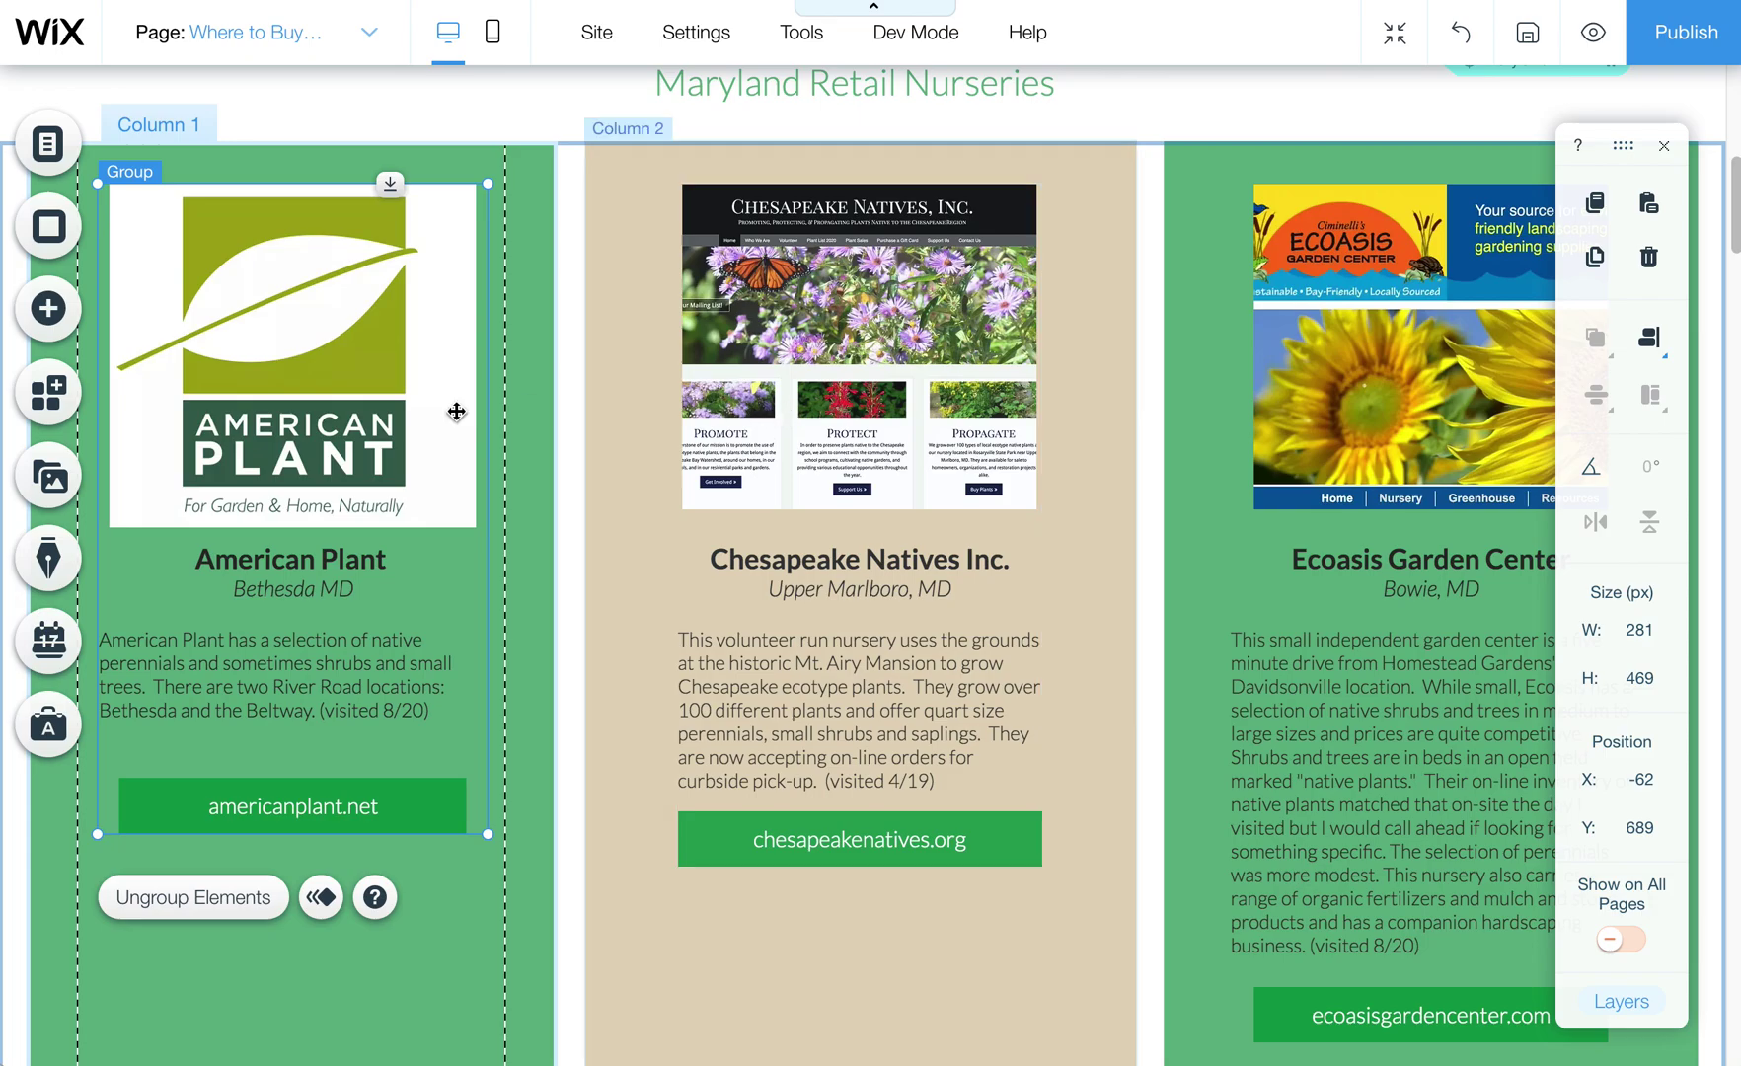
{"action": "left_click", "coordinate": [859, 390]}
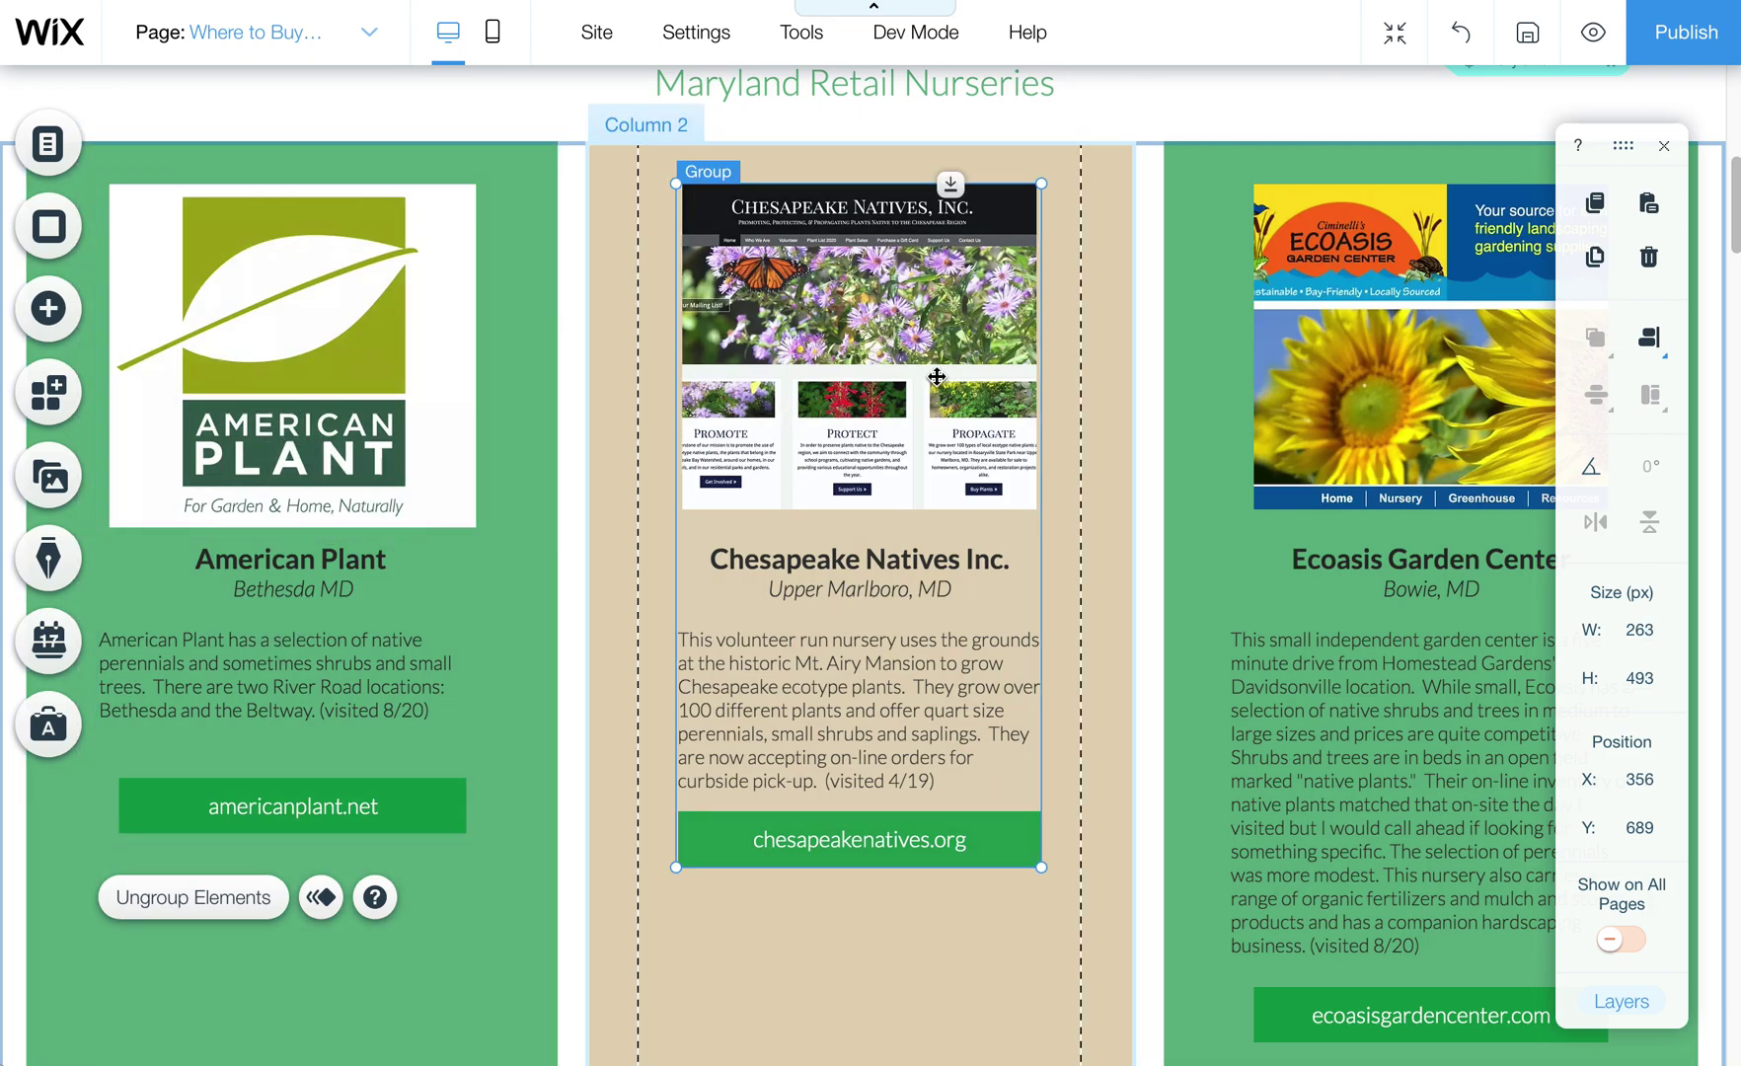
{"action": "left_click", "coordinate": [1399, 402]}
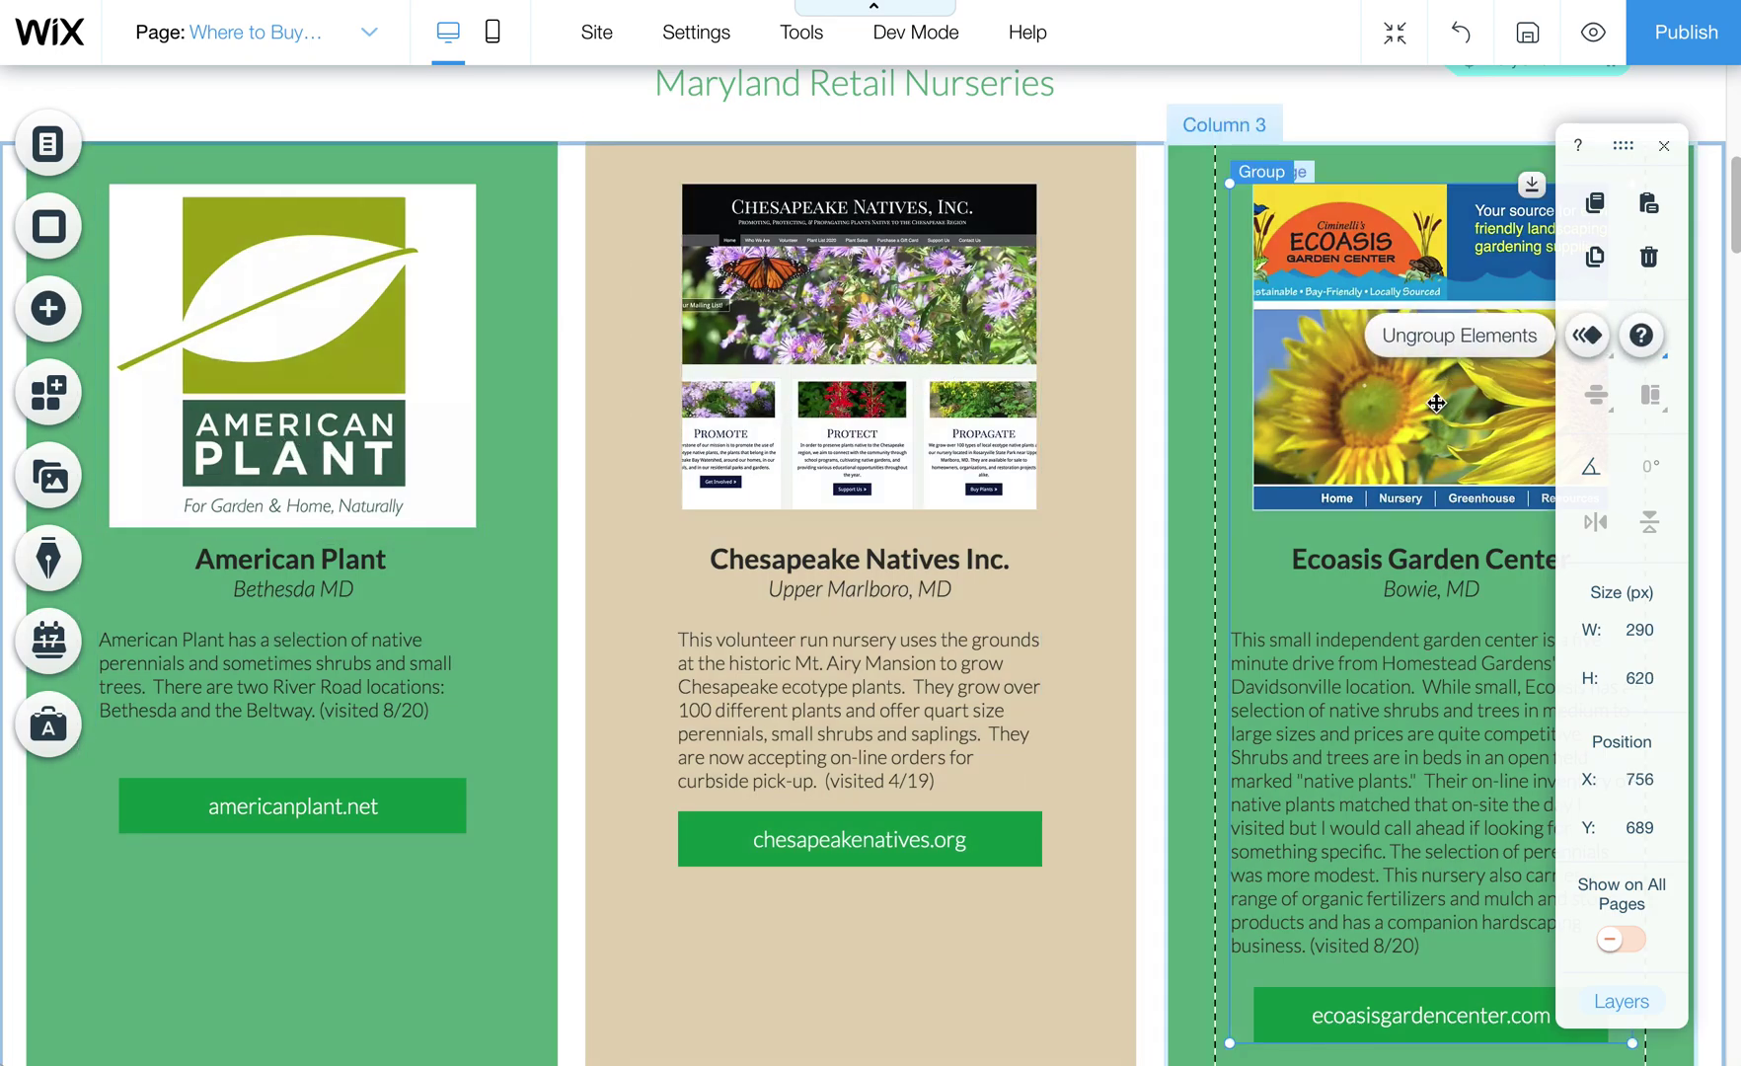
Step: Shift the Chesapeake Natives group slightly right within its column to X 358, Y 689
{"action": "left_click_drag", "start_coordinate": [880, 414], "coordinate": [901, 415]}
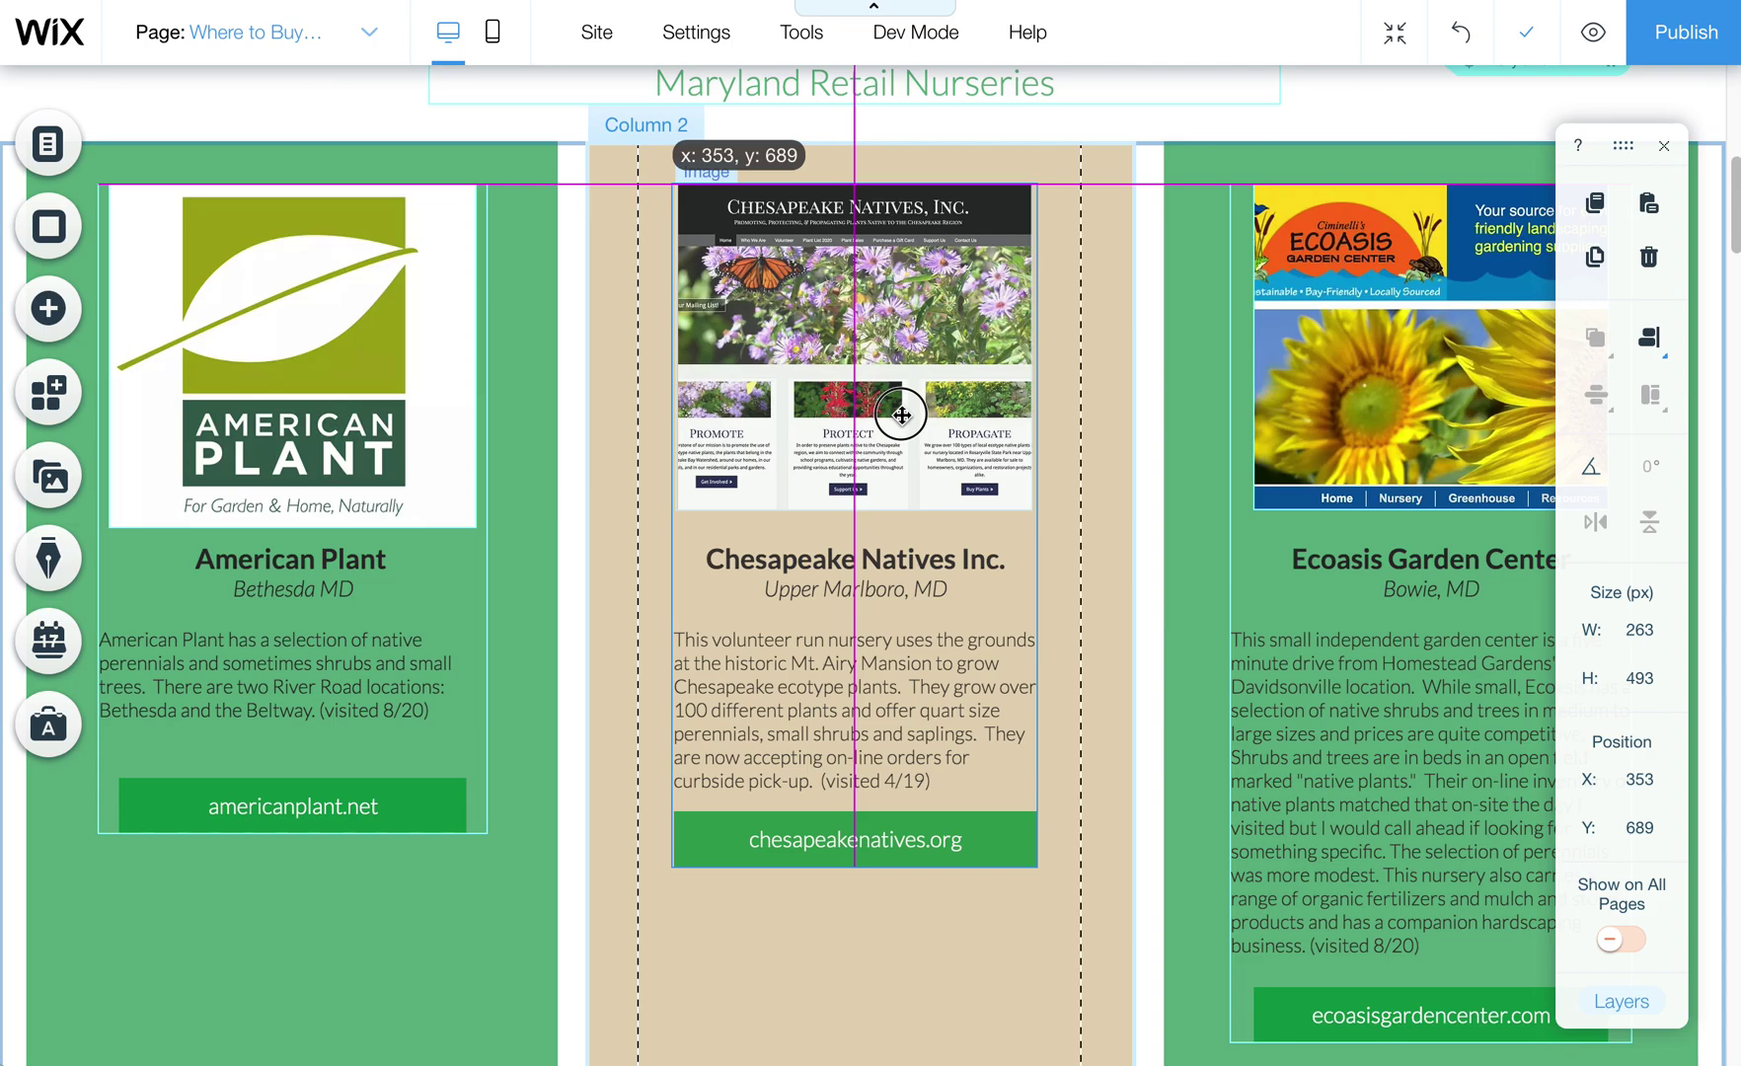
{"action": "left_click_drag", "start_coordinate": [901, 414], "coordinate": [914, 414]}
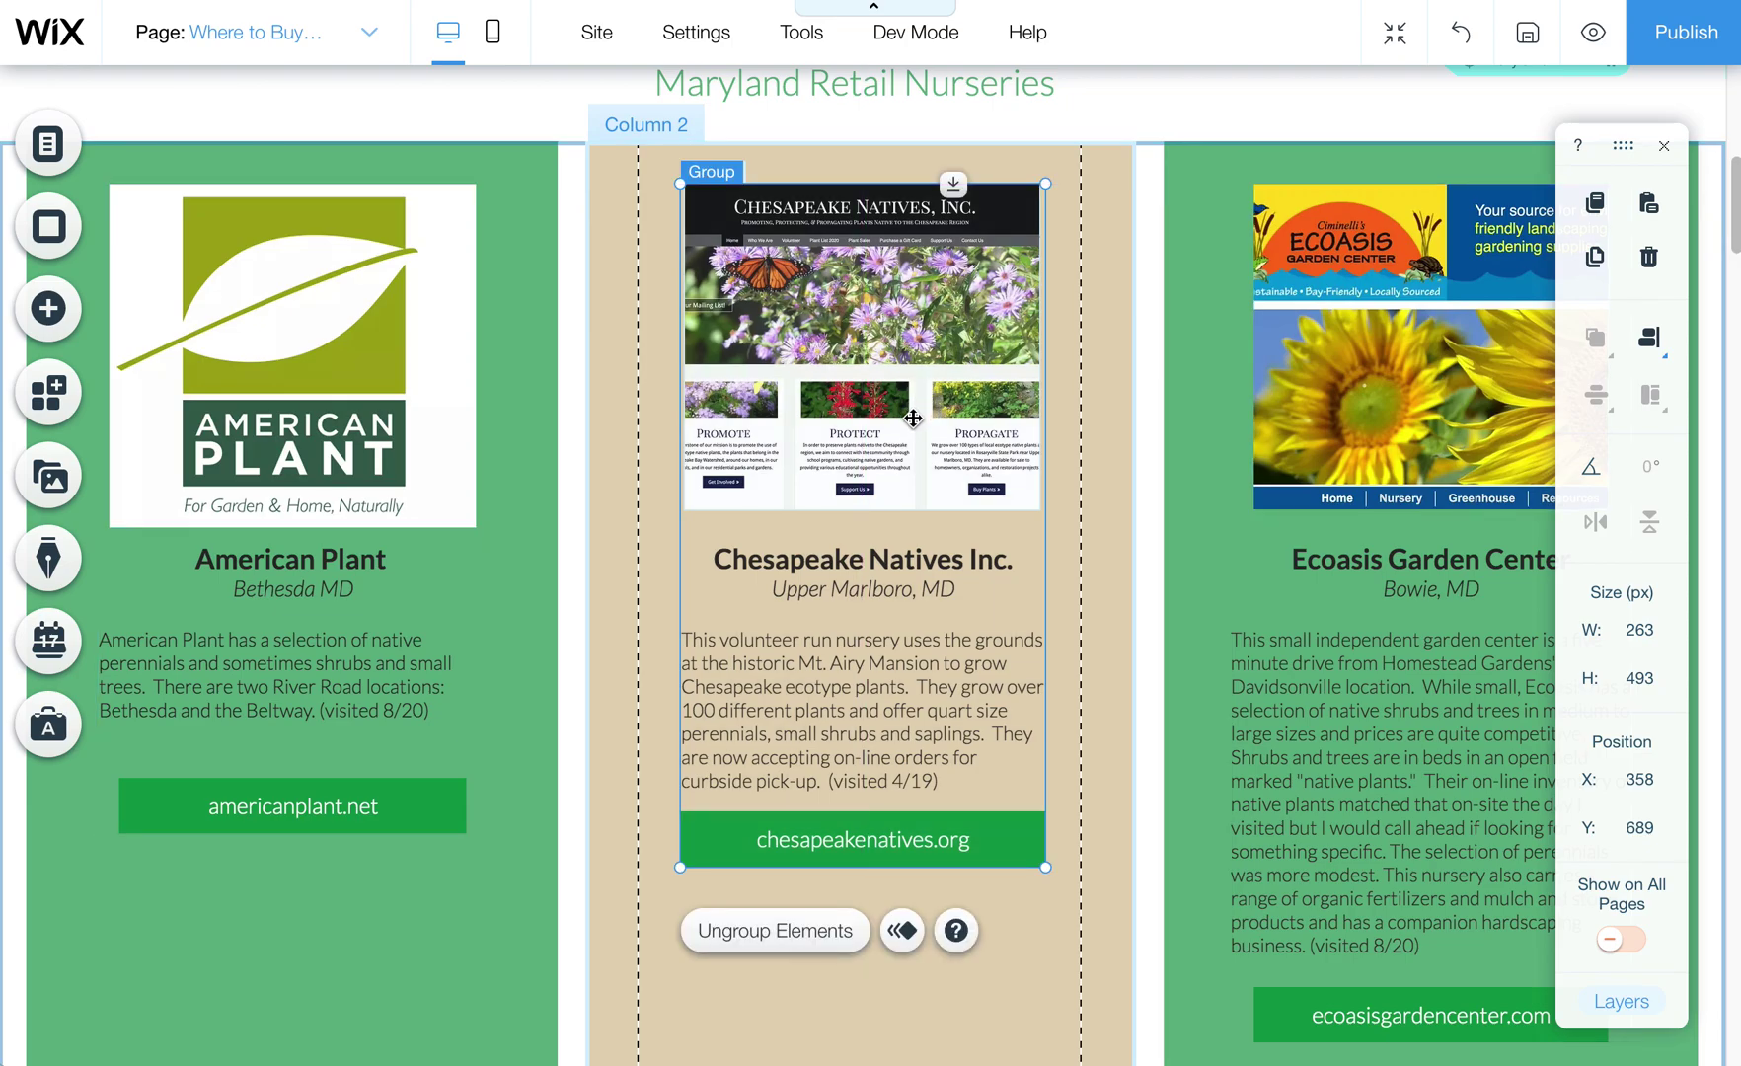
{"action": "left_click", "coordinate": [1097, 543]}
Step: Move the Lauren's Native Plant Nursery group out of the third column to about X 174, Y 1436, overlapping the first two columns
{"action": "scroll", "coordinate": [1372, 637], "scroll_direction": "down", "scroll_amount": 10}
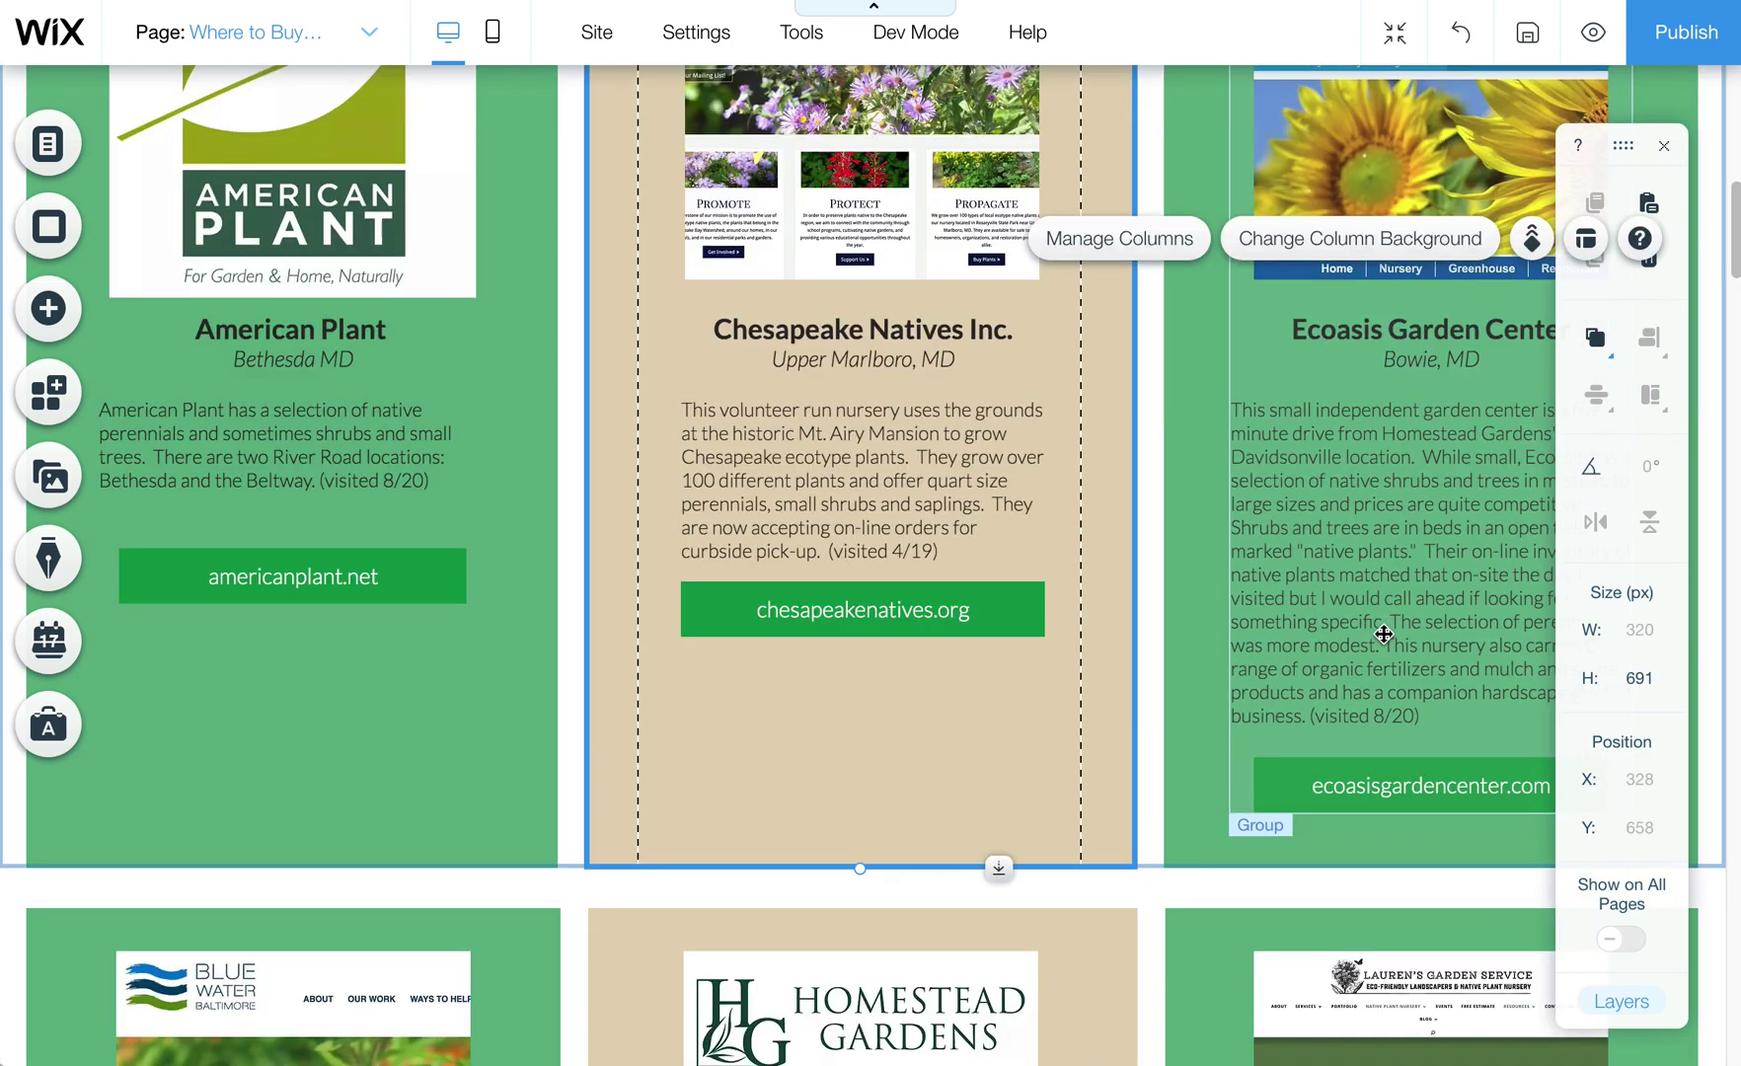
{"action": "scroll", "coordinate": [1382, 625], "scroll_direction": "up", "scroll_amount": 2}
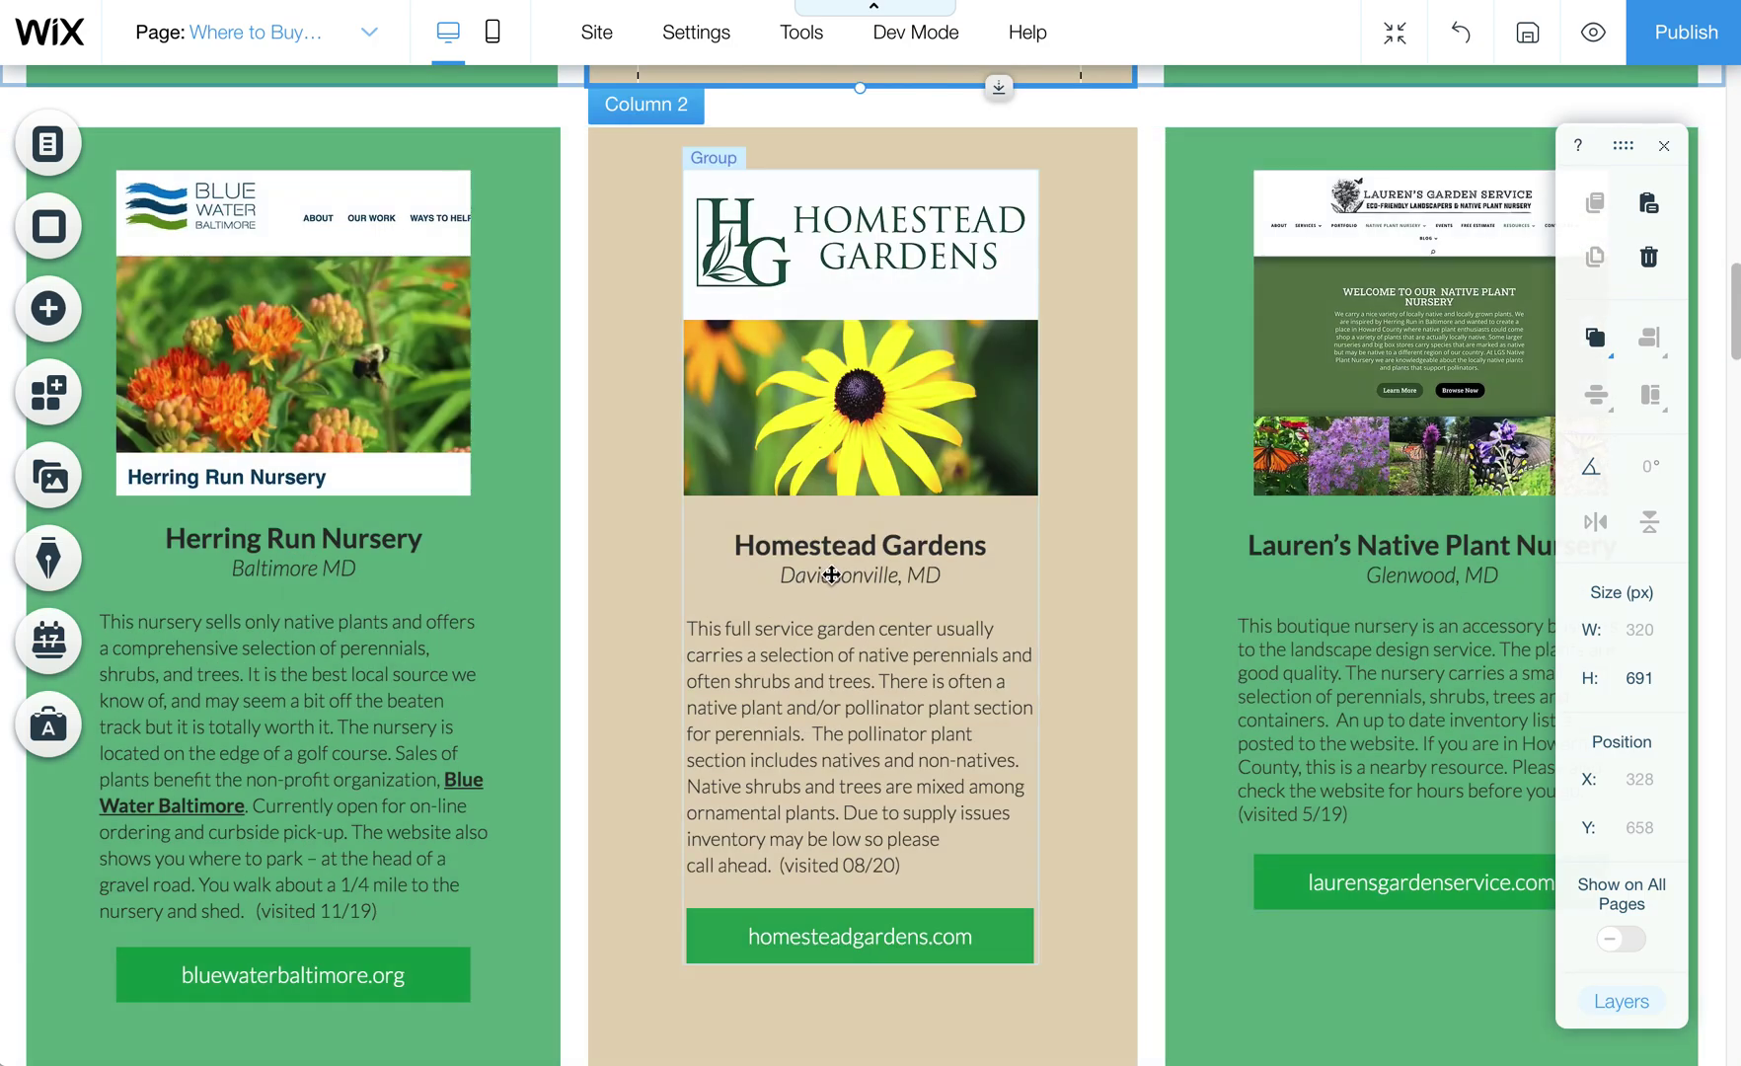
{"action": "left_click", "coordinate": [905, 488]}
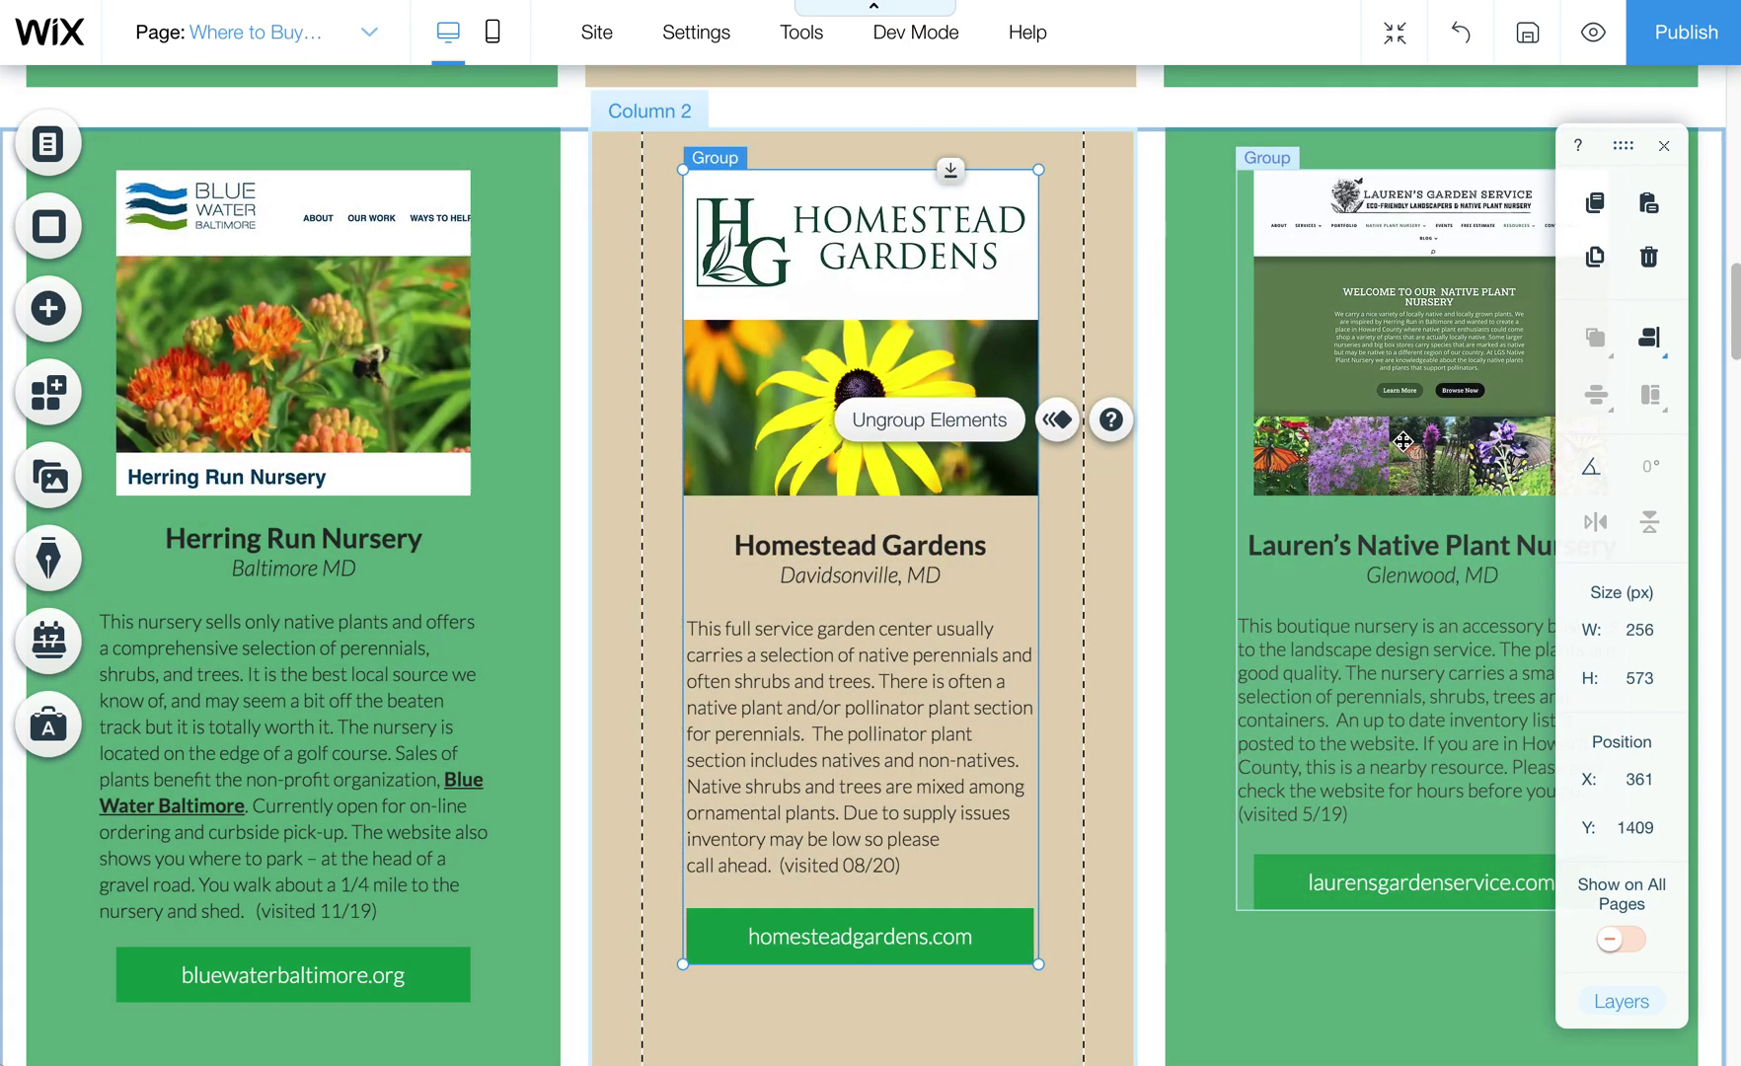
{"action": "left_click", "coordinate": [1402, 441]}
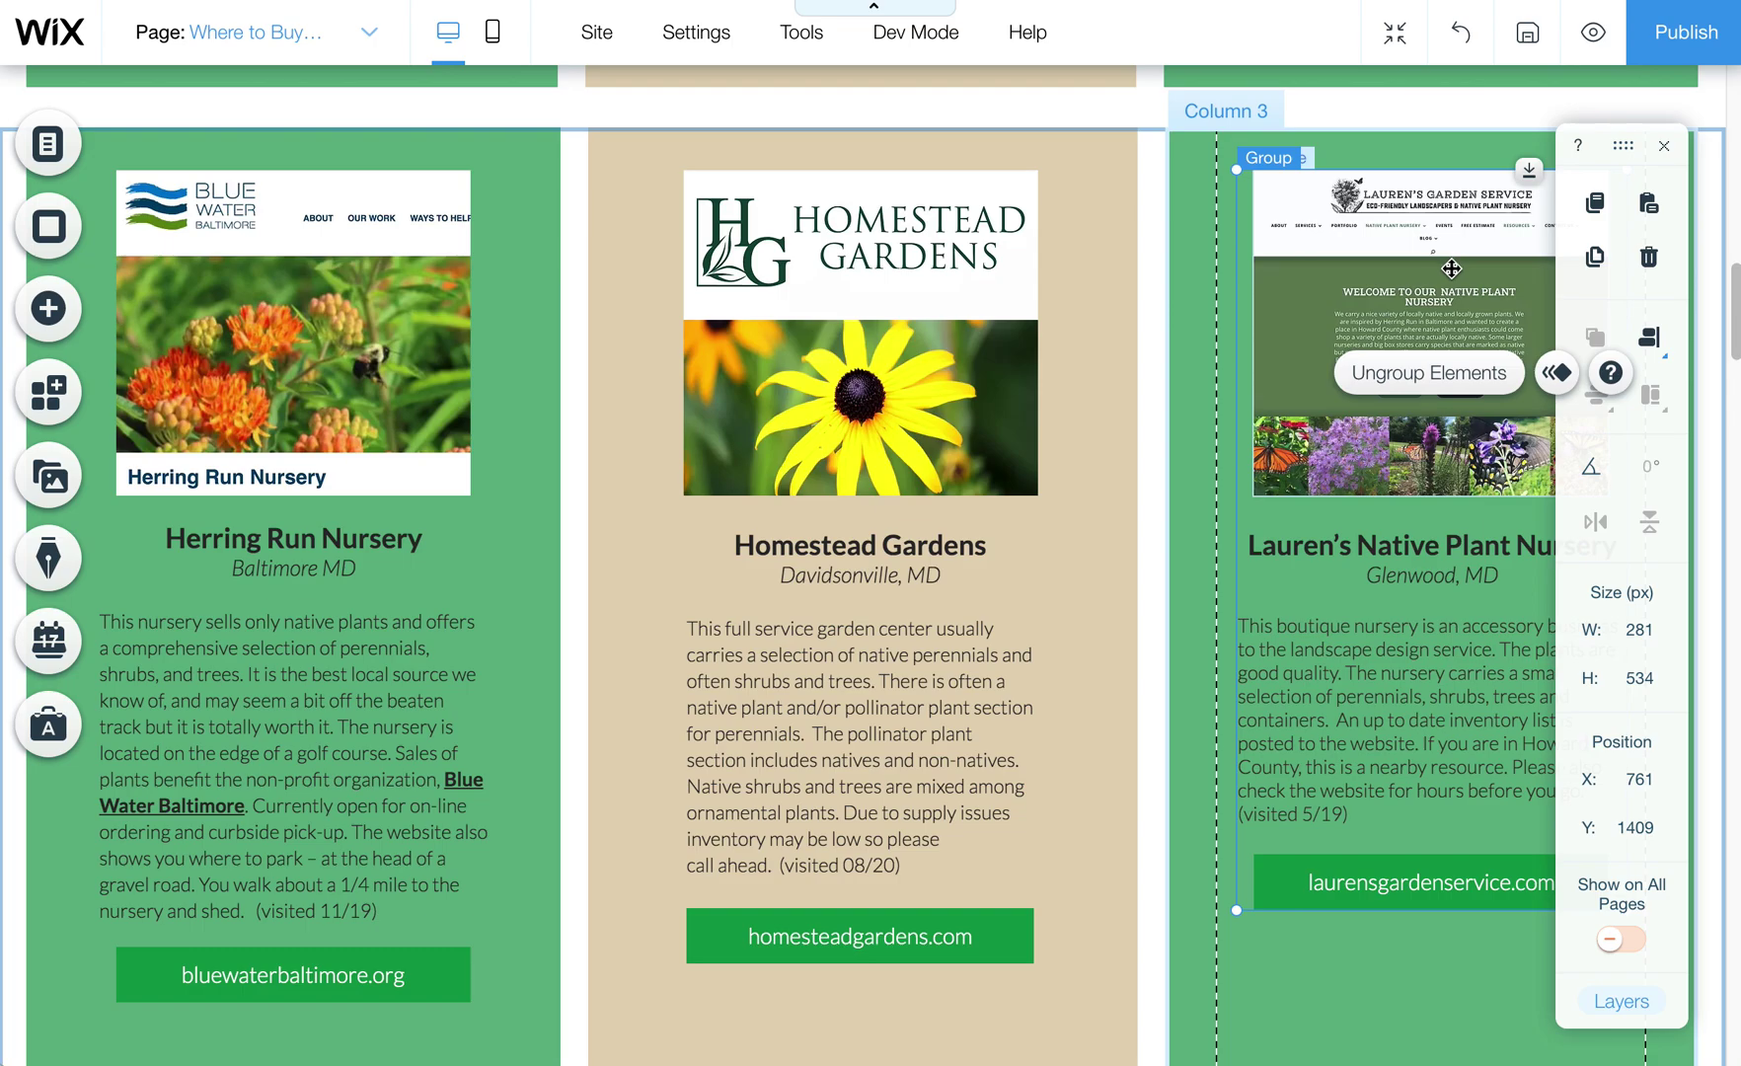
{"action": "left_click_drag", "start_coordinate": [1451, 269], "coordinate": [638, 306]}
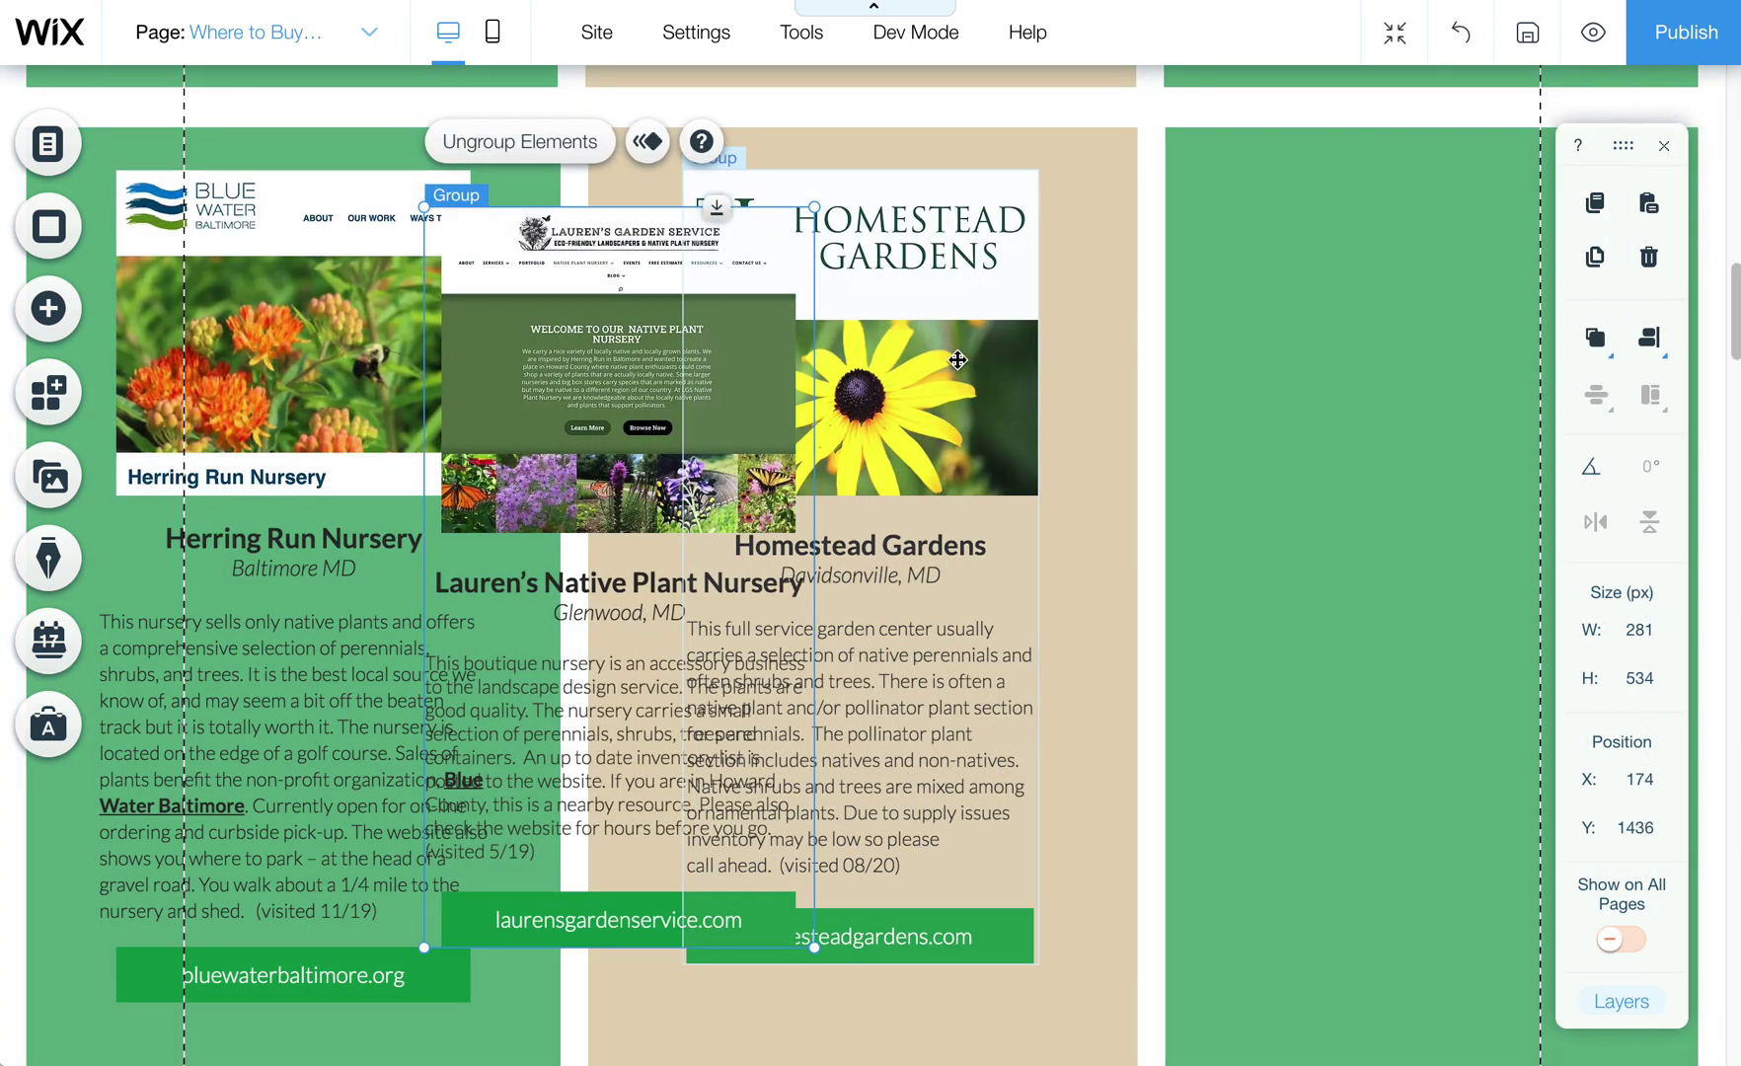
Step: Move the Homestead Gardens group into the emptied third column and shift the floating editing toolbar down off it
{"action": "left_click_drag", "start_coordinate": [958, 360], "coordinate": [1435, 410]}
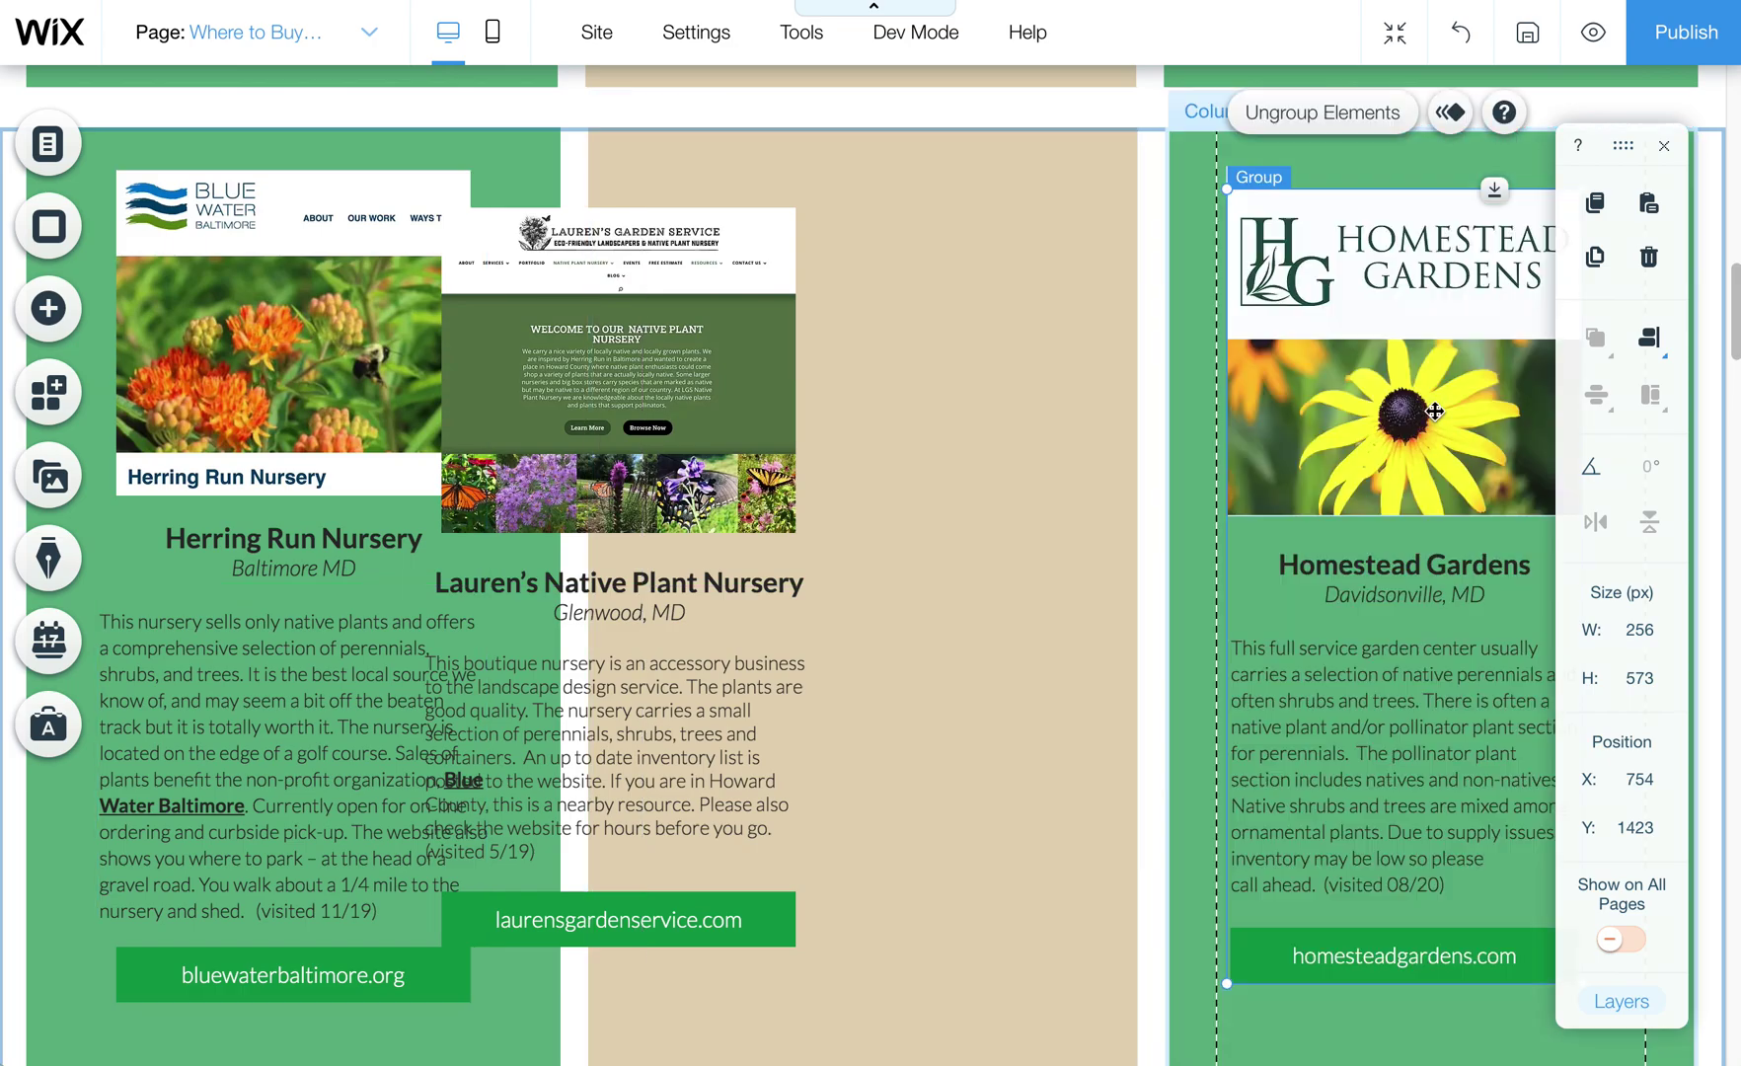
{"action": "left_click_drag", "start_coordinate": [1623, 145], "coordinate": [1630, 548]}
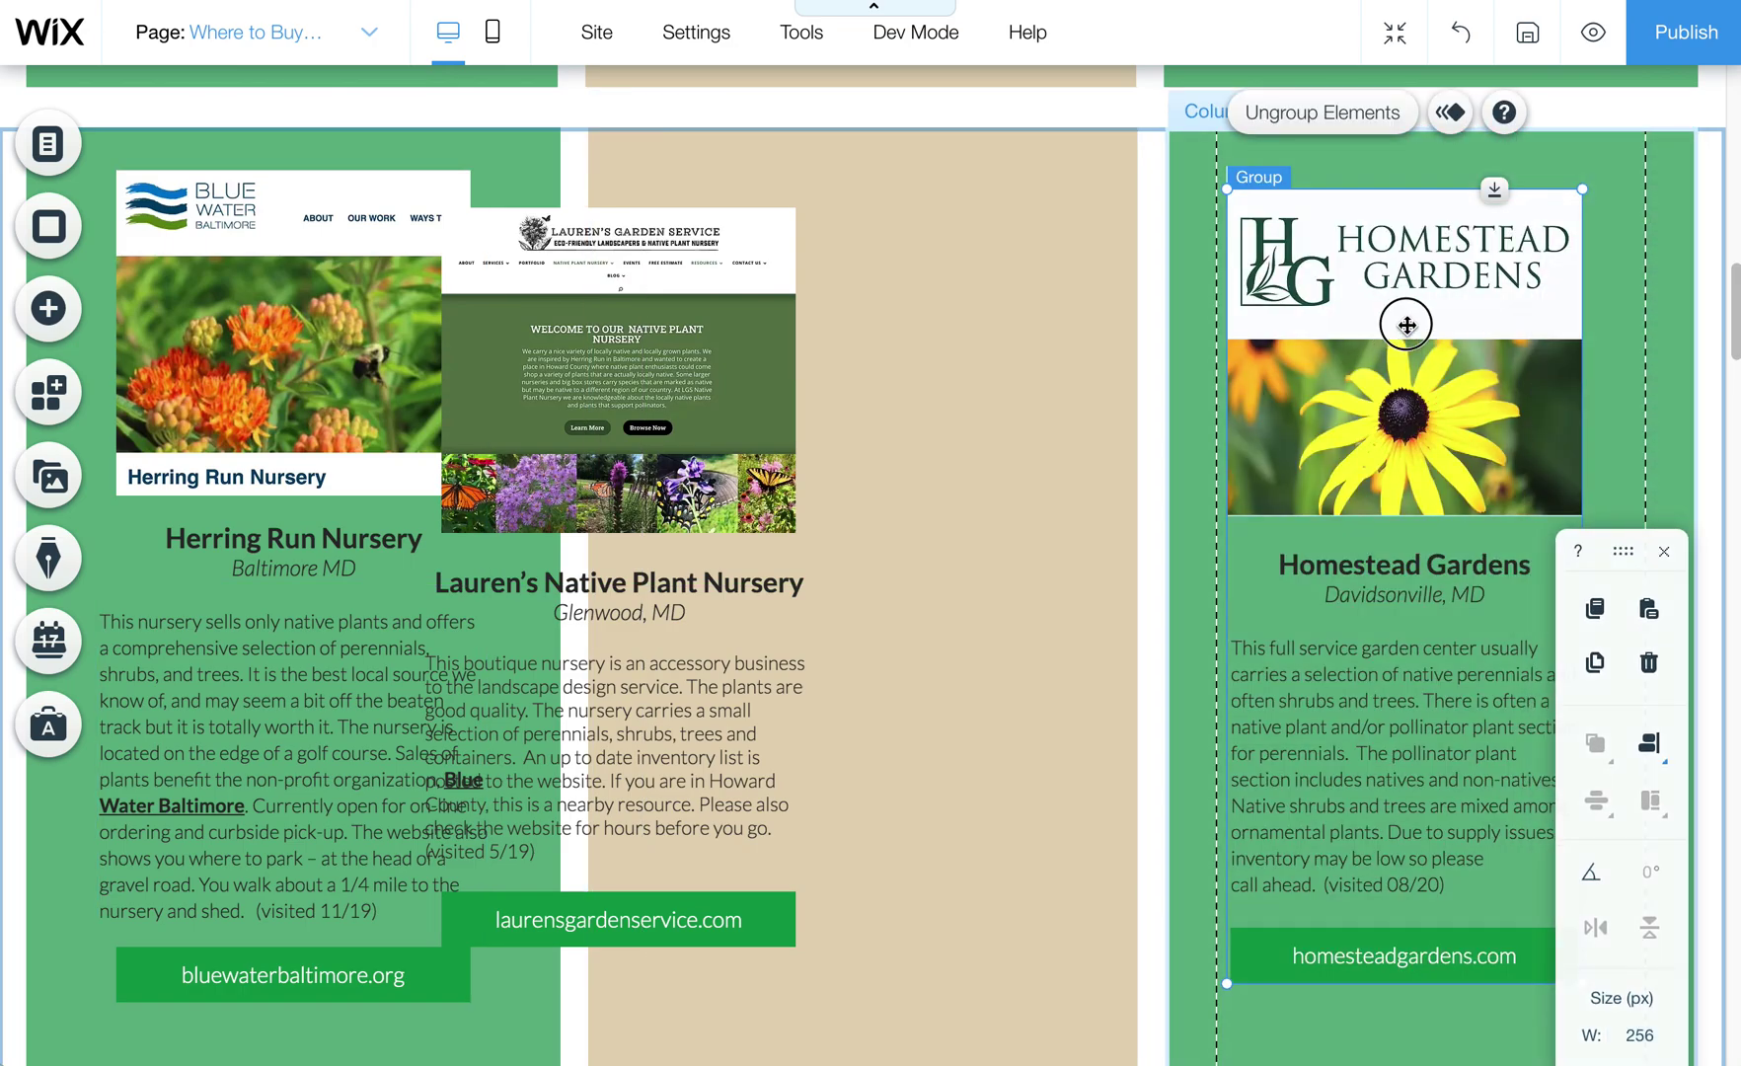
{"action": "left_click_drag", "start_coordinate": [1406, 323], "coordinate": [1420, 312]}
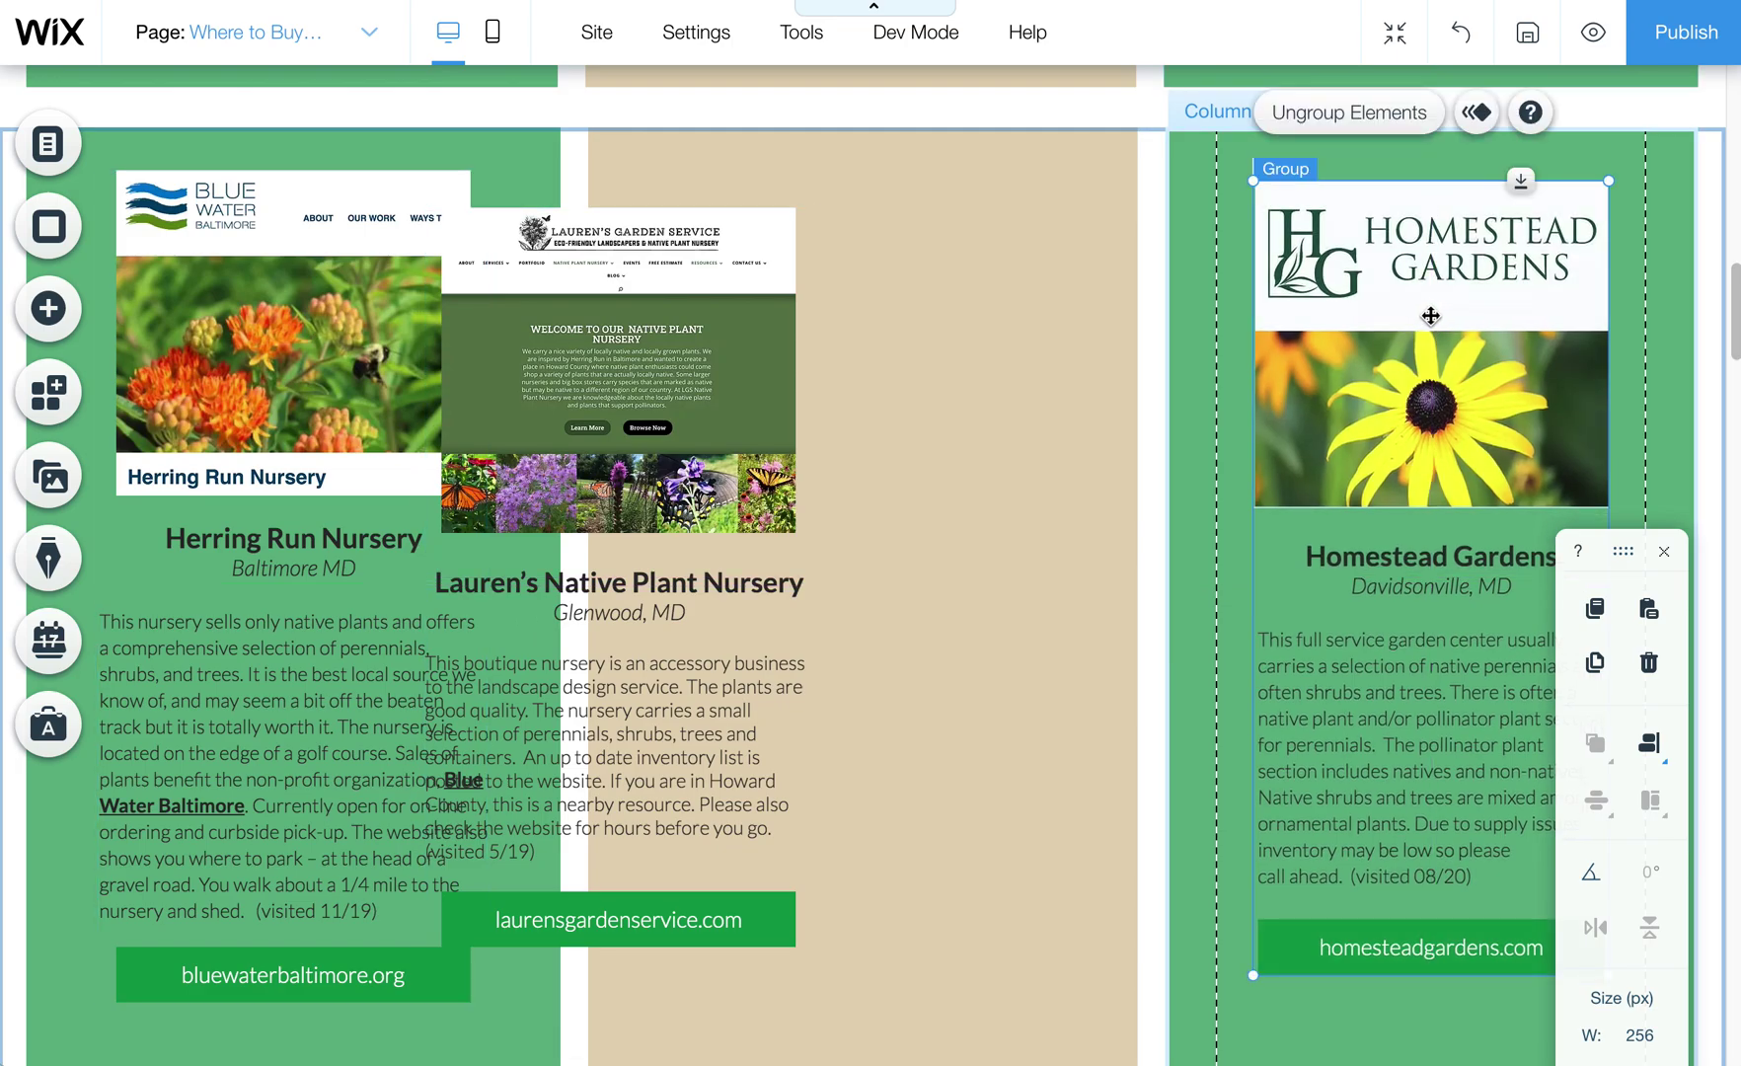
Step: Attach the Lauren's Native Plant Nursery group to the middle column at about X 350, Y 1409, and level the Homestead Gardens group with it
{"action": "left_click_drag", "start_coordinate": [689, 366], "coordinate": [952, 328]}
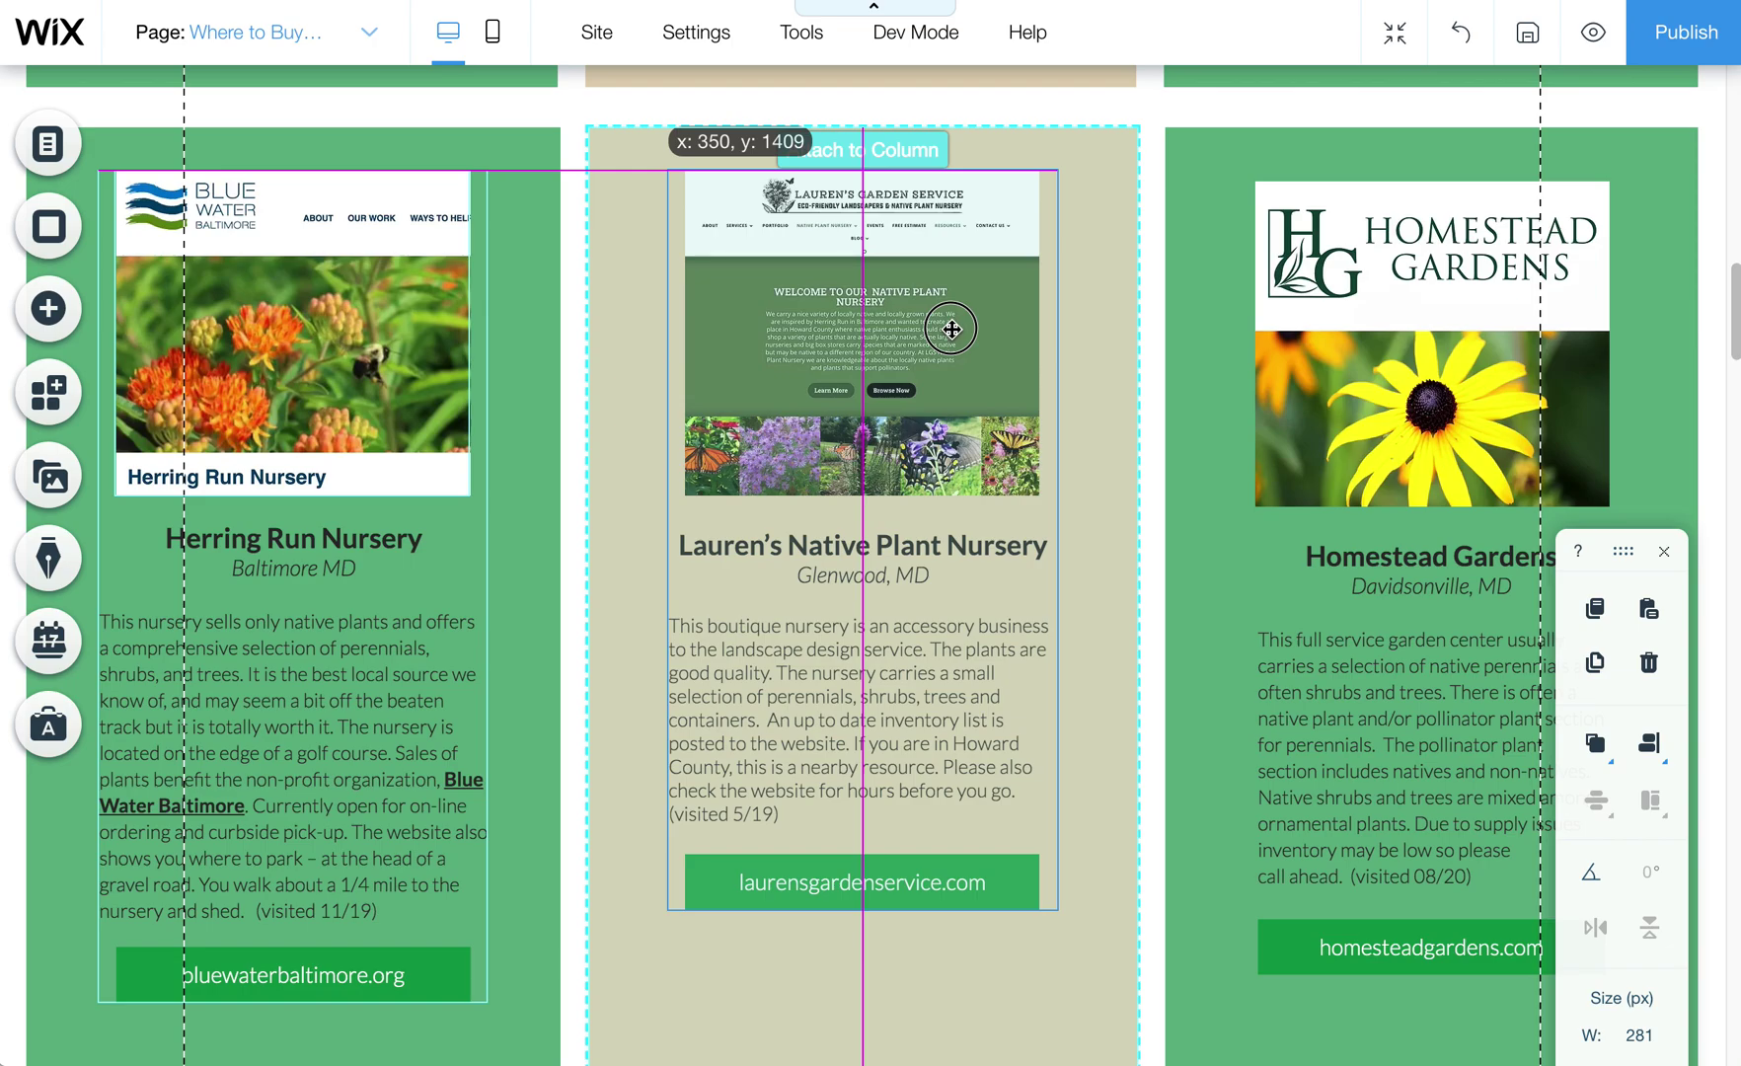
{"action": "left_click_drag", "start_coordinate": [952, 328], "coordinate": [951, 329]}
{"action": "left_click", "coordinate": [1384, 350]}
{"action": "left_click_drag", "start_coordinate": [1385, 350], "coordinate": [1390, 348]}
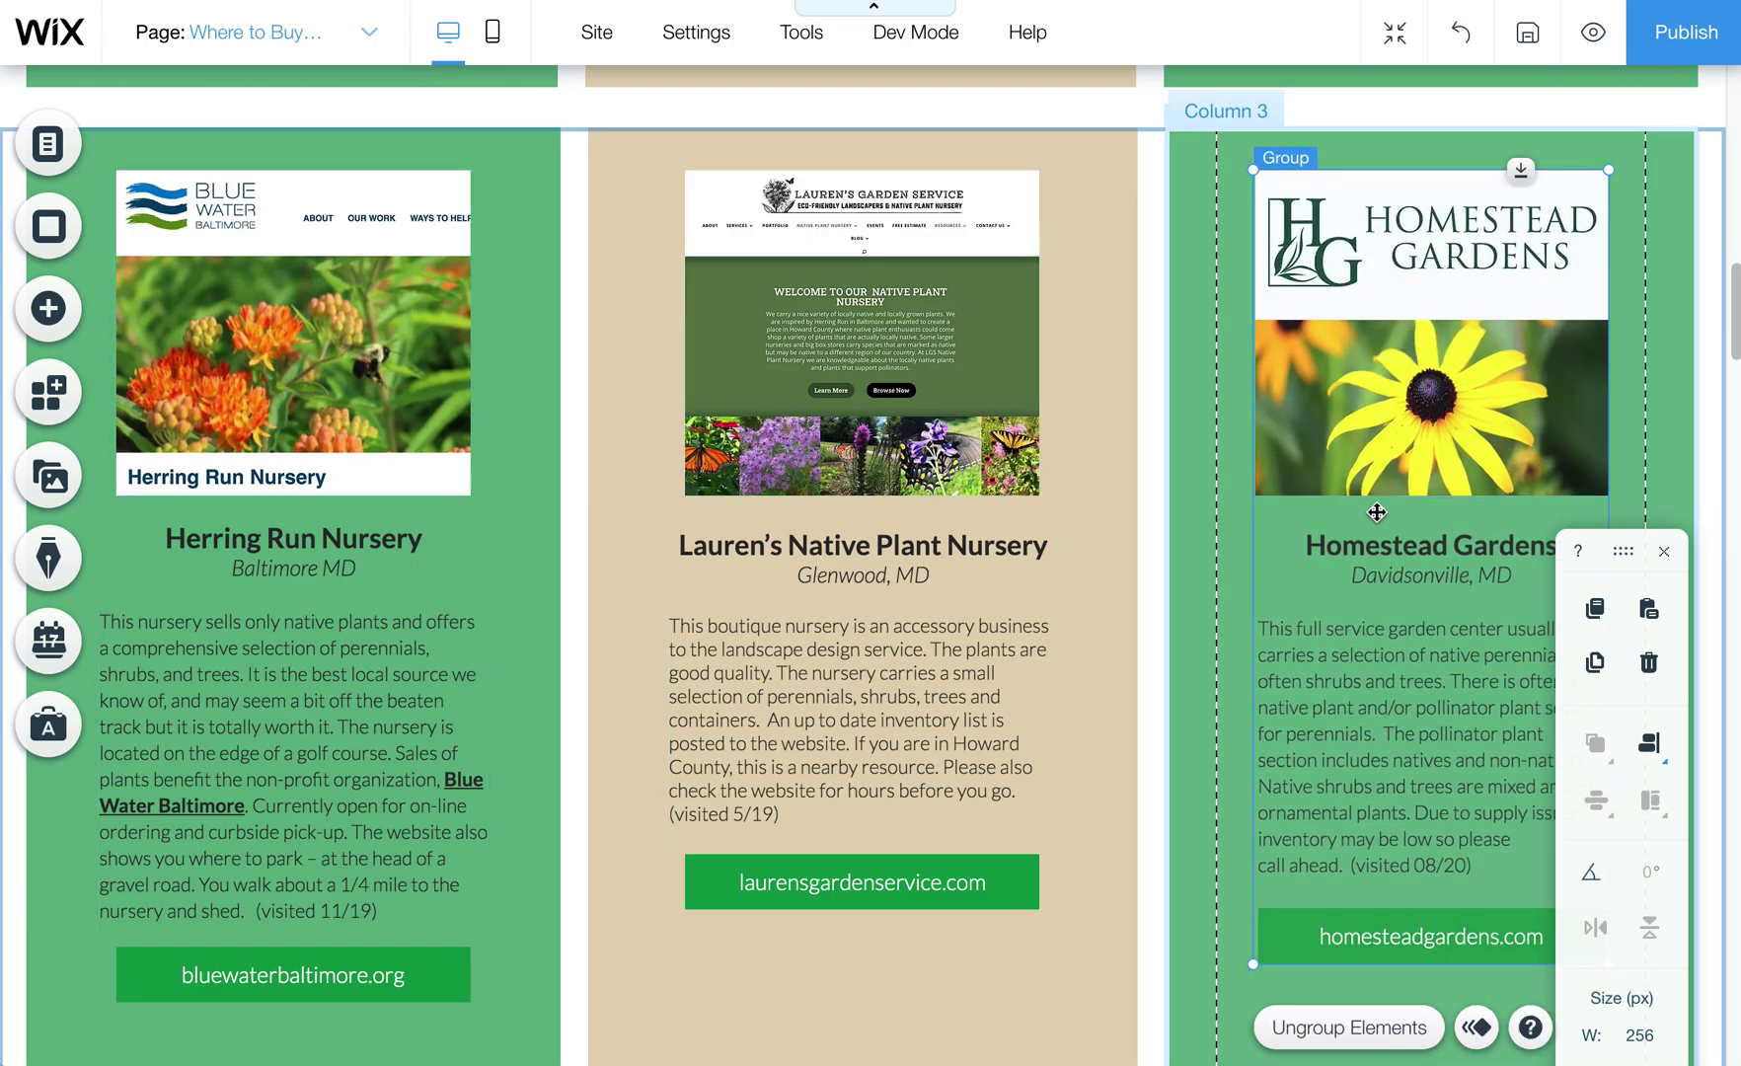
Step: Ungroup the Lauren's Native Plant Nursery listing and open its text element for editing
{"action": "left_click", "coordinate": [829, 395]}
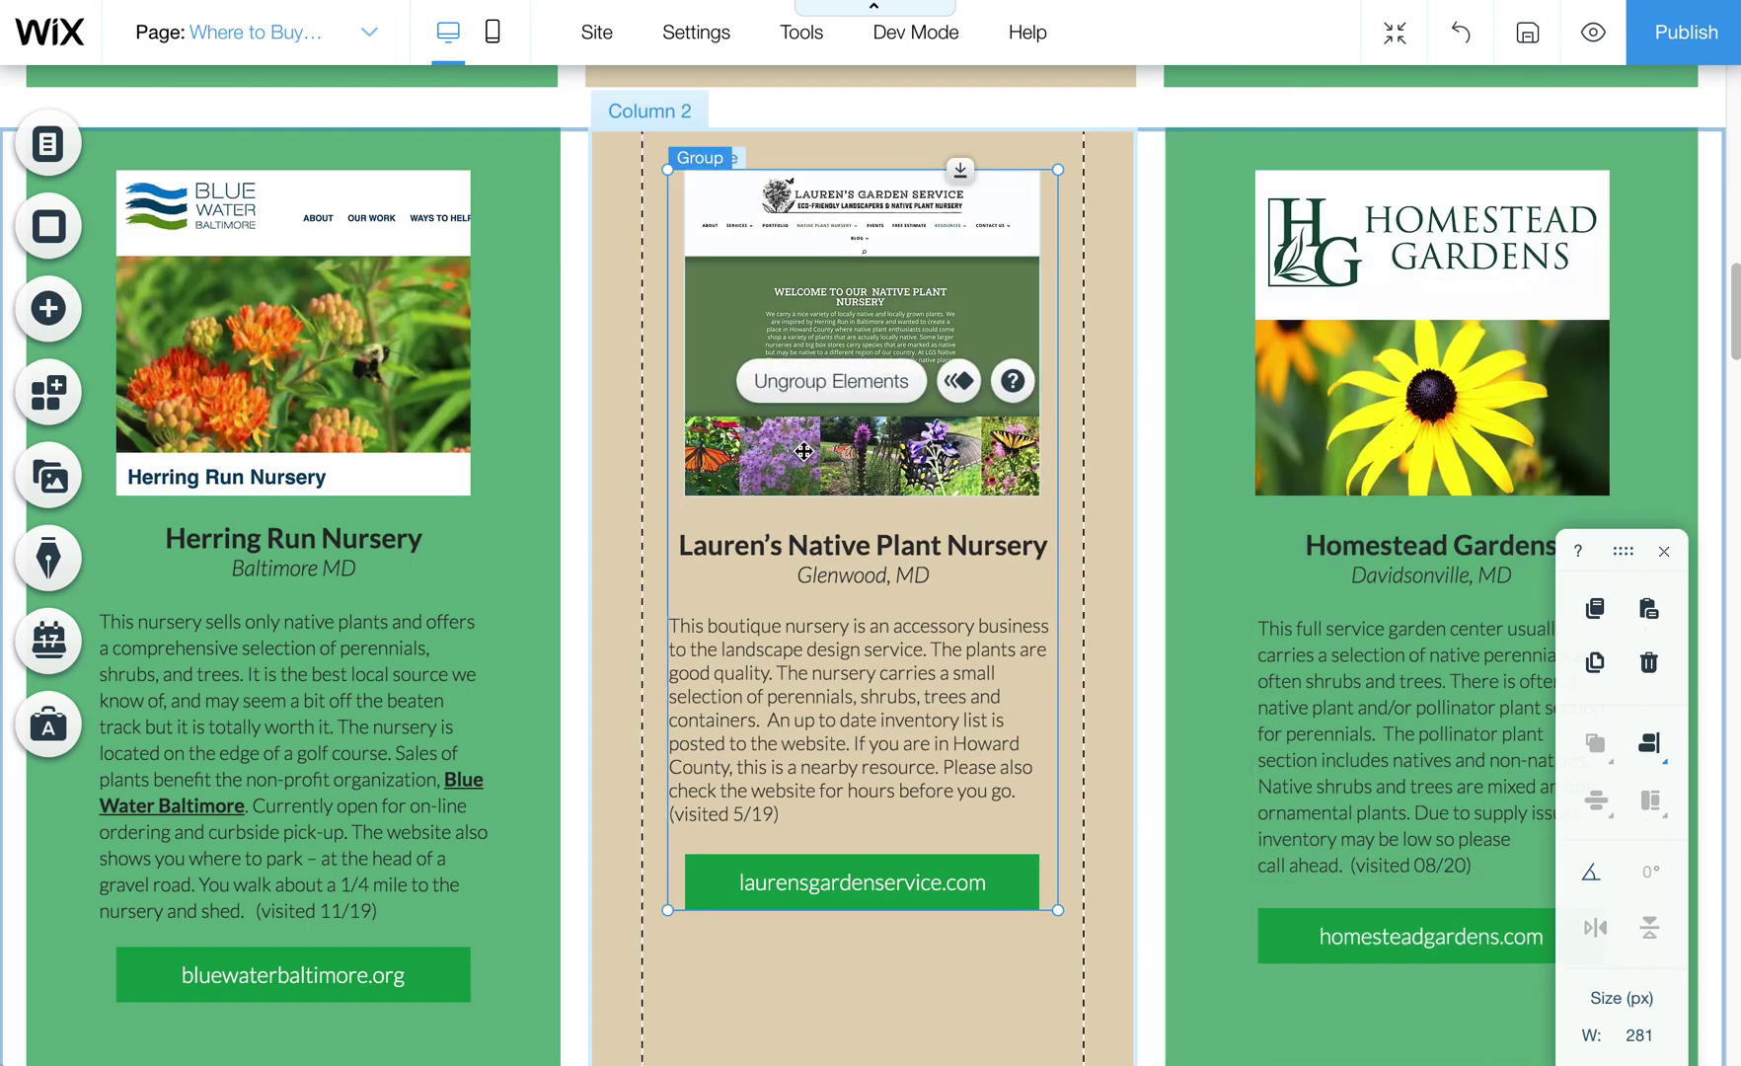
{"action": "left_click", "coordinate": [832, 385]}
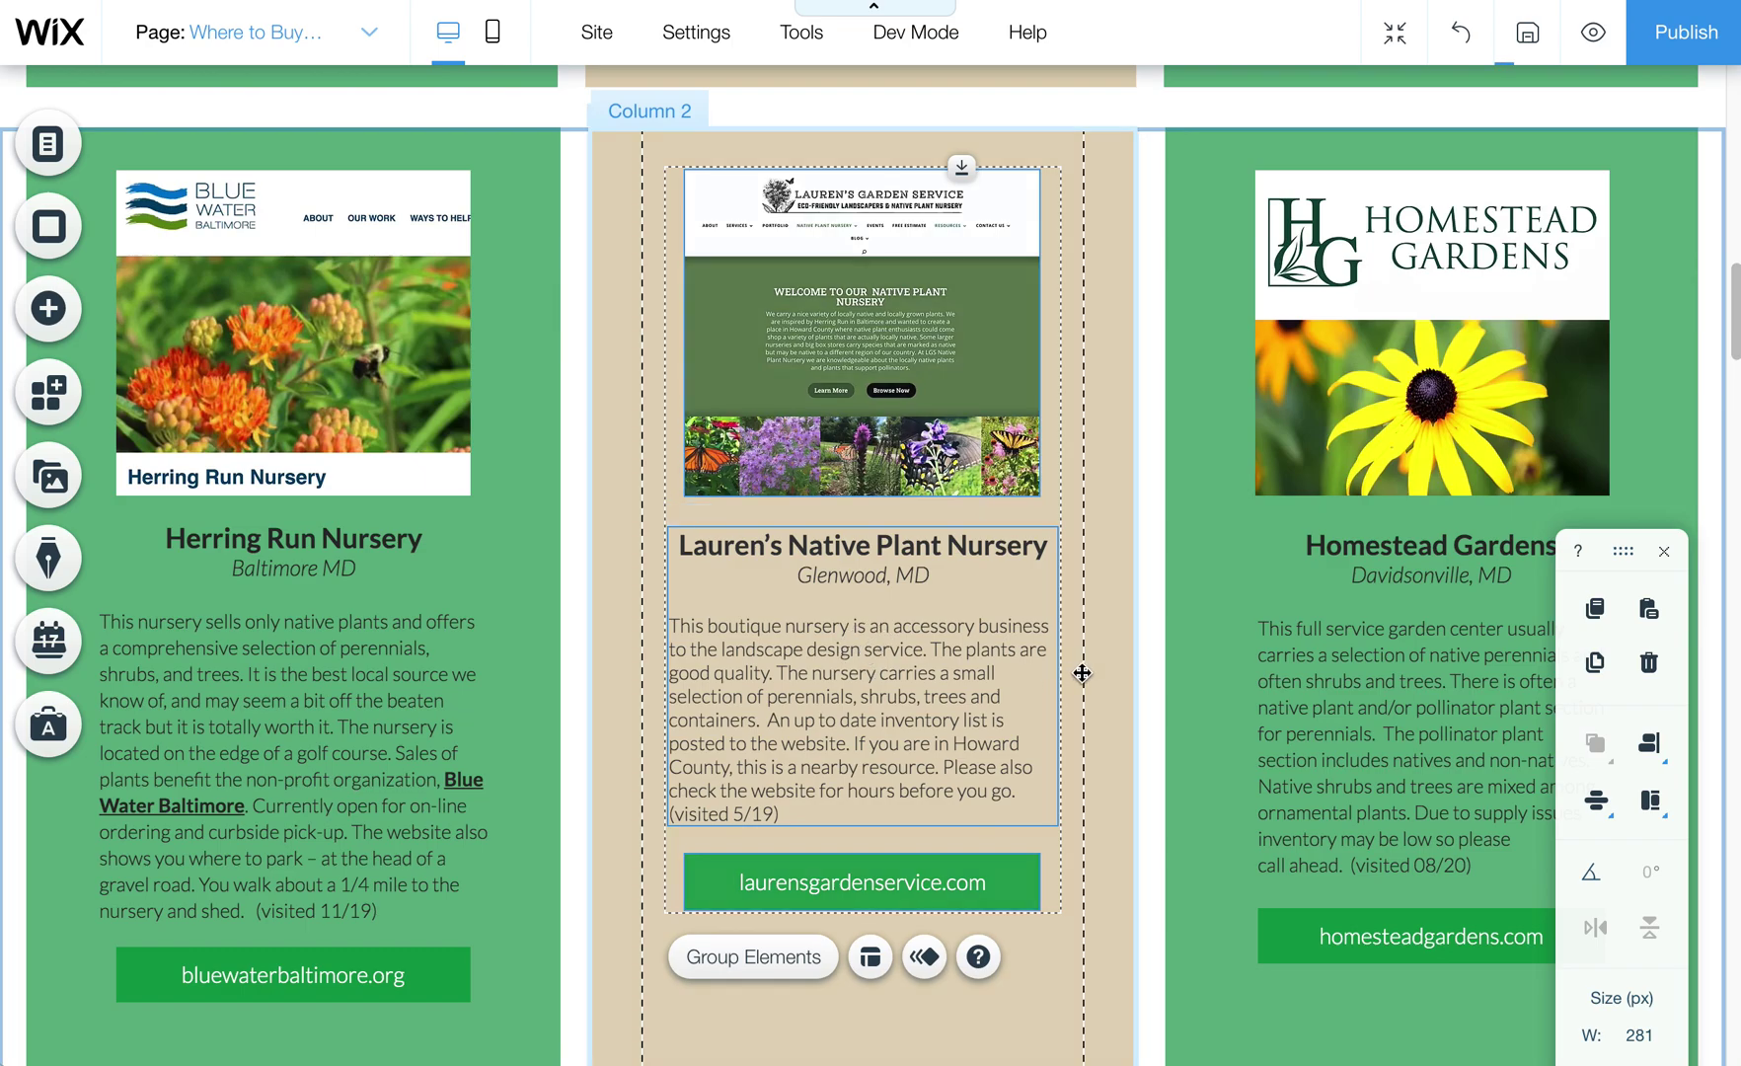
{"action": "left_click", "coordinate": [977, 668]}
{"action": "left_click", "coordinate": [977, 668]}
{"action": "double_click", "coordinate": [978, 668]}
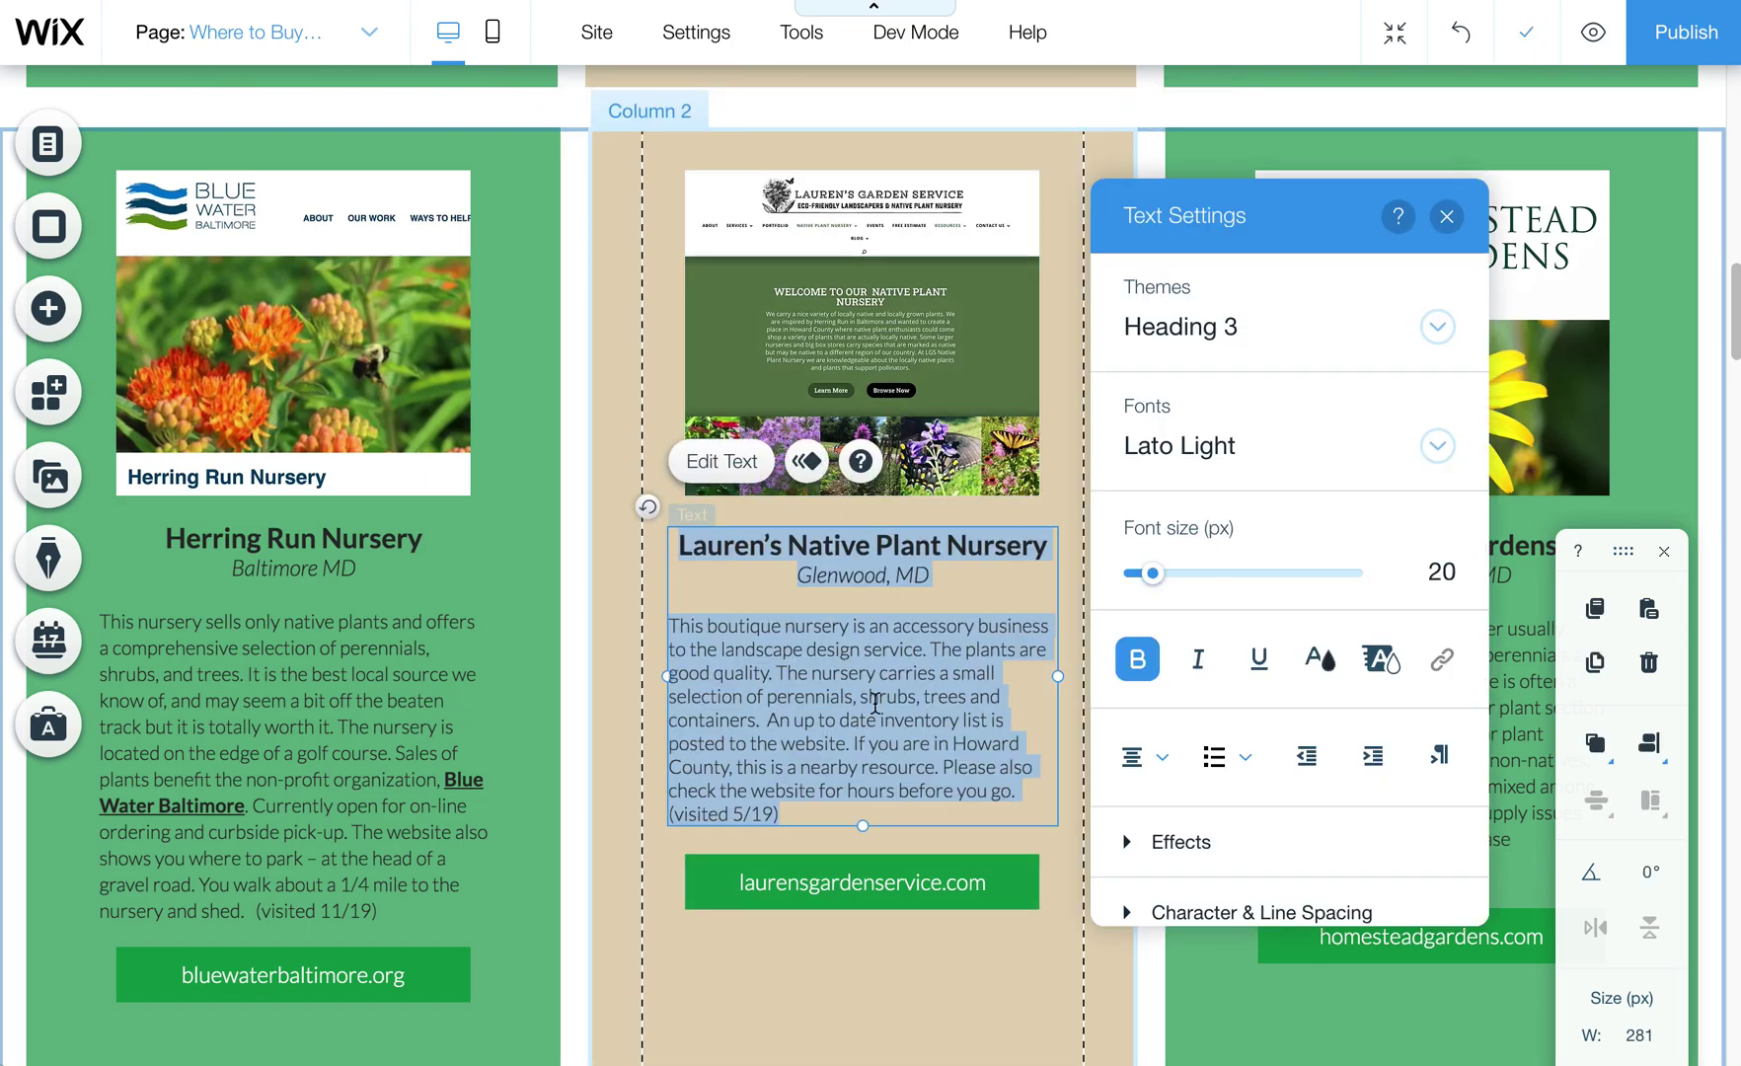
Step: Regroup the Lauren's Native Plant Nursery image, text and website button into one group
{"action": "left_click", "coordinate": [878, 434]}
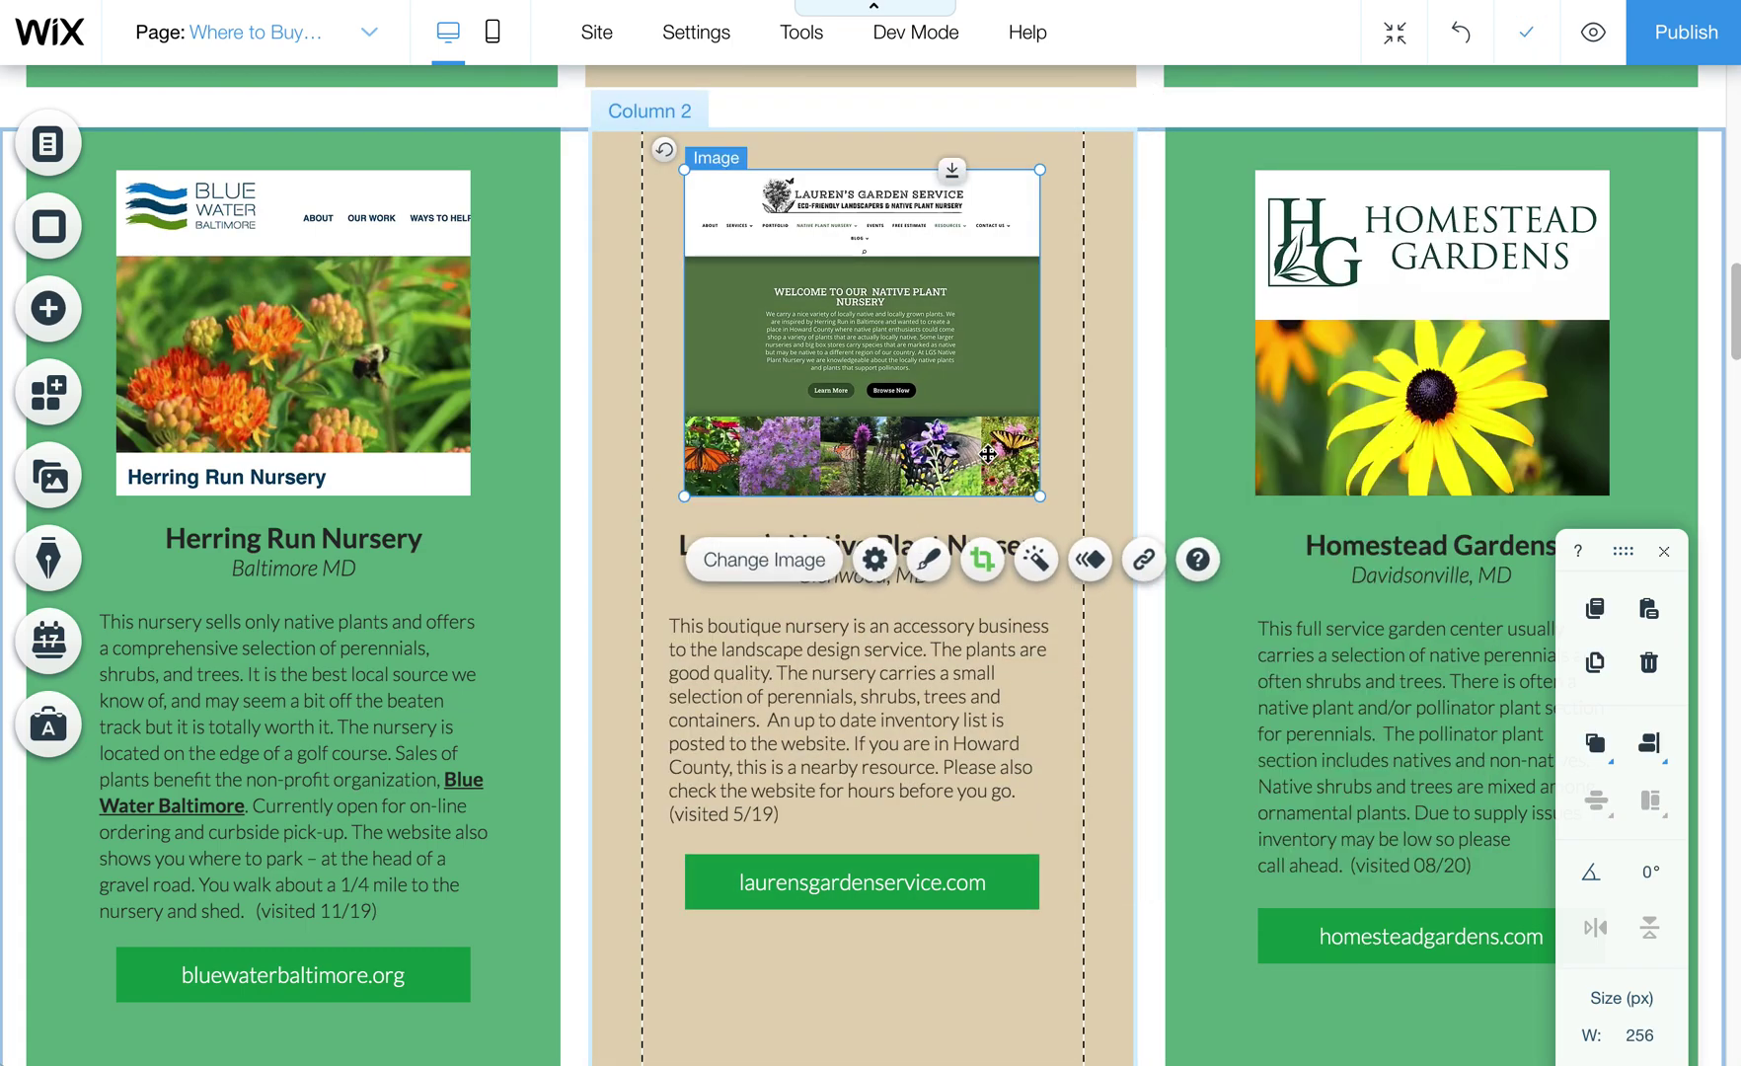
{"action": "left_click", "coordinate": [853, 693], "text": "shift"}
{"action": "left_click", "coordinate": [1022, 881], "text": "shift"}
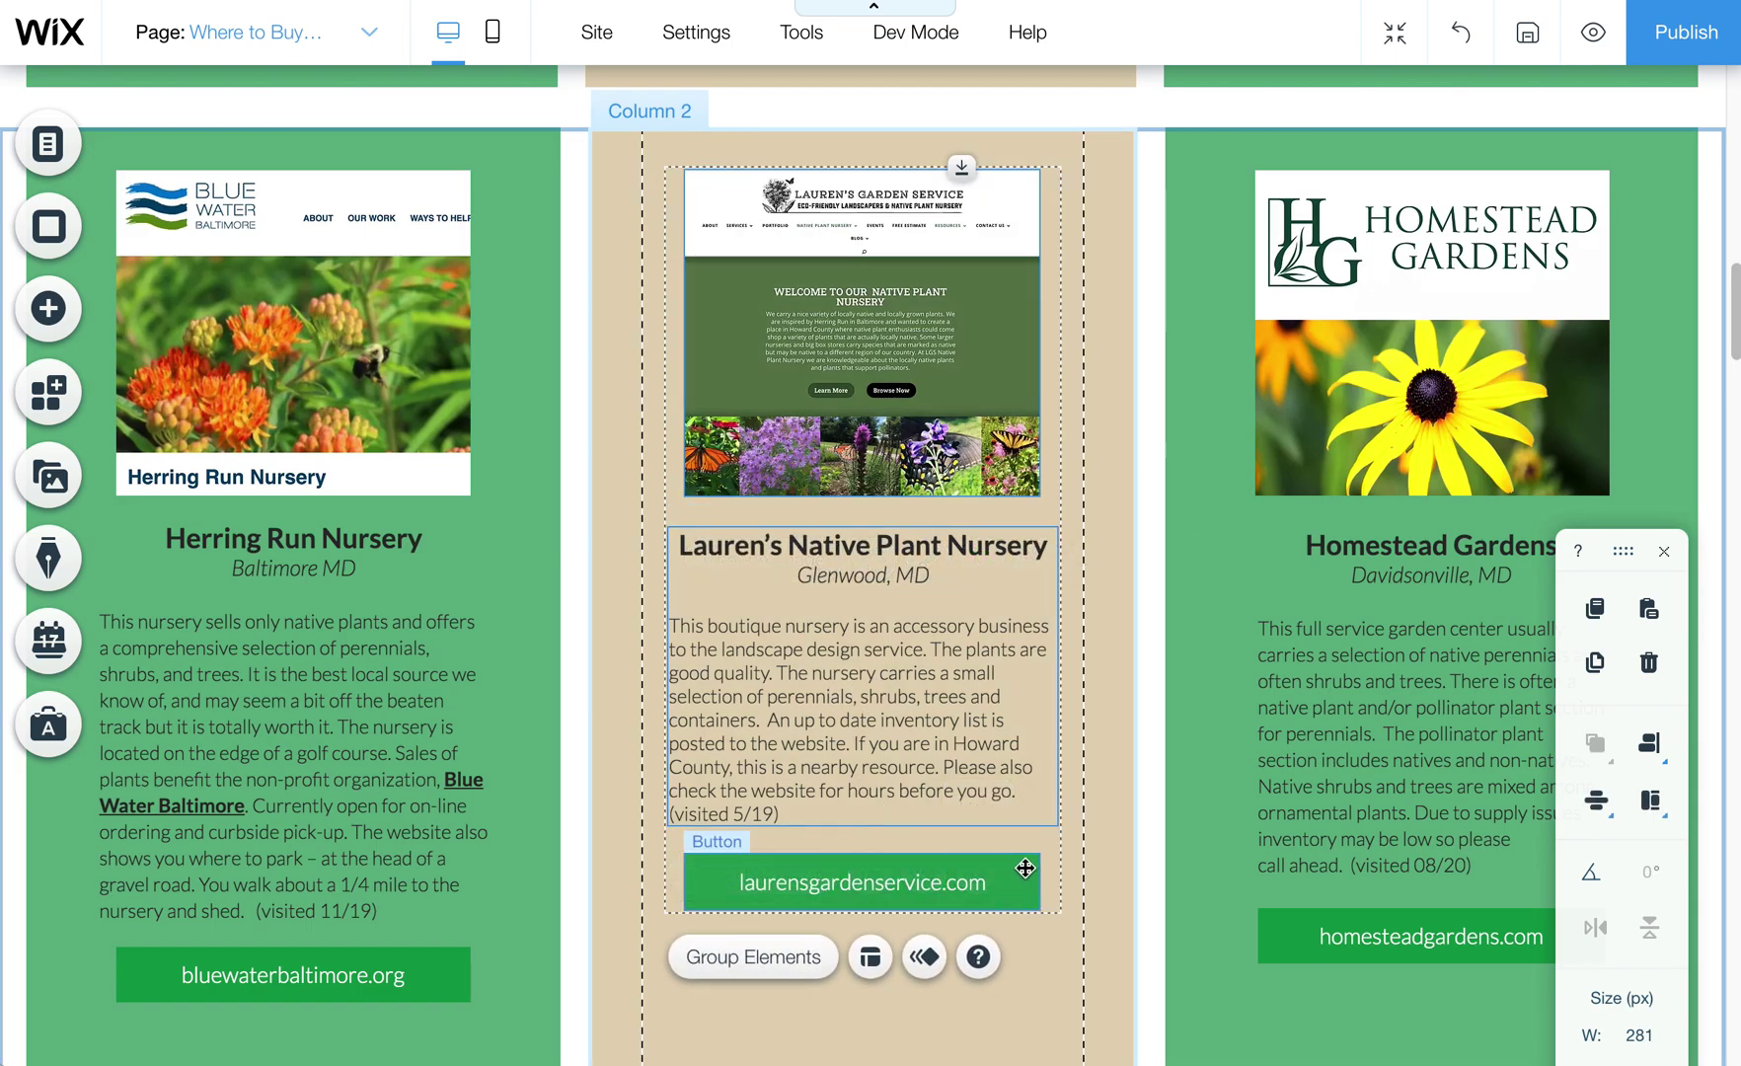
{"action": "left_click", "coordinate": [789, 973]}
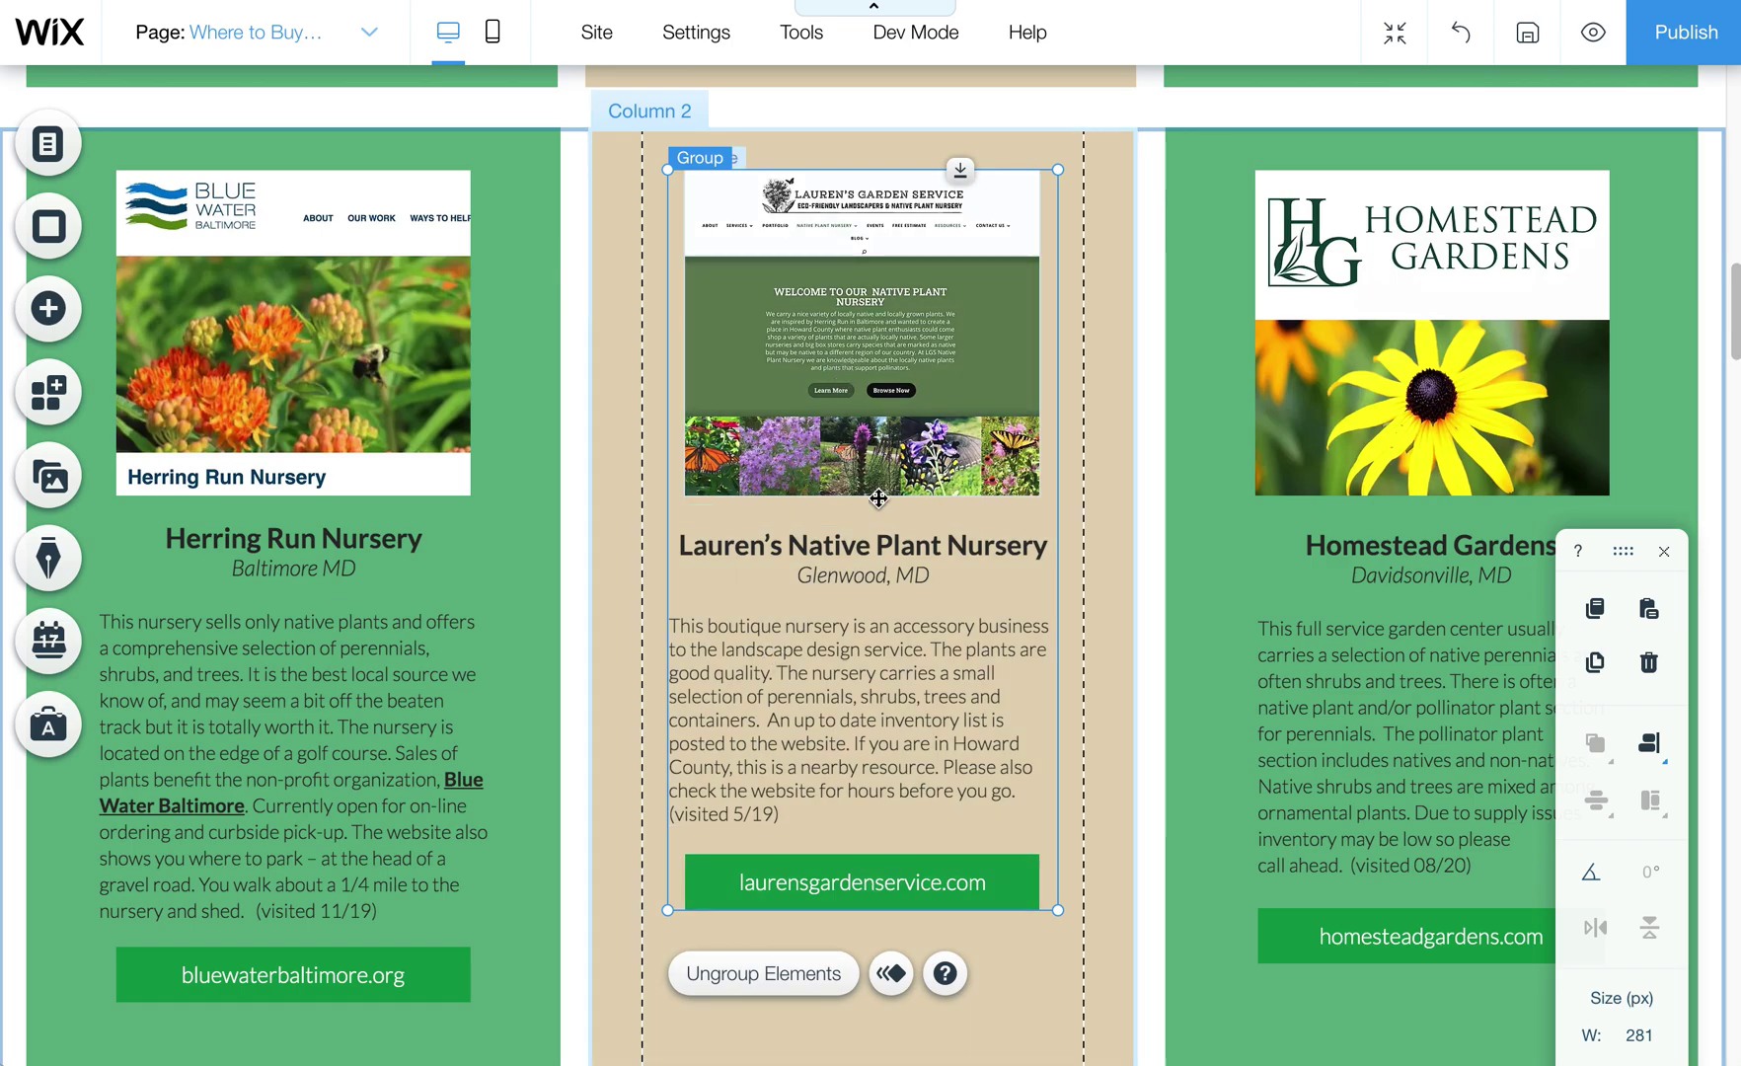
Step: Examine the replacement-image and media upload options for the Lauren's Native Plant Nursery image, and close them without choosing a file
{"action": "left_click", "coordinate": [873, 543]}
{"action": "left_click", "coordinate": [883, 389]}
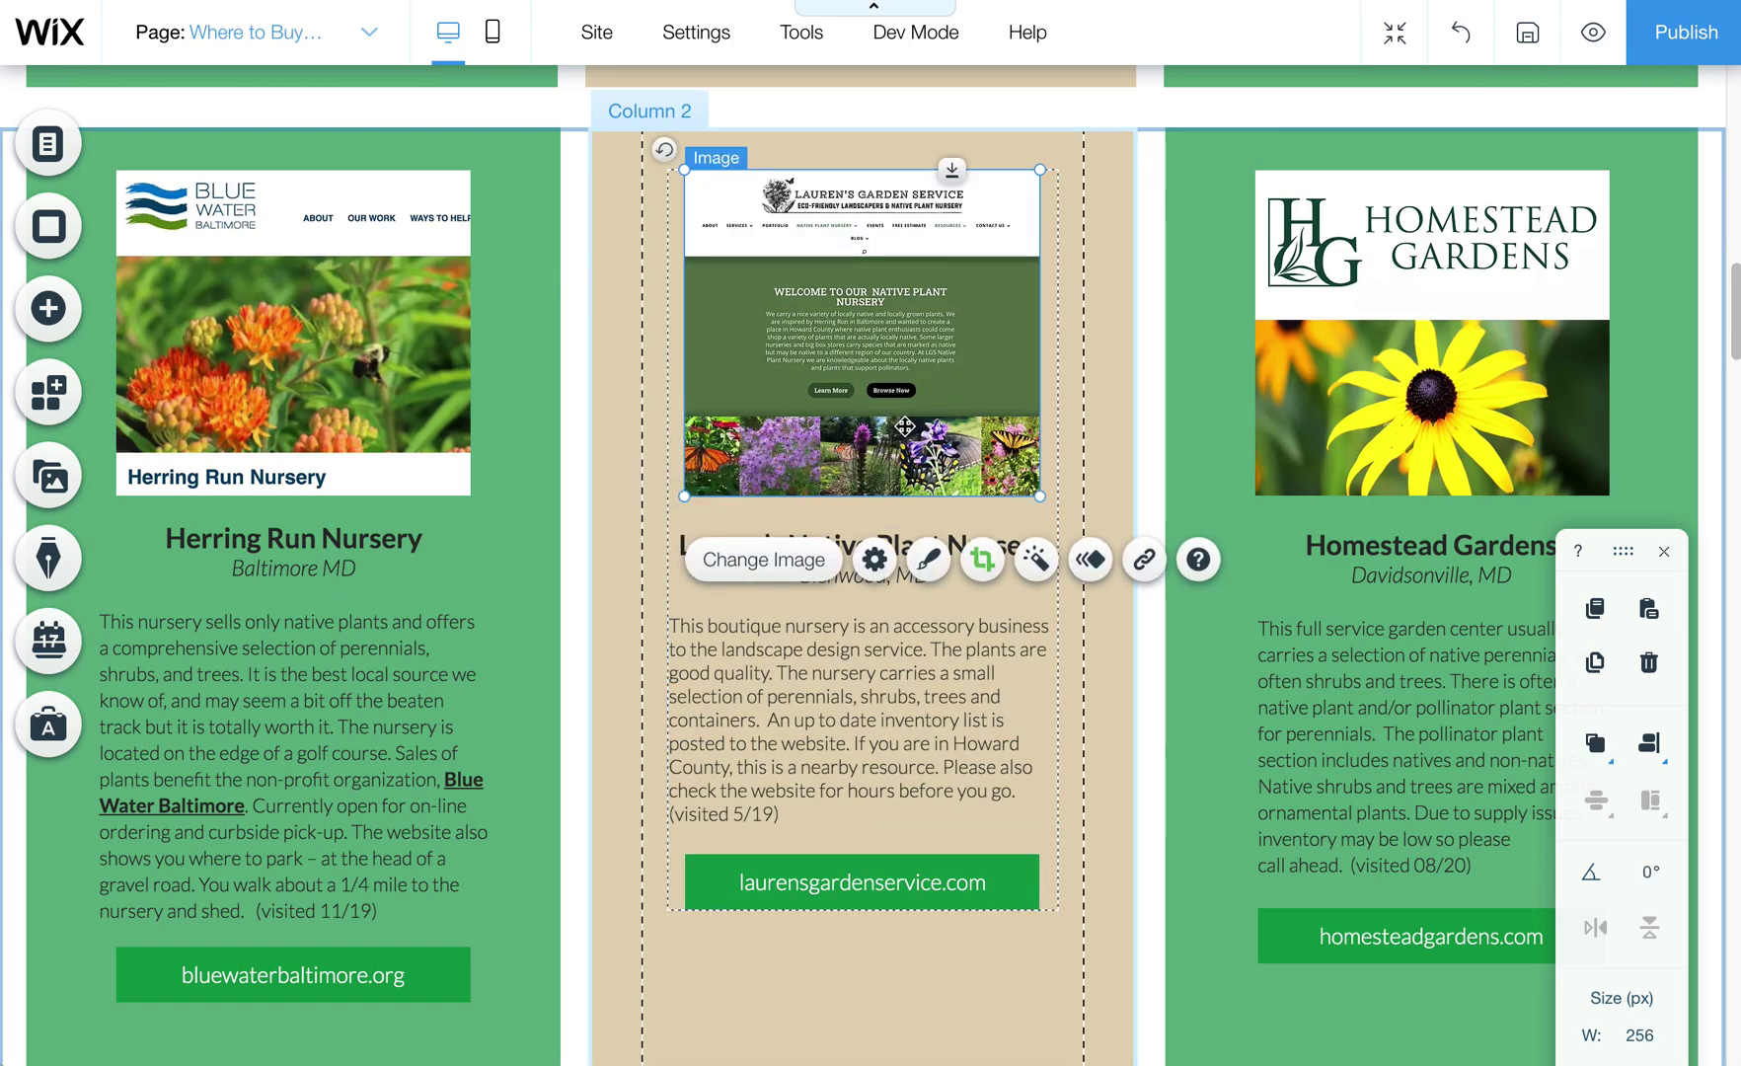
{"action": "left_click", "coordinate": [784, 560]}
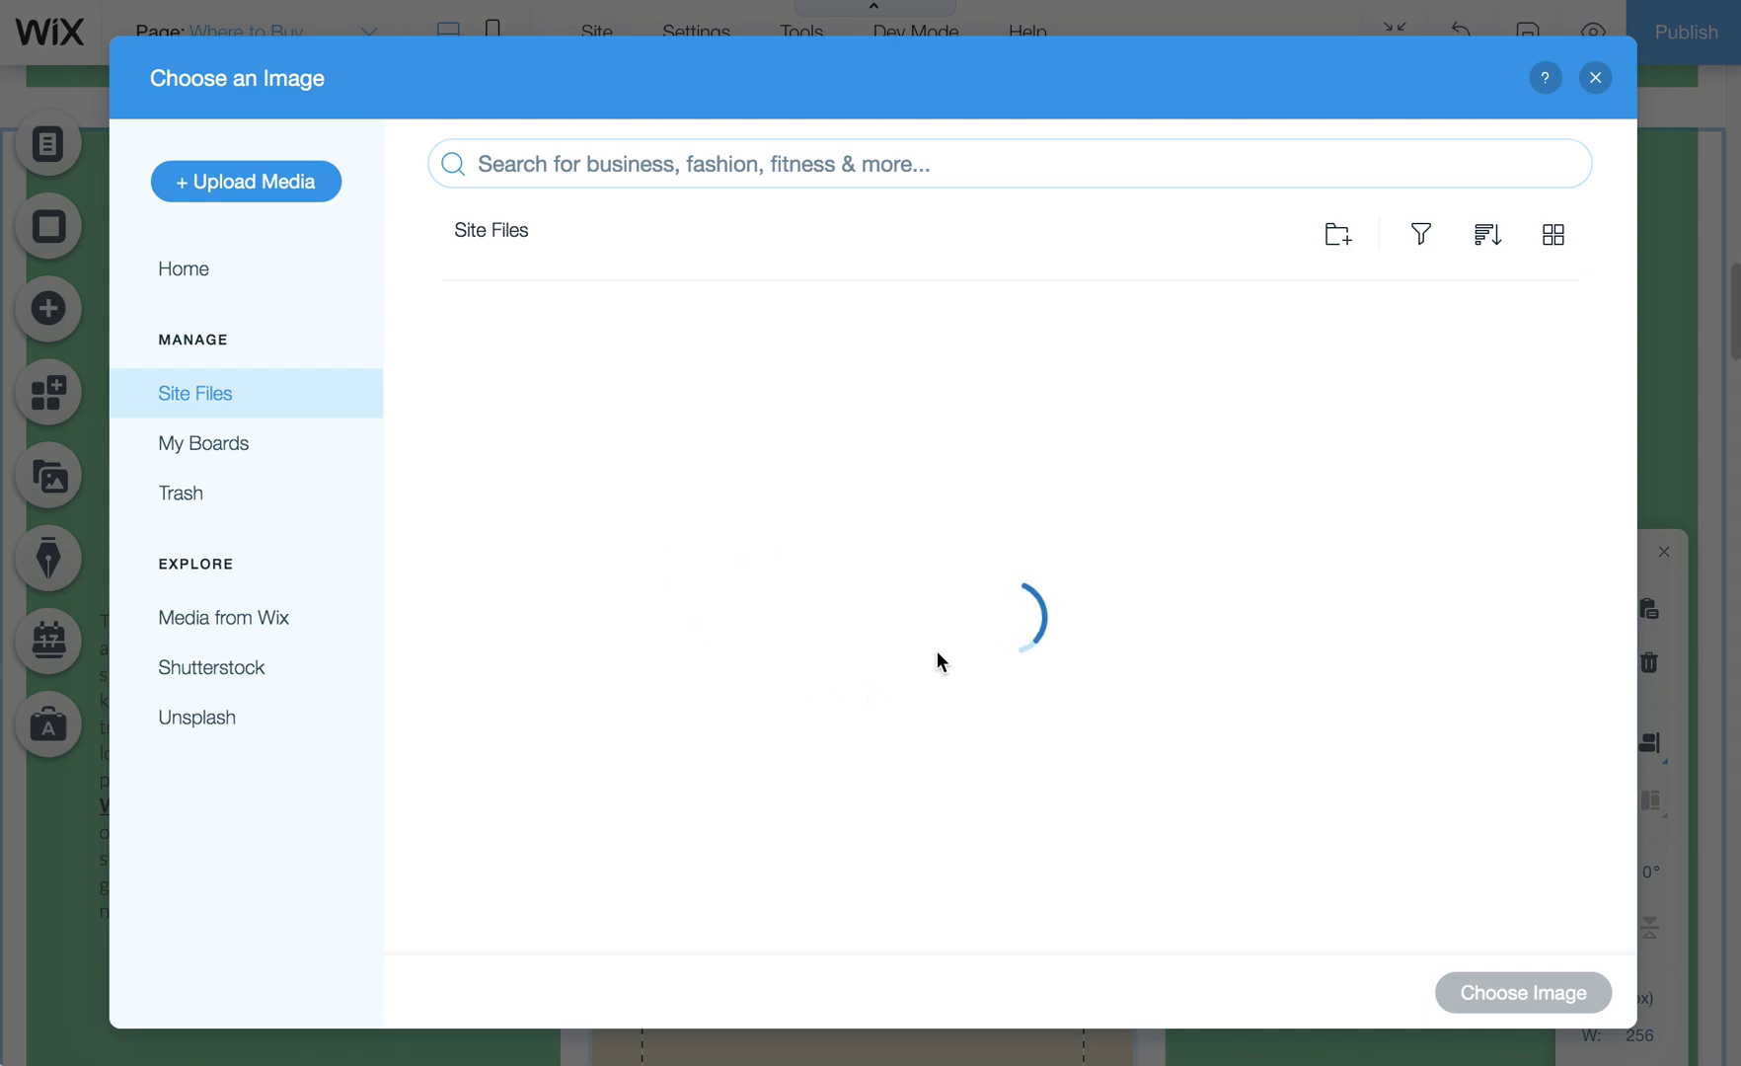
{"action": "left_click", "coordinate": [263, 187]}
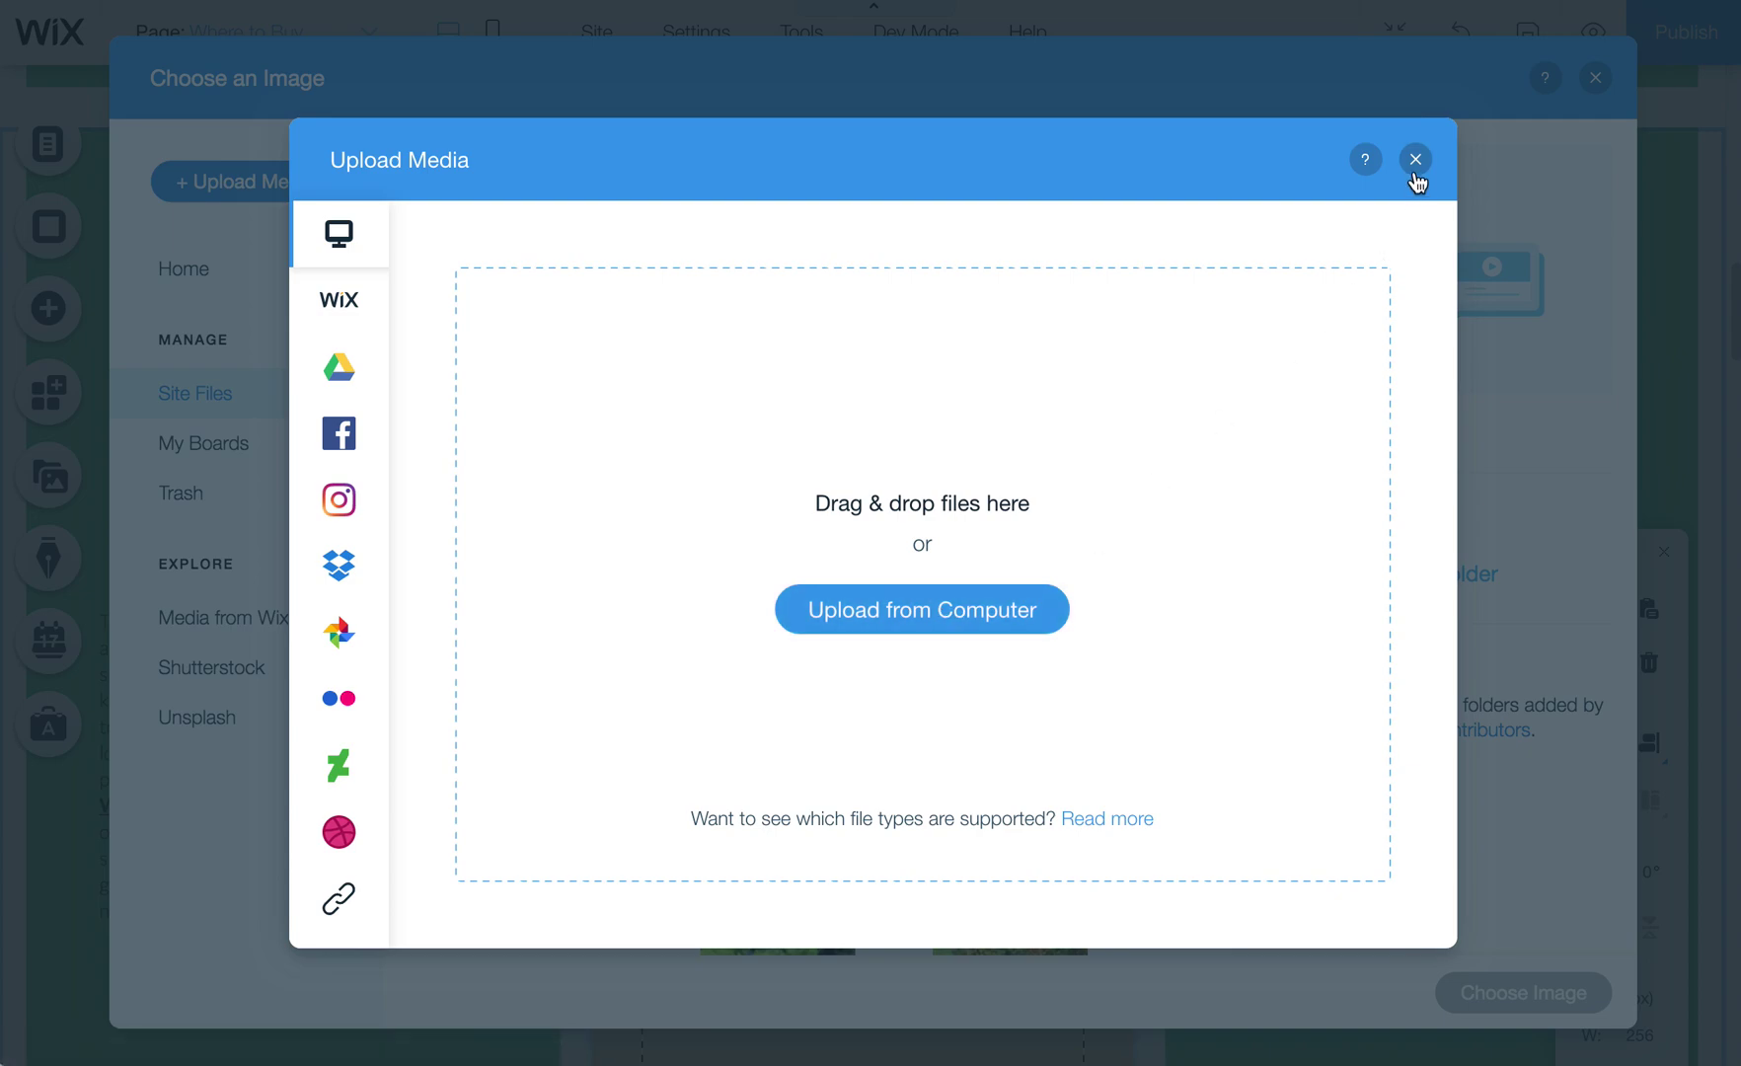
{"action": "left_click", "coordinate": [1415, 160]}
{"action": "left_click", "coordinate": [1596, 79]}
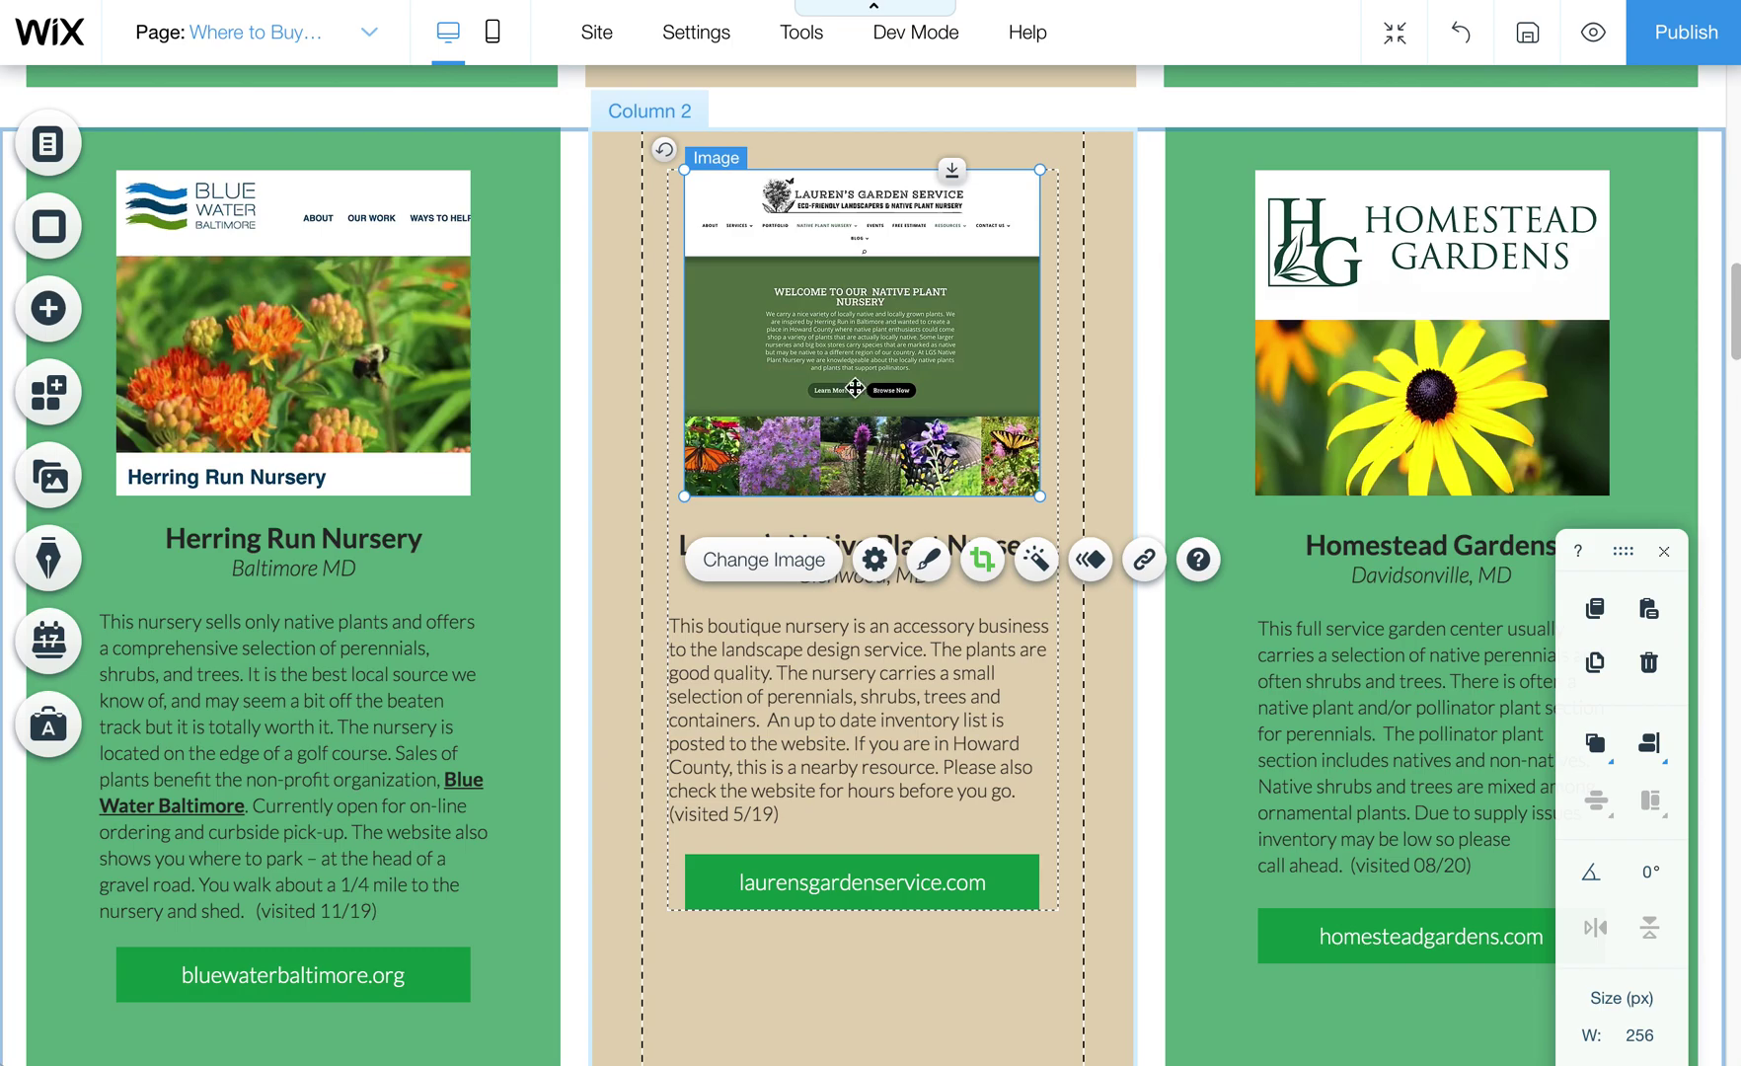
Step: Crop the Lauren's Native Plant Nursery image at minimum zoom with its crop frame shifted slightly, keeping the rectangular shape
{"action": "left_click", "coordinate": [982, 560]}
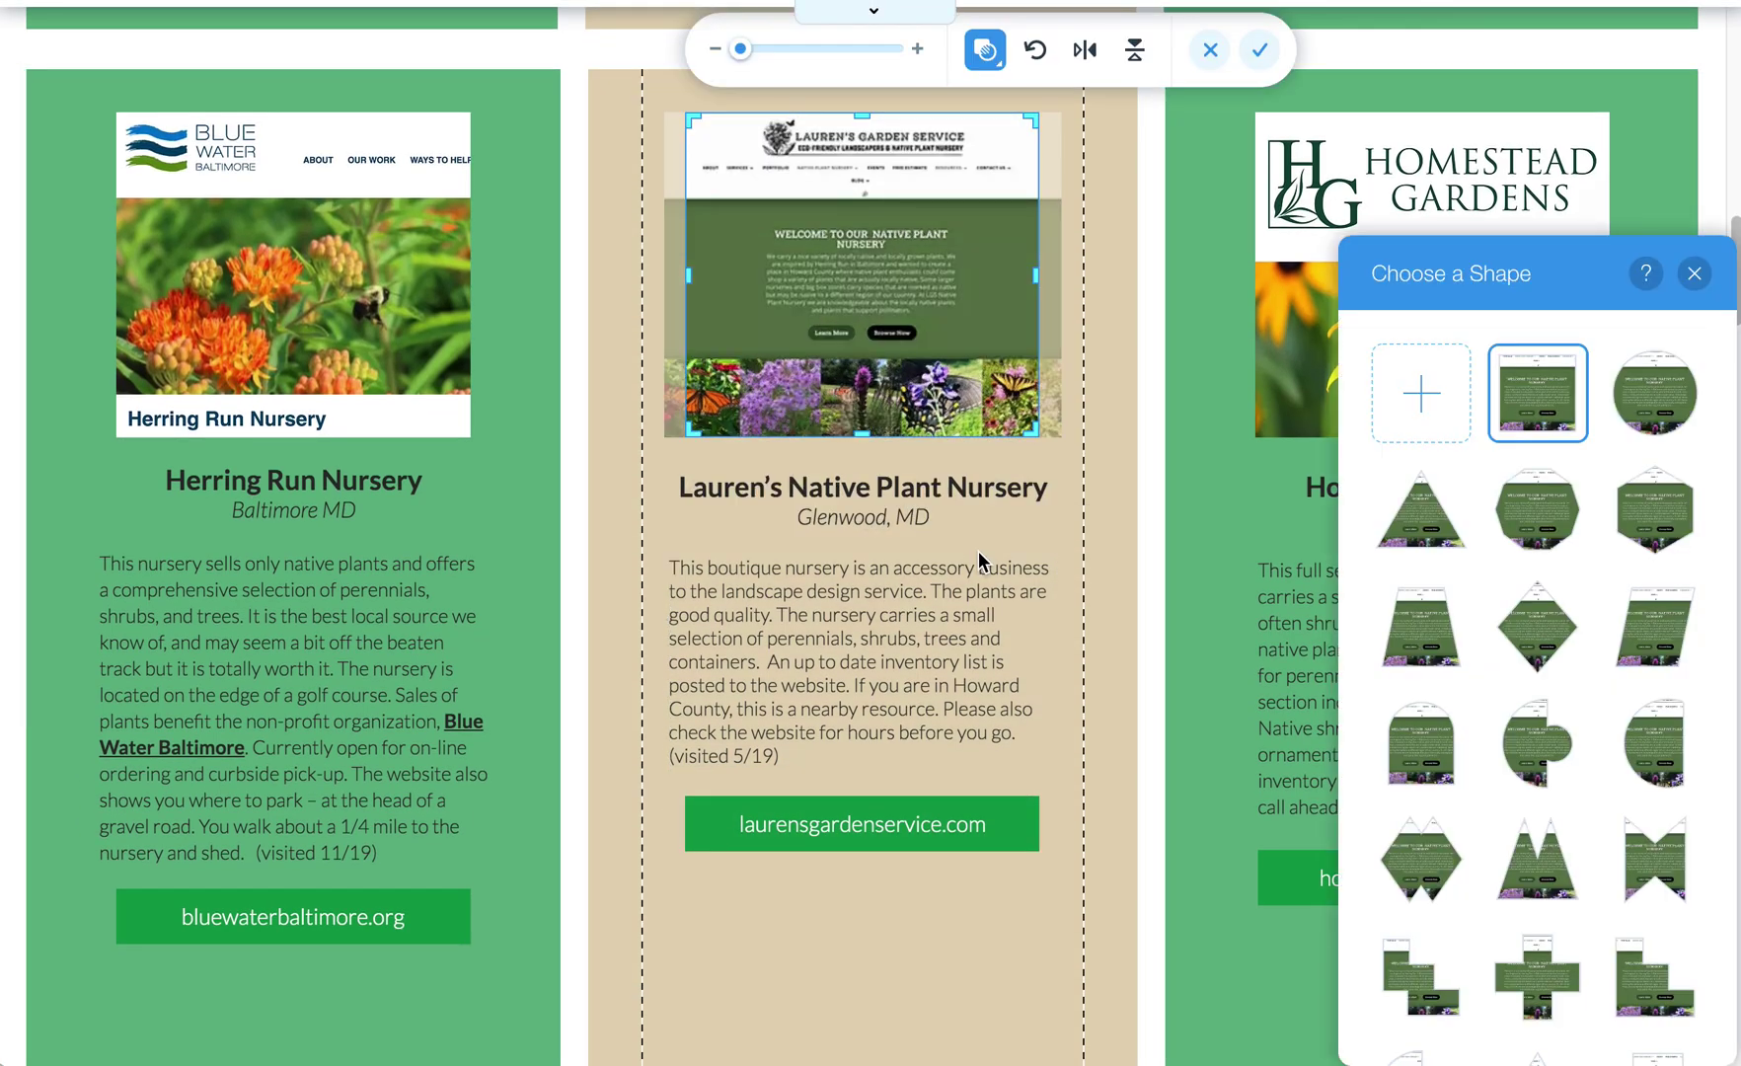
{"action": "left_click", "coordinate": [985, 49]}
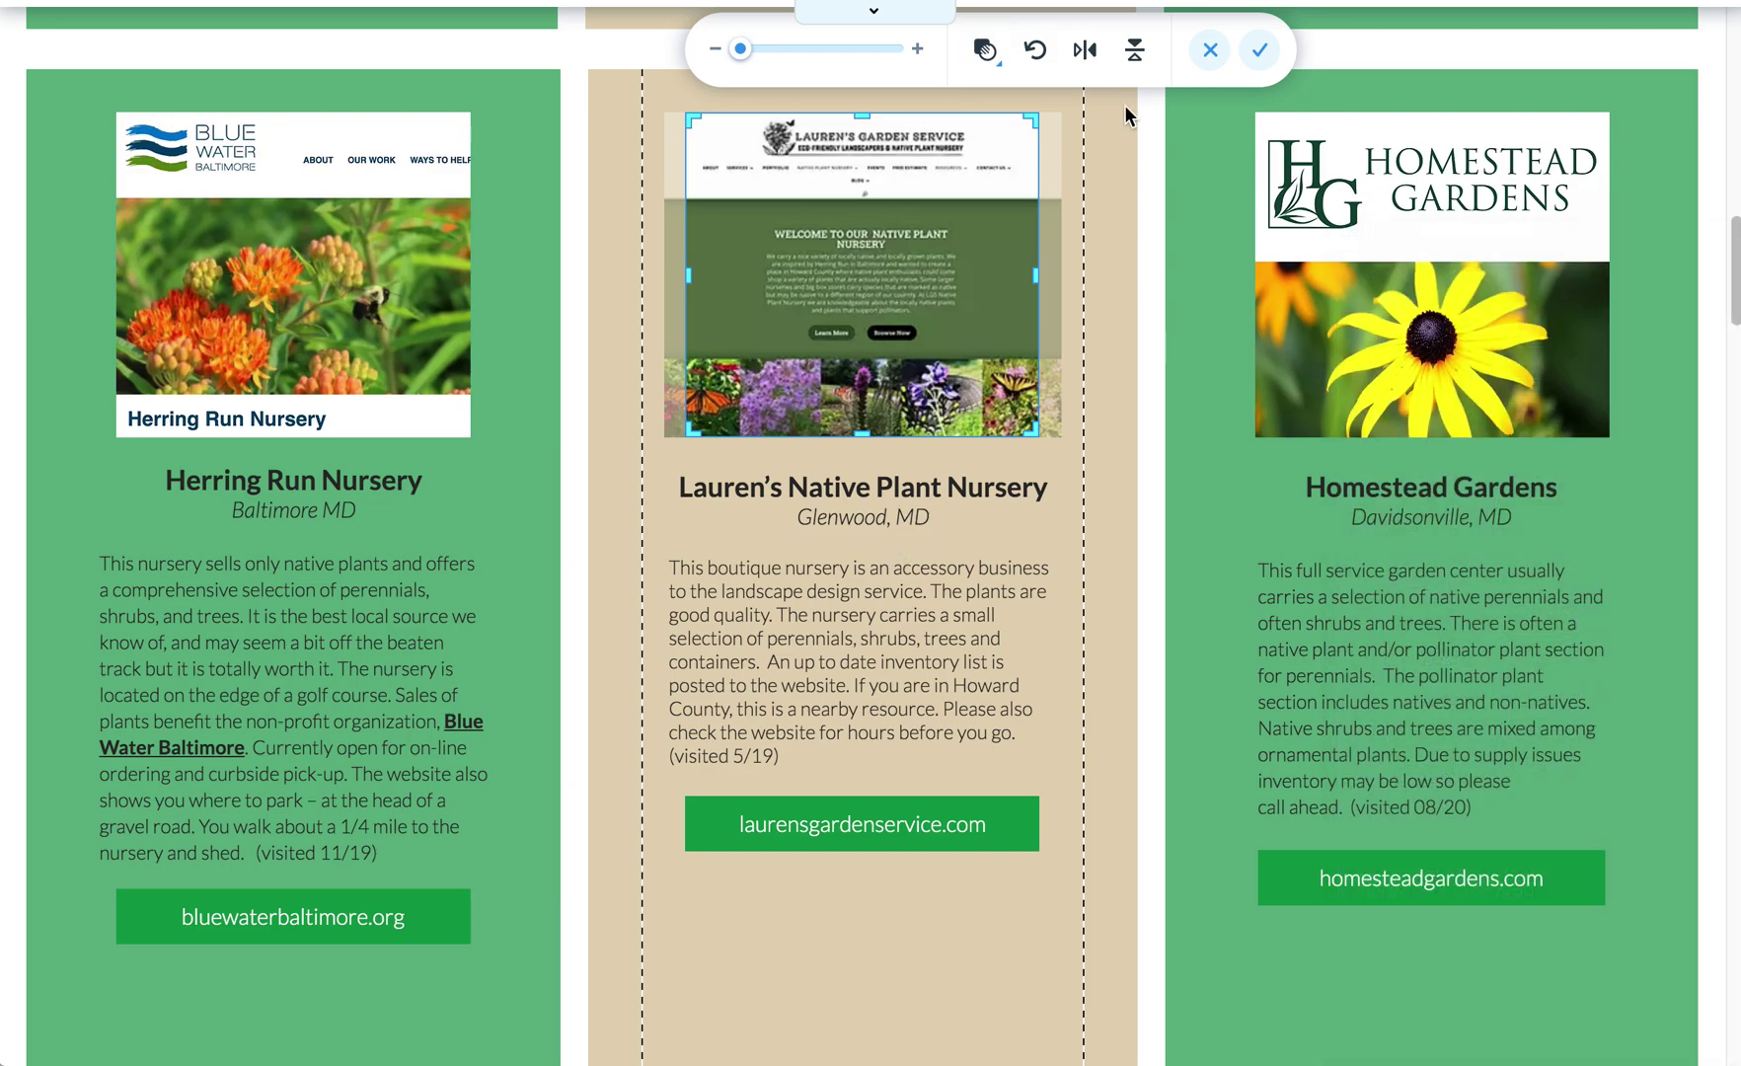
{"action": "left_click", "coordinate": [1259, 50]}
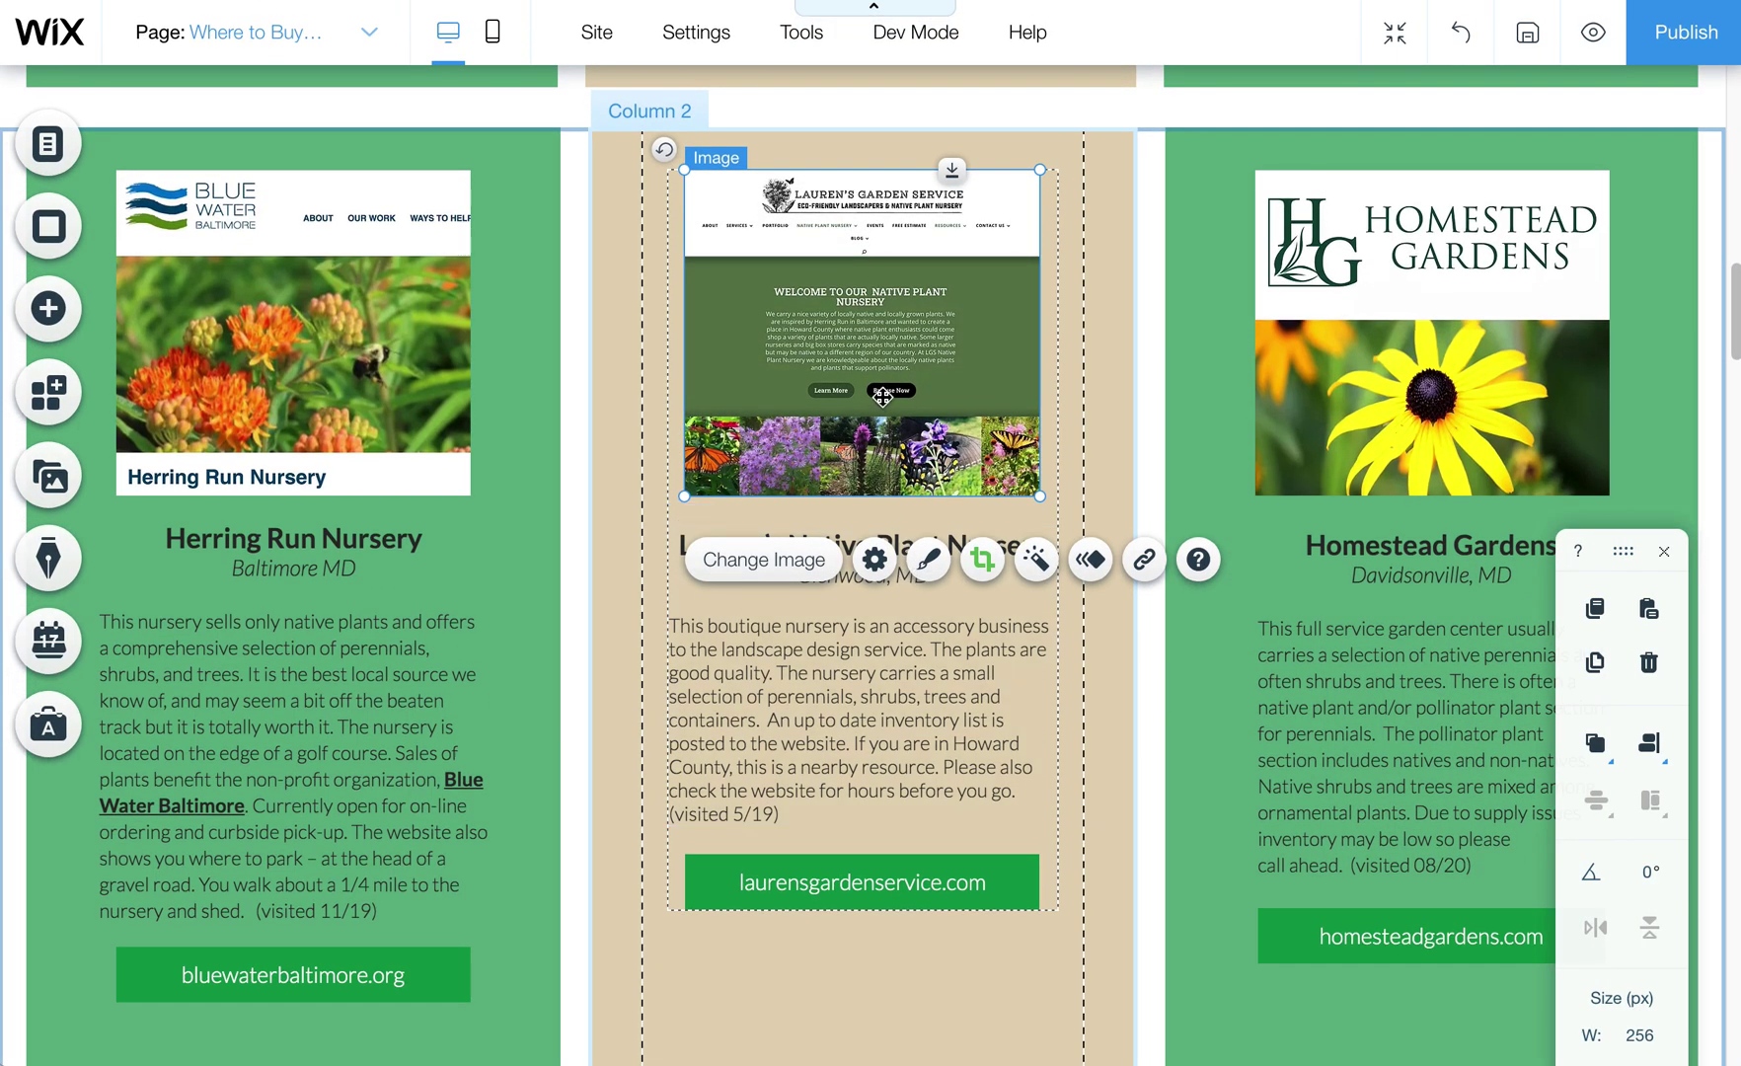
{"action": "left_click", "coordinate": [985, 563]}
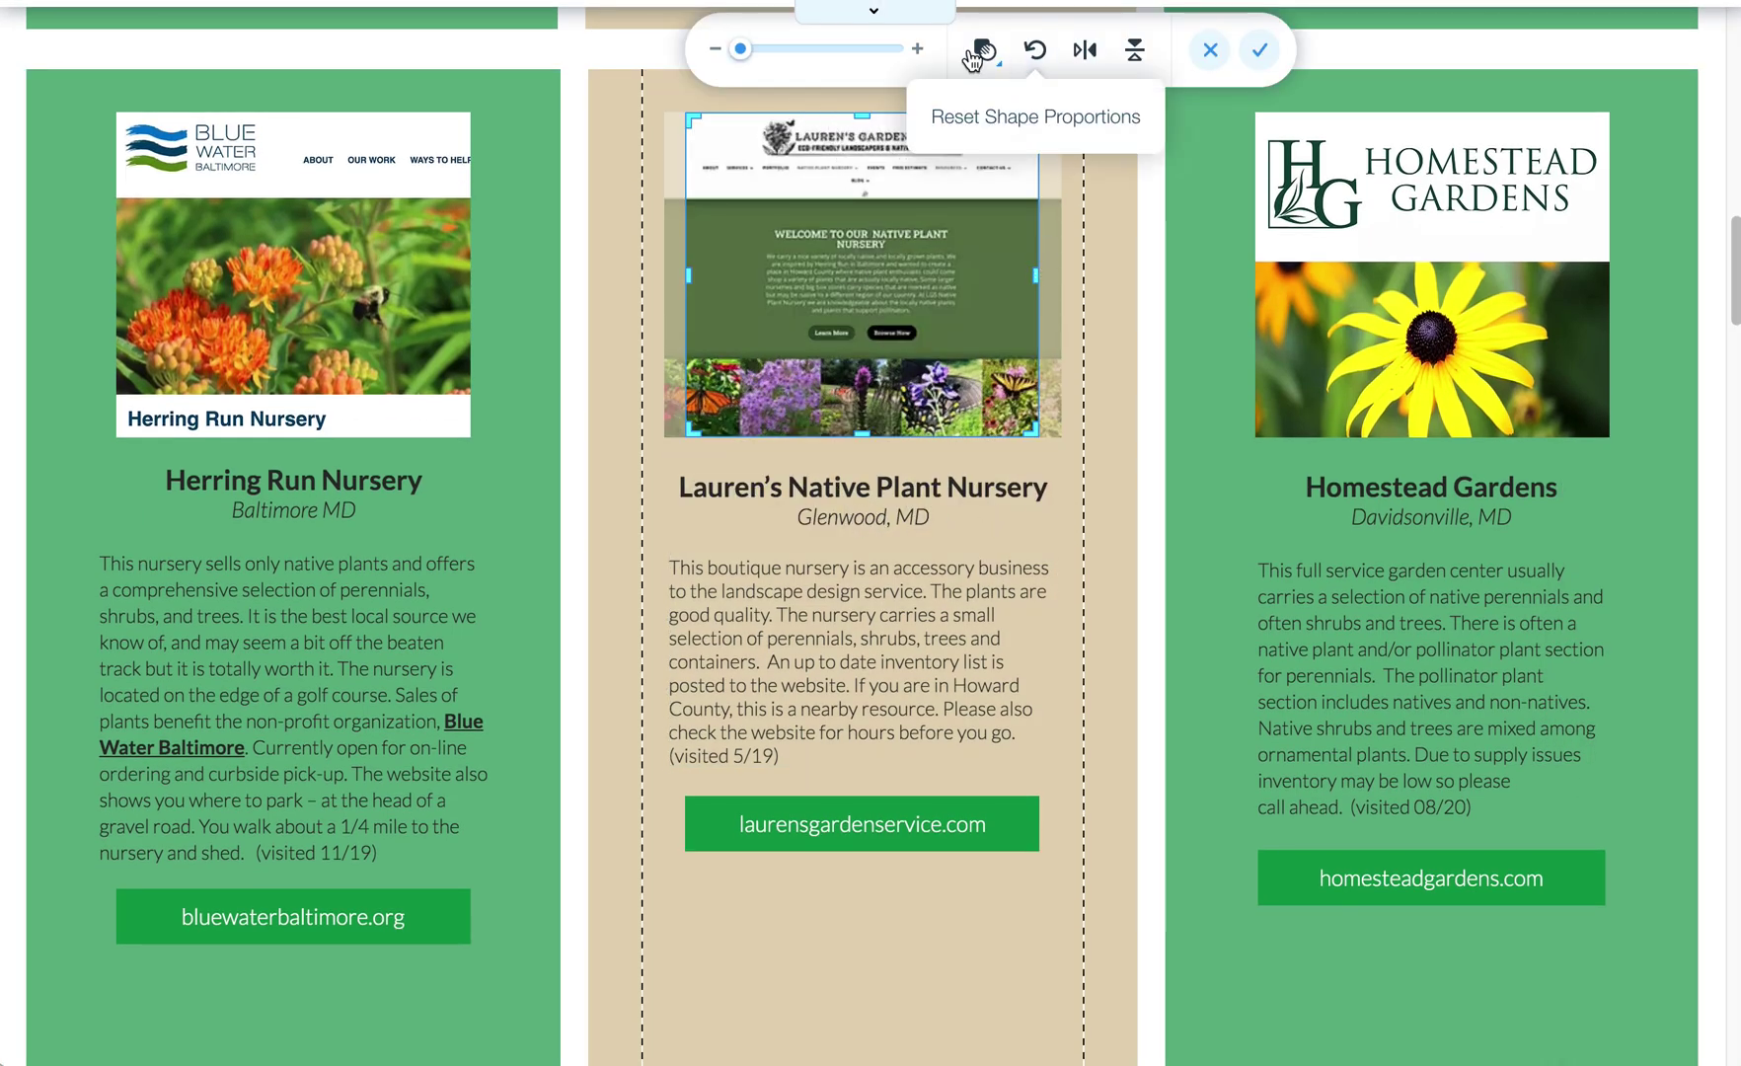
{"action": "left_click_drag", "start_coordinate": [740, 53], "coordinate": [735, 55]}
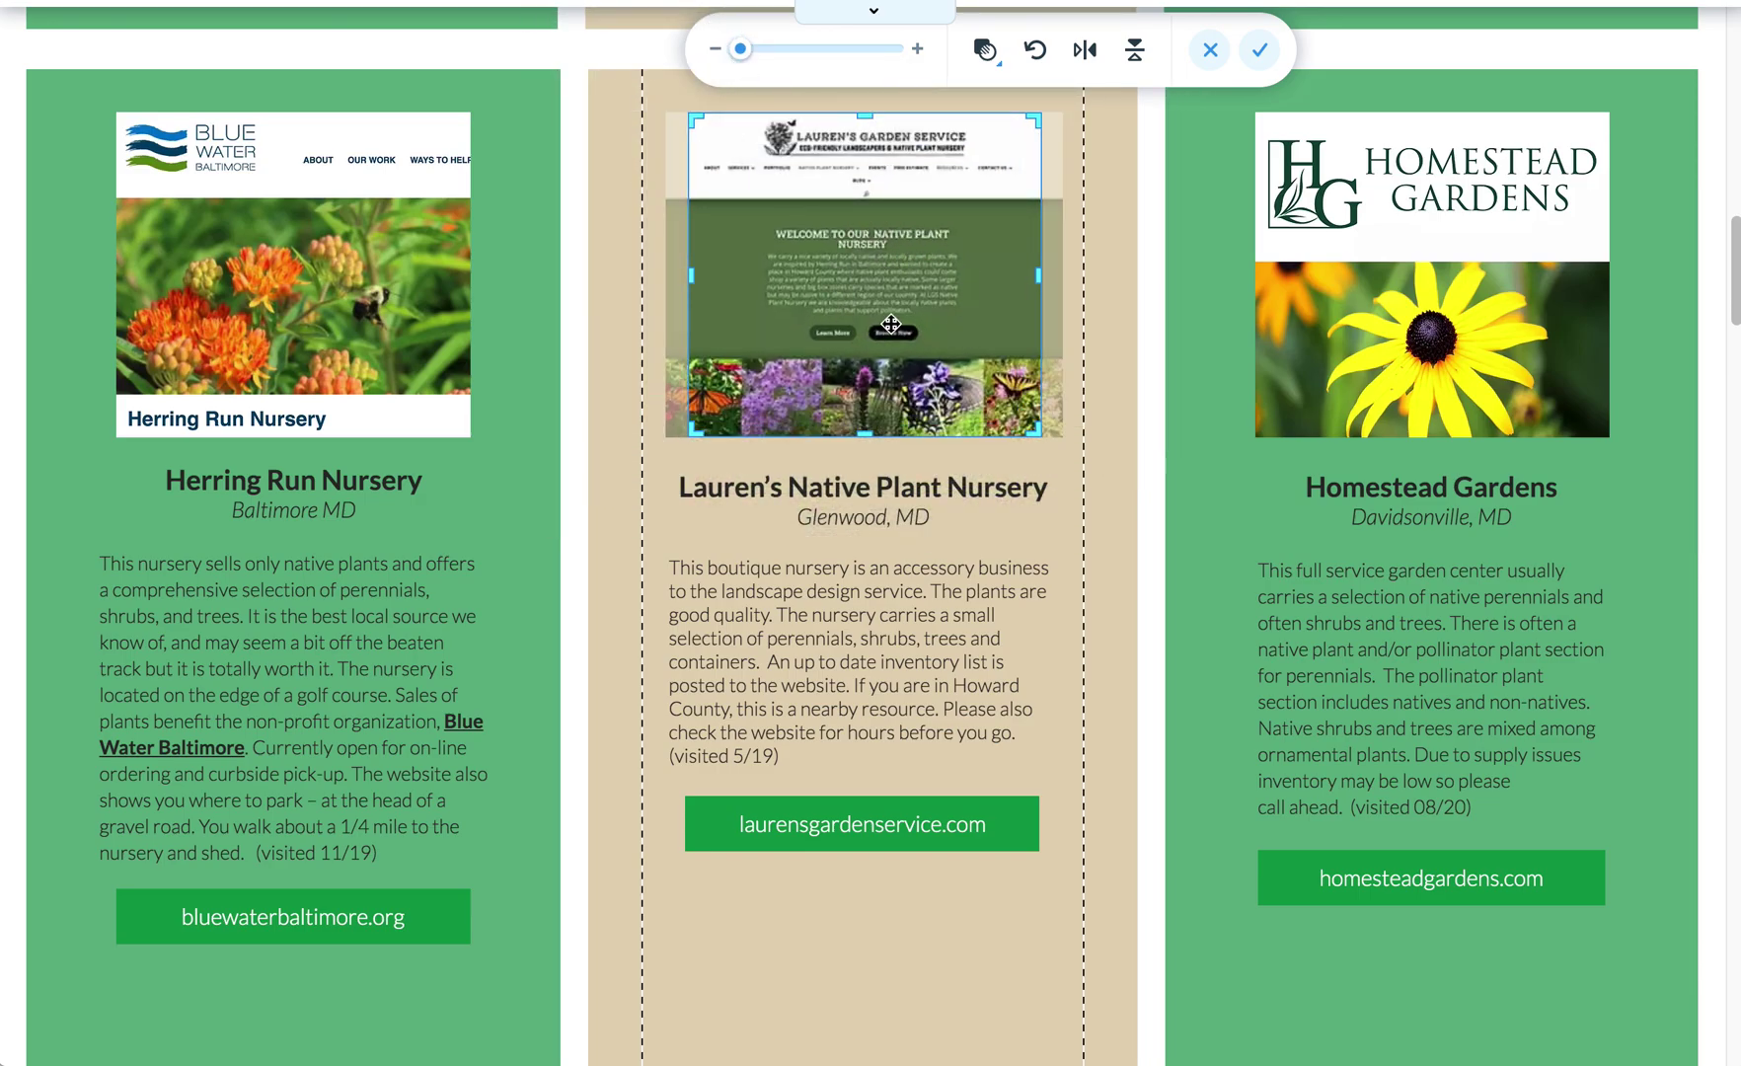
{"action": "left_click", "coordinate": [740, 48]}
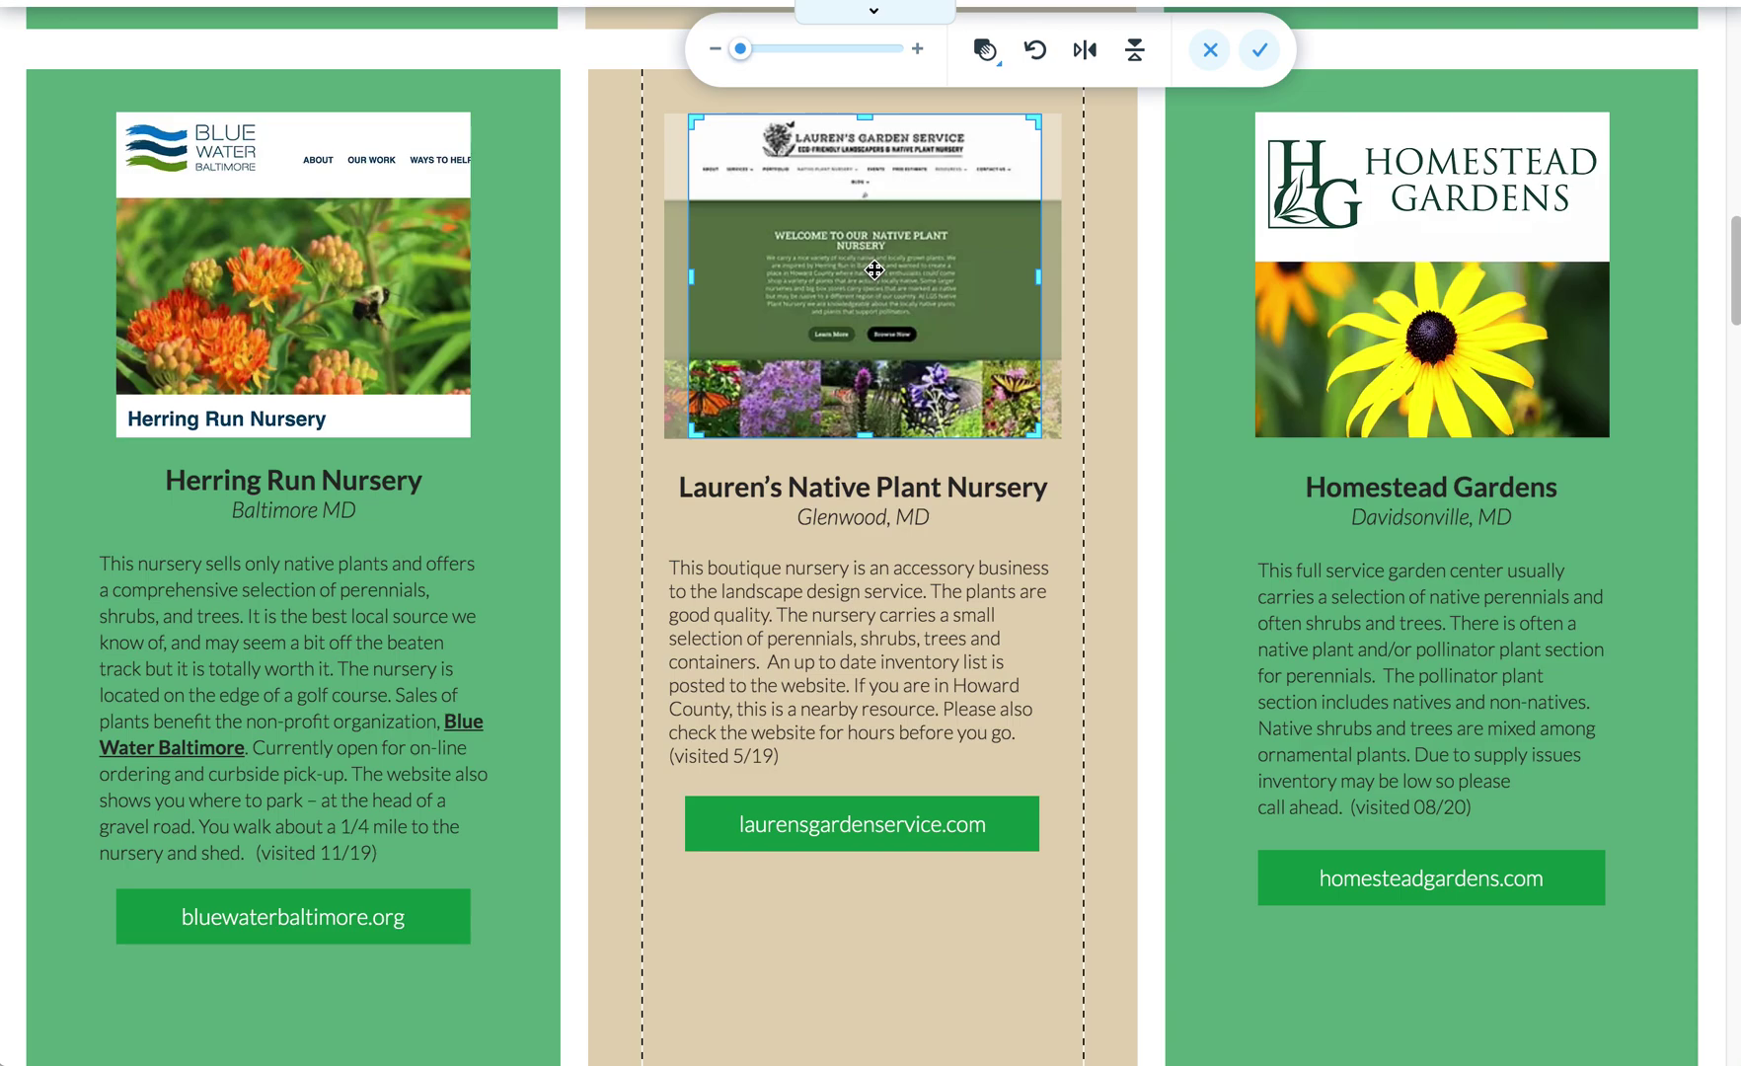
{"action": "left_click", "coordinate": [1259, 49]}
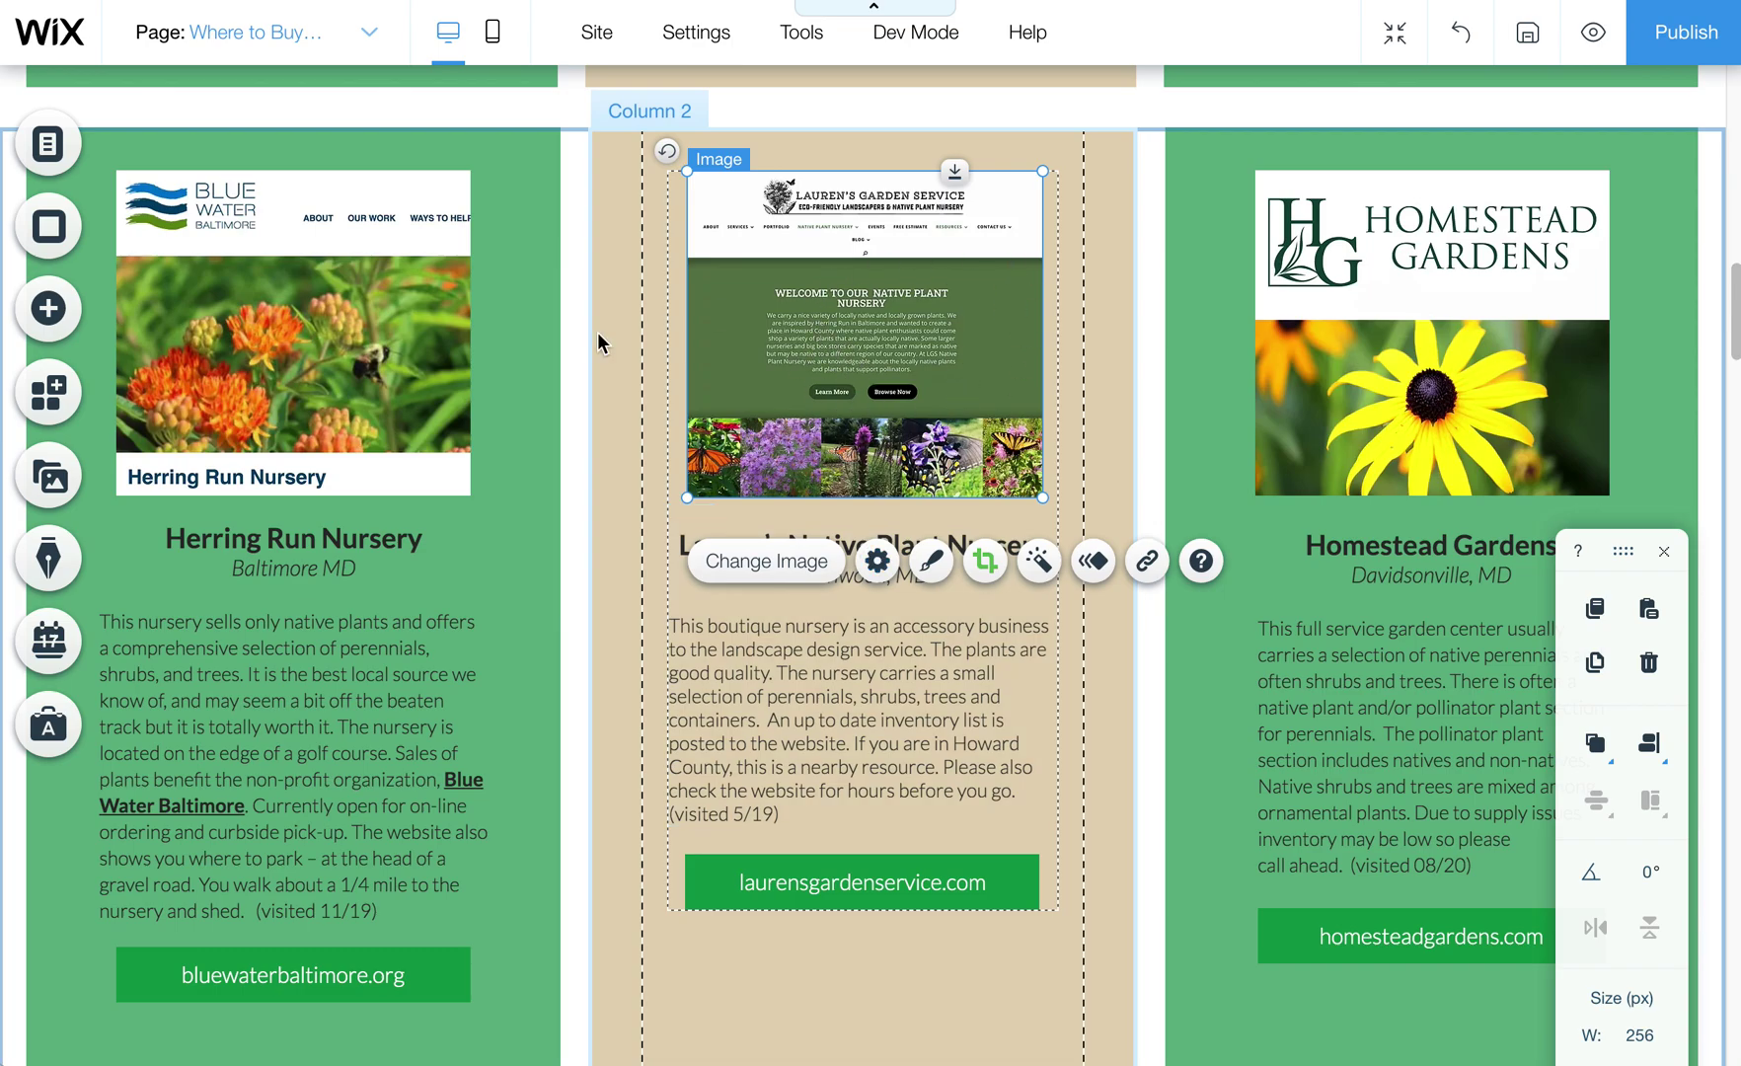
Step: Crop the Homestead Gardens image, shifting the picture slightly upward within its frame, and apply the crop
{"action": "left_click", "coordinate": [1434, 383]}
{"action": "left_click", "coordinate": [1436, 390]}
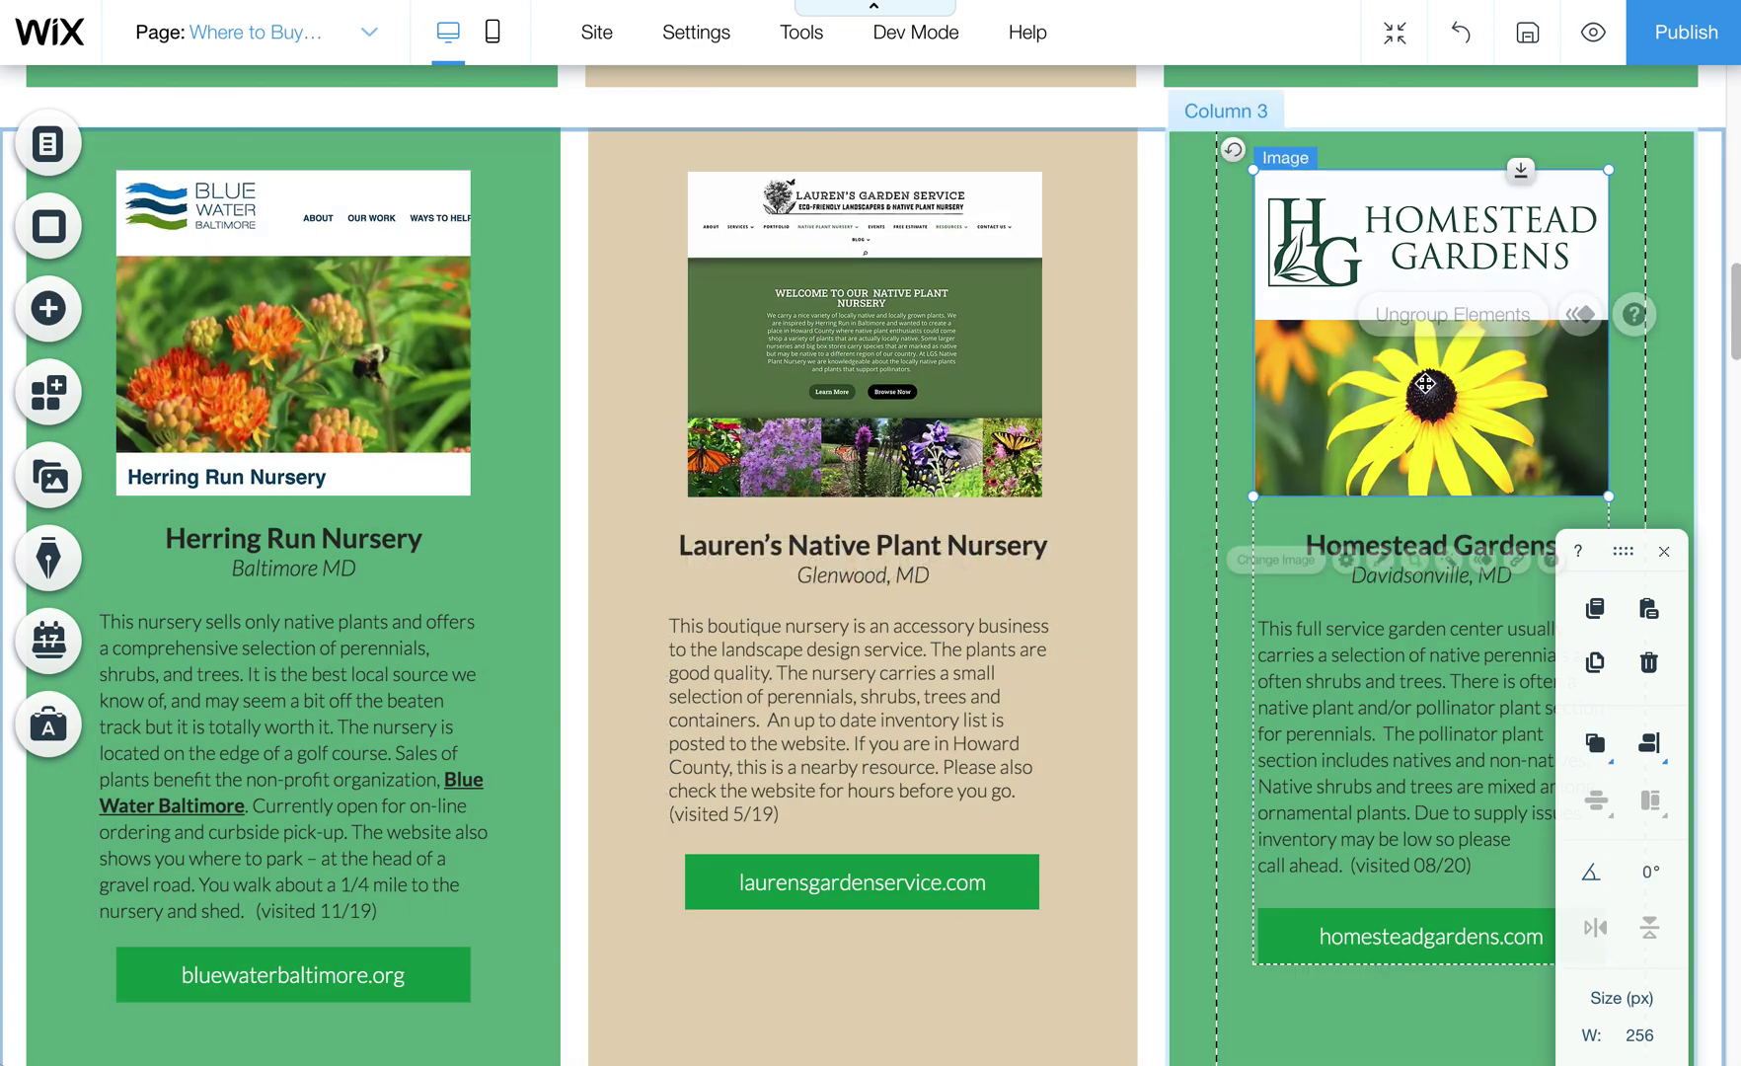
{"action": "left_click", "coordinate": [1424, 559]}
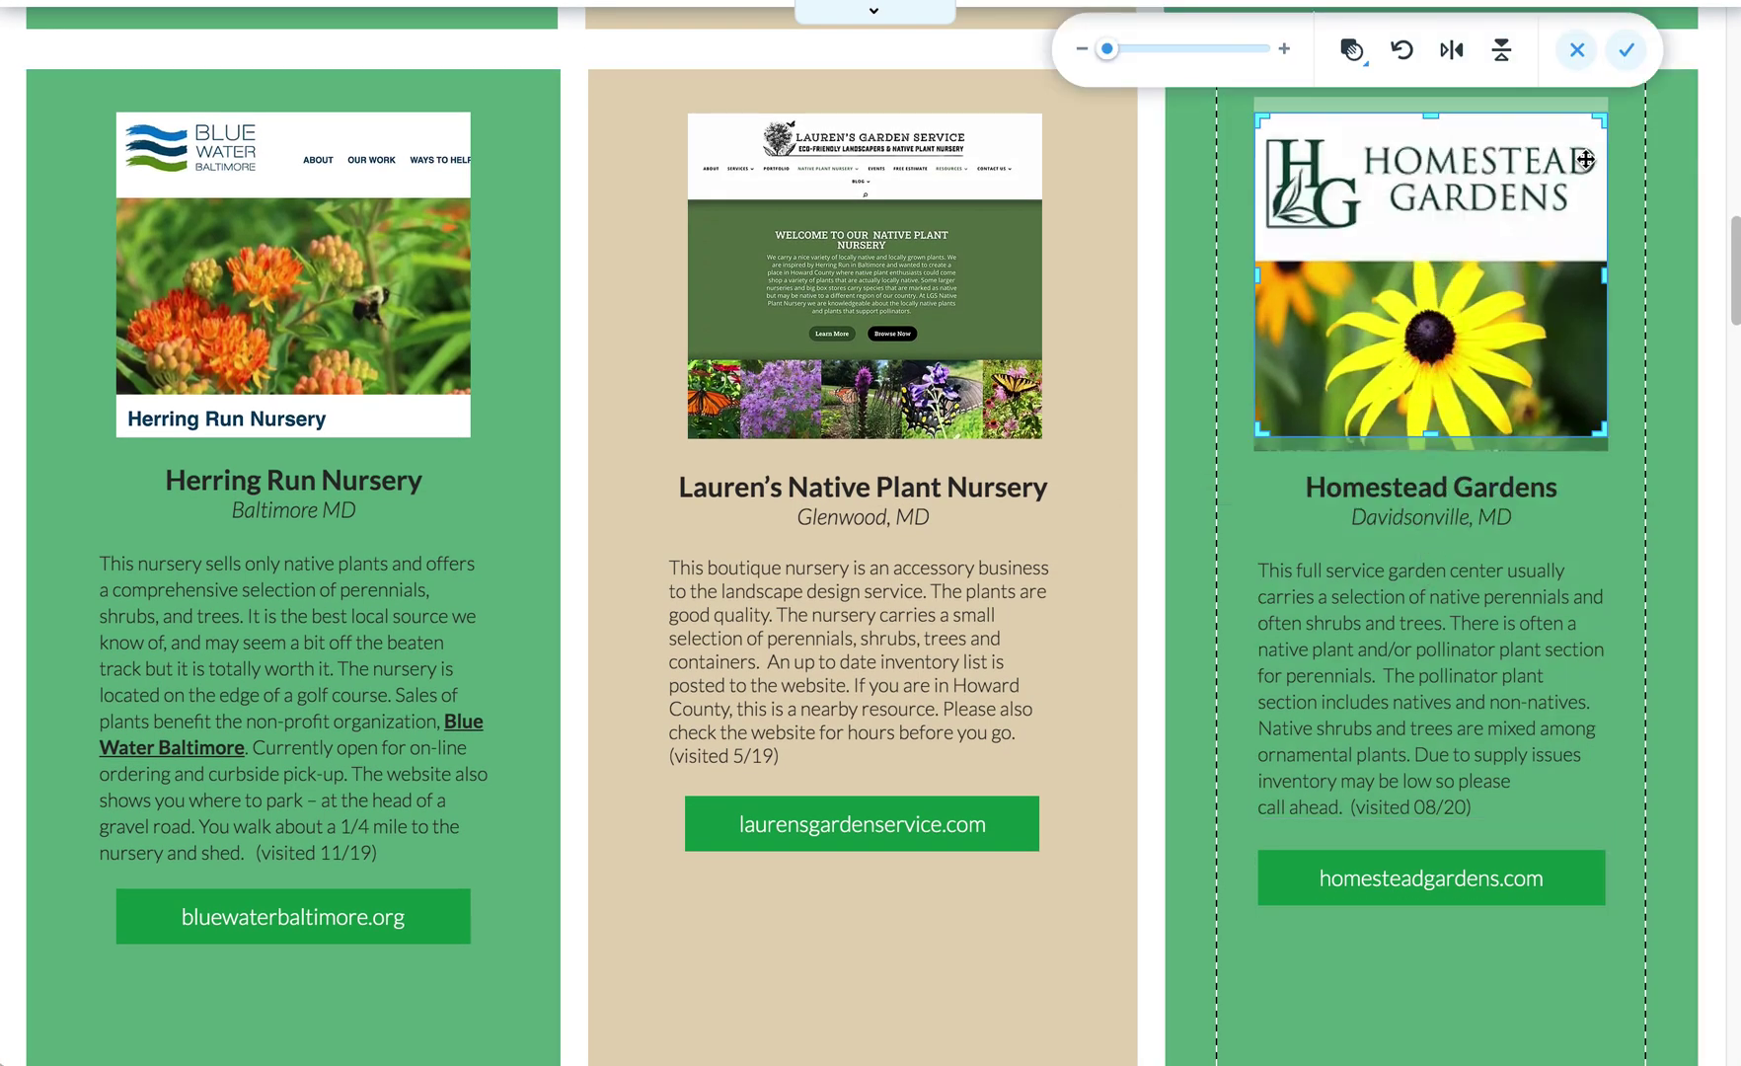
{"action": "mouse_move", "coordinate": [1529, 308]}
{"action": "left_mouse_down"}
{"action": "mouse_move", "coordinate": [1528, 339]}
{"action": "mouse_move", "coordinate": [1522, 222]}
{"action": "mouse_move", "coordinate": [1504, 287]}
{"action": "left_mouse_up"}
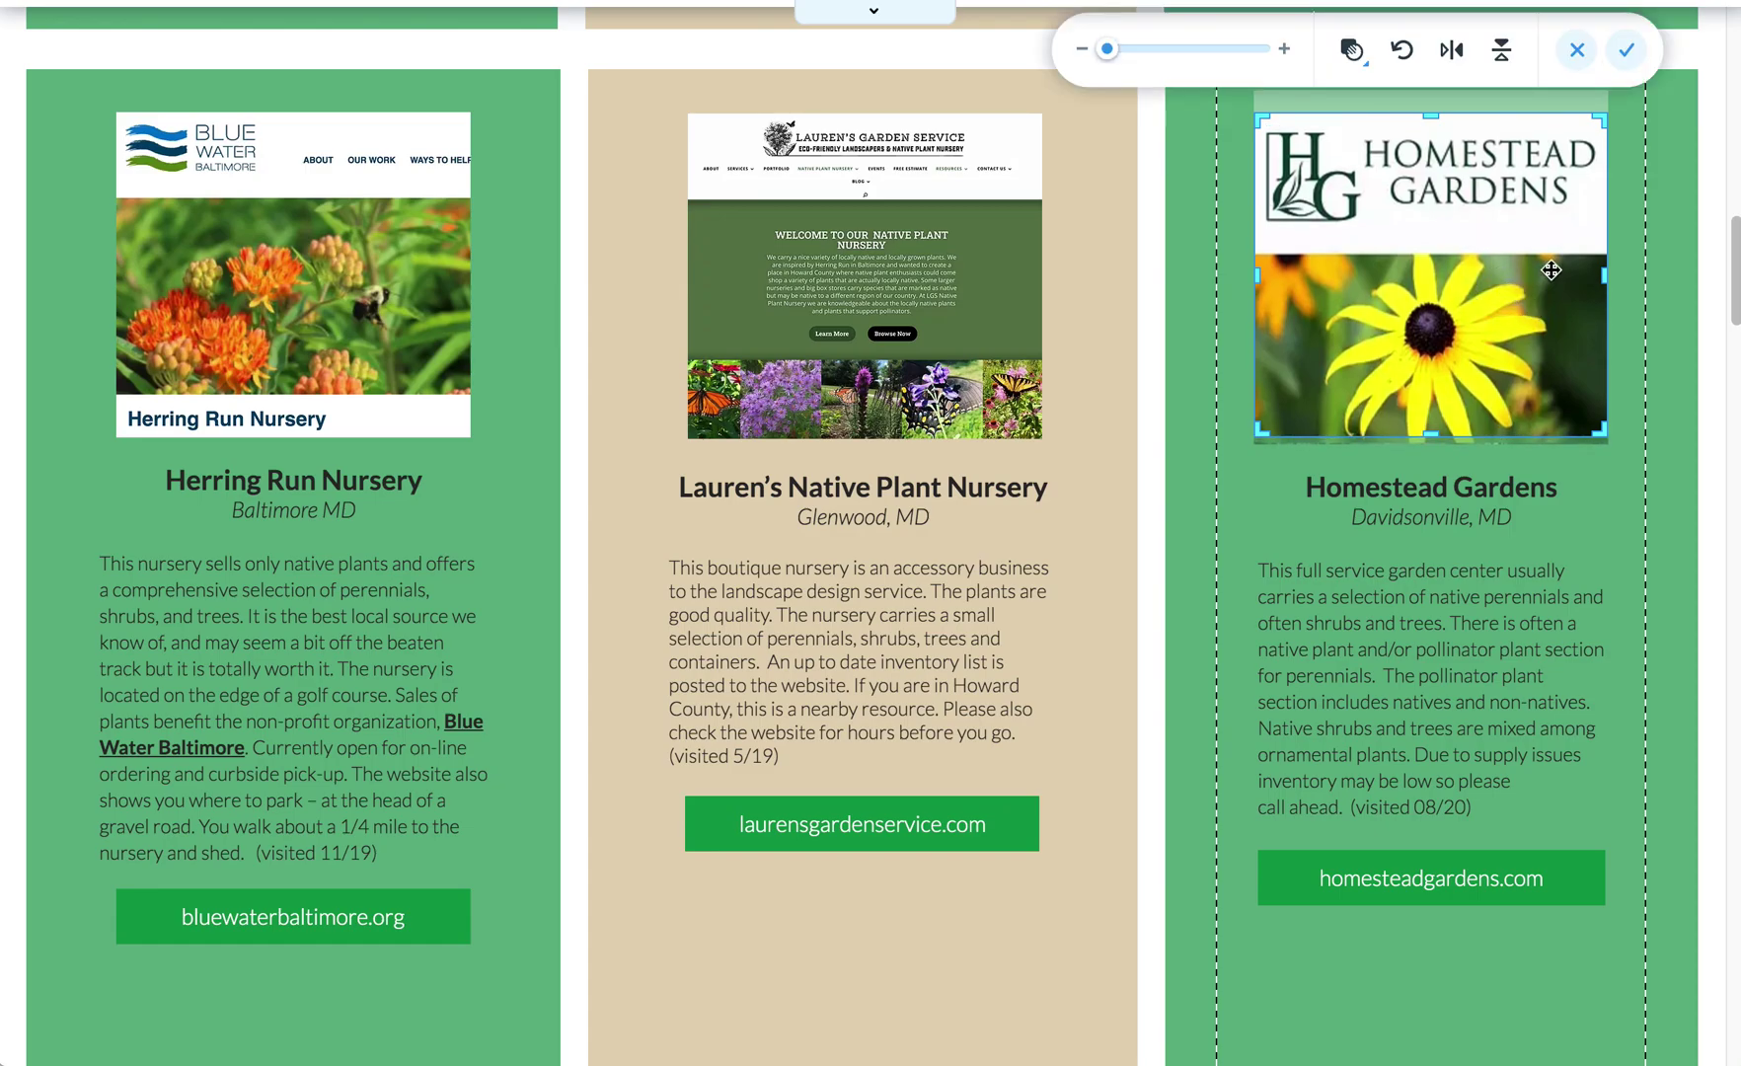
{"action": "left_click", "coordinate": [1624, 57]}
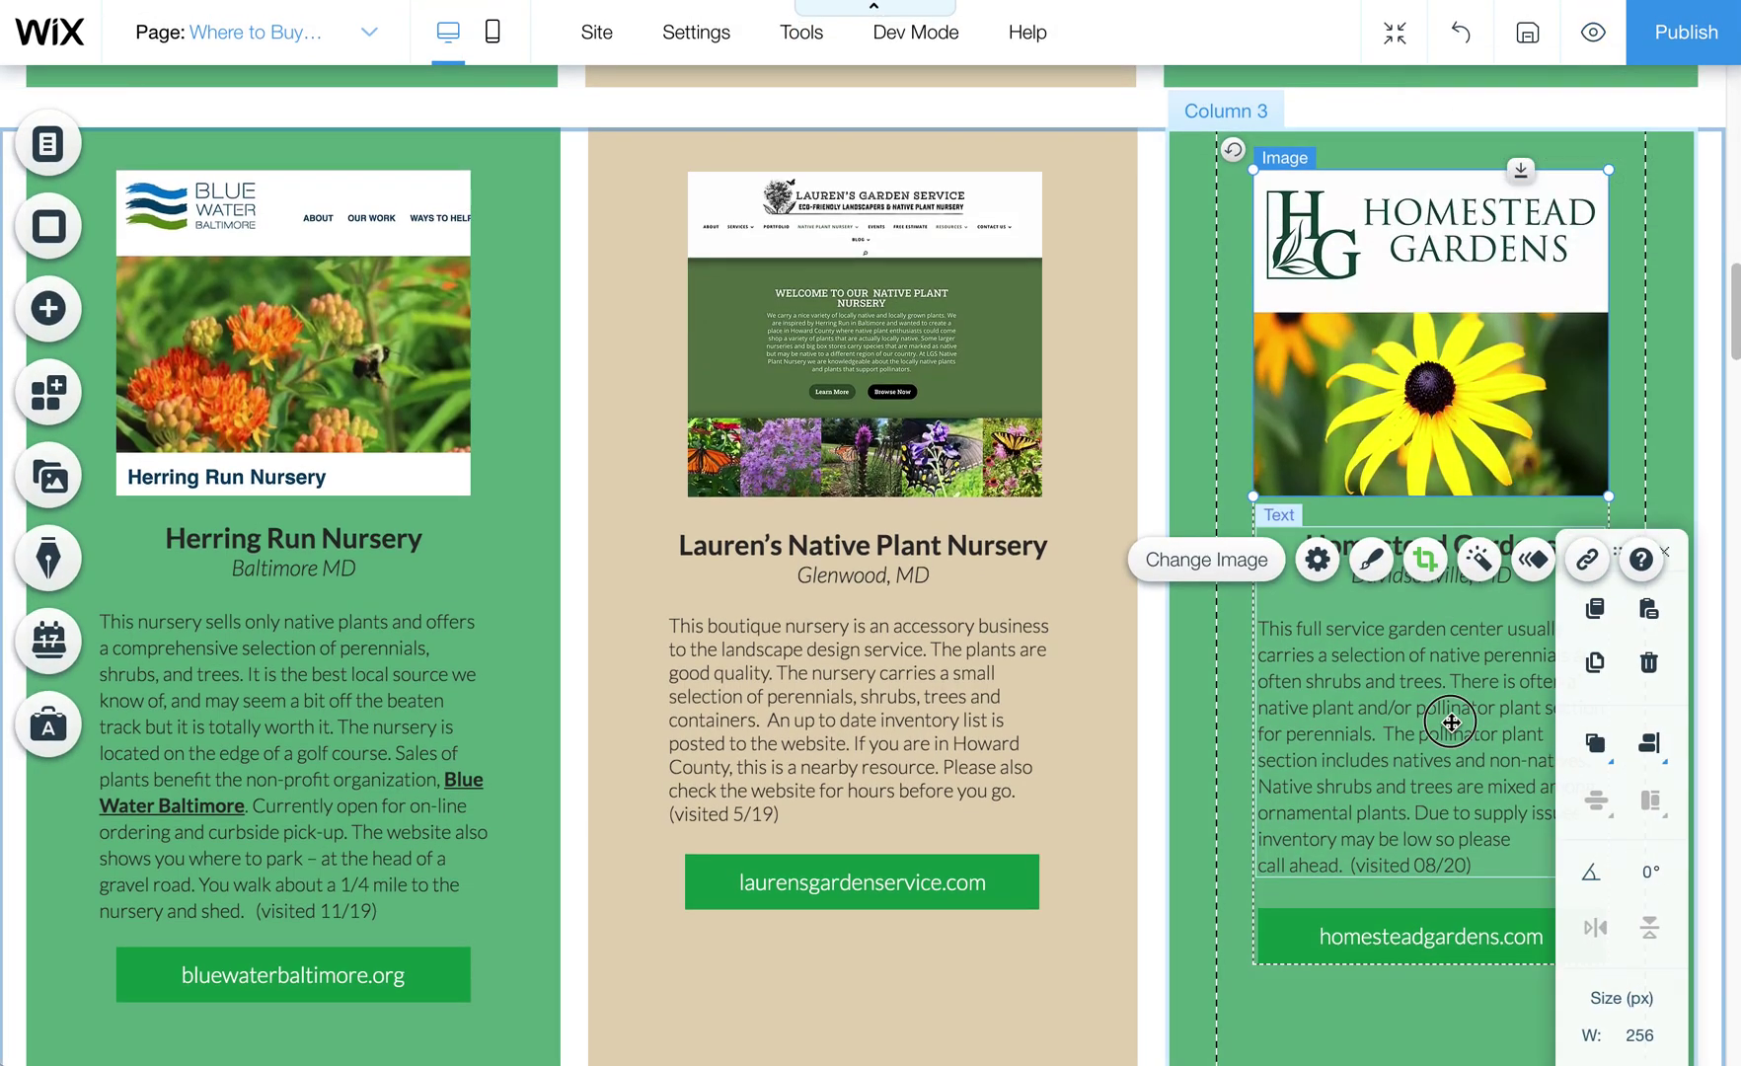
Step: Open the Lauren's Native Plant Nursery text element for editing and place the cursor in its description paragraph
{"action": "left_click", "coordinate": [1451, 723]}
{"action": "left_click", "coordinate": [886, 694]}
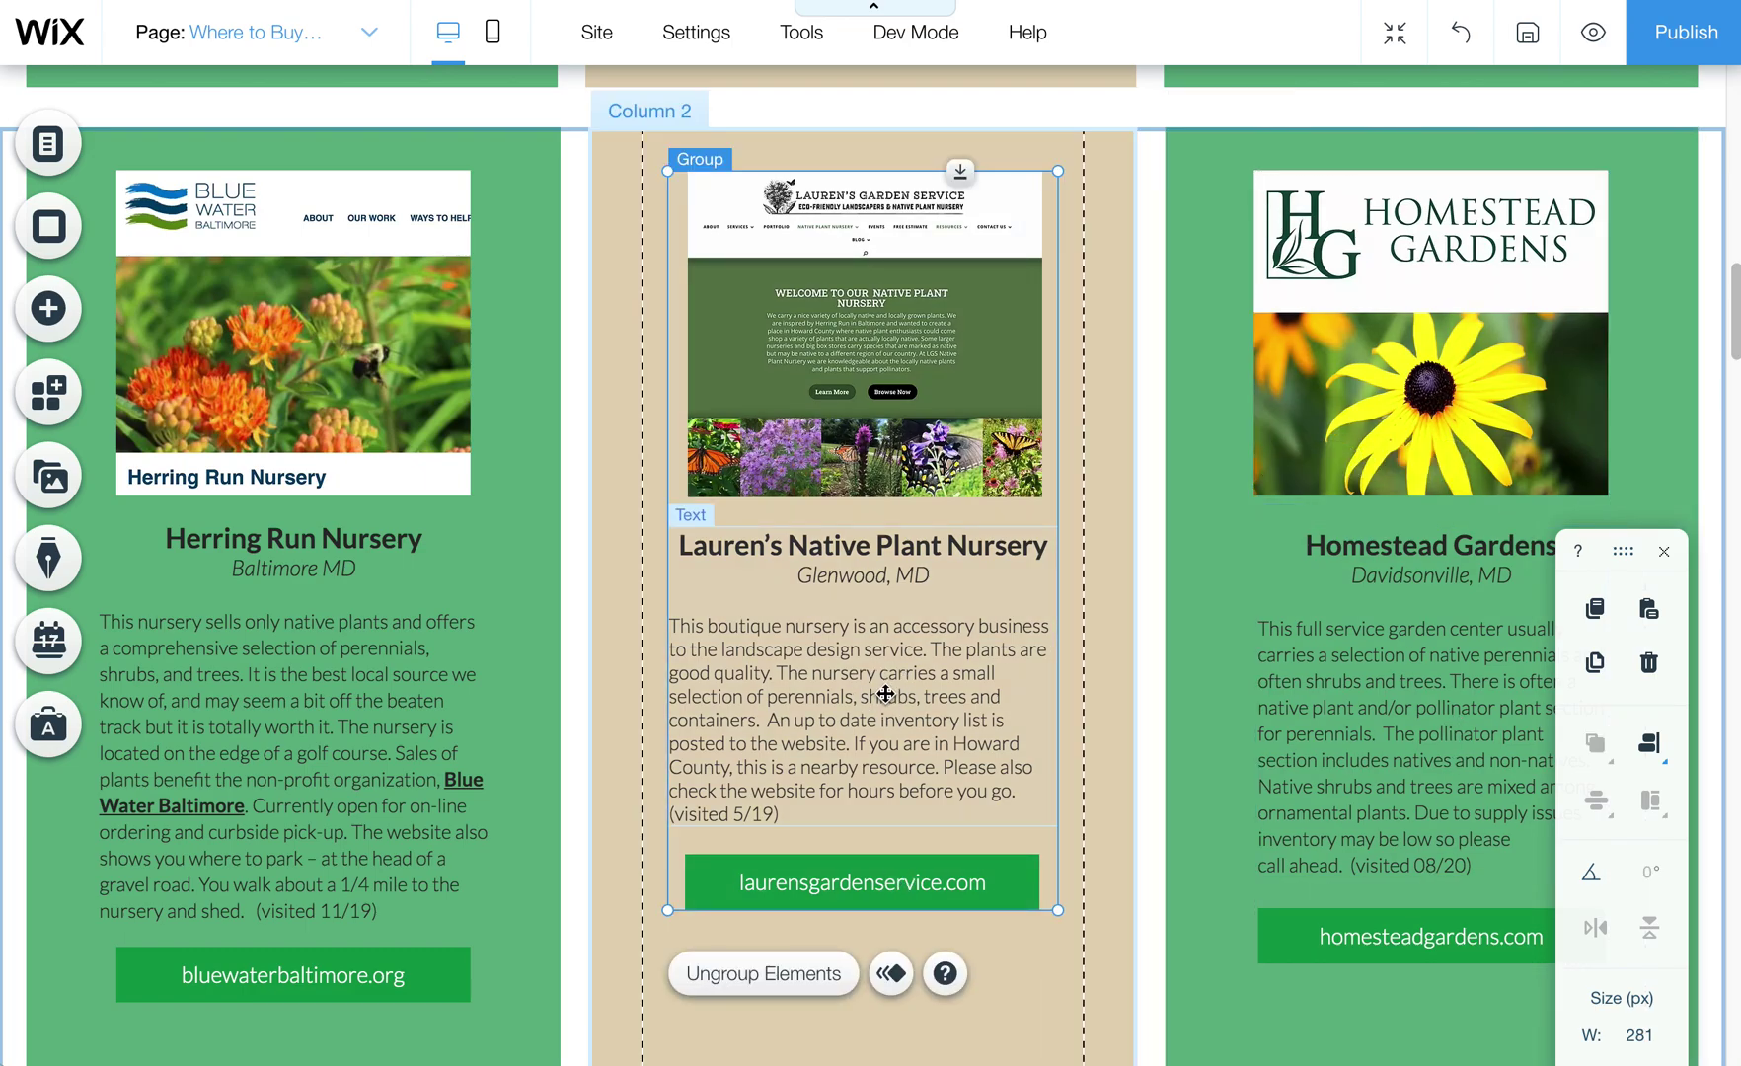
{"action": "left_click", "coordinate": [885, 694]}
{"action": "left_click", "coordinate": [871, 728]}
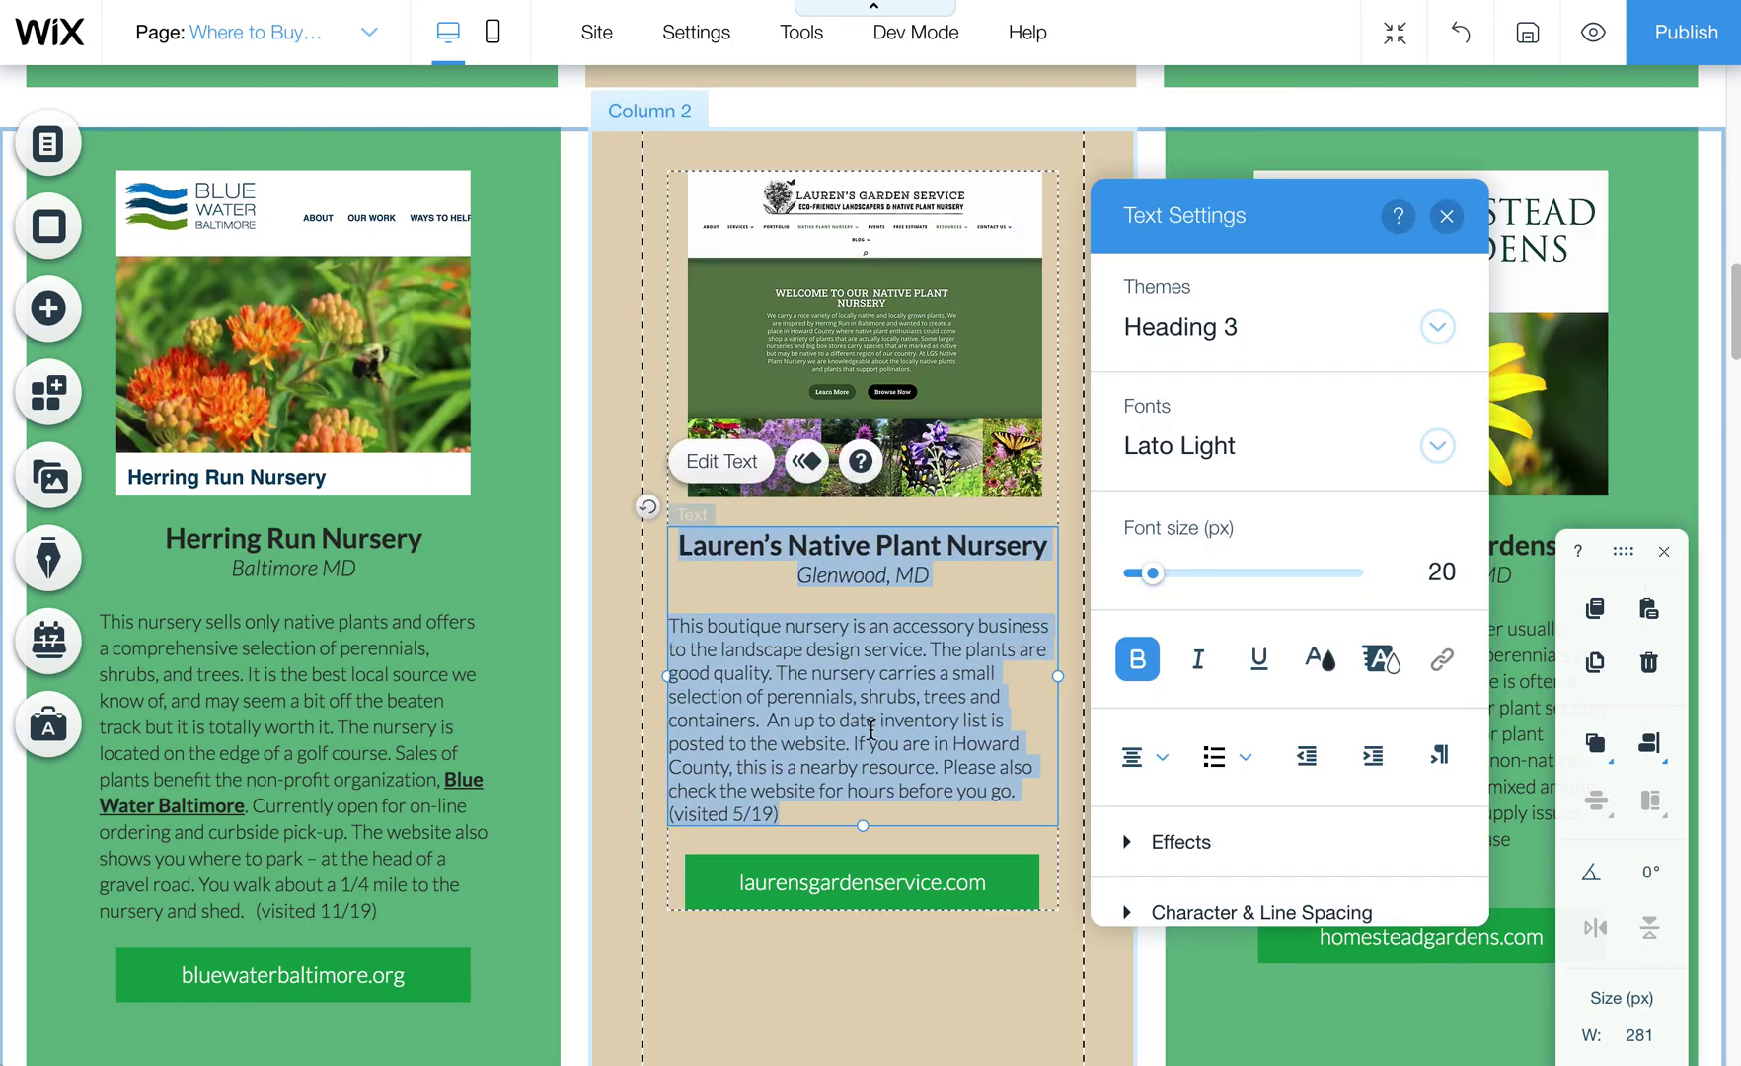
{"action": "left_click", "coordinate": [872, 729]}
Step: Try replacing the description paragraph with "TLldfadf" and adding "dd" to the location line, and undo both test edits
{"action": "left_click_drag", "start_coordinate": [829, 804], "coordinate": [762, 718]}
{"action": "left_click", "coordinate": [707, 649]}
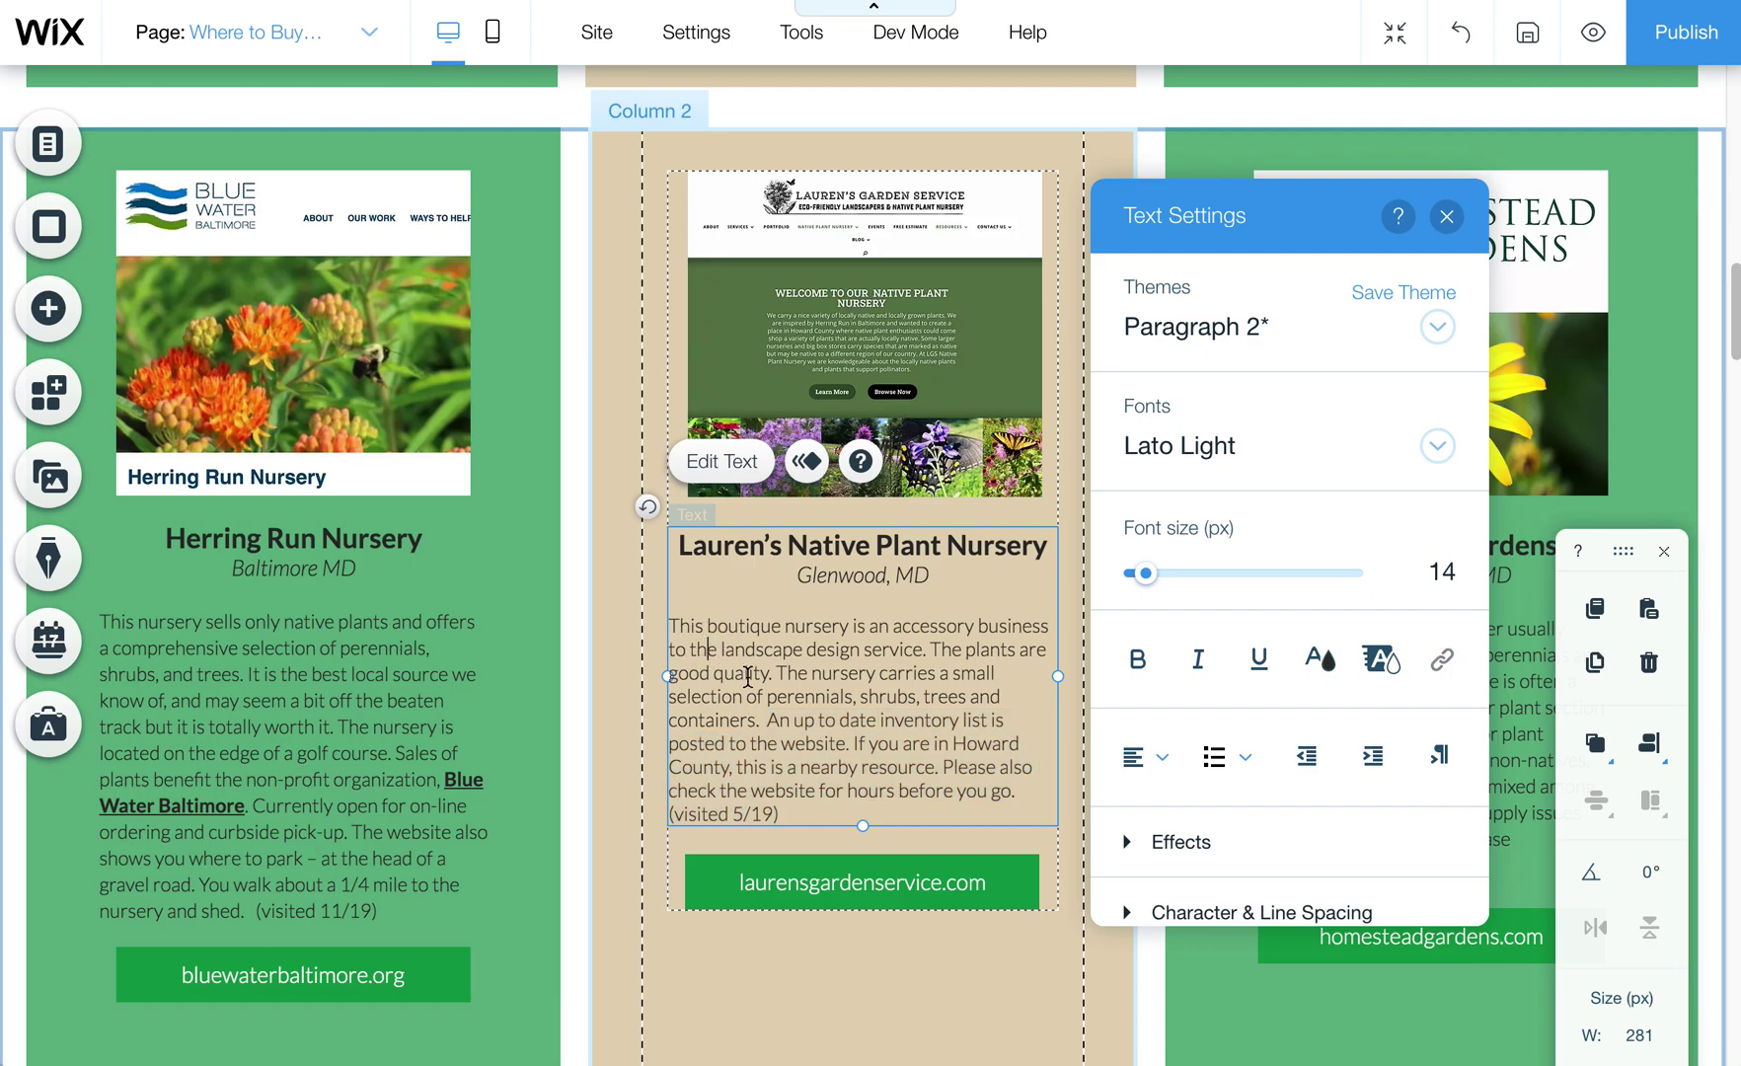
{"action": "left_click_drag", "start_coordinate": [809, 811], "coordinate": [680, 632]}
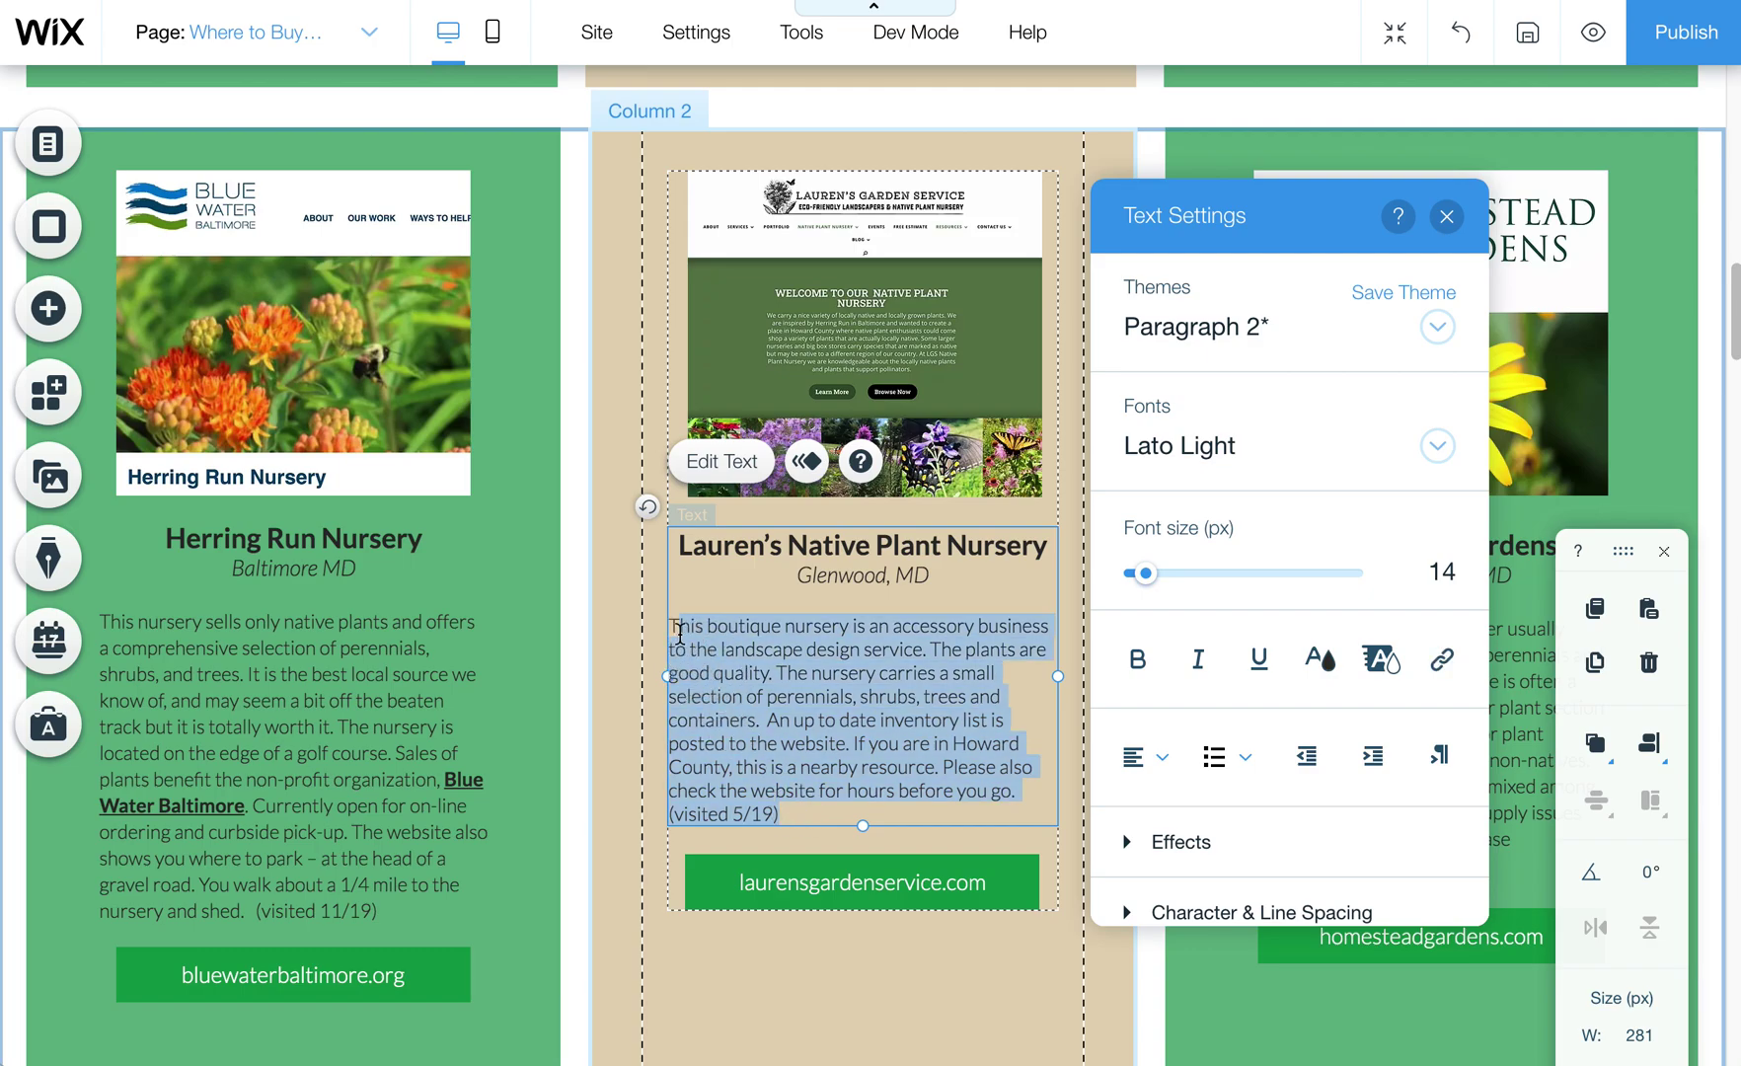
{"action": "left_click_drag", "start_coordinate": [680, 632], "coordinate": [665, 628]}
{"action": "type", "text": "TLldfadf"}
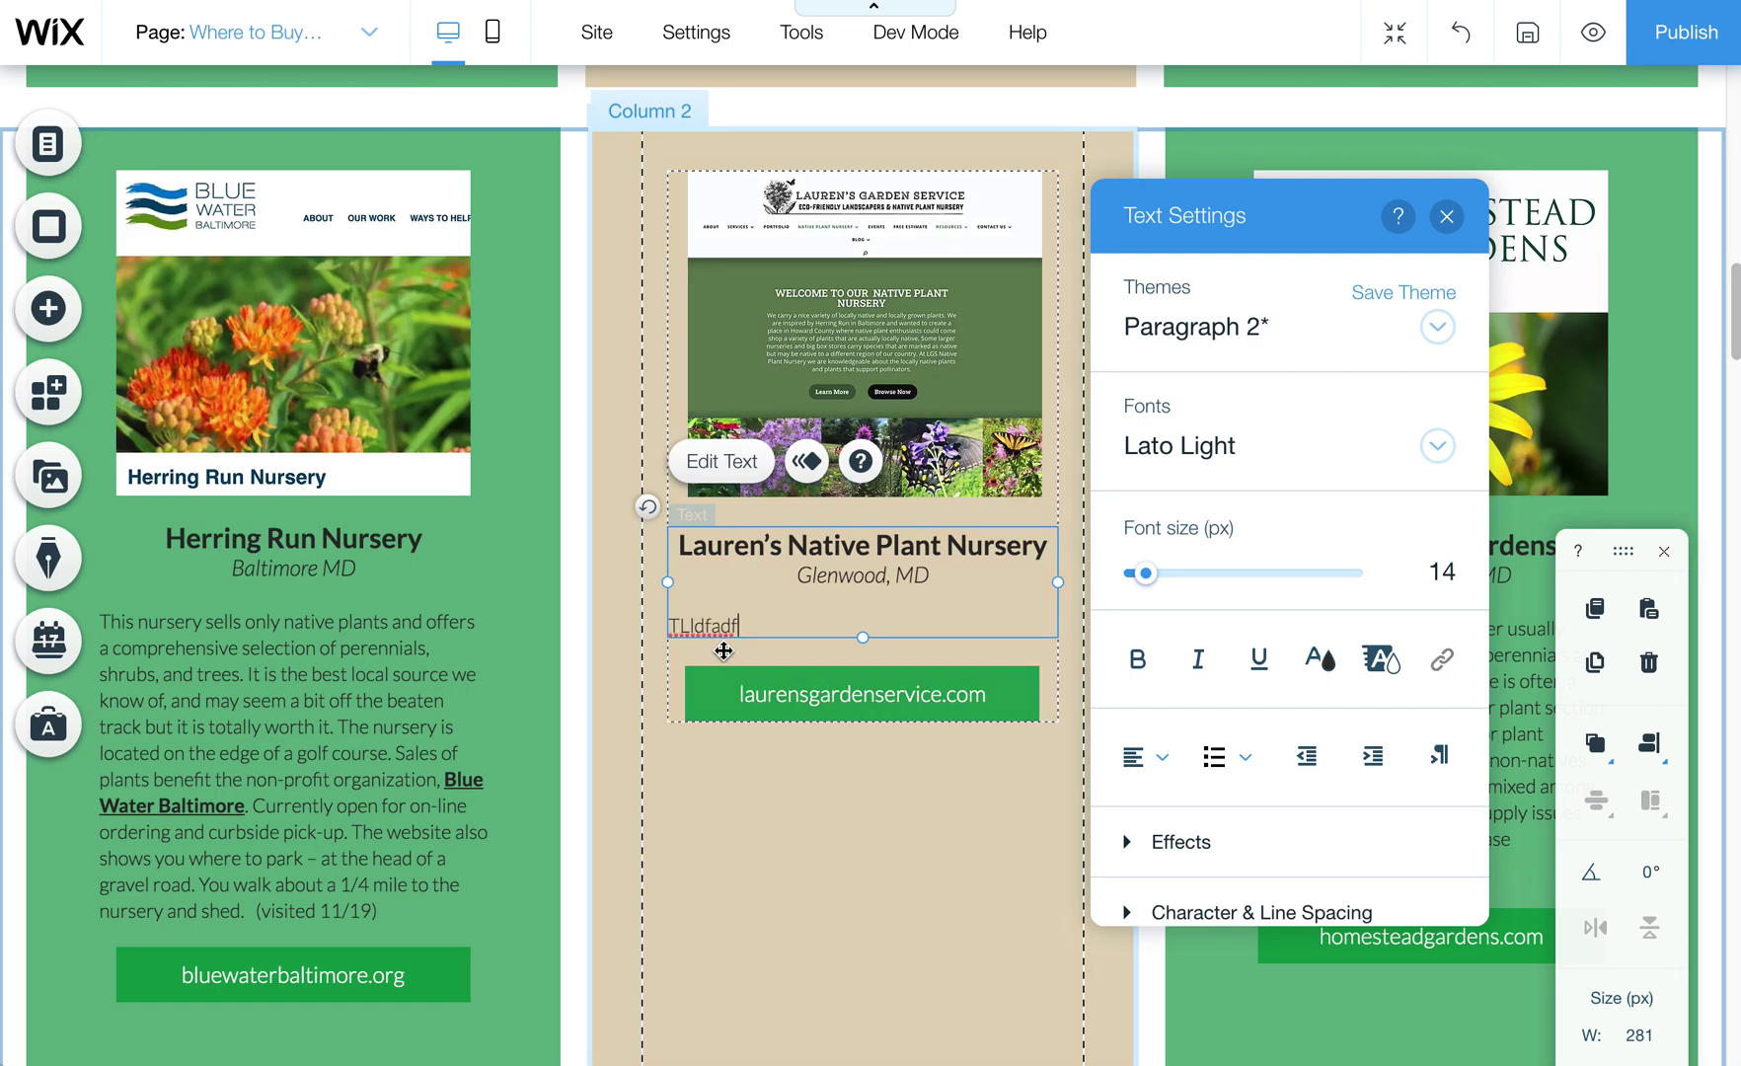
{"action": "key", "text": "ctrl+z"}
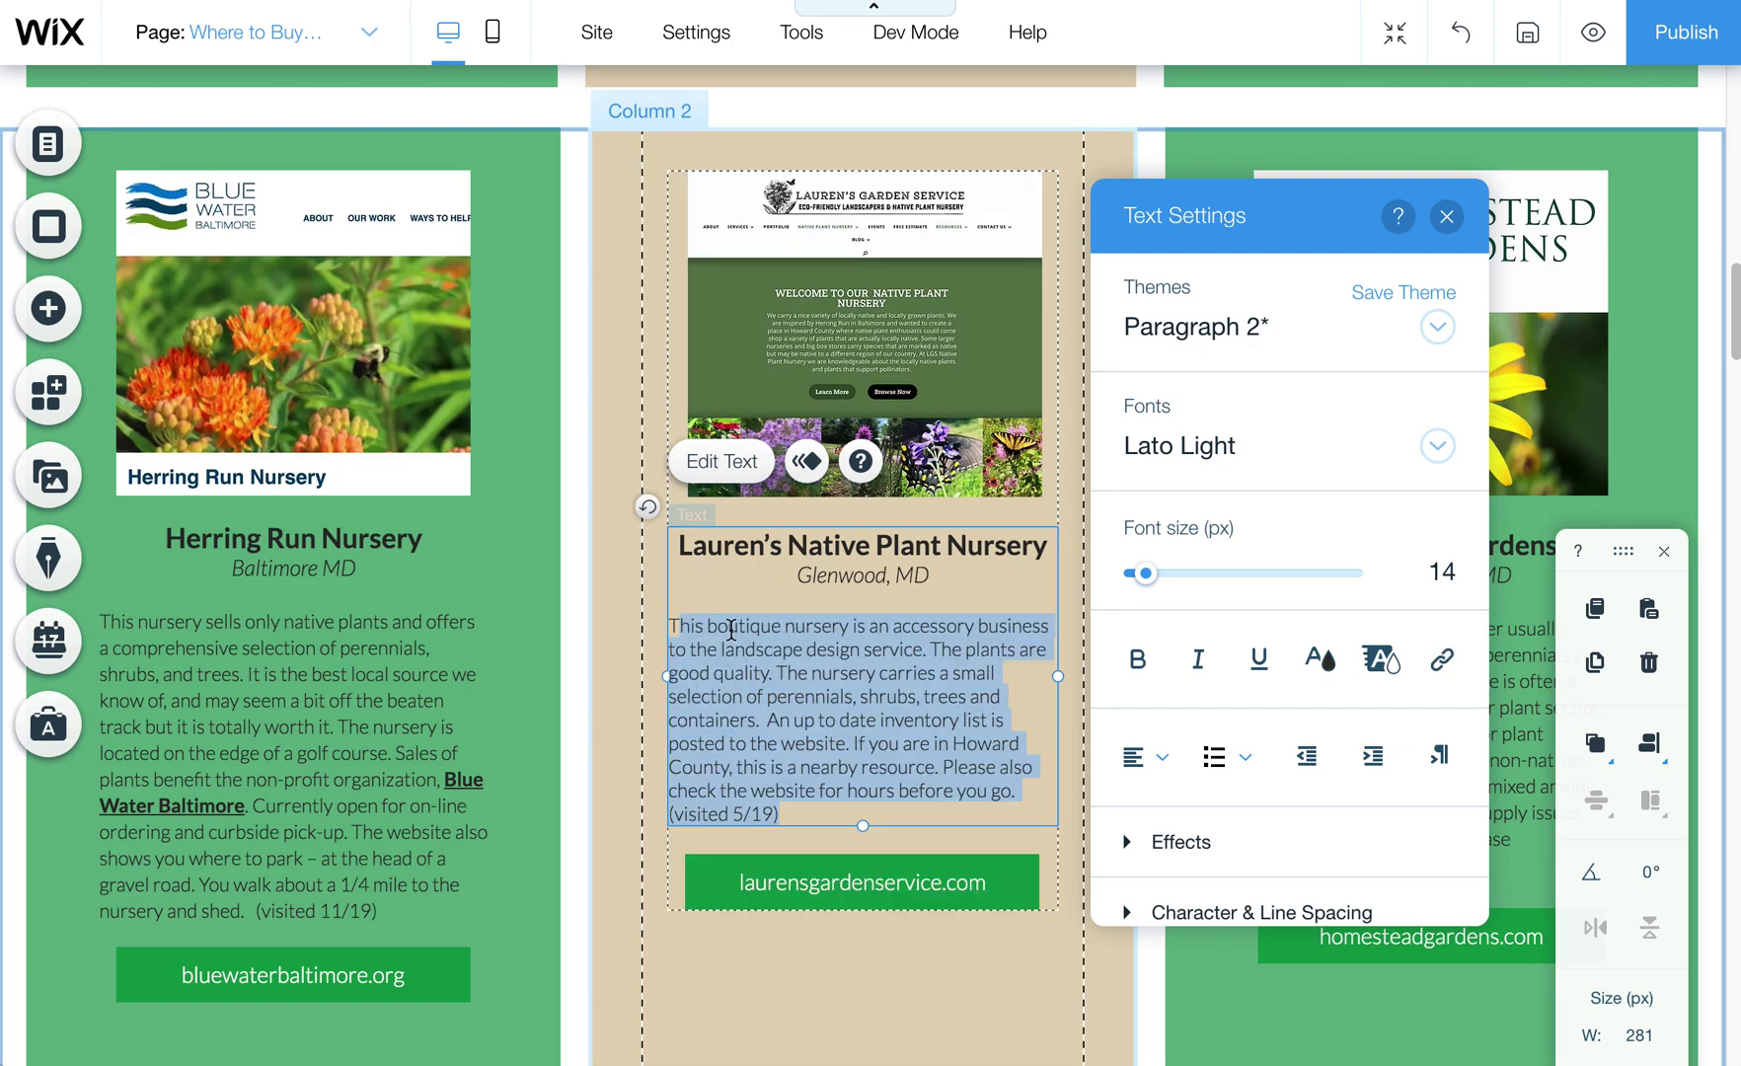
{"action": "left_click", "coordinate": [950, 574]}
{"action": "type", "text": "dd"}
{"action": "key", "text": "ctrl+z"}
Step: Select the Lauren's Native Plant Nursery description paragraph and look through the text themes available for it
{"action": "left_click", "coordinate": [855, 755]}
{"action": "left_click_drag", "start_coordinate": [779, 815], "coordinate": [674, 624]}
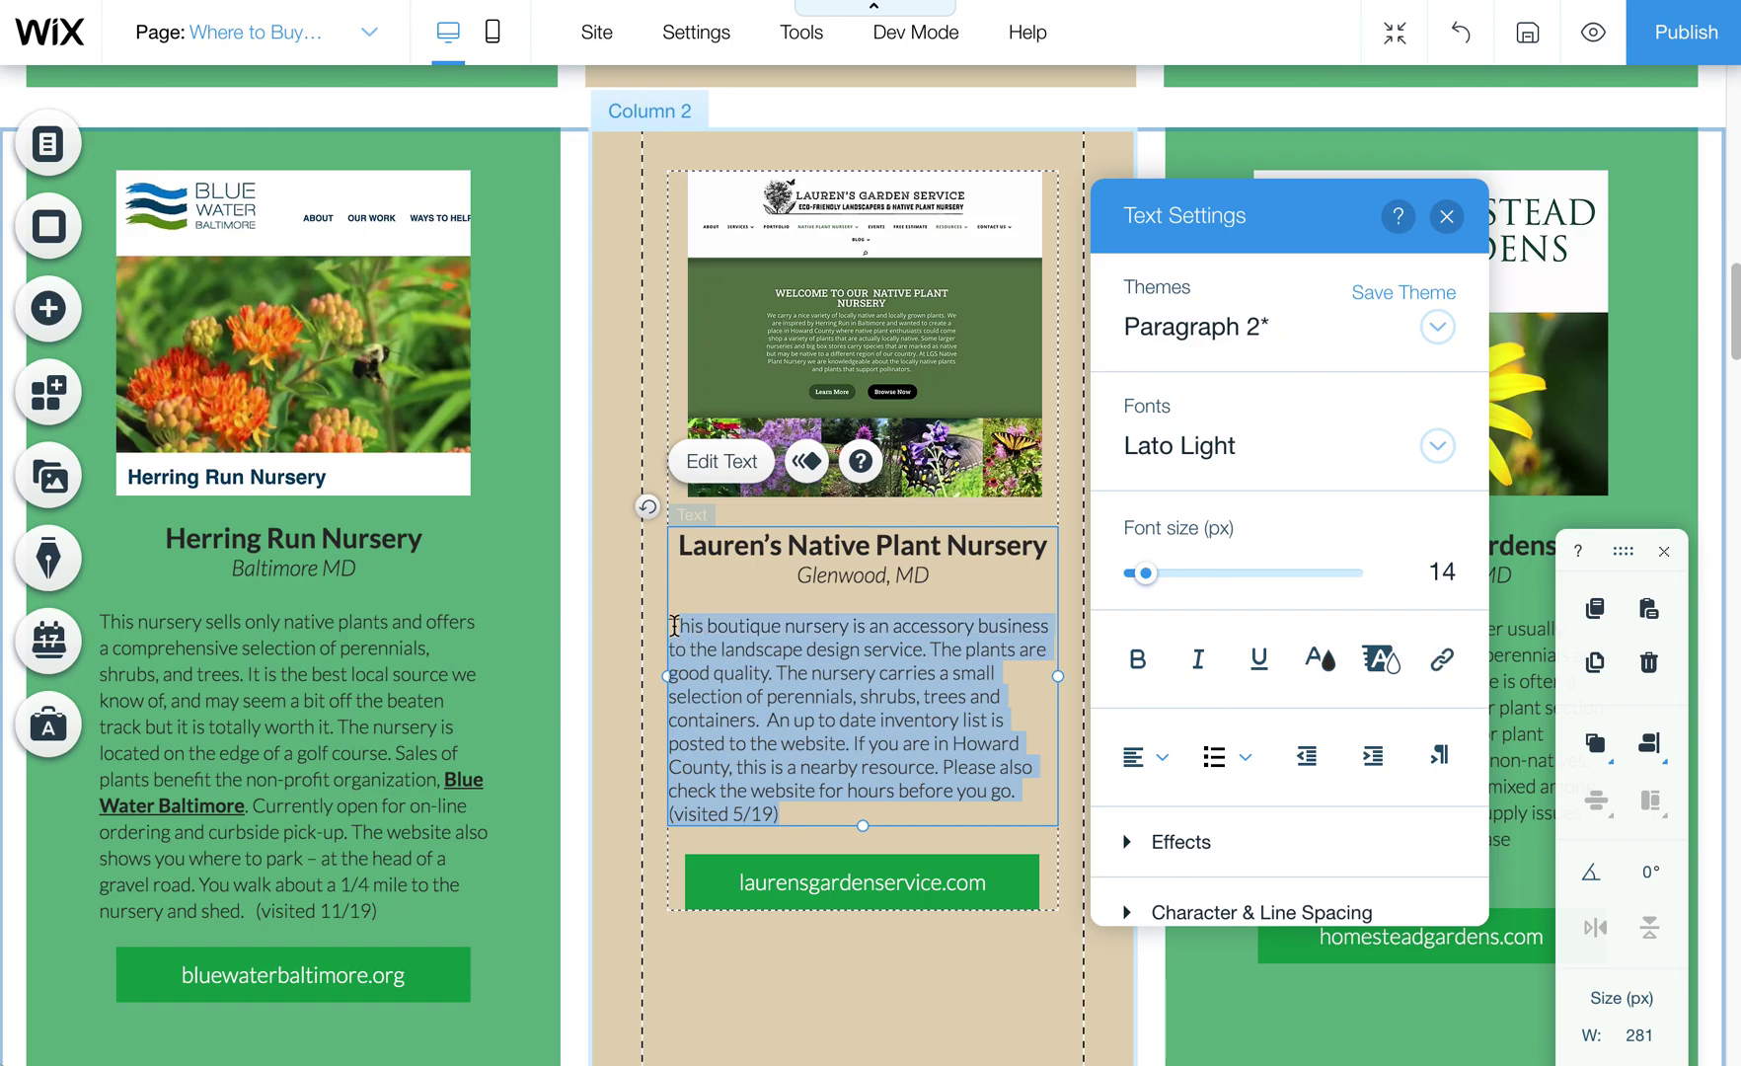
{"action": "left_click", "coordinate": [1437, 331]}
{"action": "left_click", "coordinate": [1284, 373]}
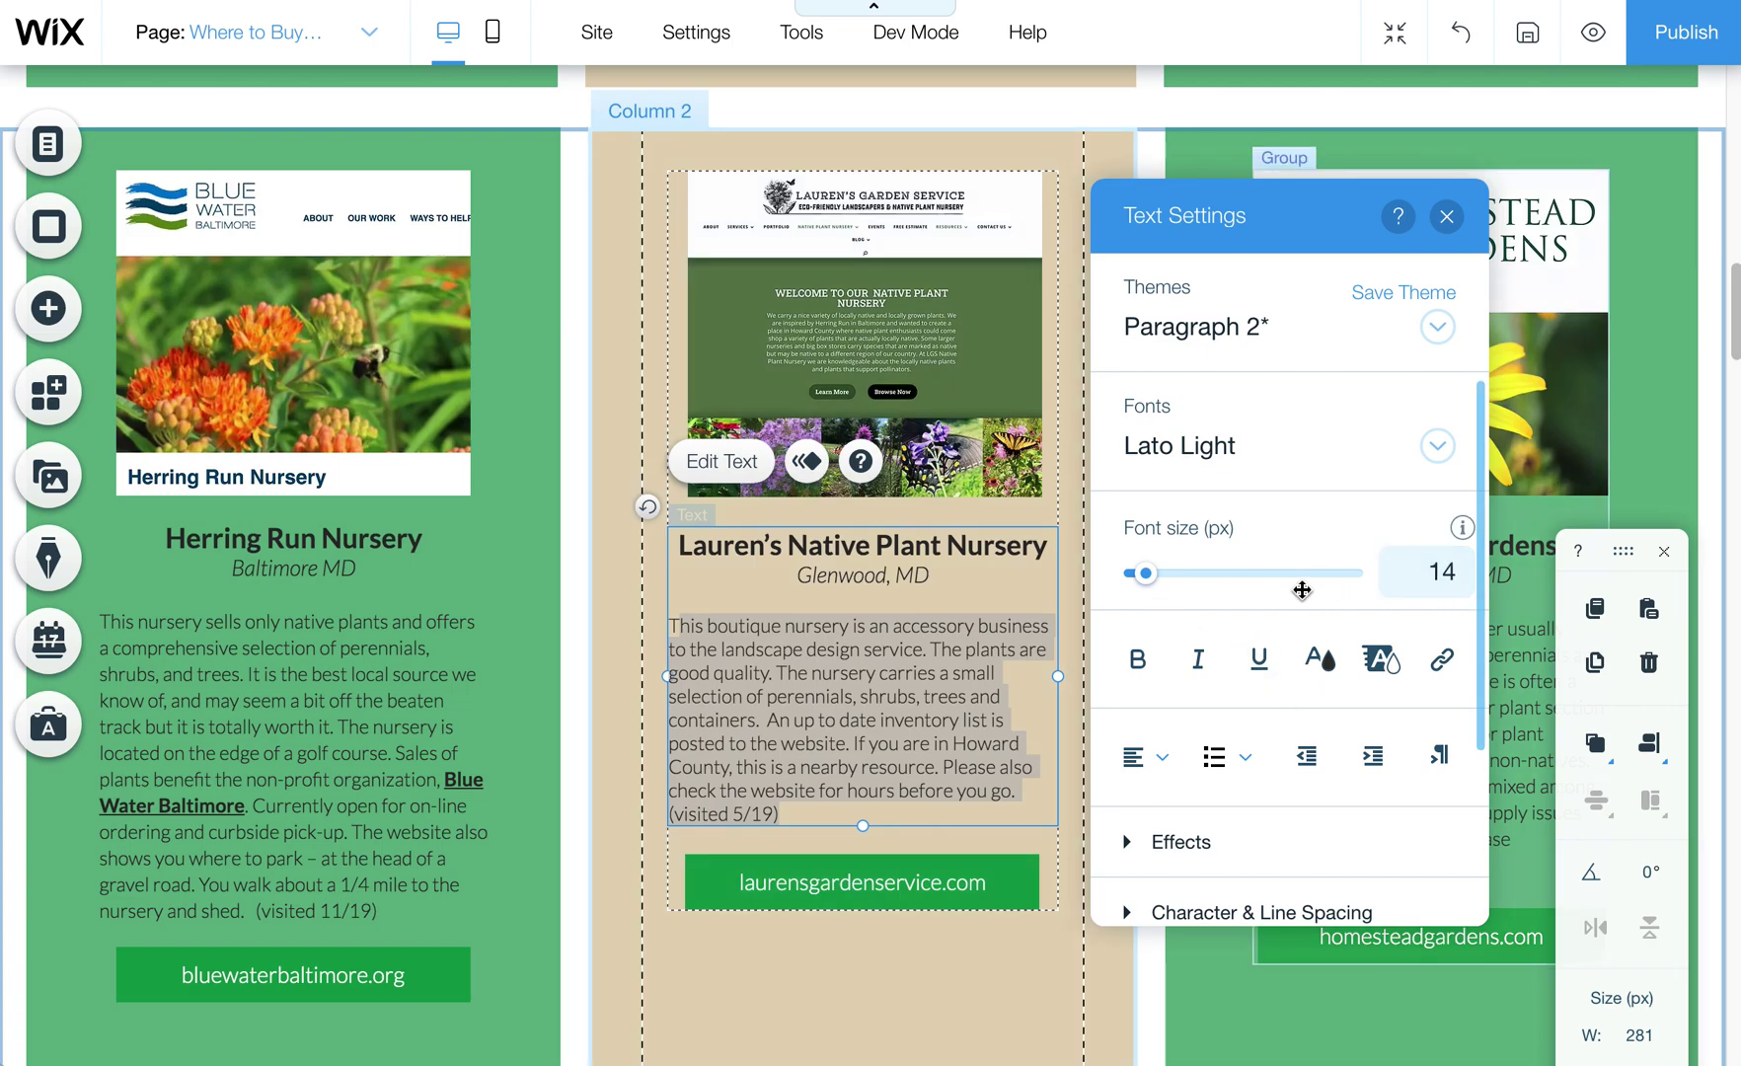
{"action": "left_click", "coordinate": [753, 738]}
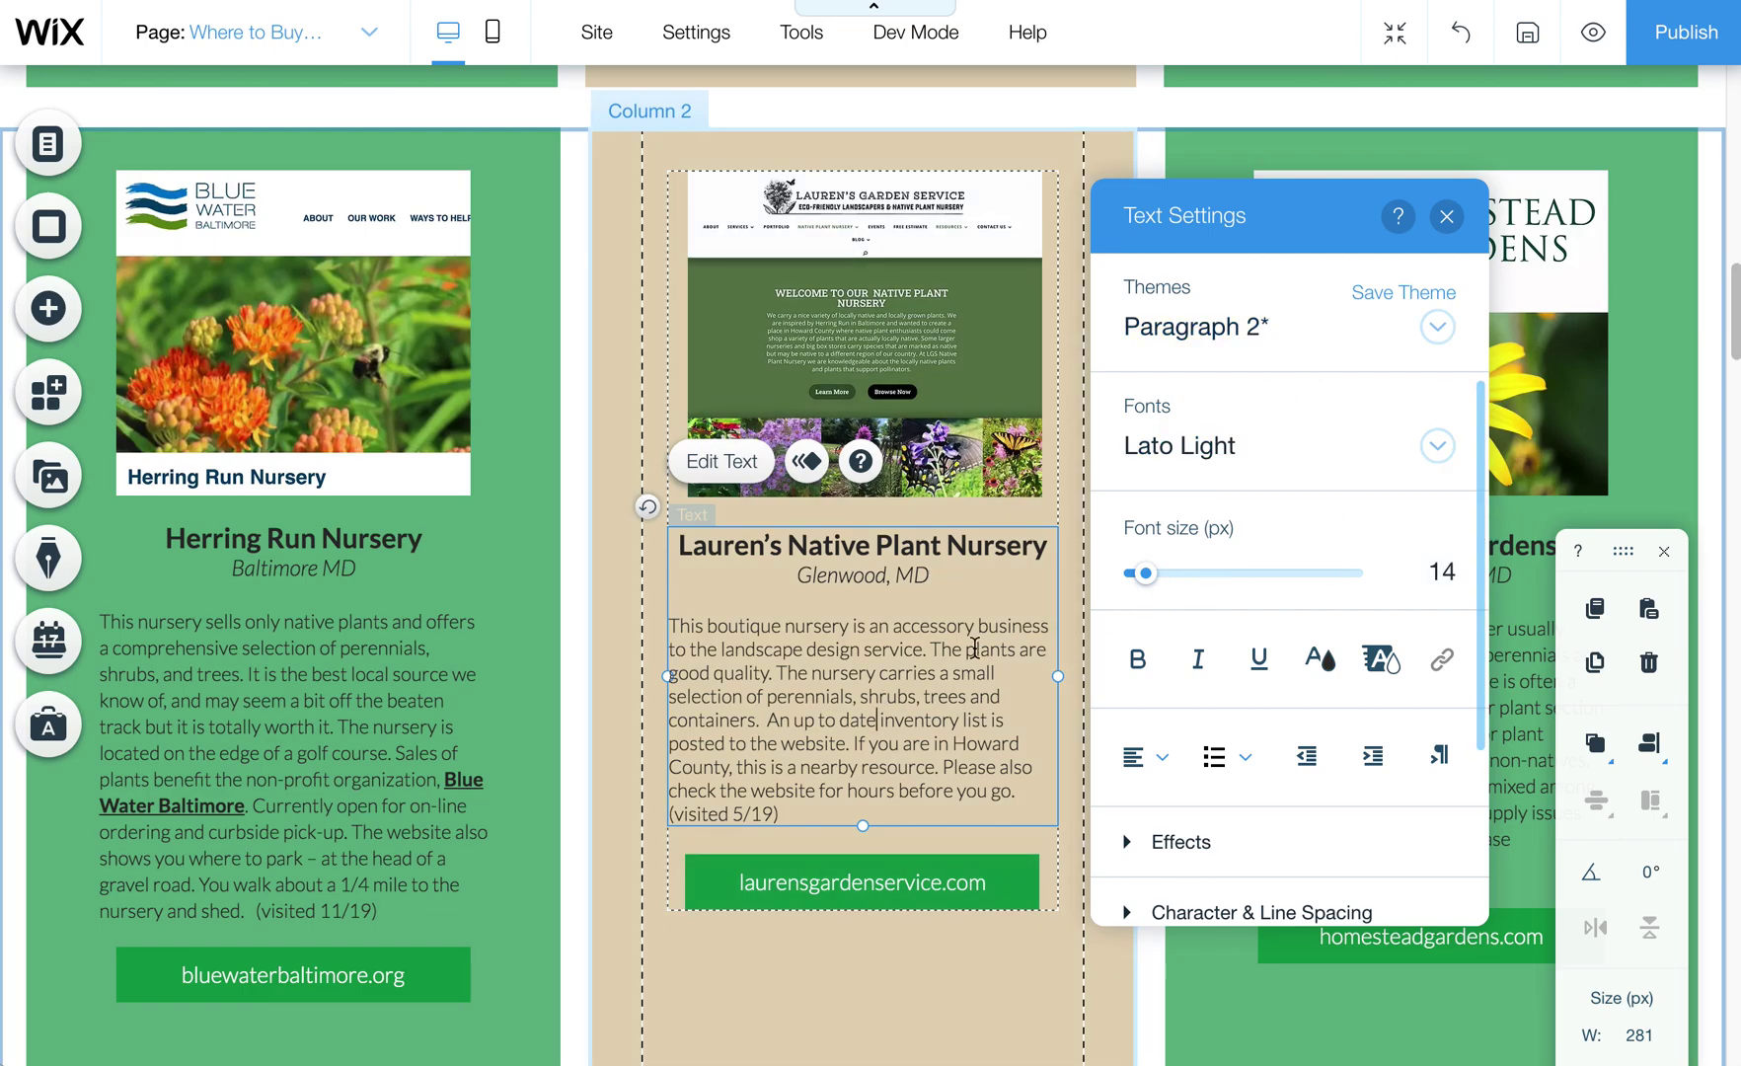
Step: Copy the description paragraph into the browser's address bar and copy it again from there as plain text
{"action": "left_click_drag", "start_coordinate": [795, 811], "coordinate": [680, 634]}
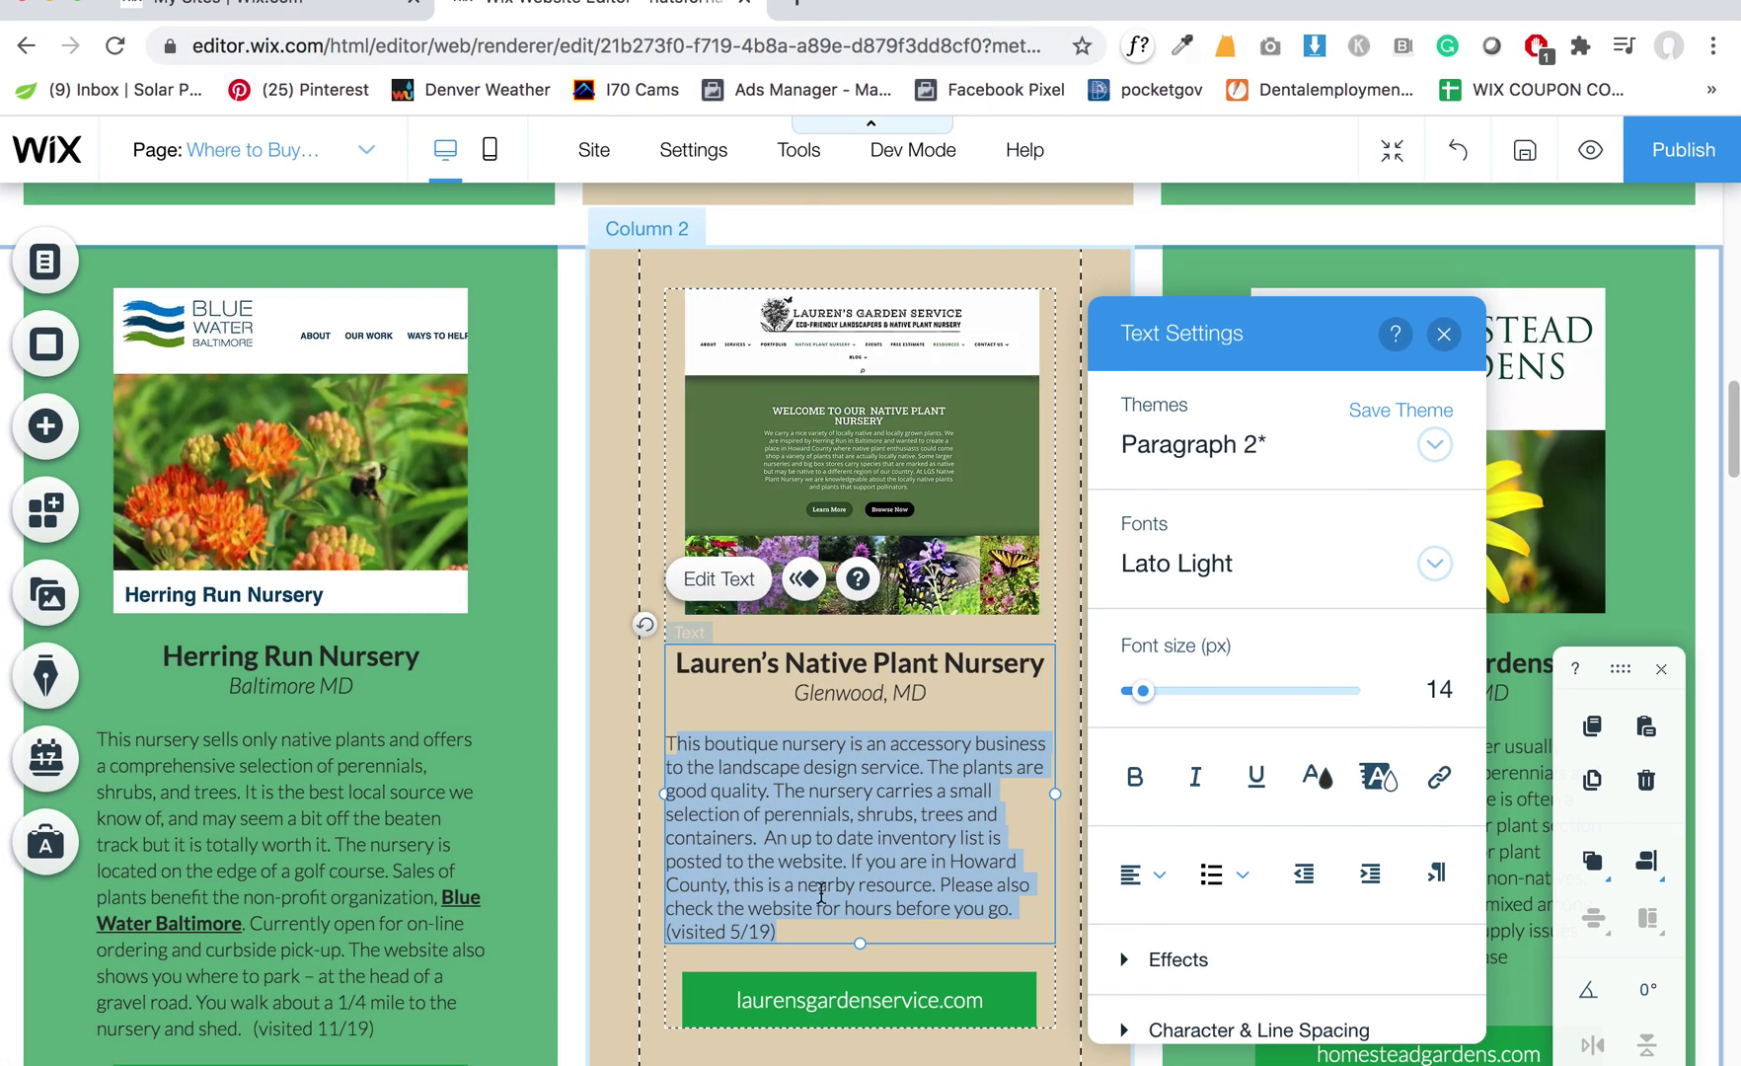
{"action": "left_click", "coordinate": [820, 767]}
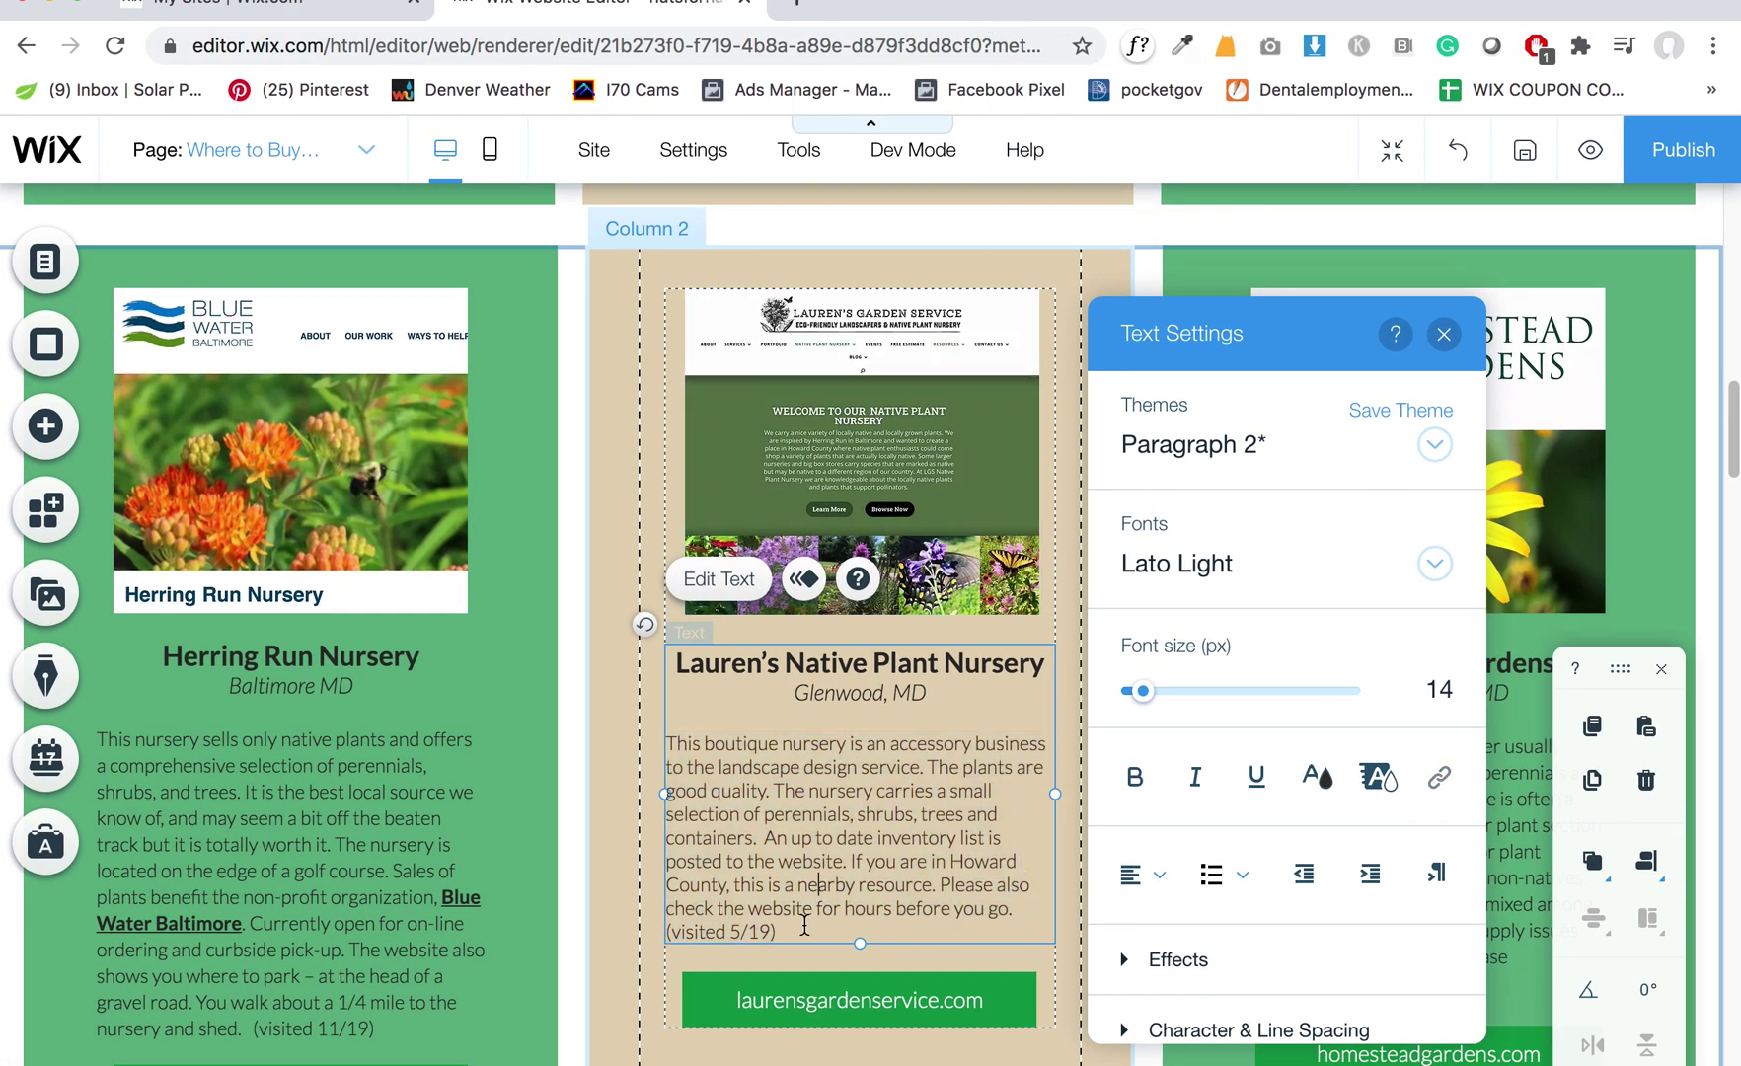
{"action": "left_click_drag", "start_coordinate": [805, 925], "coordinate": [653, 739]}
{"action": "key", "text": "super+c"}
{"action": "left_click", "coordinate": [380, 54]}
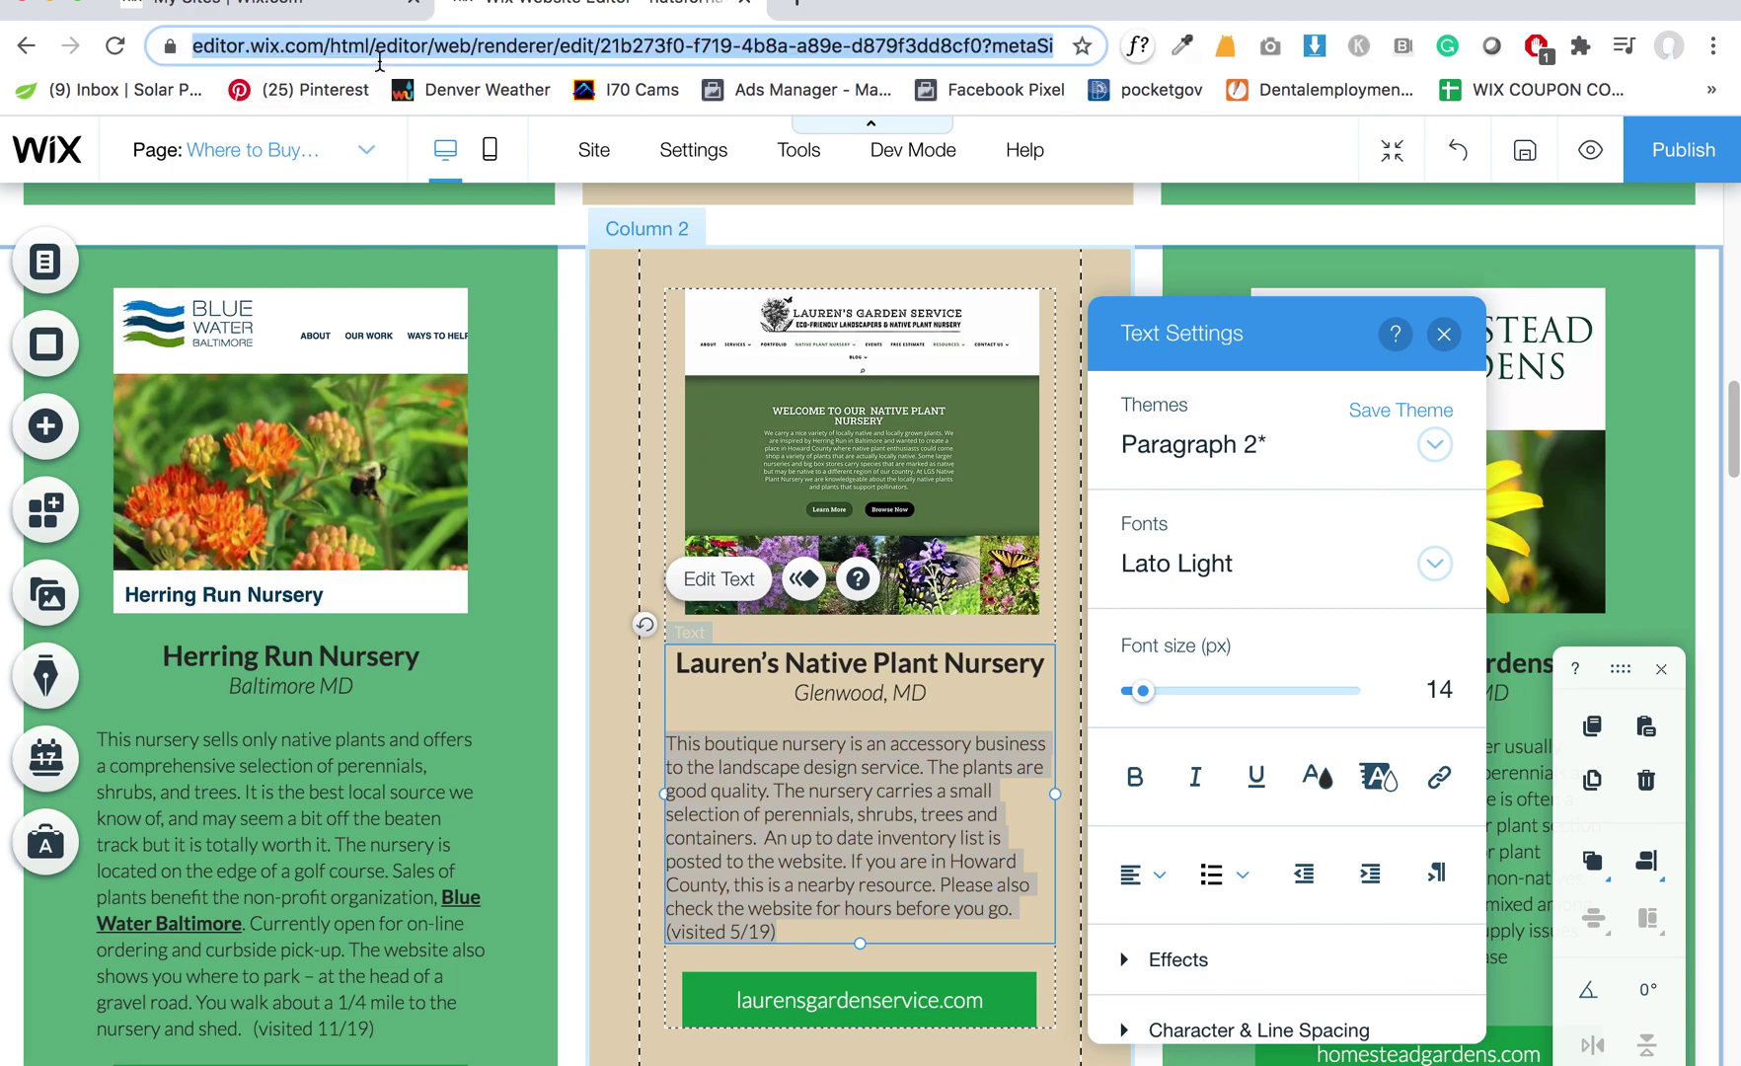
{"action": "key", "text": "super+v"}
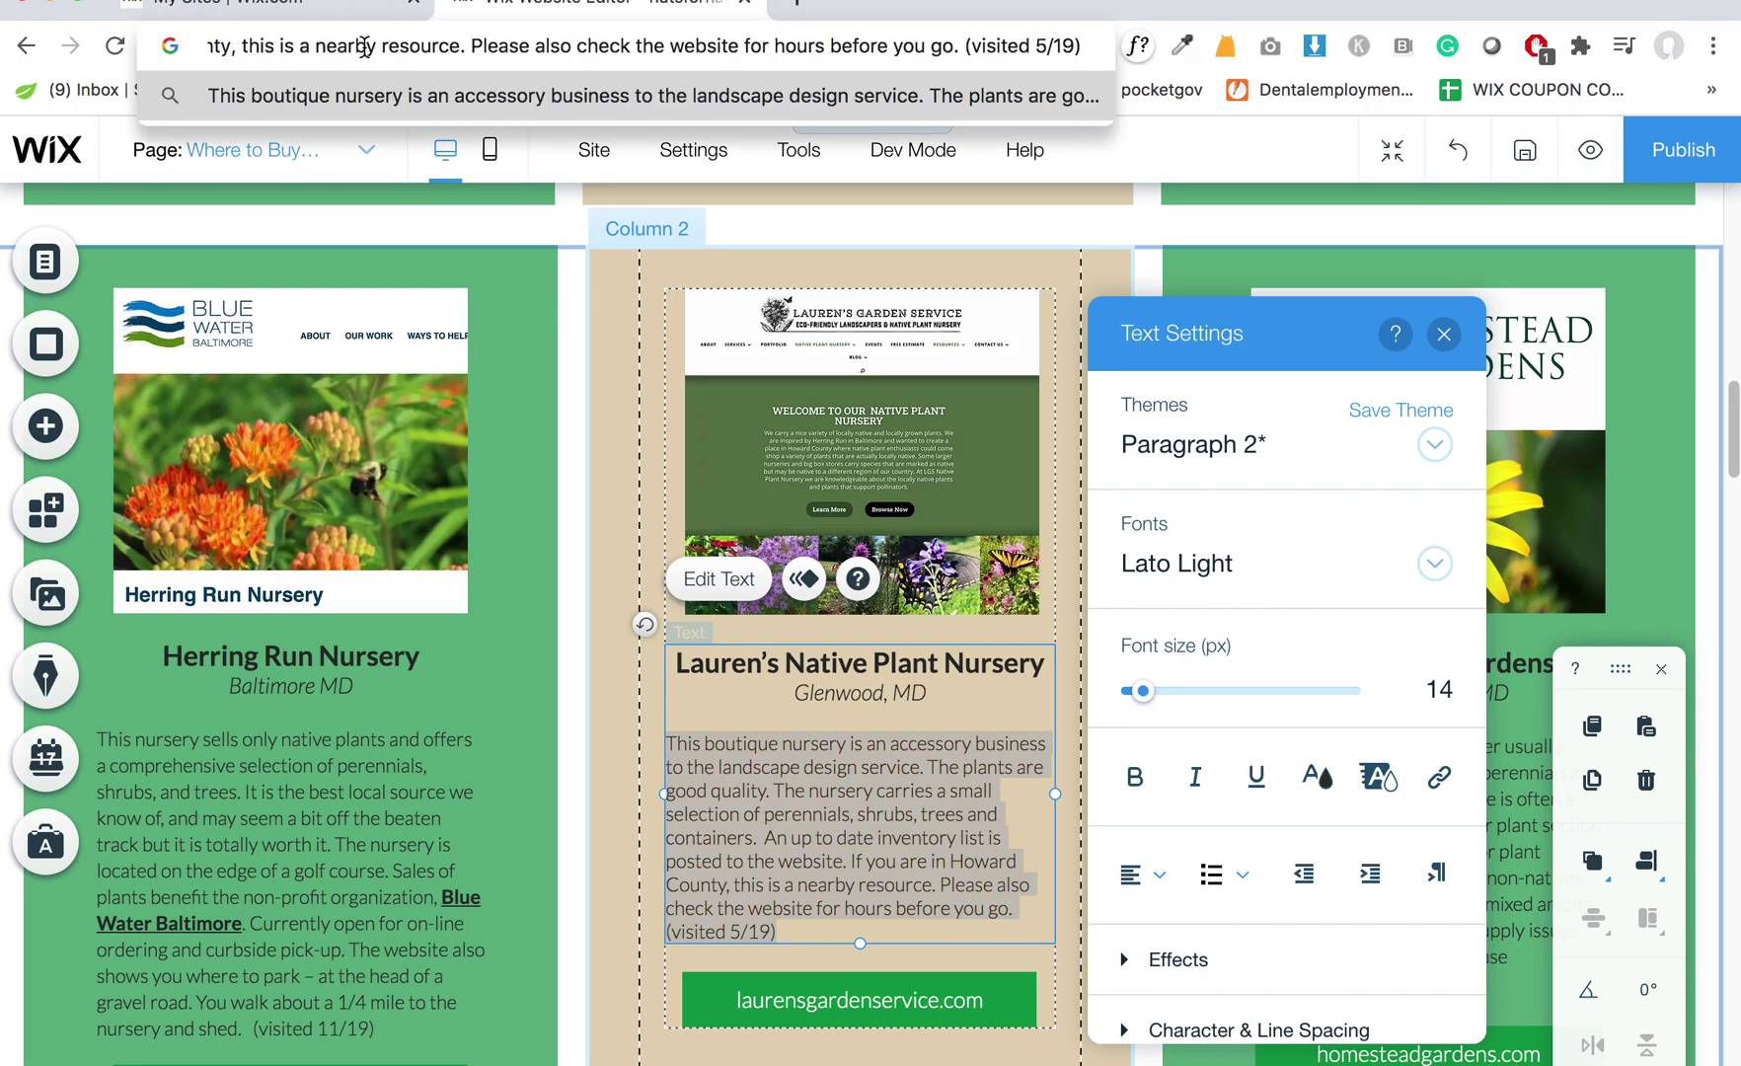
{"action": "triple_click", "coordinate": [378, 46]}
{"action": "key", "text": "super+c"}
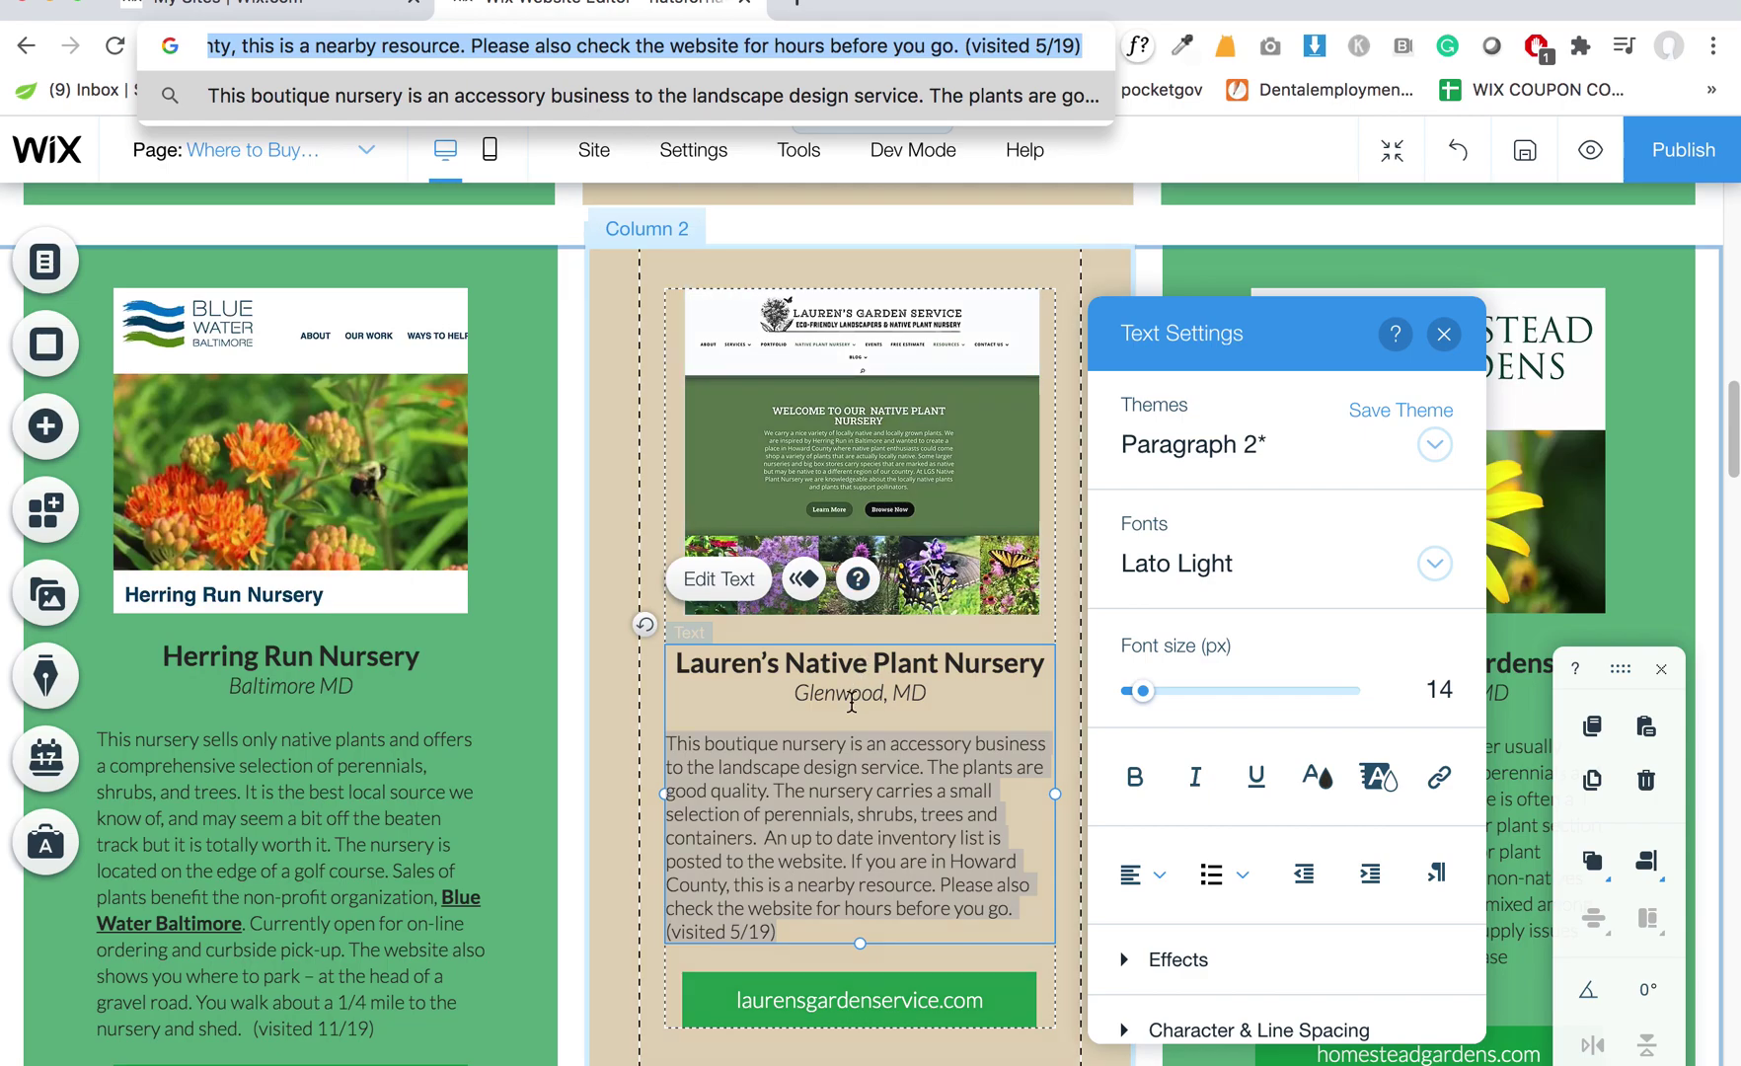
Step: Replace the description paragraph with the copied plain text and delete the extra "T" at its start
{"action": "left_click", "coordinate": [829, 813]}
{"action": "left_click_drag", "start_coordinate": [780, 932], "coordinate": [676, 750]}
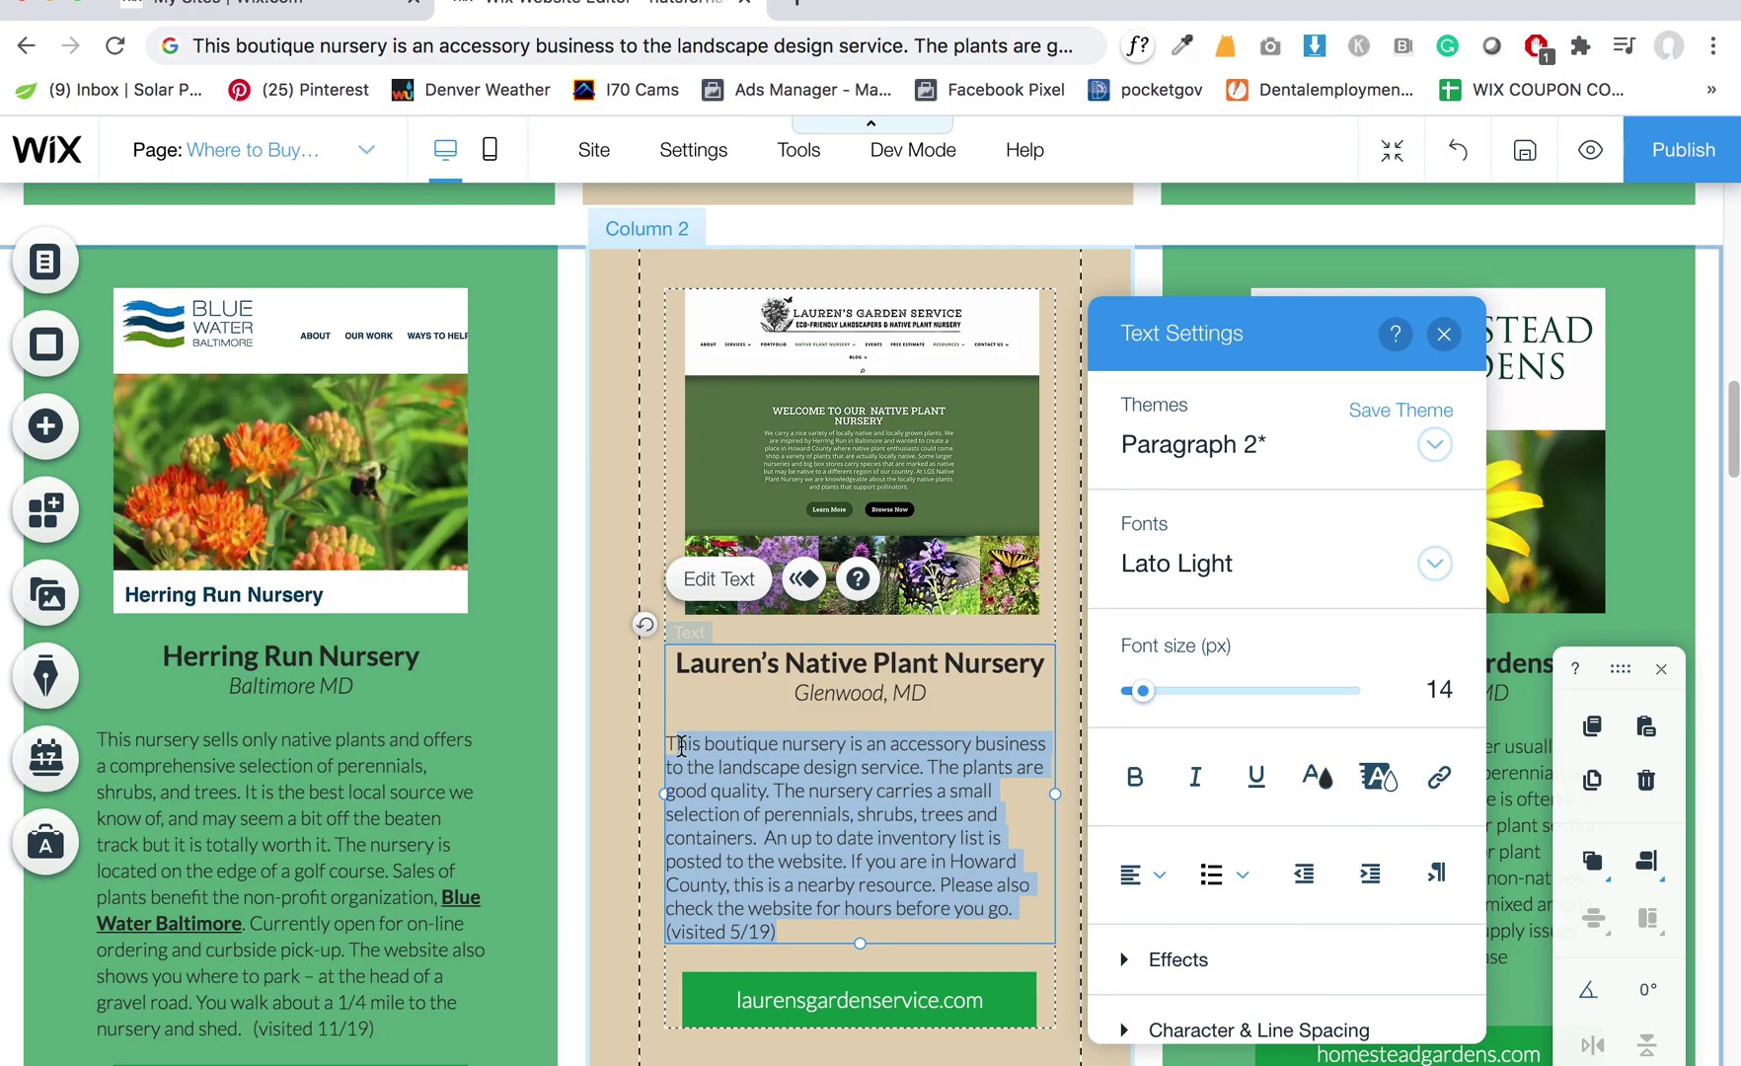
{"action": "key", "text": "super+v"}
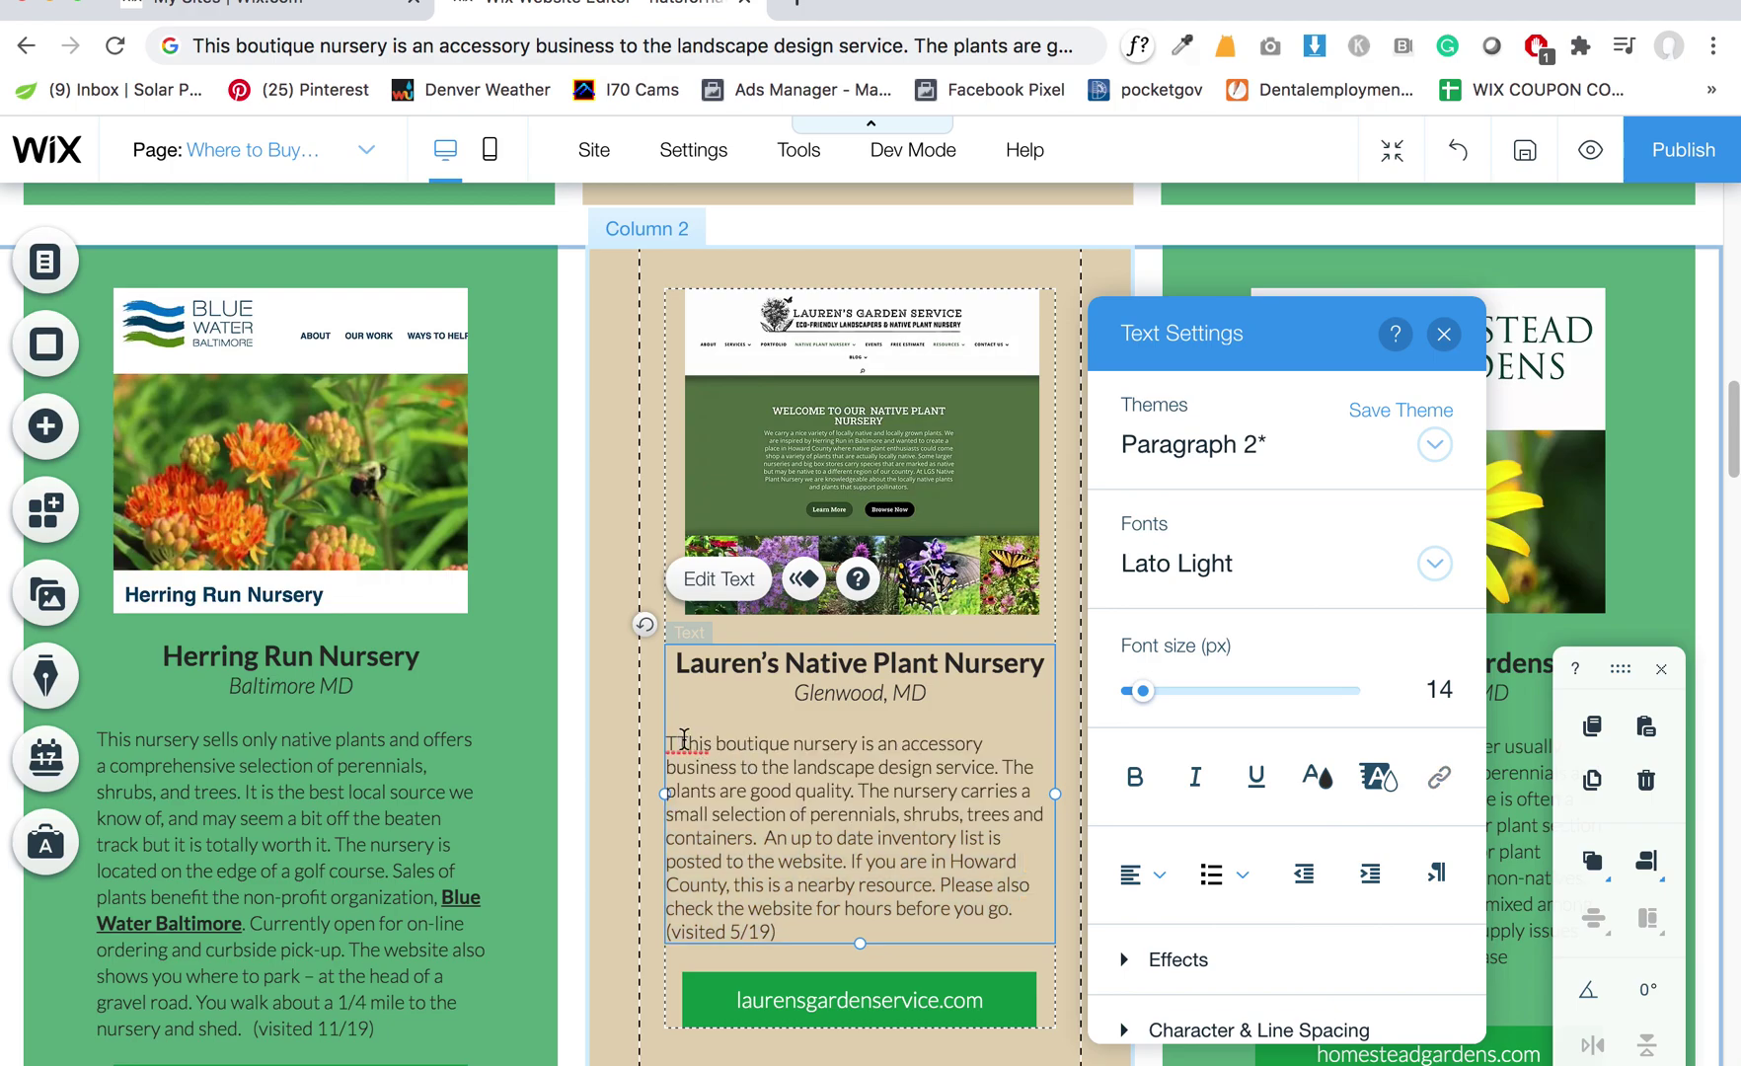
{"action": "left_click", "coordinate": [667, 742]}
{"action": "key", "text": "Delete"}
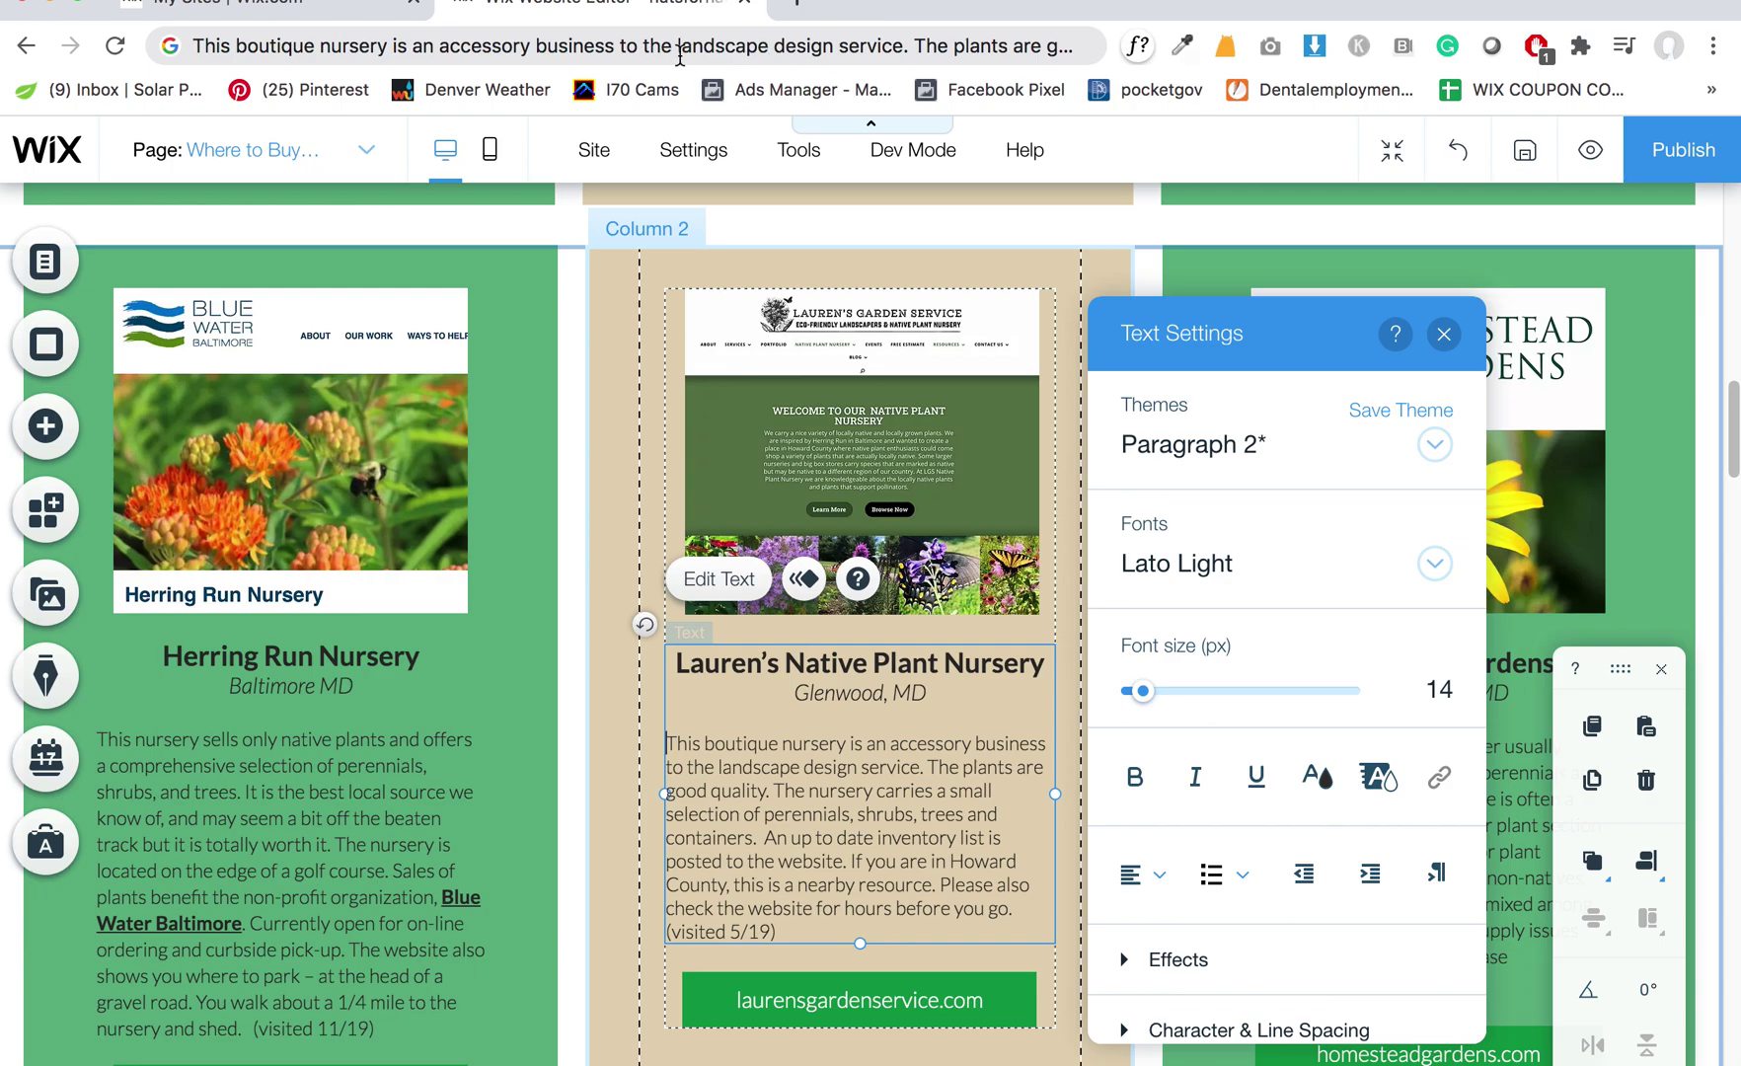
Step: Place the cursor at the end of the description paragraph and move the Text Settings panel farther away from the listing
{"action": "left_click_drag", "start_coordinate": [695, 52], "coordinate": [694, 56]}
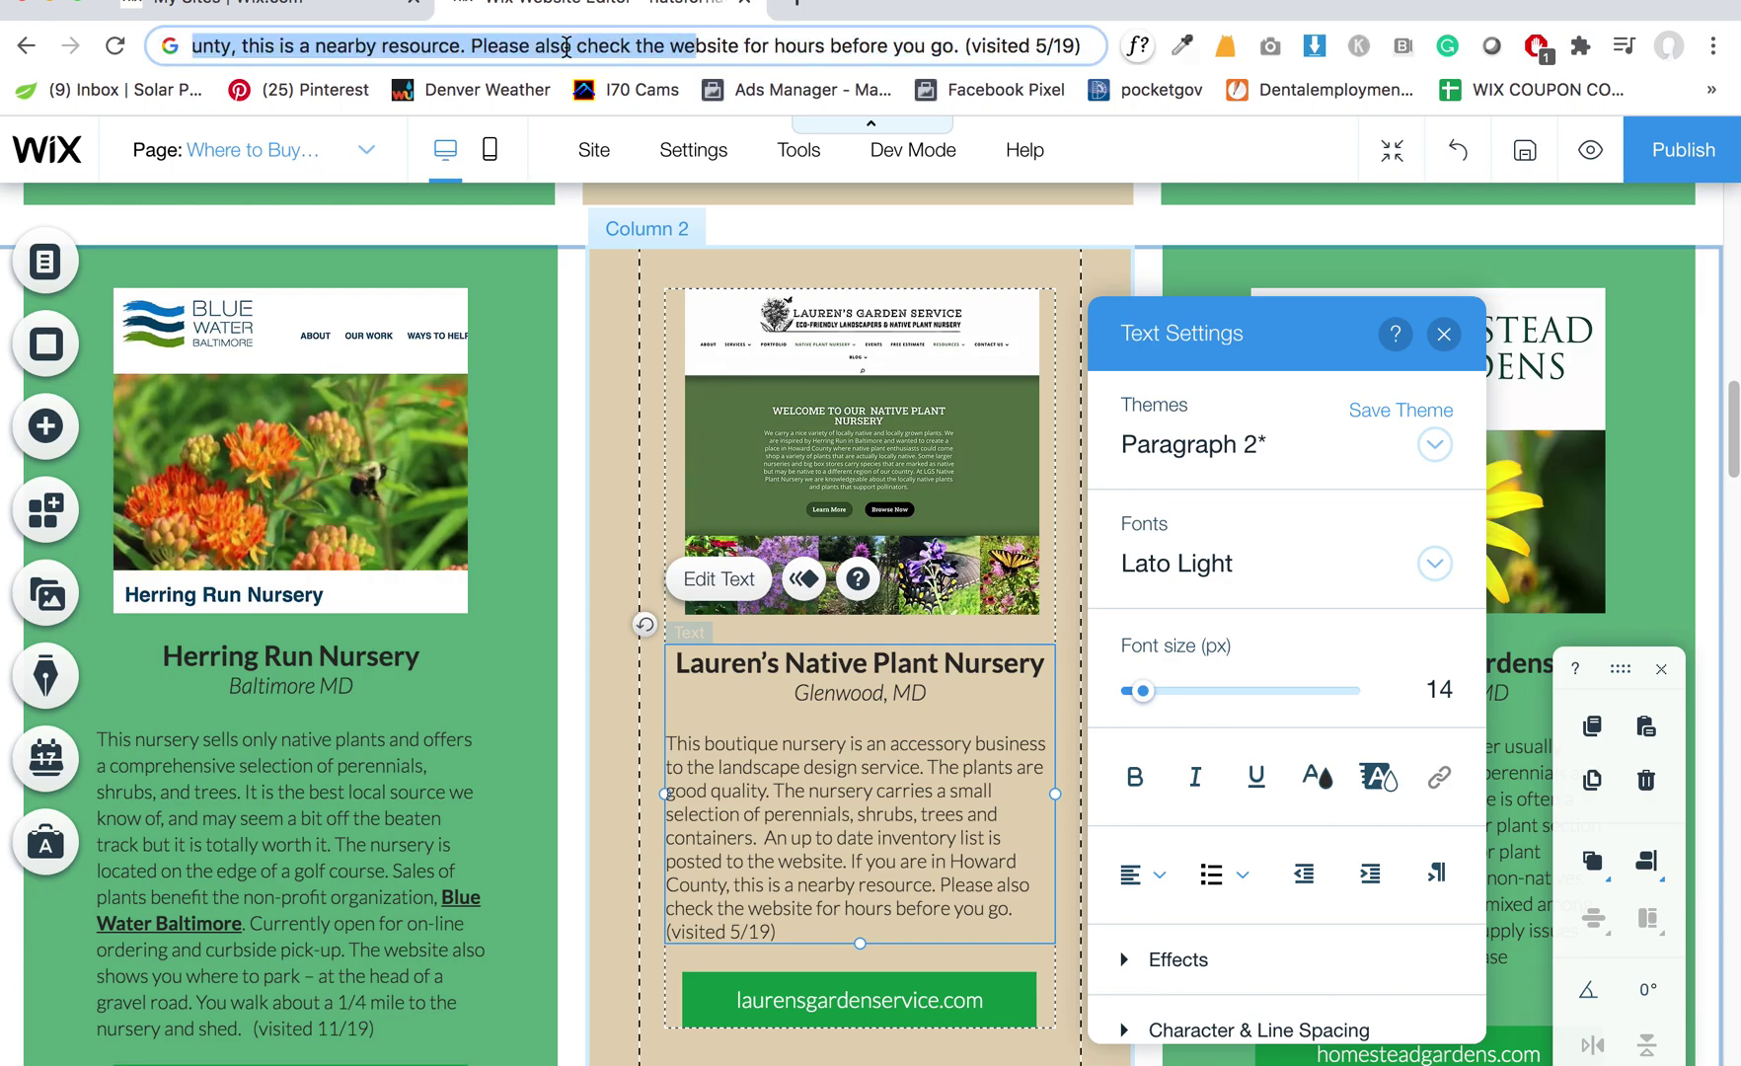
{"action": "left_click", "coordinate": [893, 823]}
{"action": "left_click", "coordinate": [815, 931]}
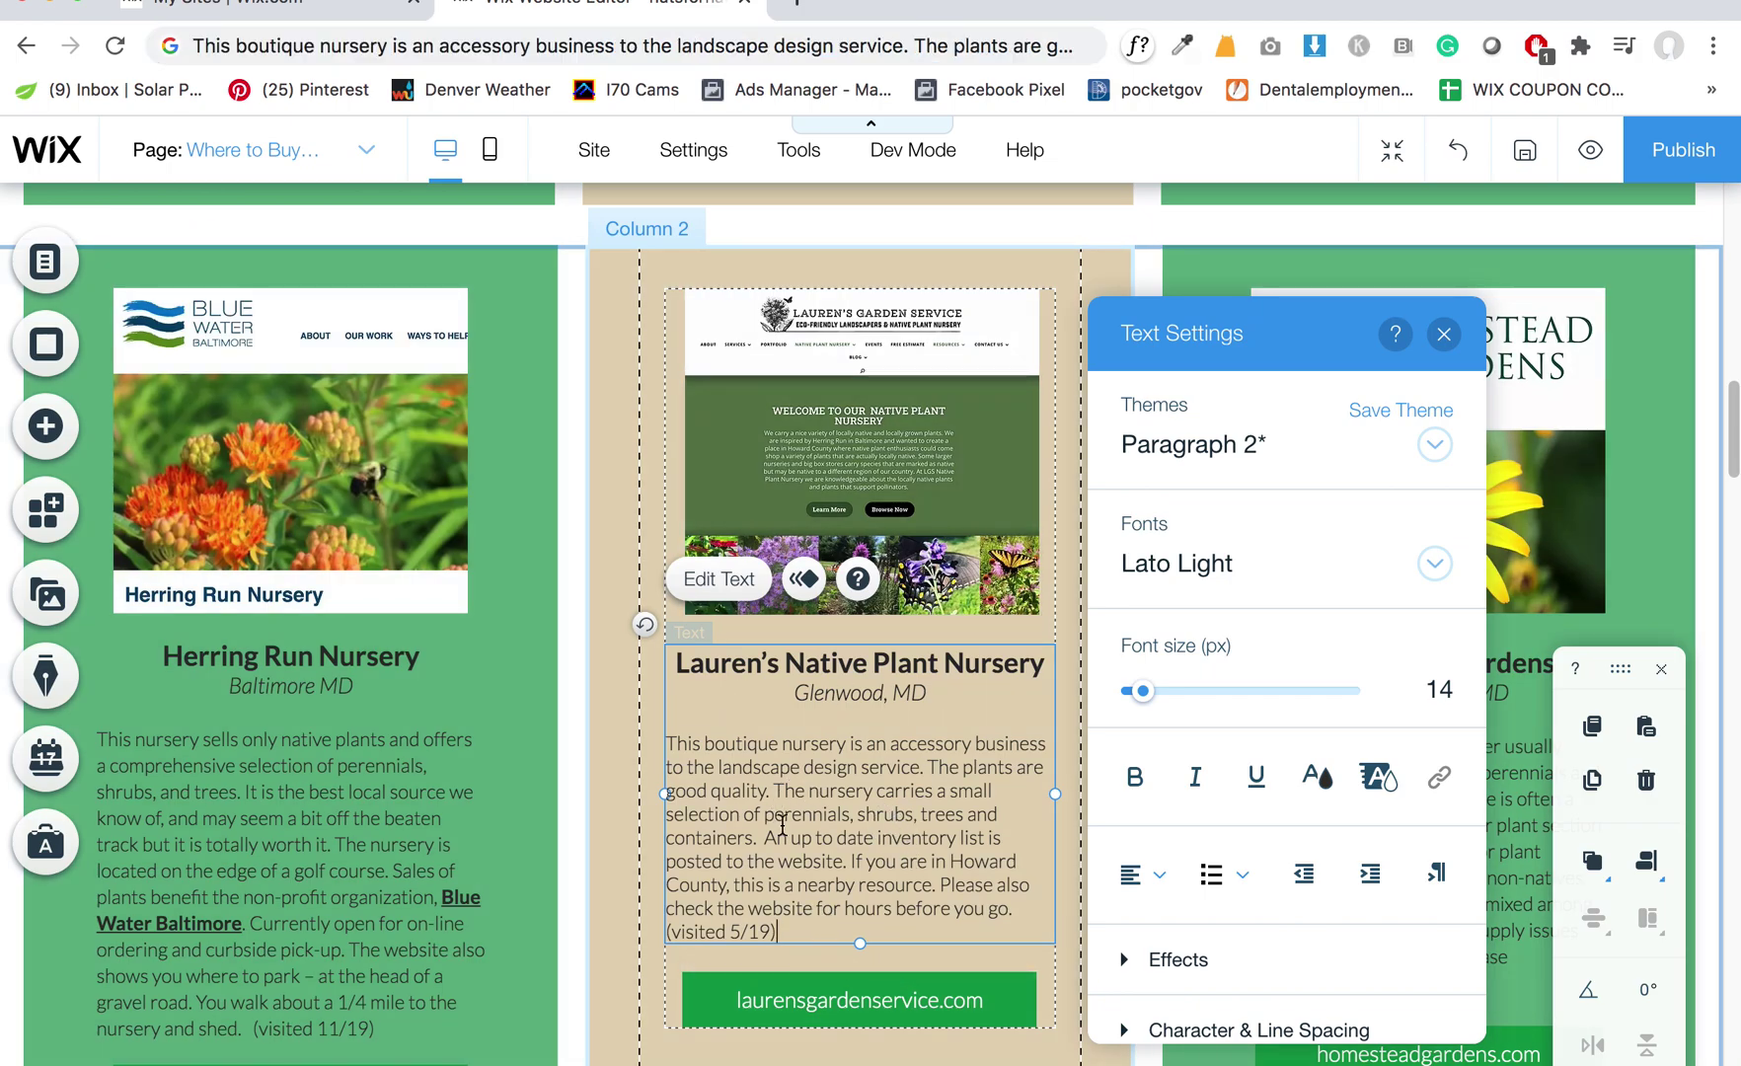
{"action": "left_click_drag", "start_coordinate": [1169, 333], "coordinate": [1344, 233]}
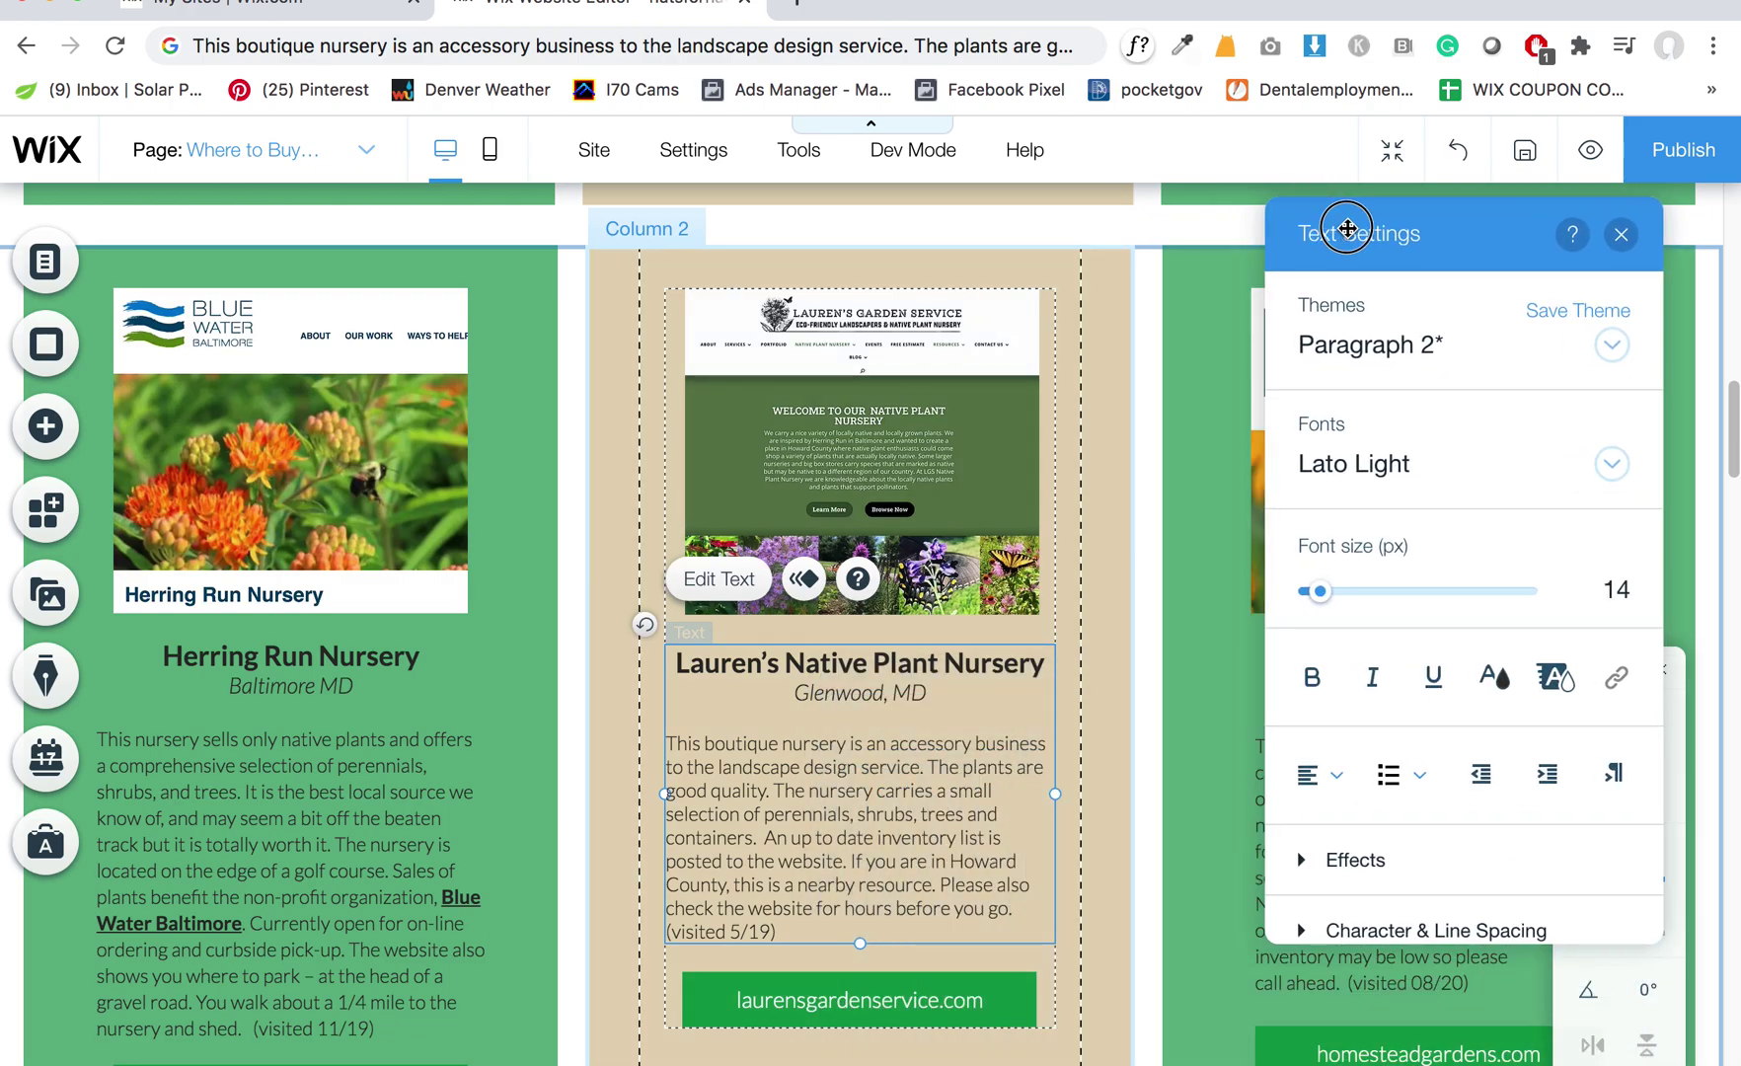
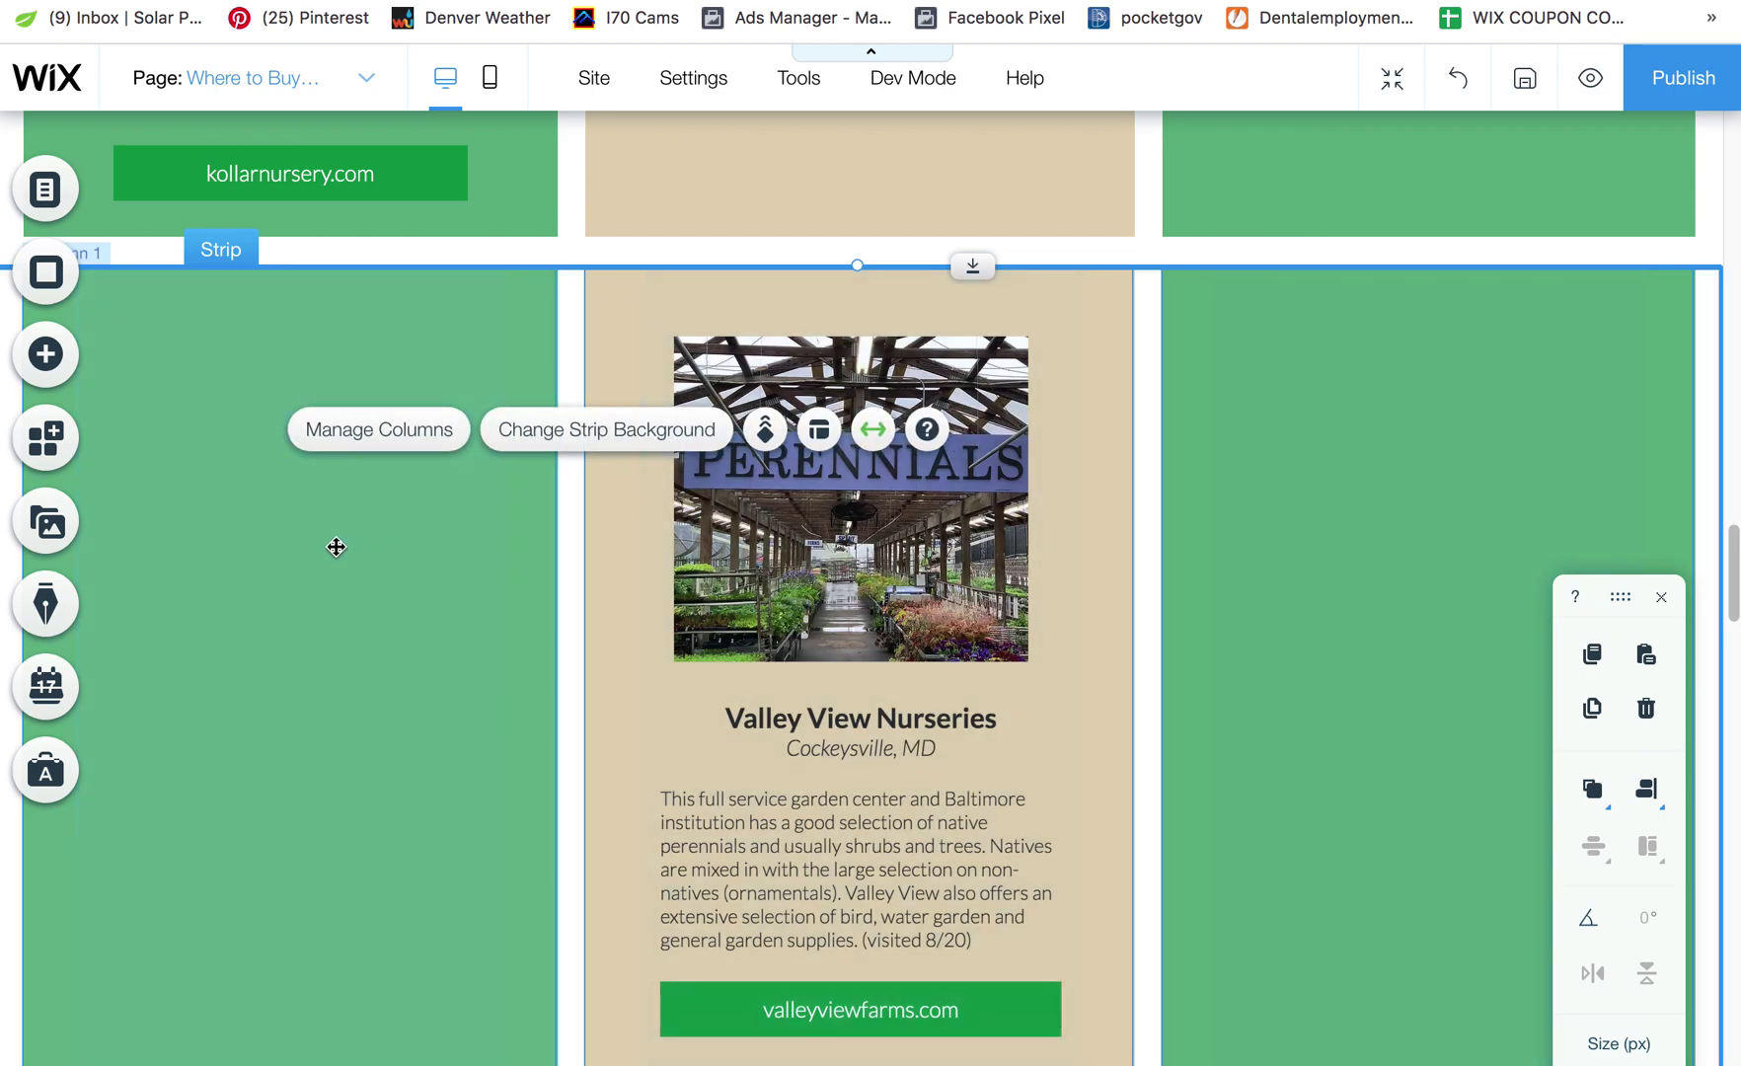
Step: Ungroup the Valley View Nurseries listing in the middle column, align its elements to their horizontal centre and group them again
{"action": "left_click", "coordinate": [875, 582]}
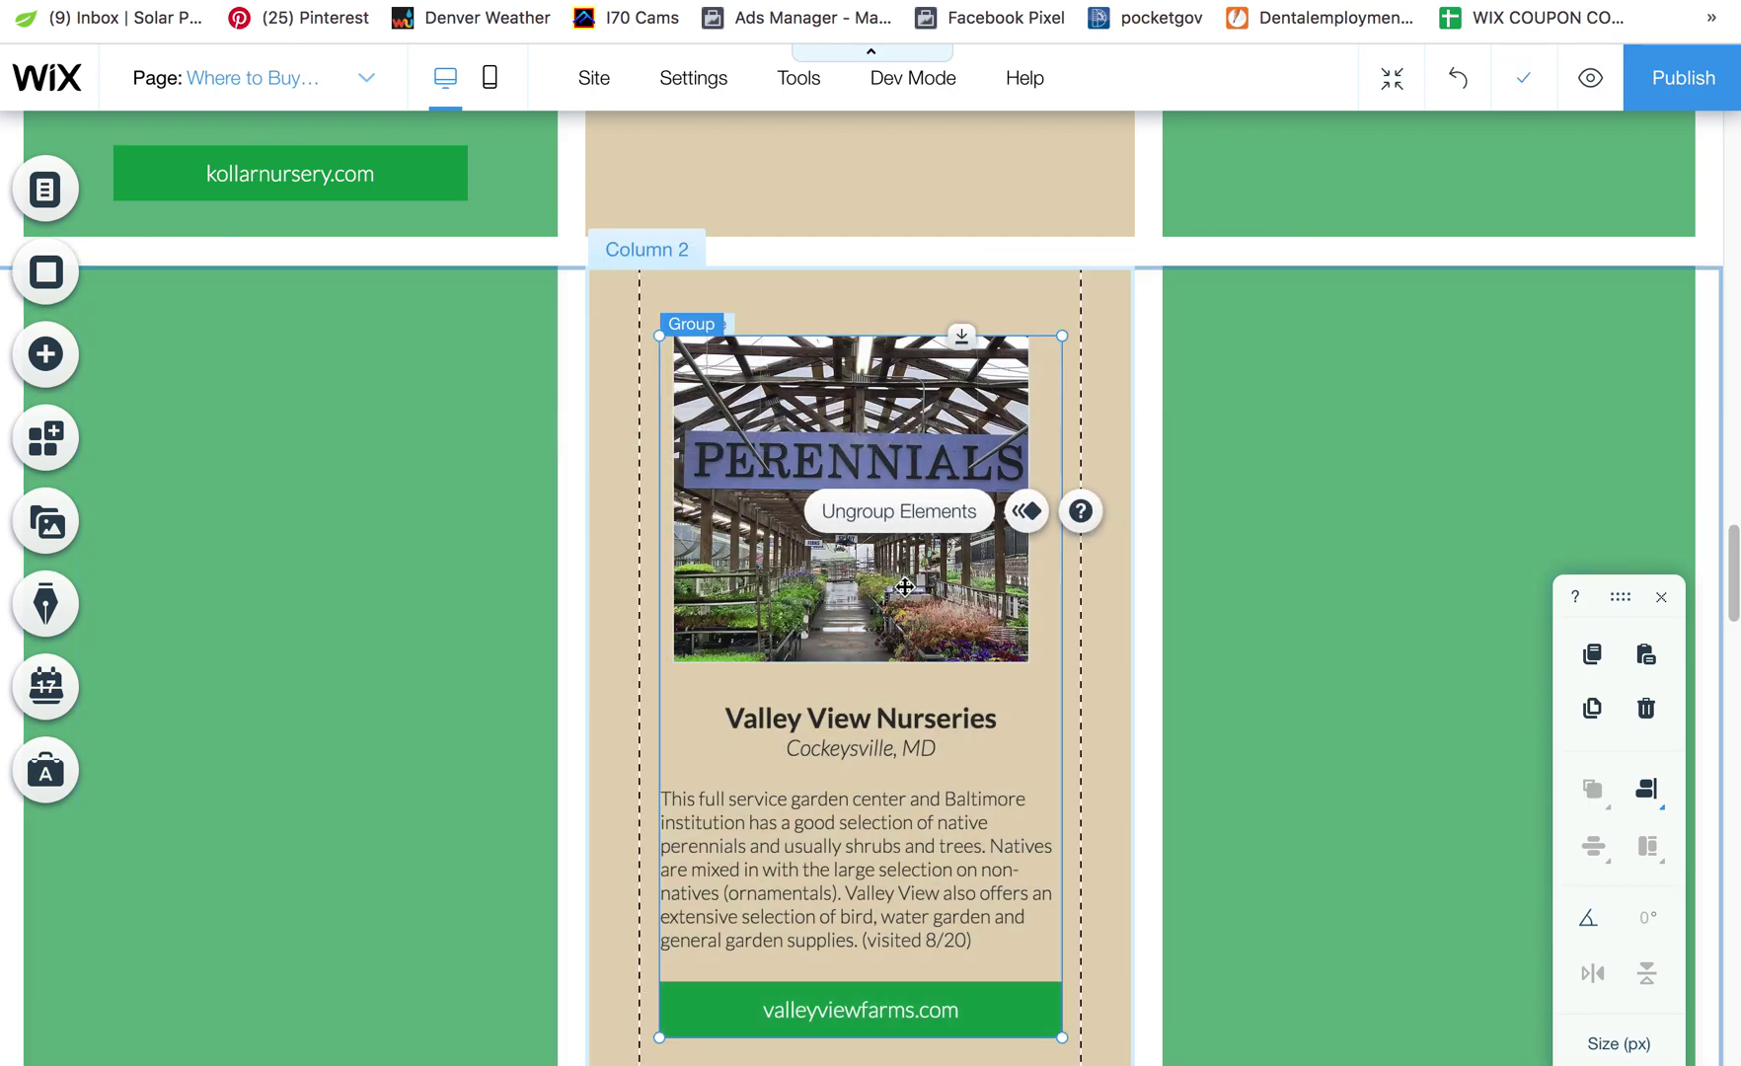
{"action": "left_click", "coordinate": [923, 561]}
{"action": "left_click", "coordinate": [964, 556]}
{"action": "left_click", "coordinate": [1019, 494]}
{"action": "left_click", "coordinate": [1018, 494]}
{"action": "left_click", "coordinate": [1646, 787]}
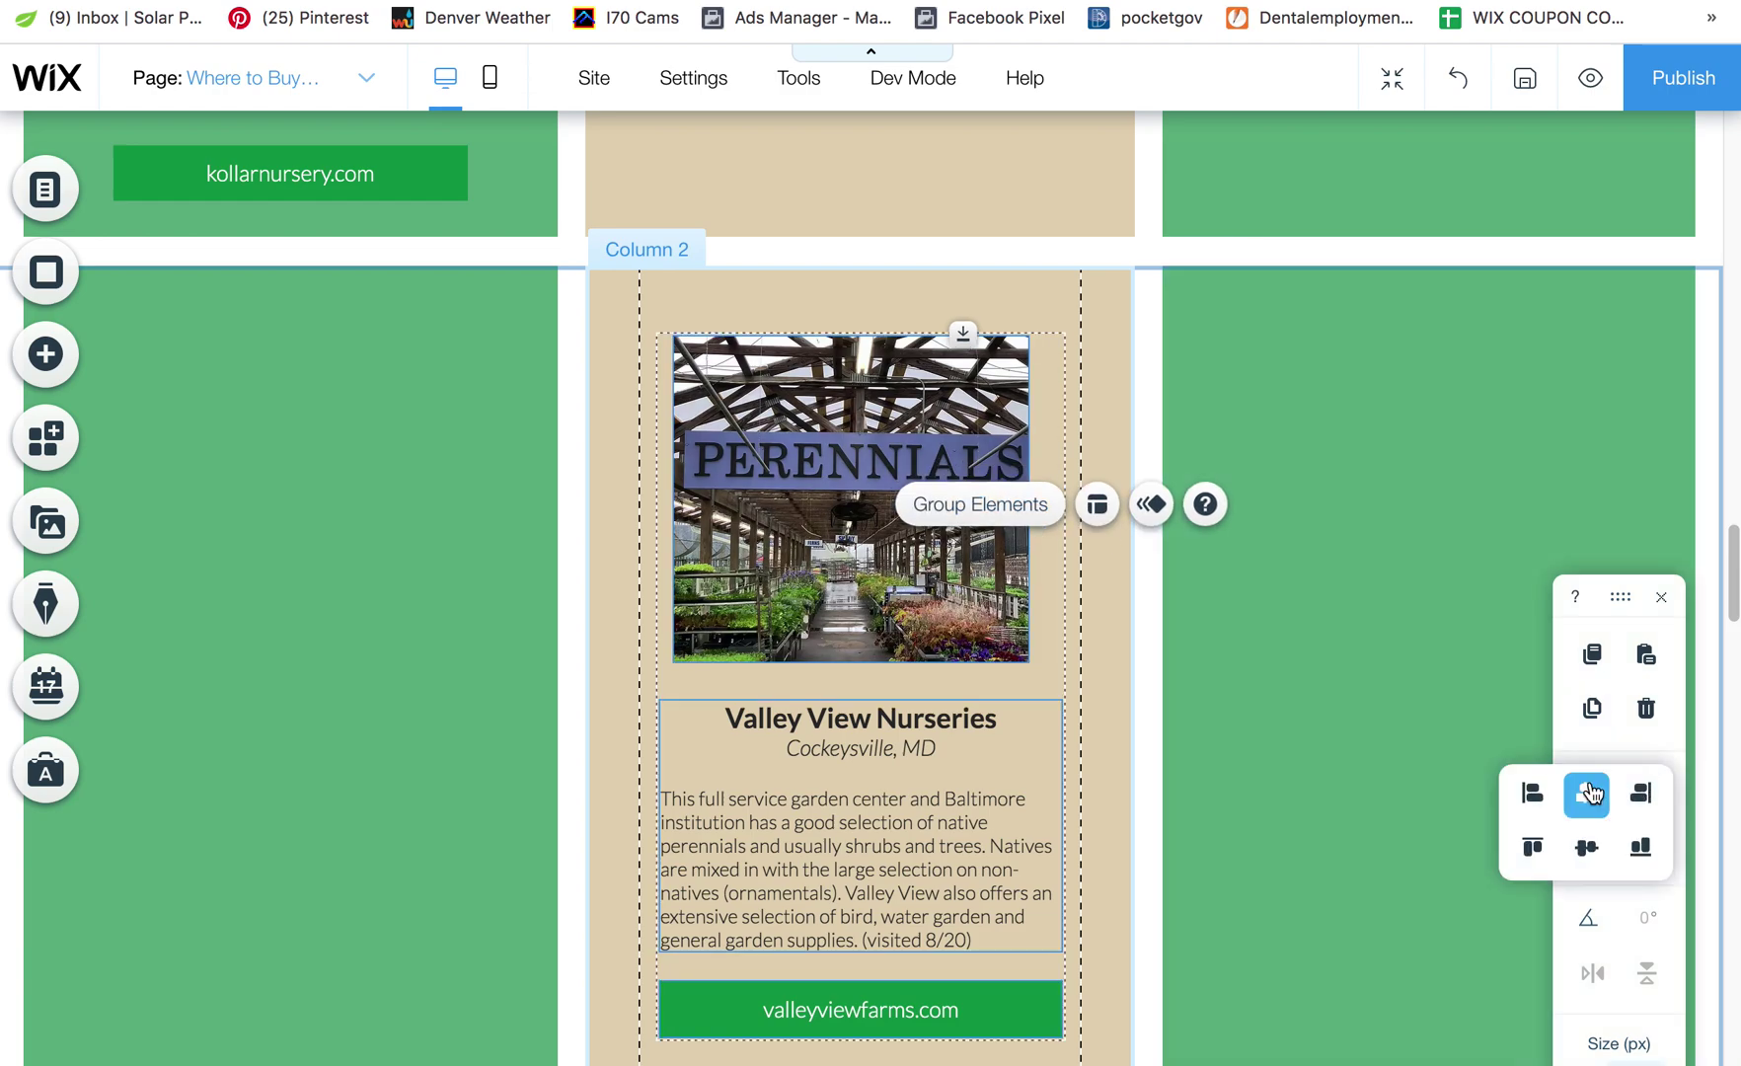
{"action": "left_click", "coordinate": [1591, 793]}
{"action": "left_click", "coordinate": [980, 503]}
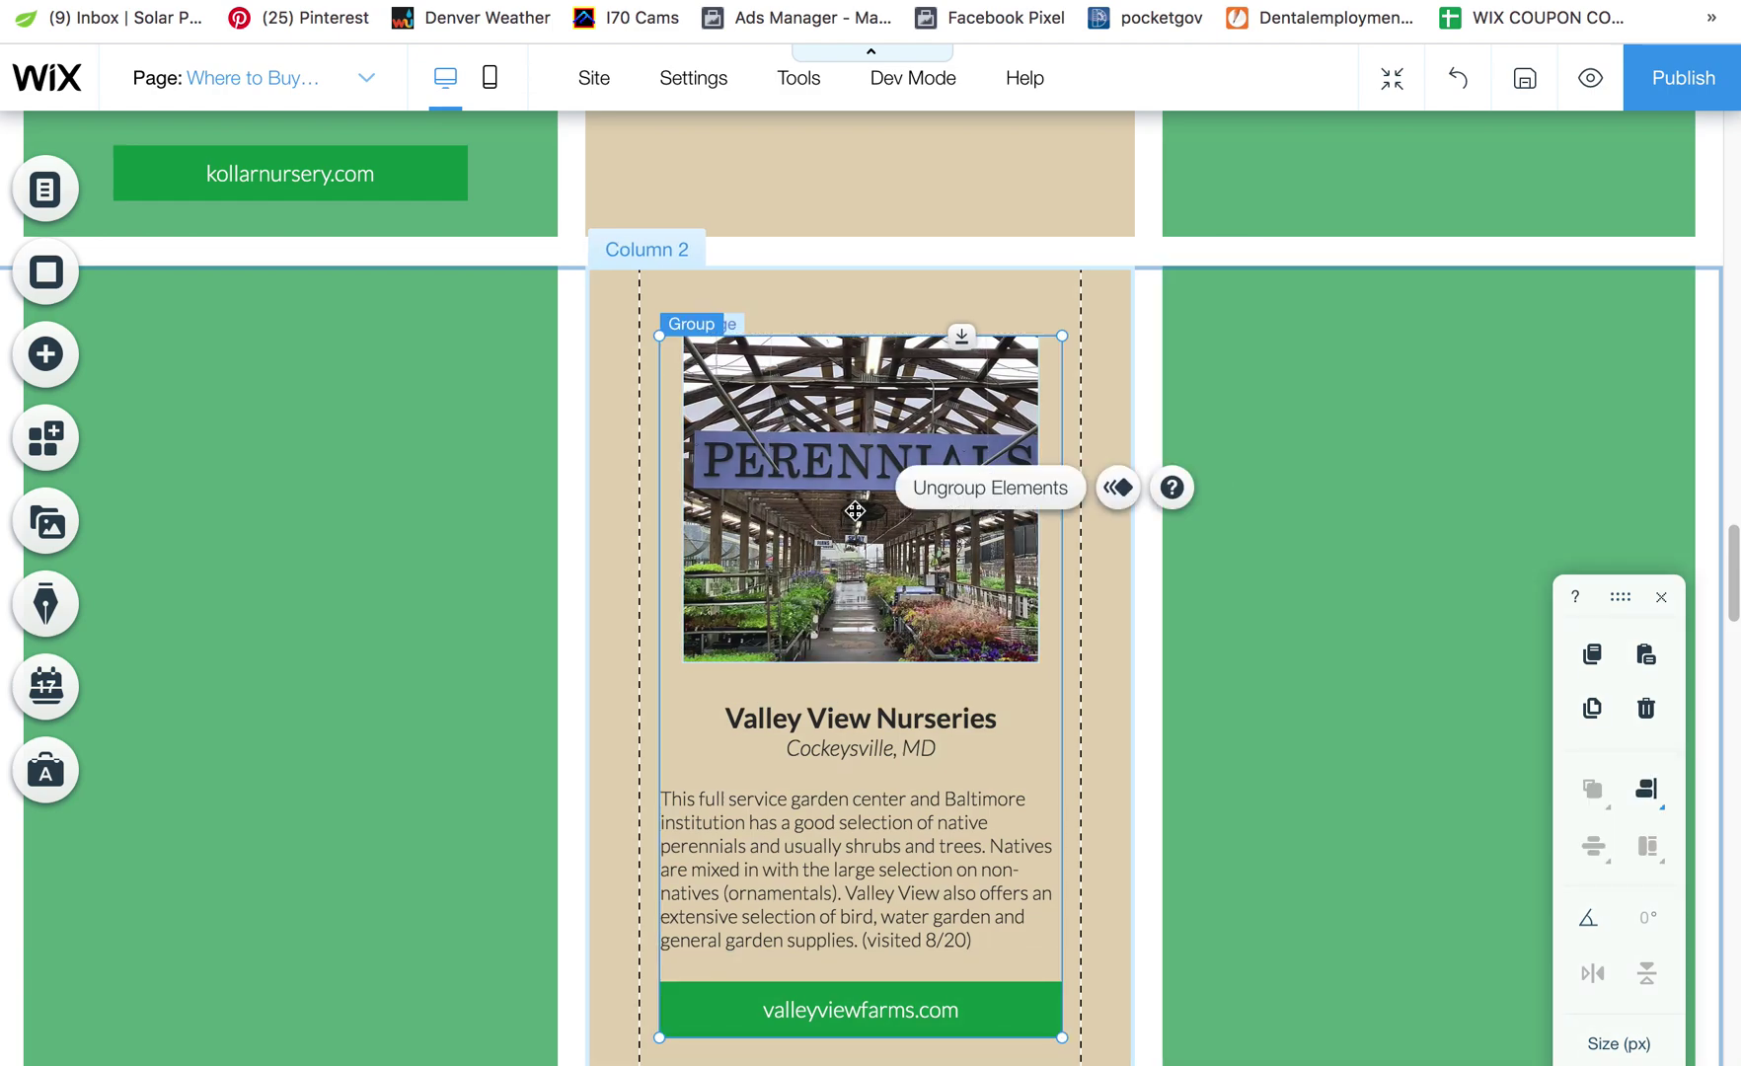
Step: Duplicate the Valley View Nurseries group and place the copy in the empty first column of the same strip
{"action": "key", "text": "ctrl+d"}
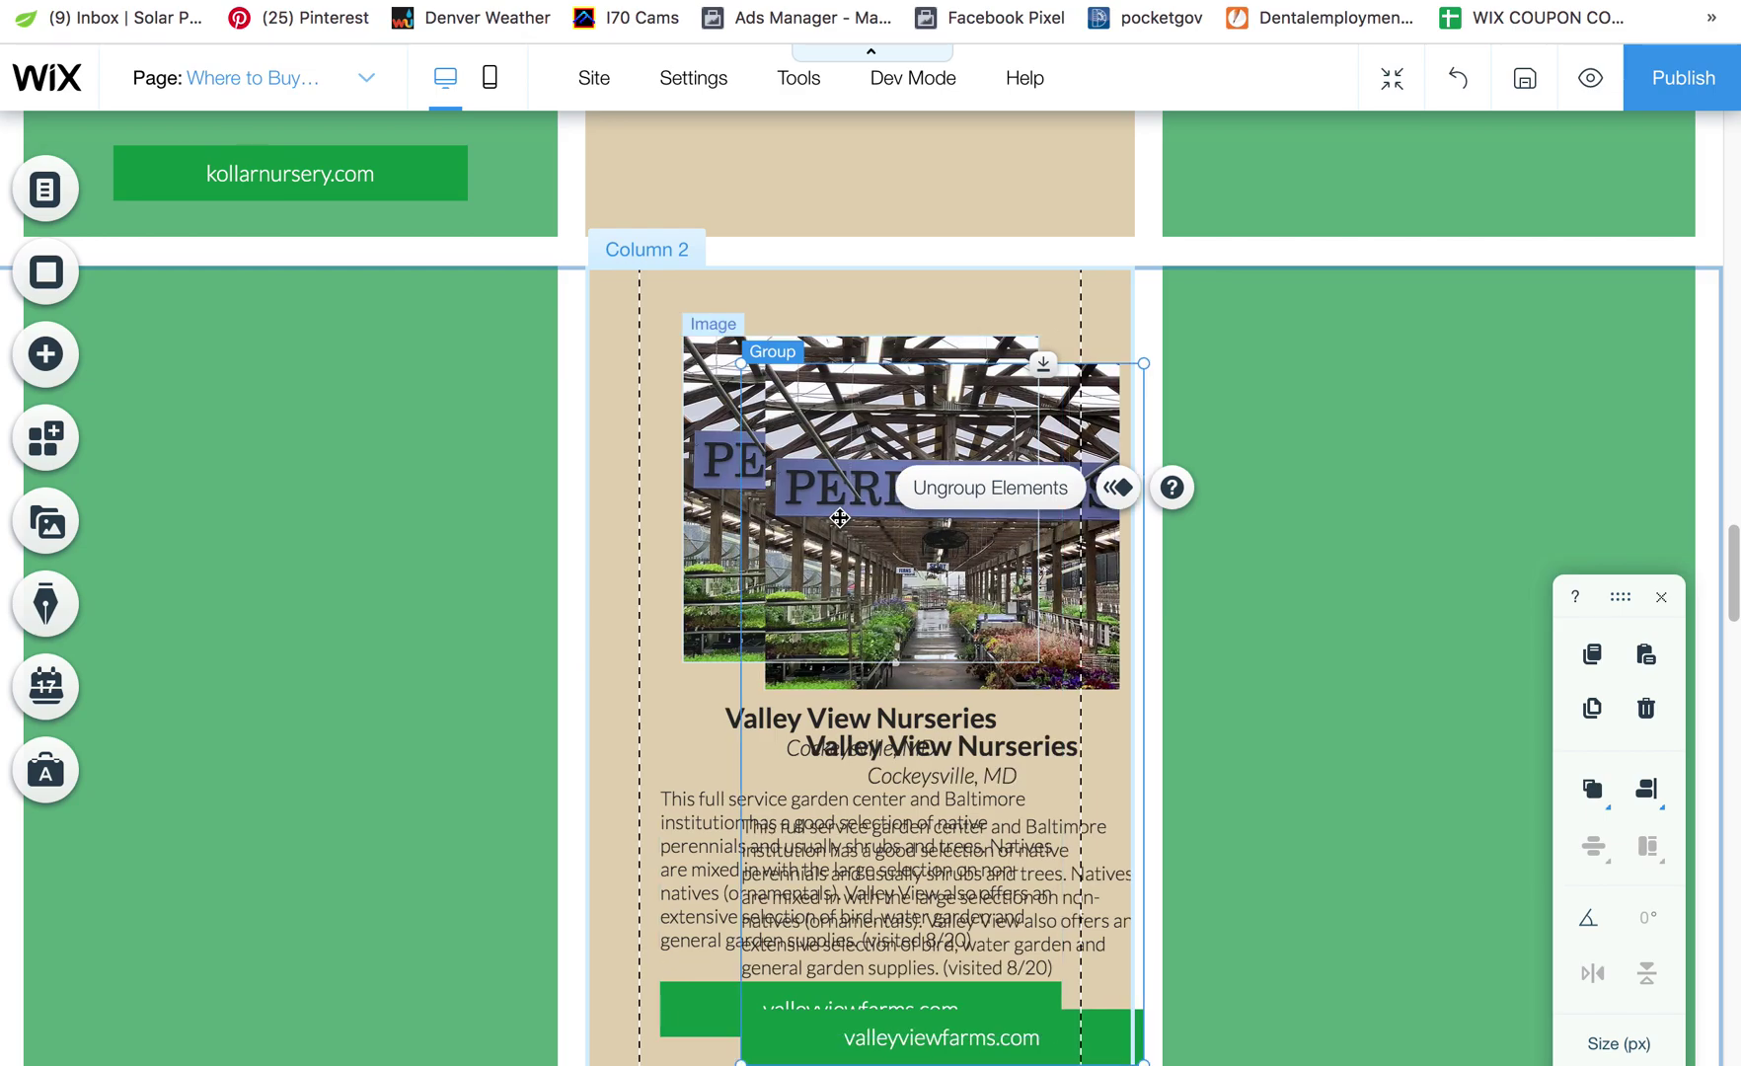
{"action": "left_click_drag", "start_coordinate": [840, 517], "coordinate": [218, 487]}
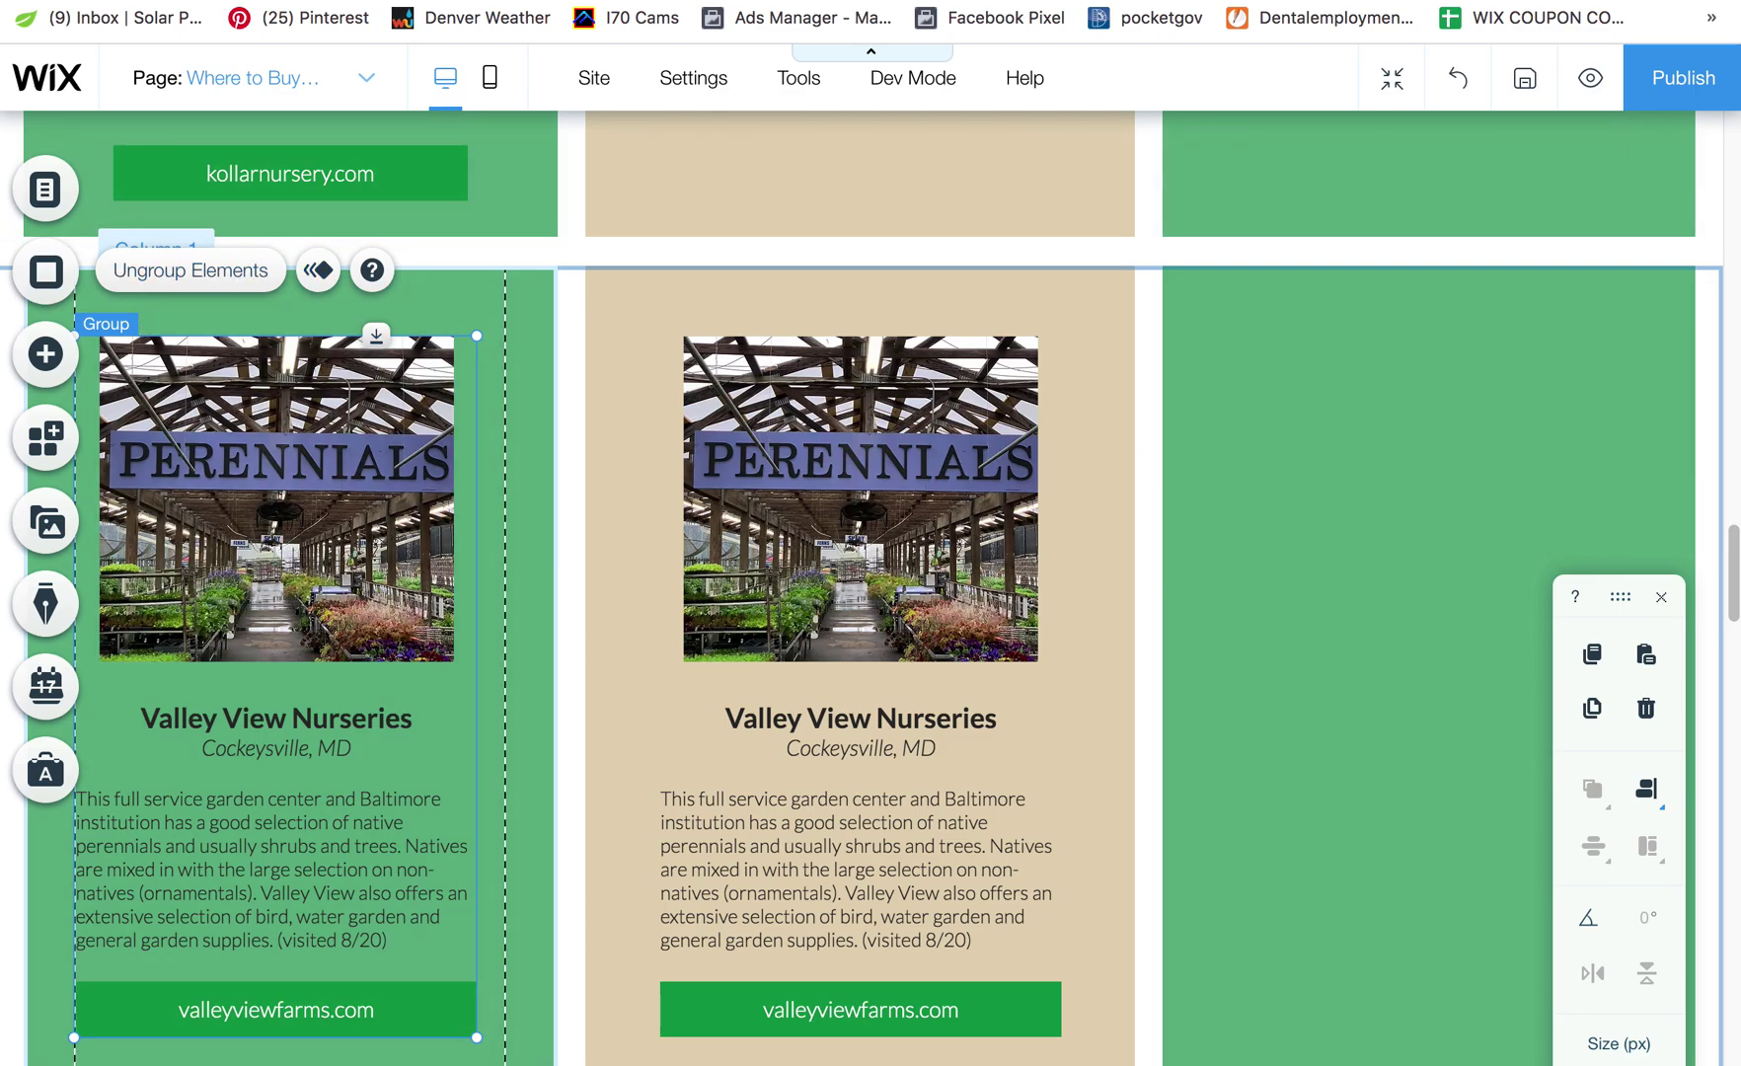
Step: Open the image chooser for the copied listing's photo, view the site files and close it without choosing an image
{"action": "left_click", "coordinate": [367, 594]}
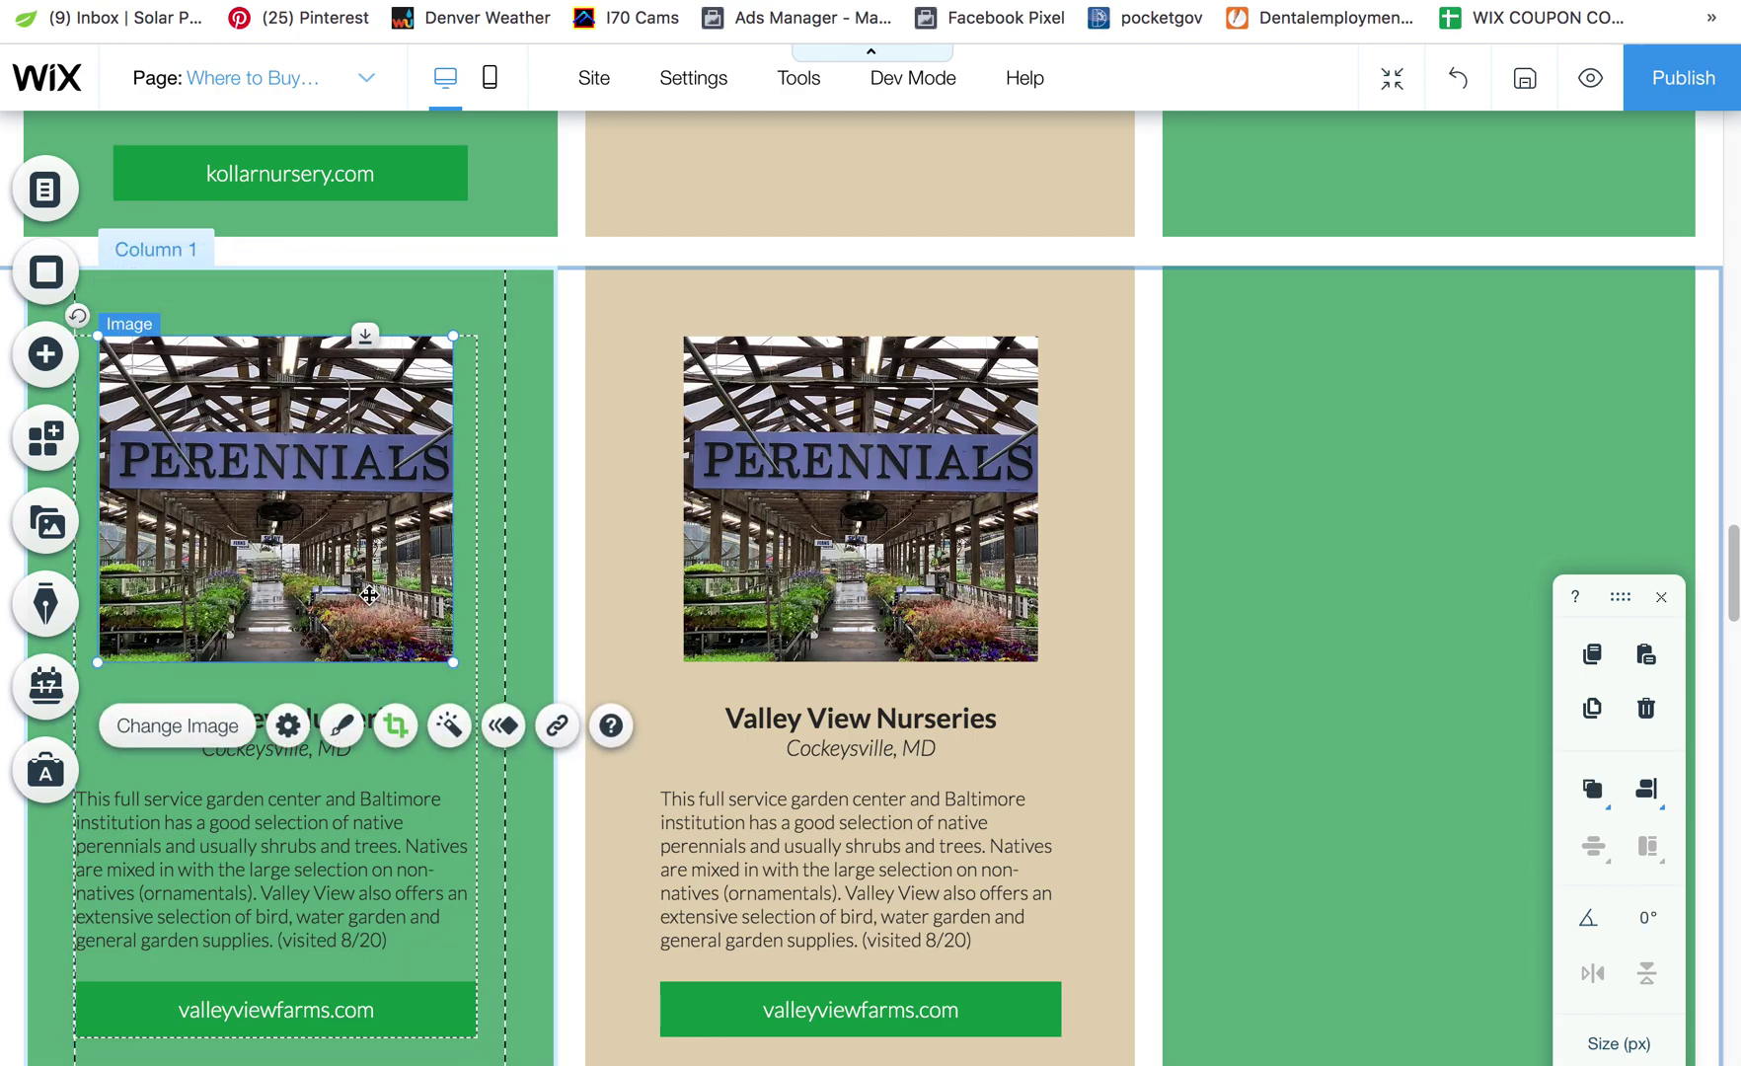
{"action": "left_click", "coordinate": [691, 856]}
{"action": "left_click", "coordinate": [410, 922]}
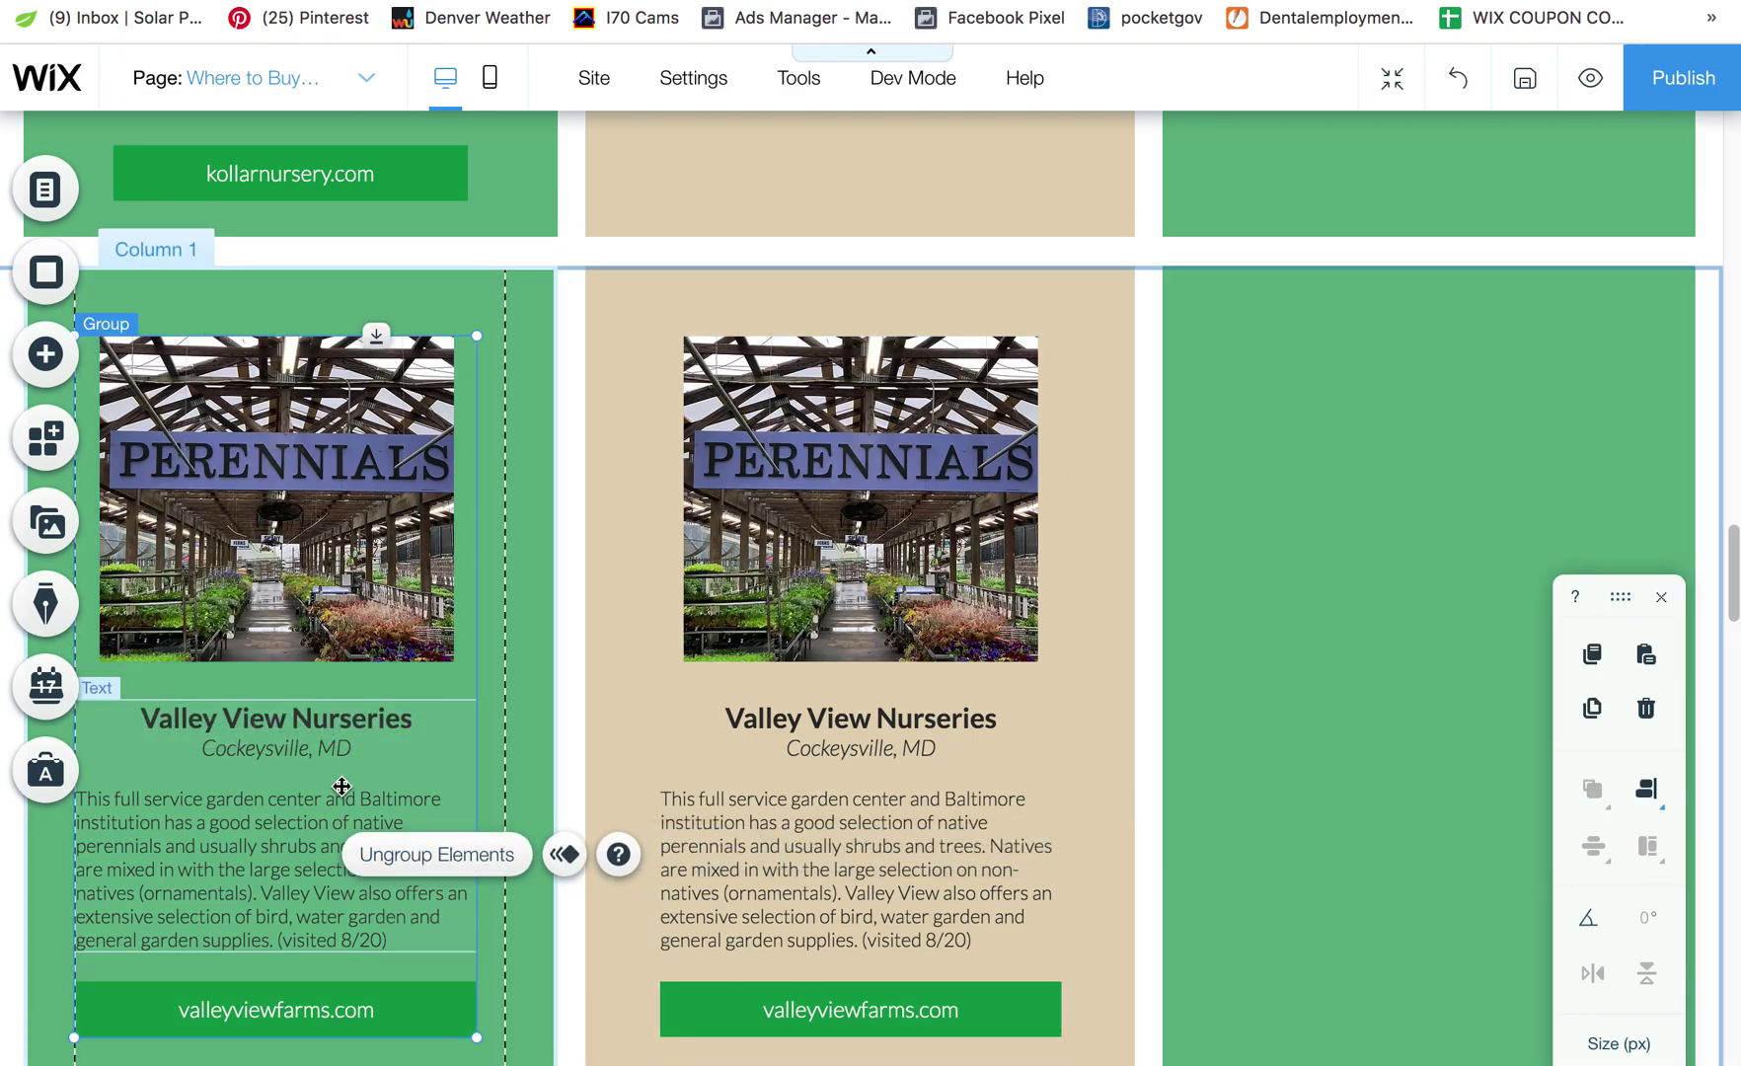
{"action": "left_click", "coordinate": [356, 602]}
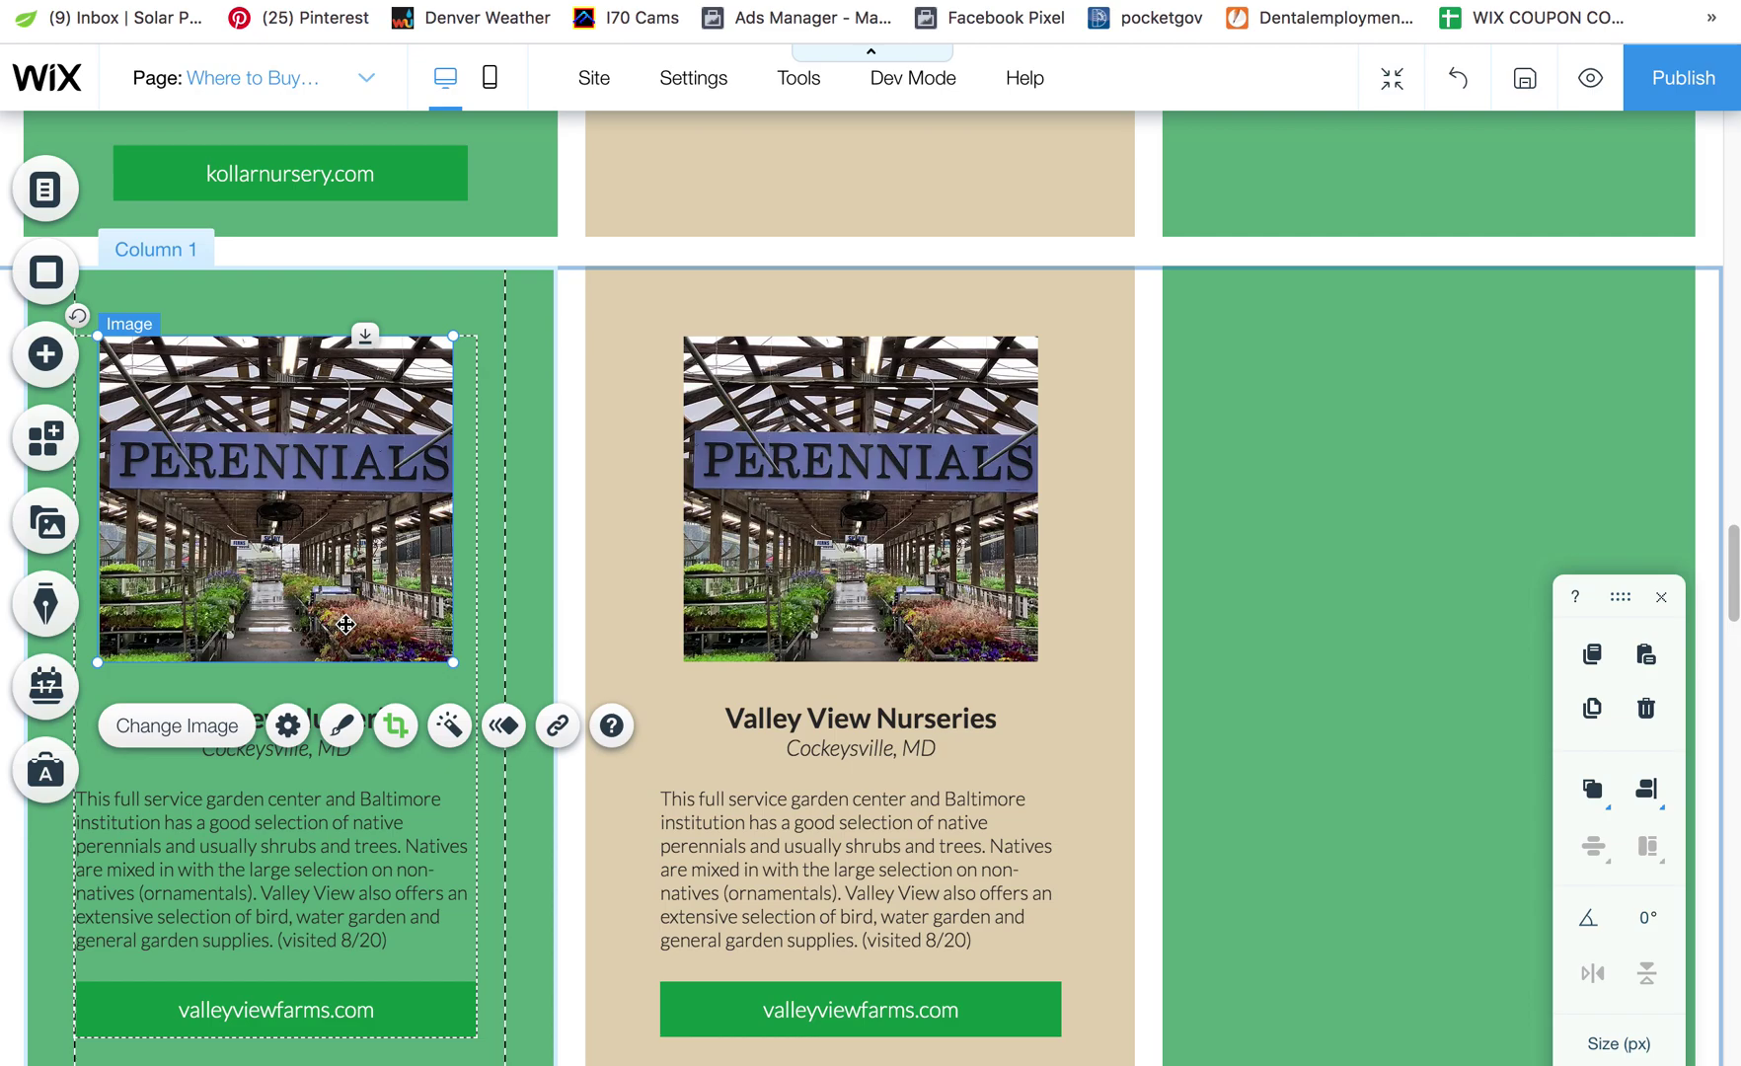
{"action": "left_click", "coordinate": [182, 726]}
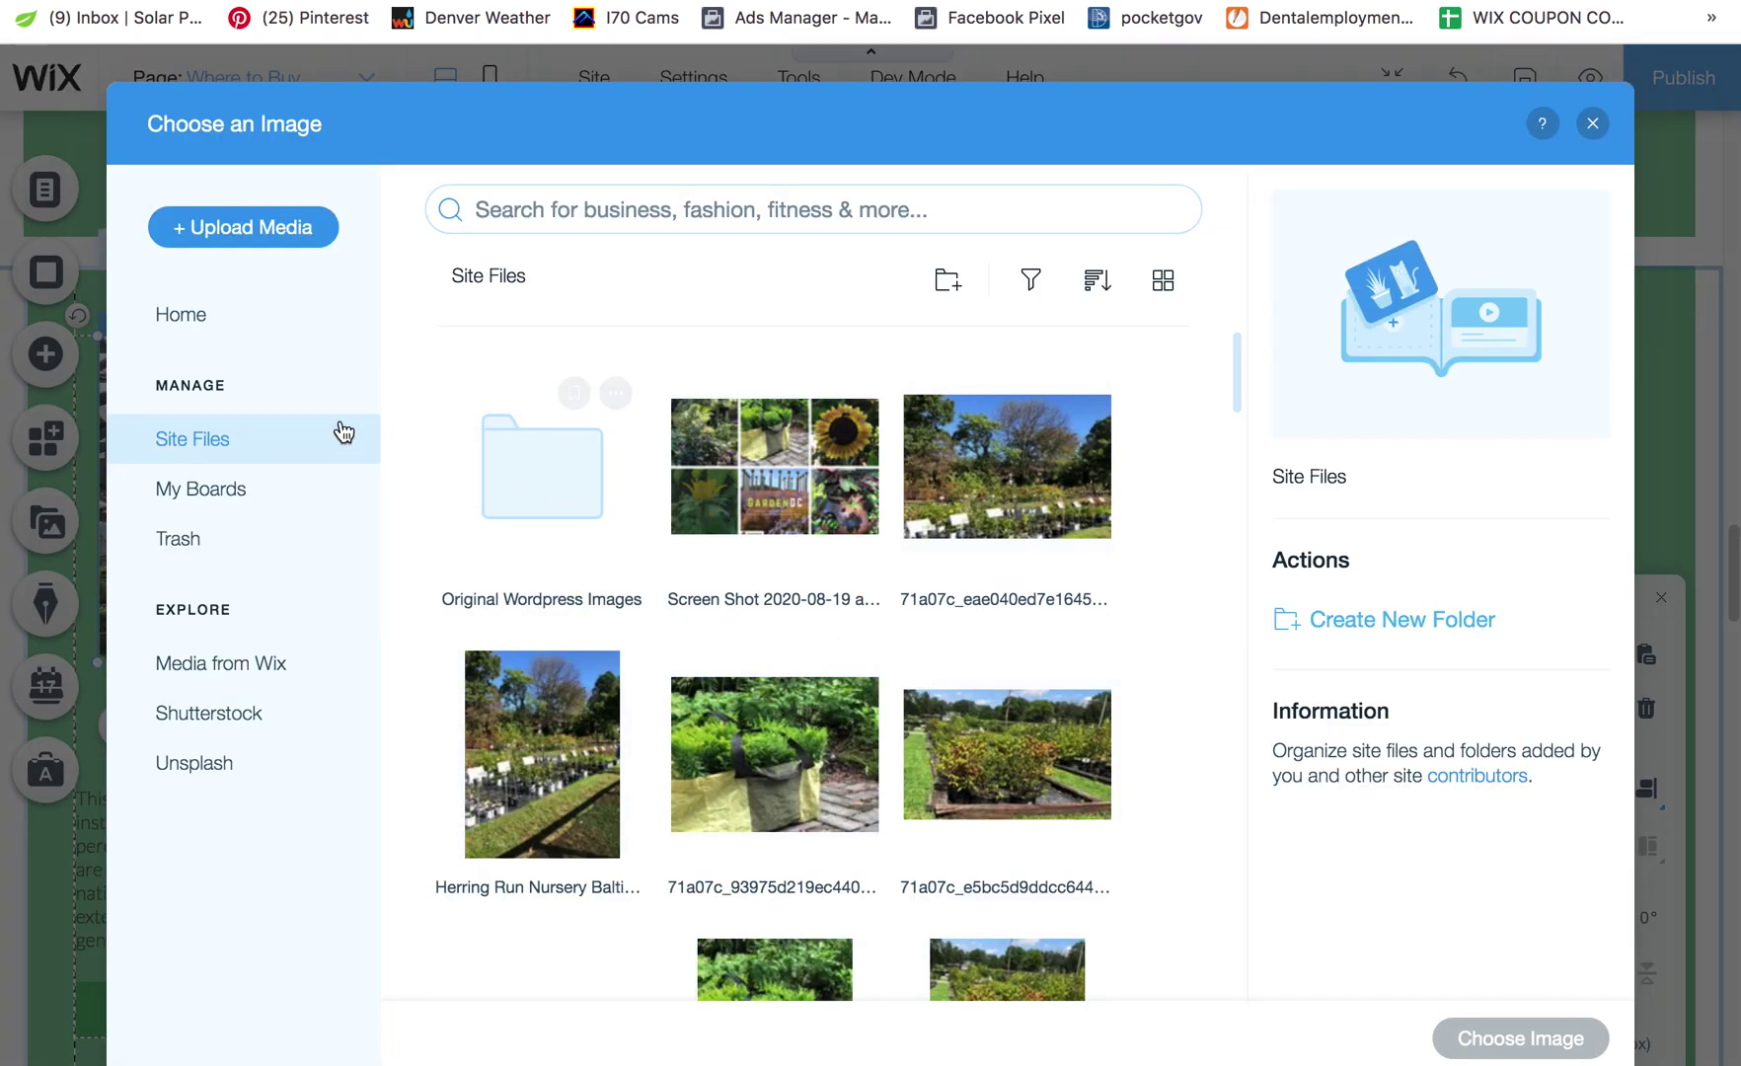
{"action": "left_click", "coordinate": [1592, 123]}
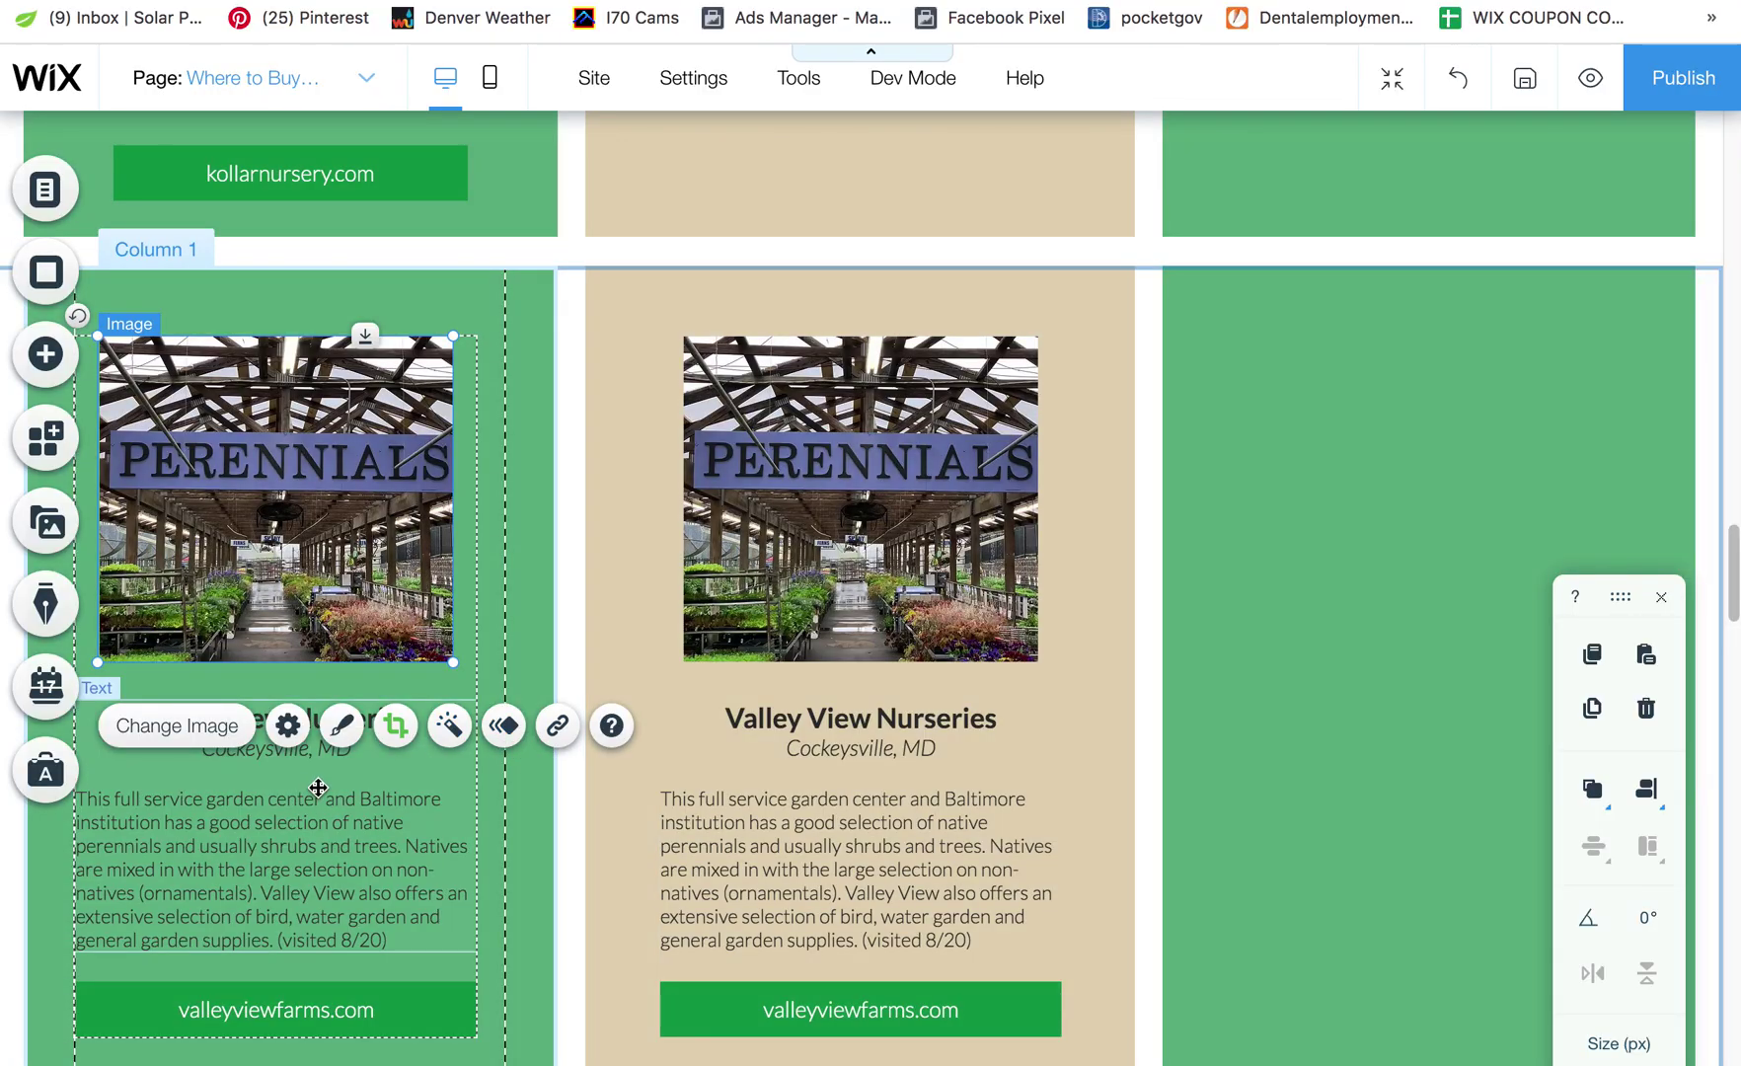
Step: Try replacing the copied listing's title with the placeholder text "dfadfd" and undo the title edit
{"action": "double_click", "coordinate": [301, 760]}
{"action": "left_click_drag", "start_coordinate": [411, 718], "coordinate": [128, 702]}
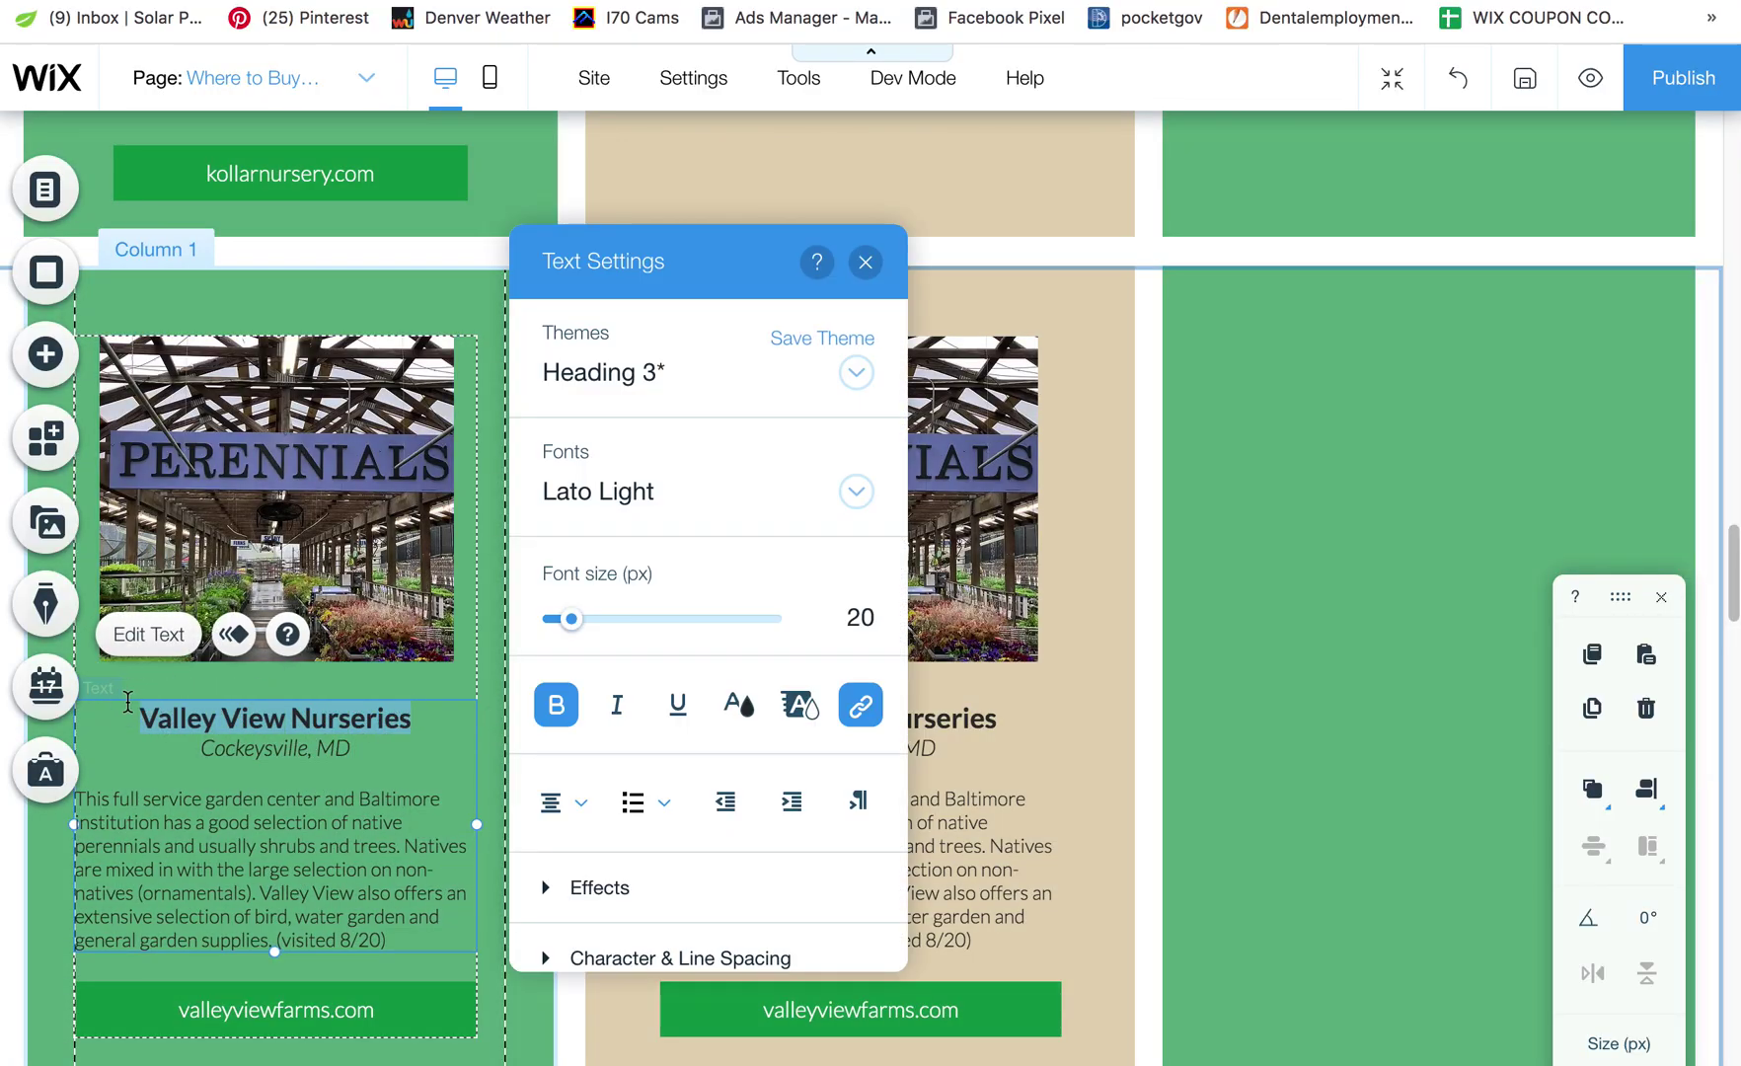
{"action": "left_click", "coordinate": [294, 712]}
{"action": "left_click_drag", "start_coordinate": [411, 718], "coordinate": [174, 708]}
{"action": "type", "text": "dfadfd"}
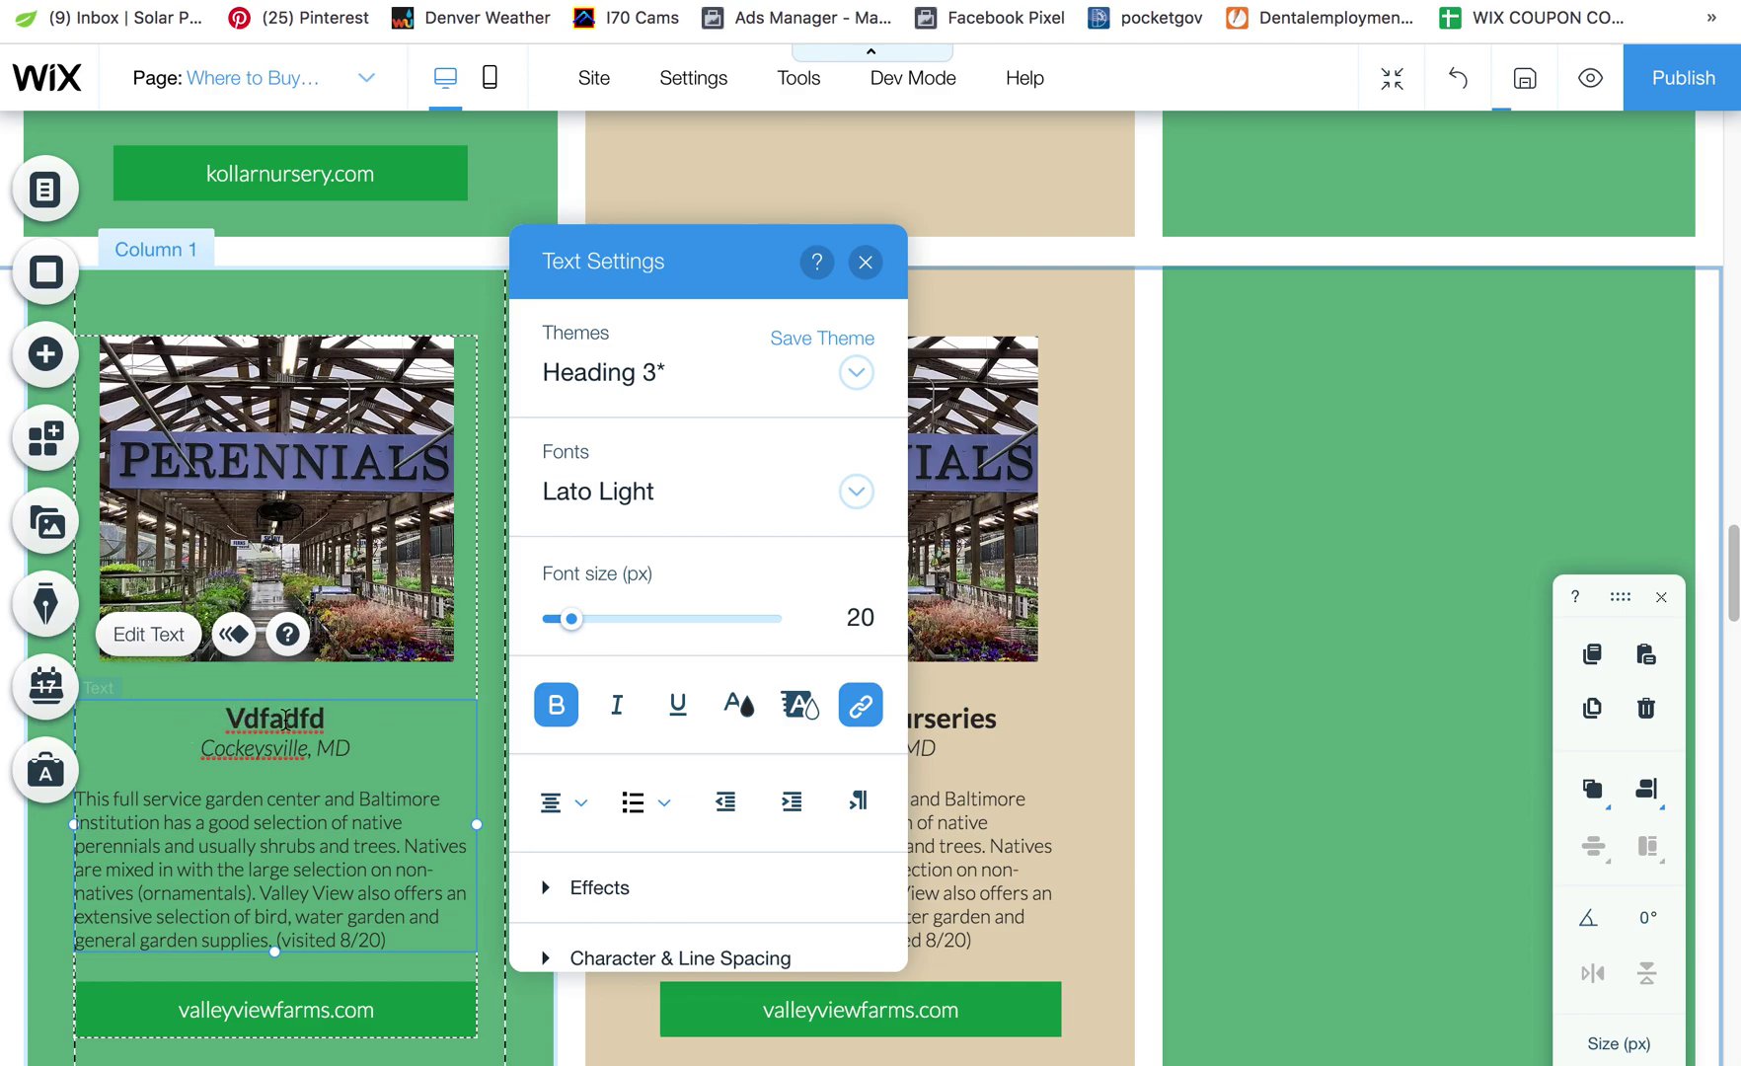
{"action": "key", "text": "BackSpace"}
{"action": "key", "text": "ctrl+z"}
{"action": "key", "text": "ctrl+z"}
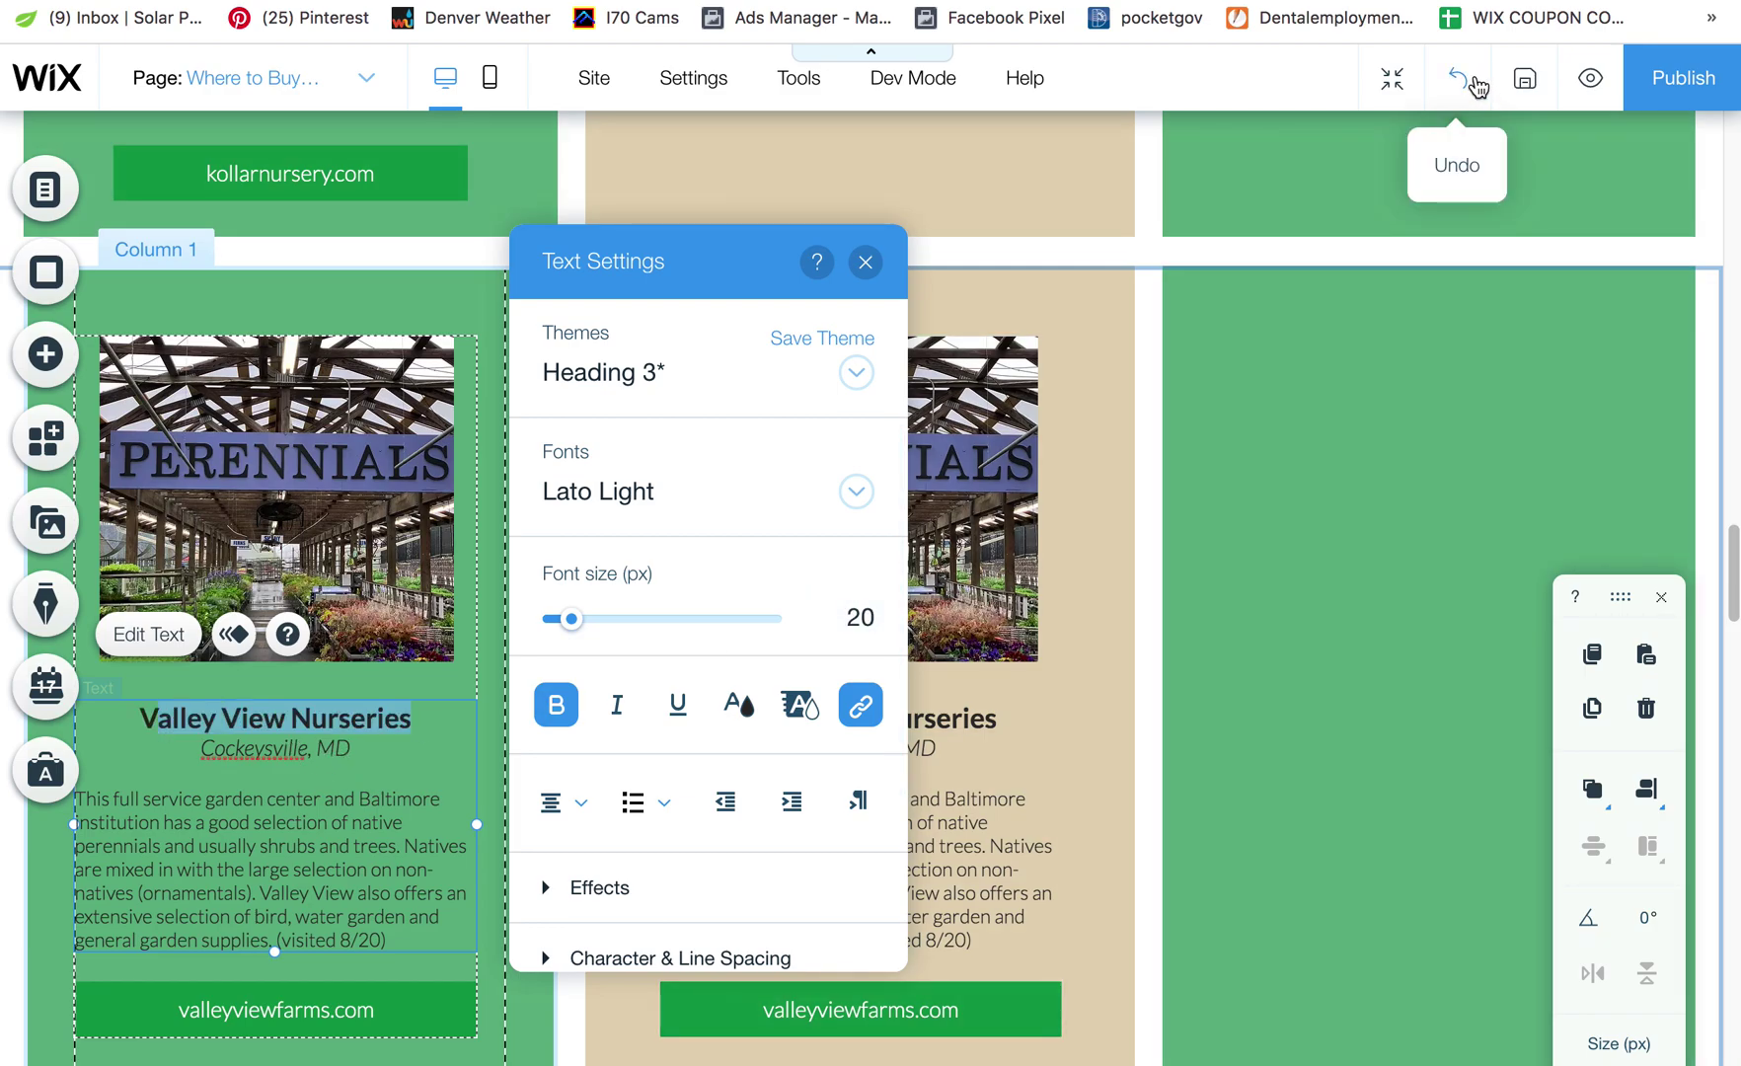
Step: Open the link settings of the copied listing's website button and go to its web address
{"action": "left_click", "coordinate": [233, 799]}
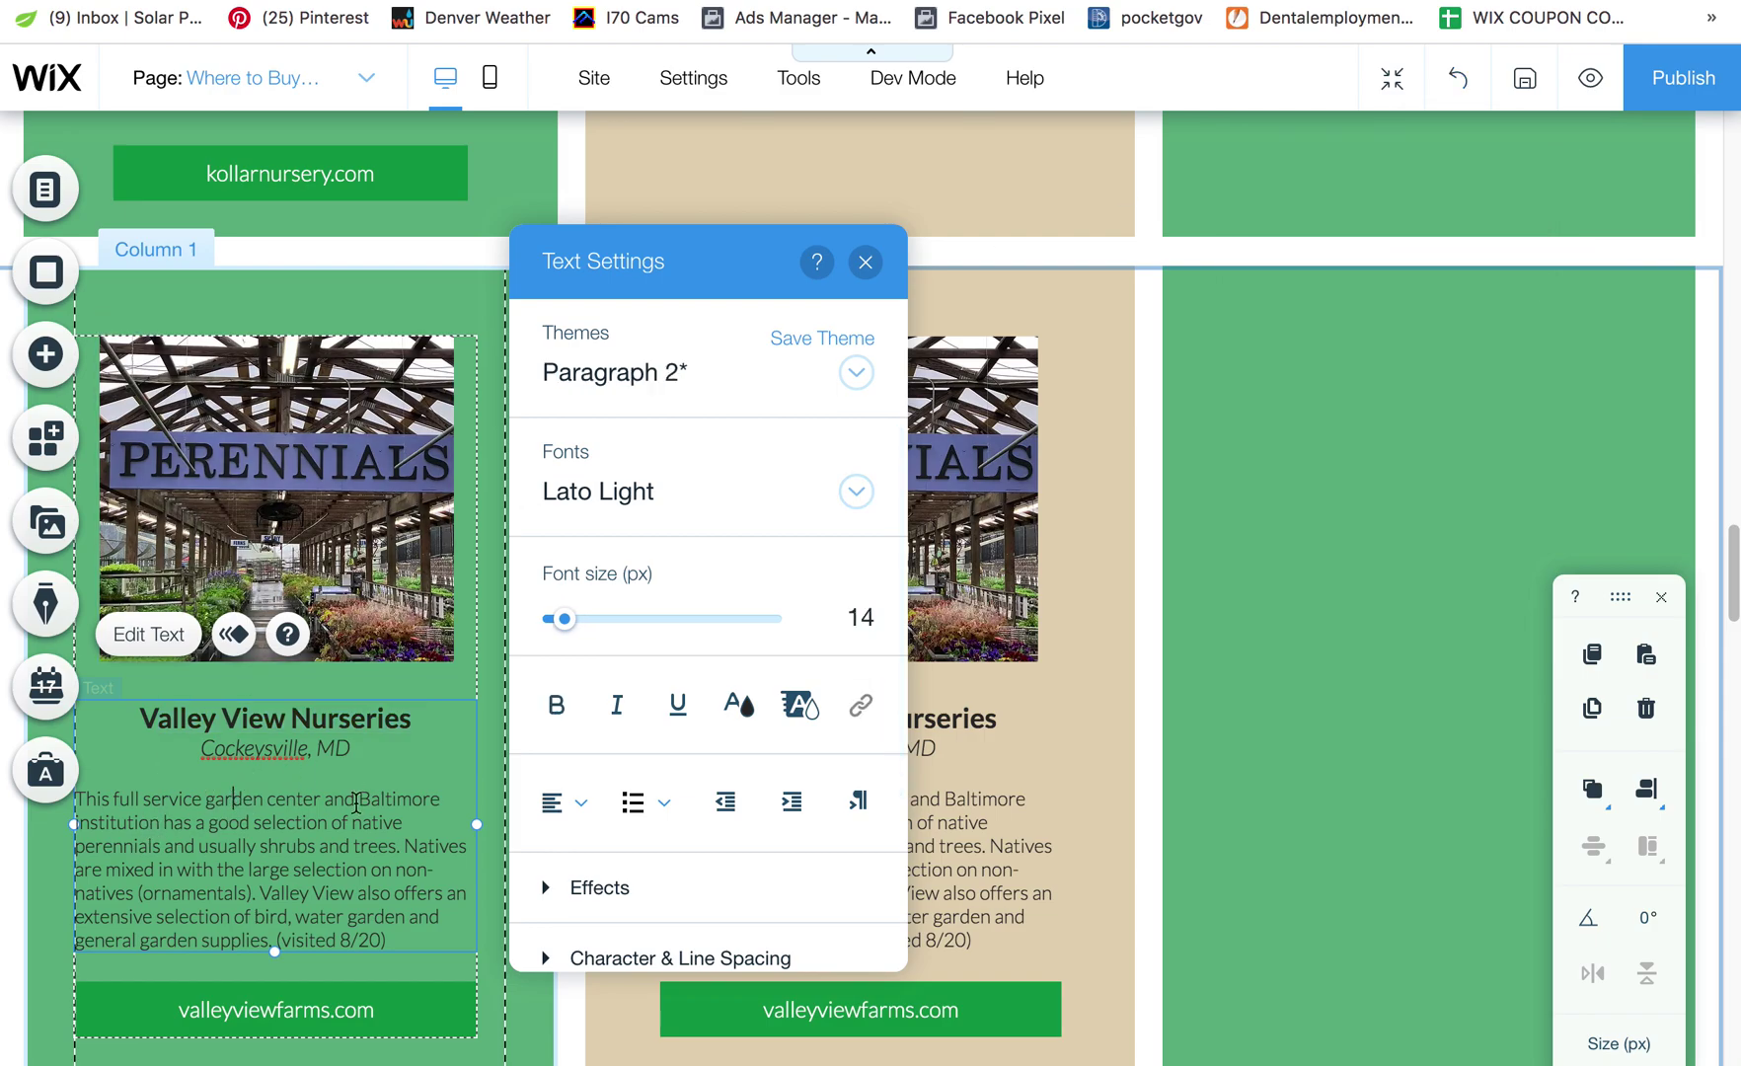
{"action": "left_click", "coordinate": [301, 1012]}
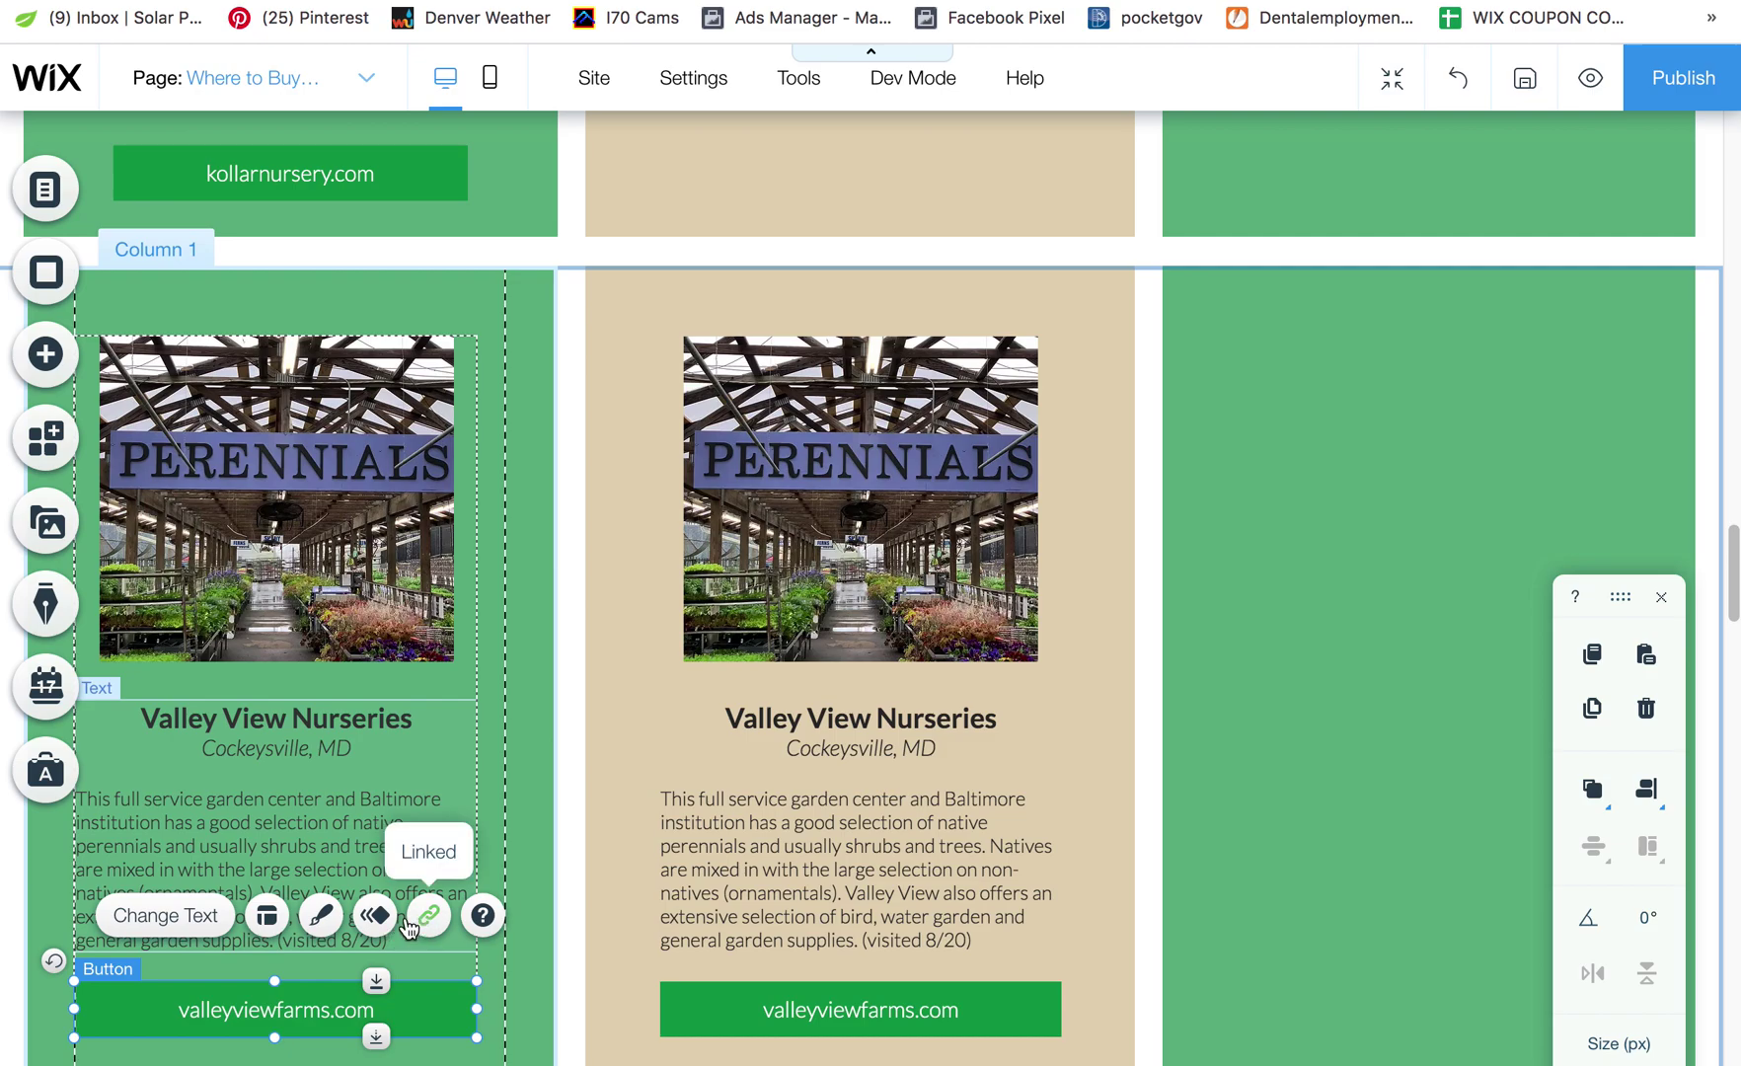
{"action": "left_click", "coordinate": [170, 920]}
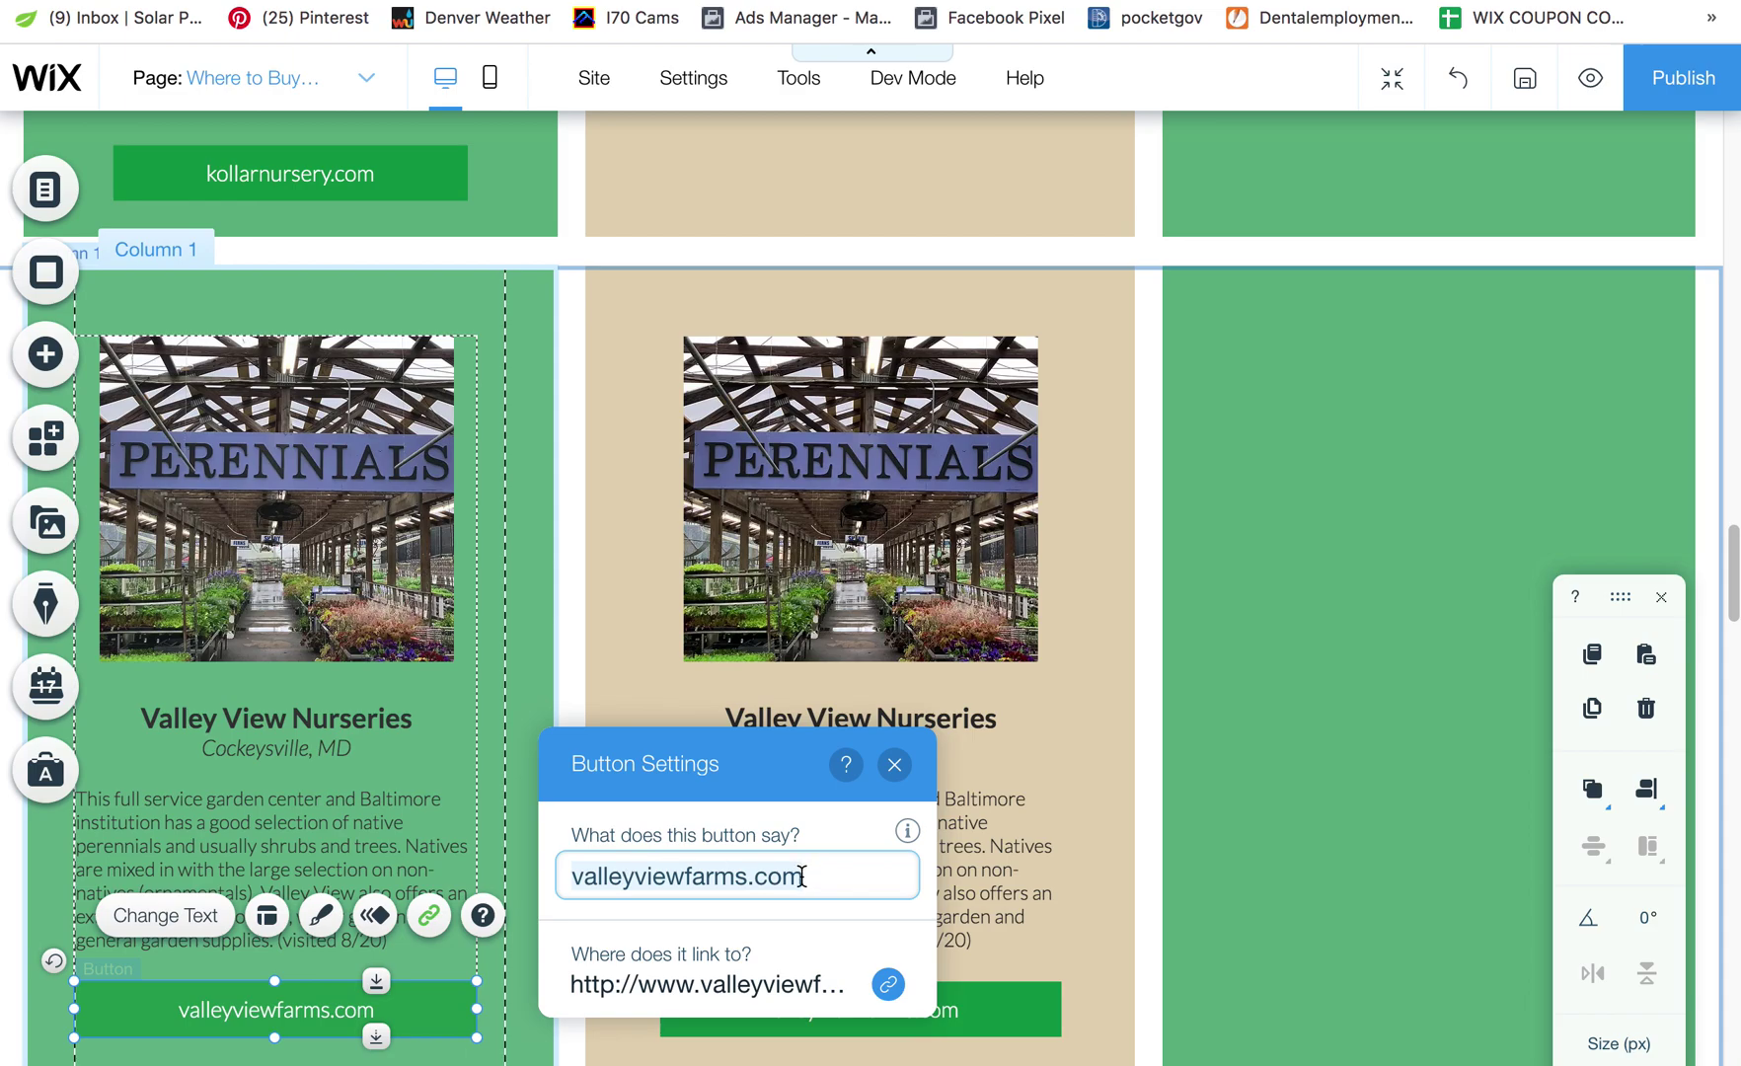
{"action": "left_click", "coordinate": [887, 984]}
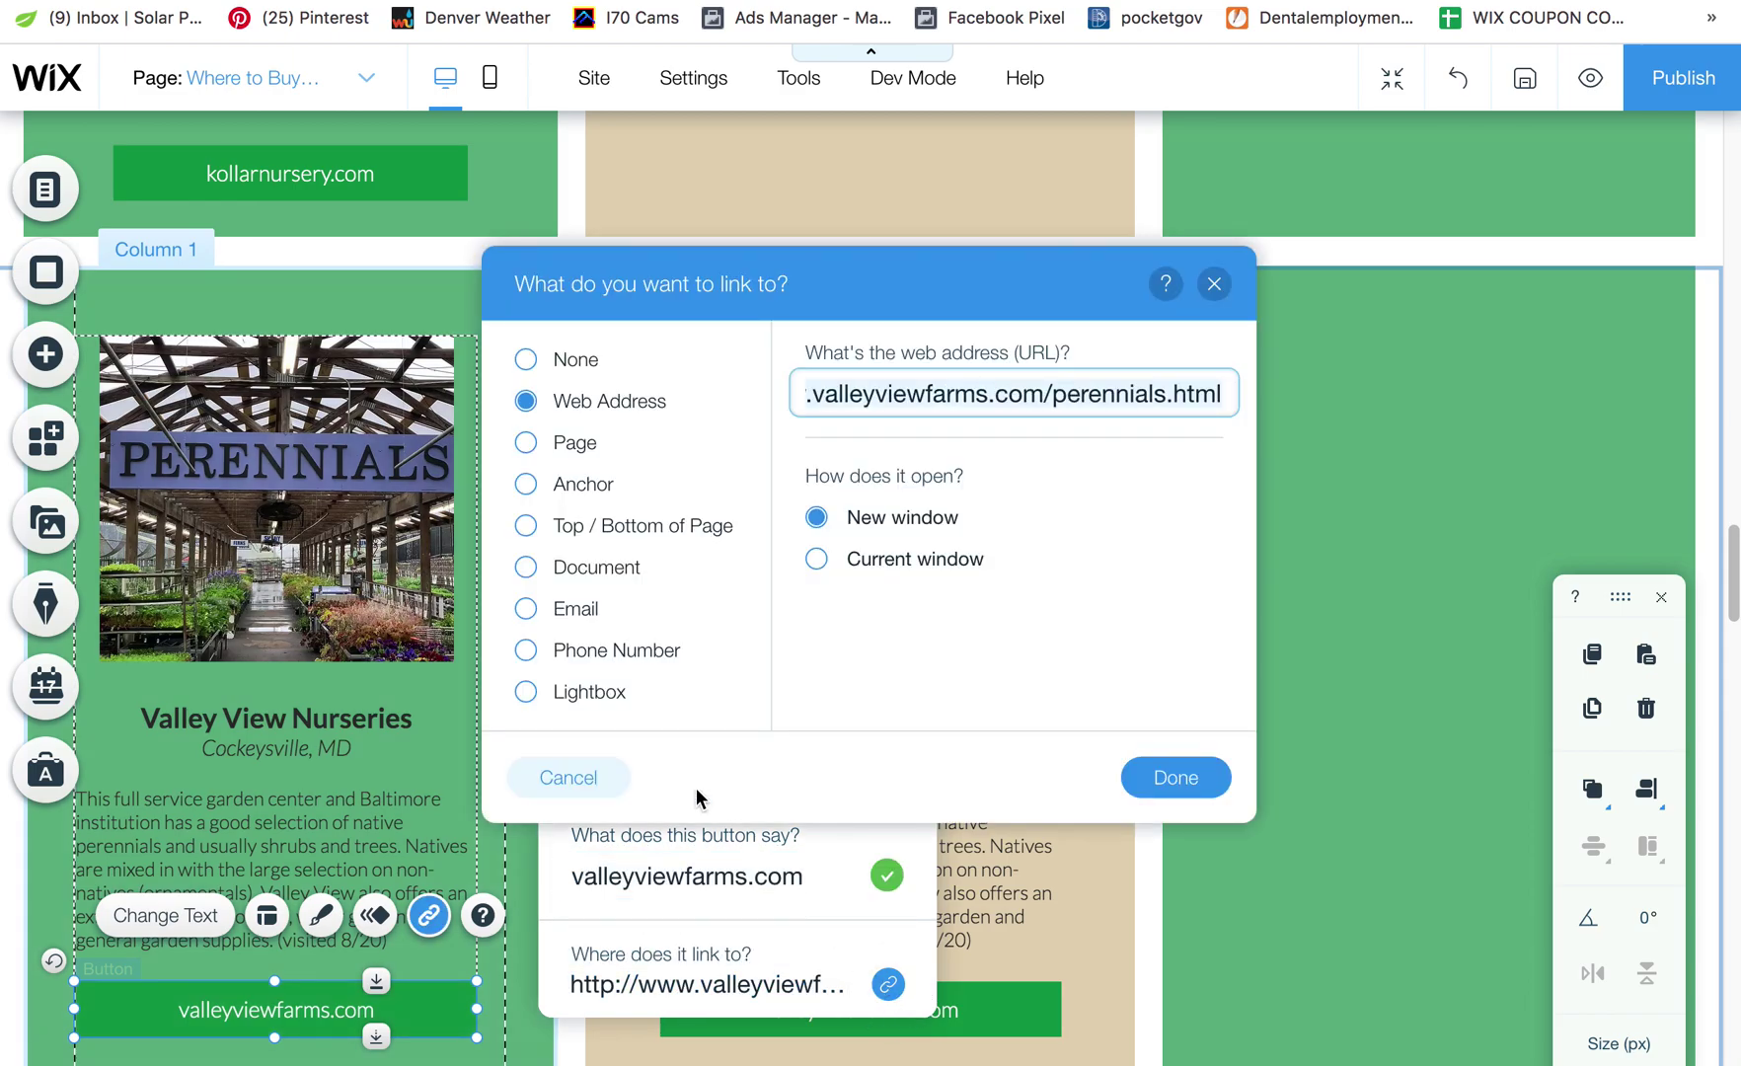
{"action": "key", "text": "Home"}
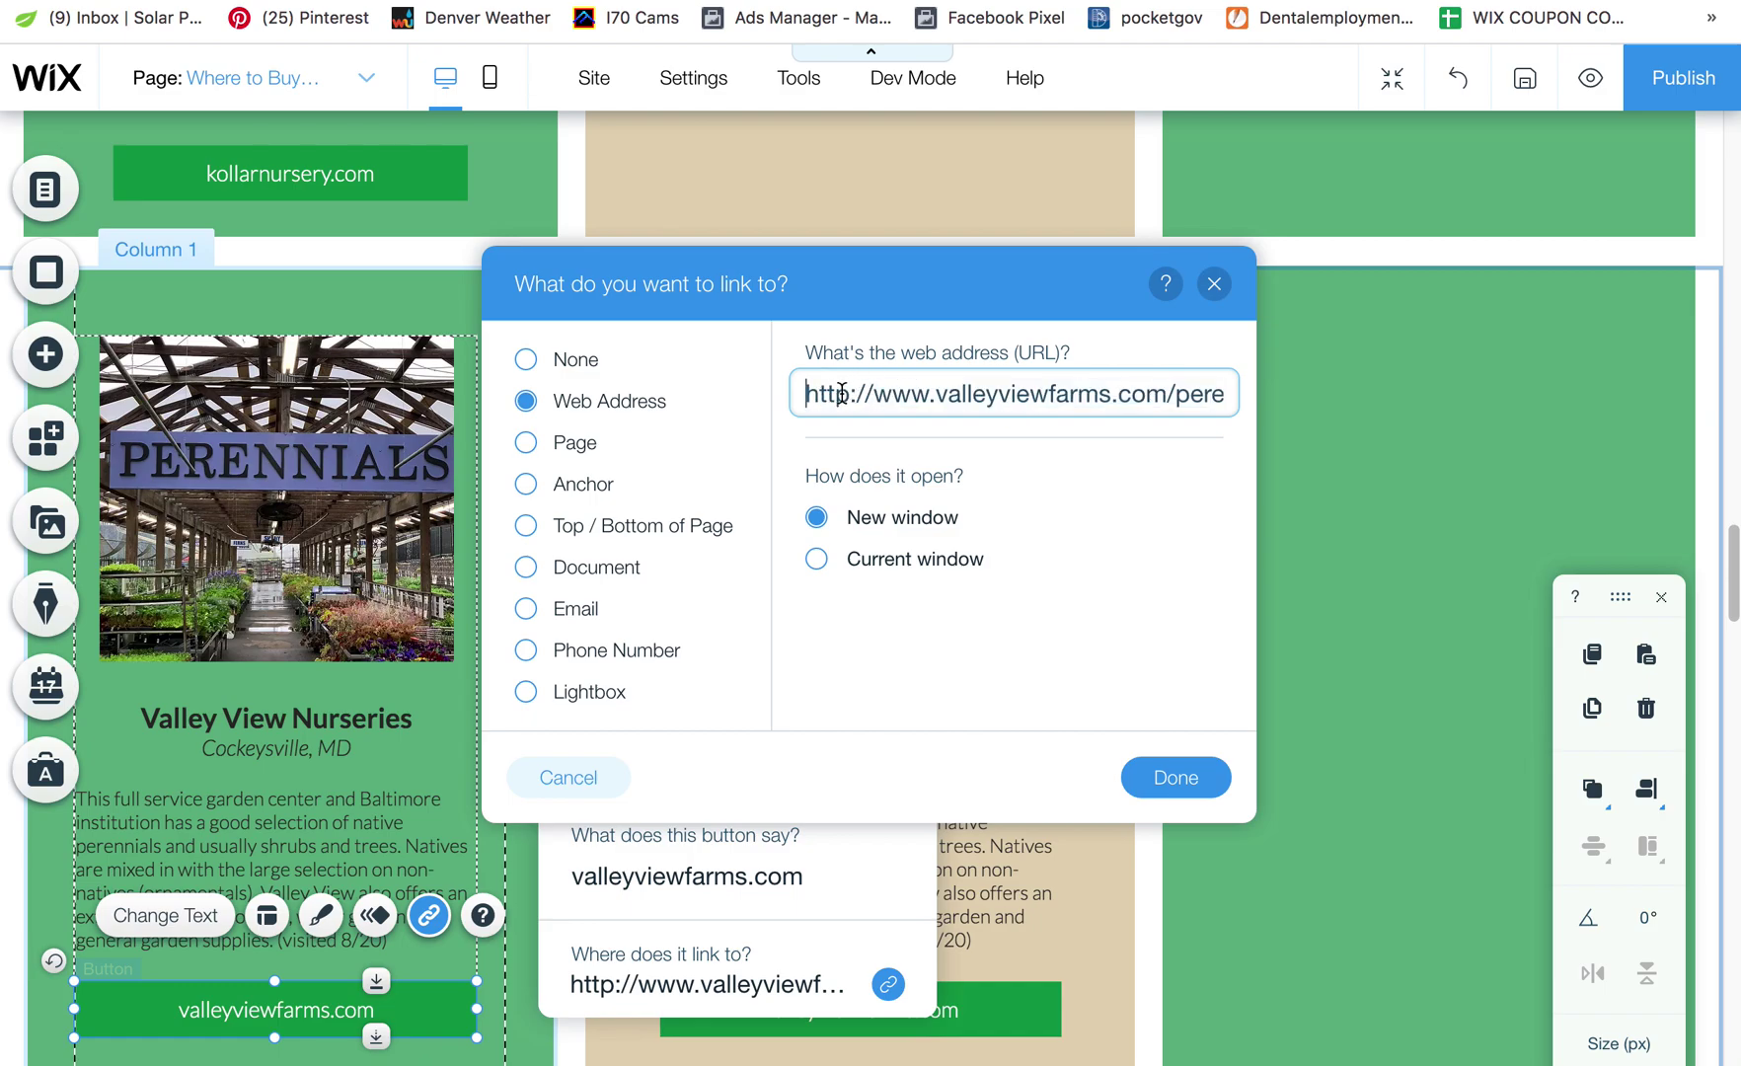
{"action": "left_click", "coordinate": [934, 393]}
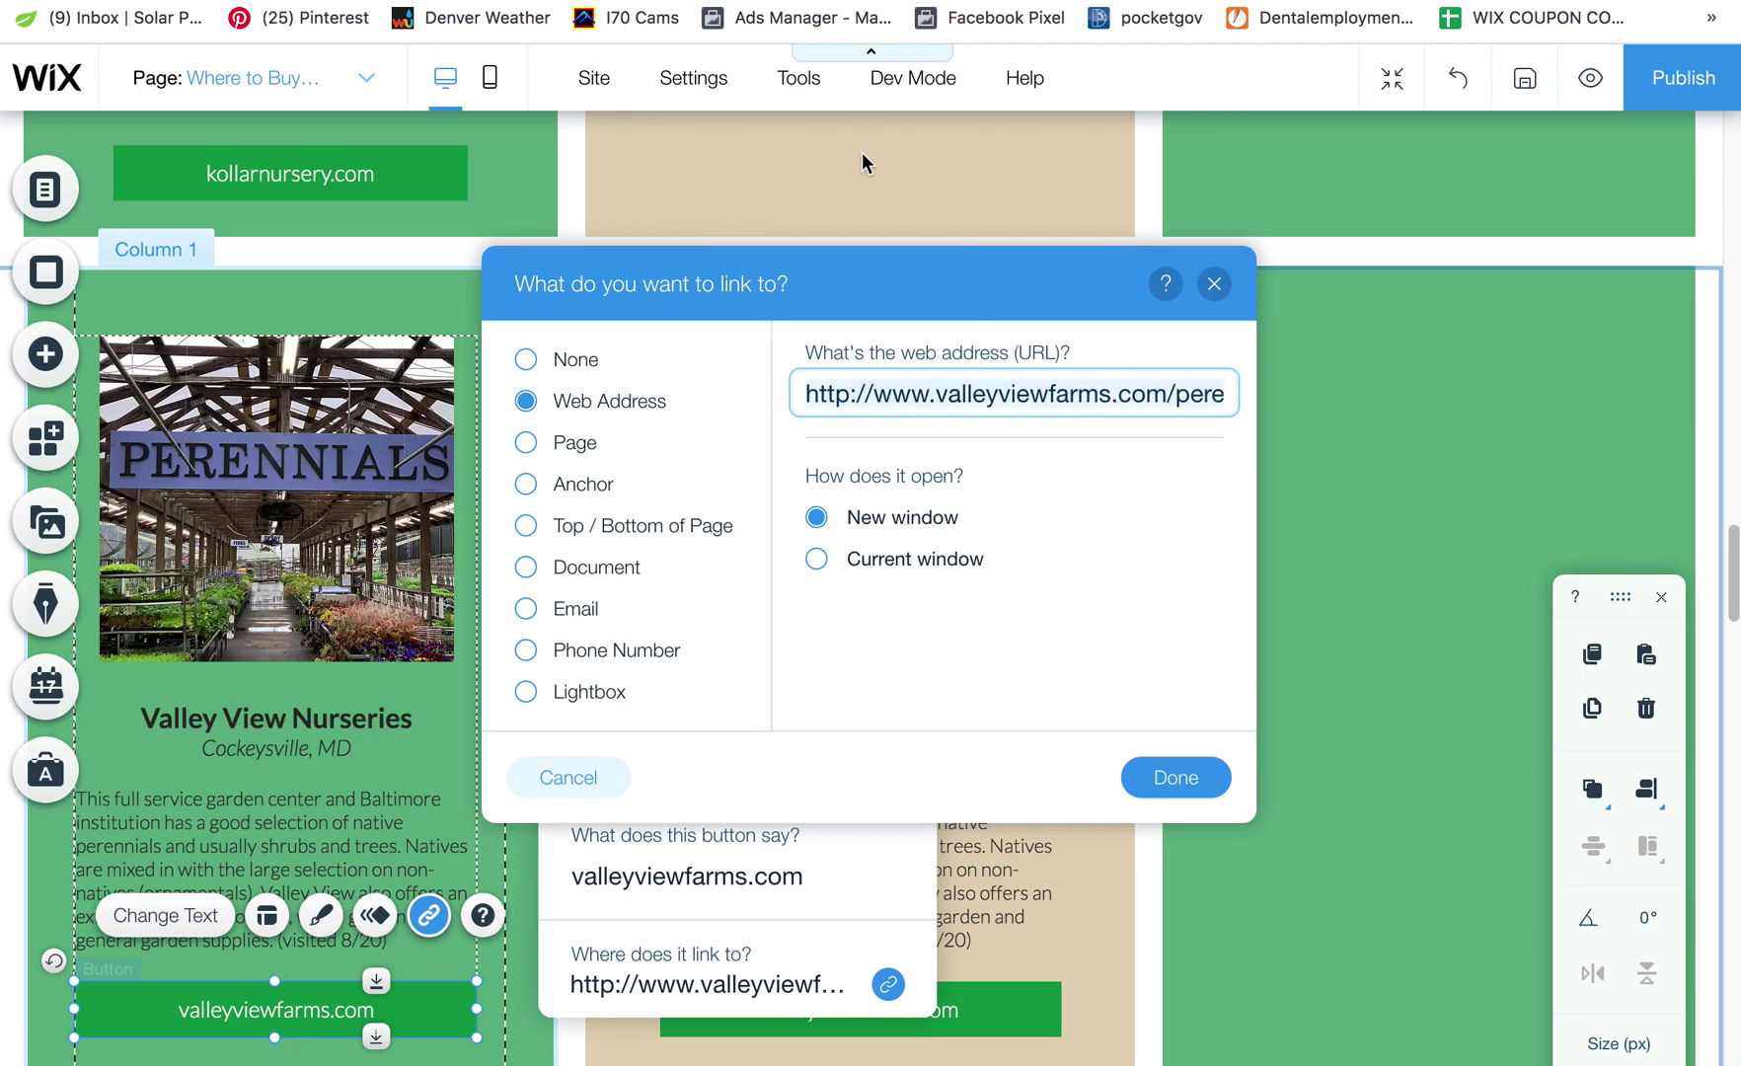
{"action": "key", "text": "ctrl+t"}
{"action": "type", "text": "http://www.valleyviewfarms.com/perennials.html"}
{"action": "key", "text": "Return"}
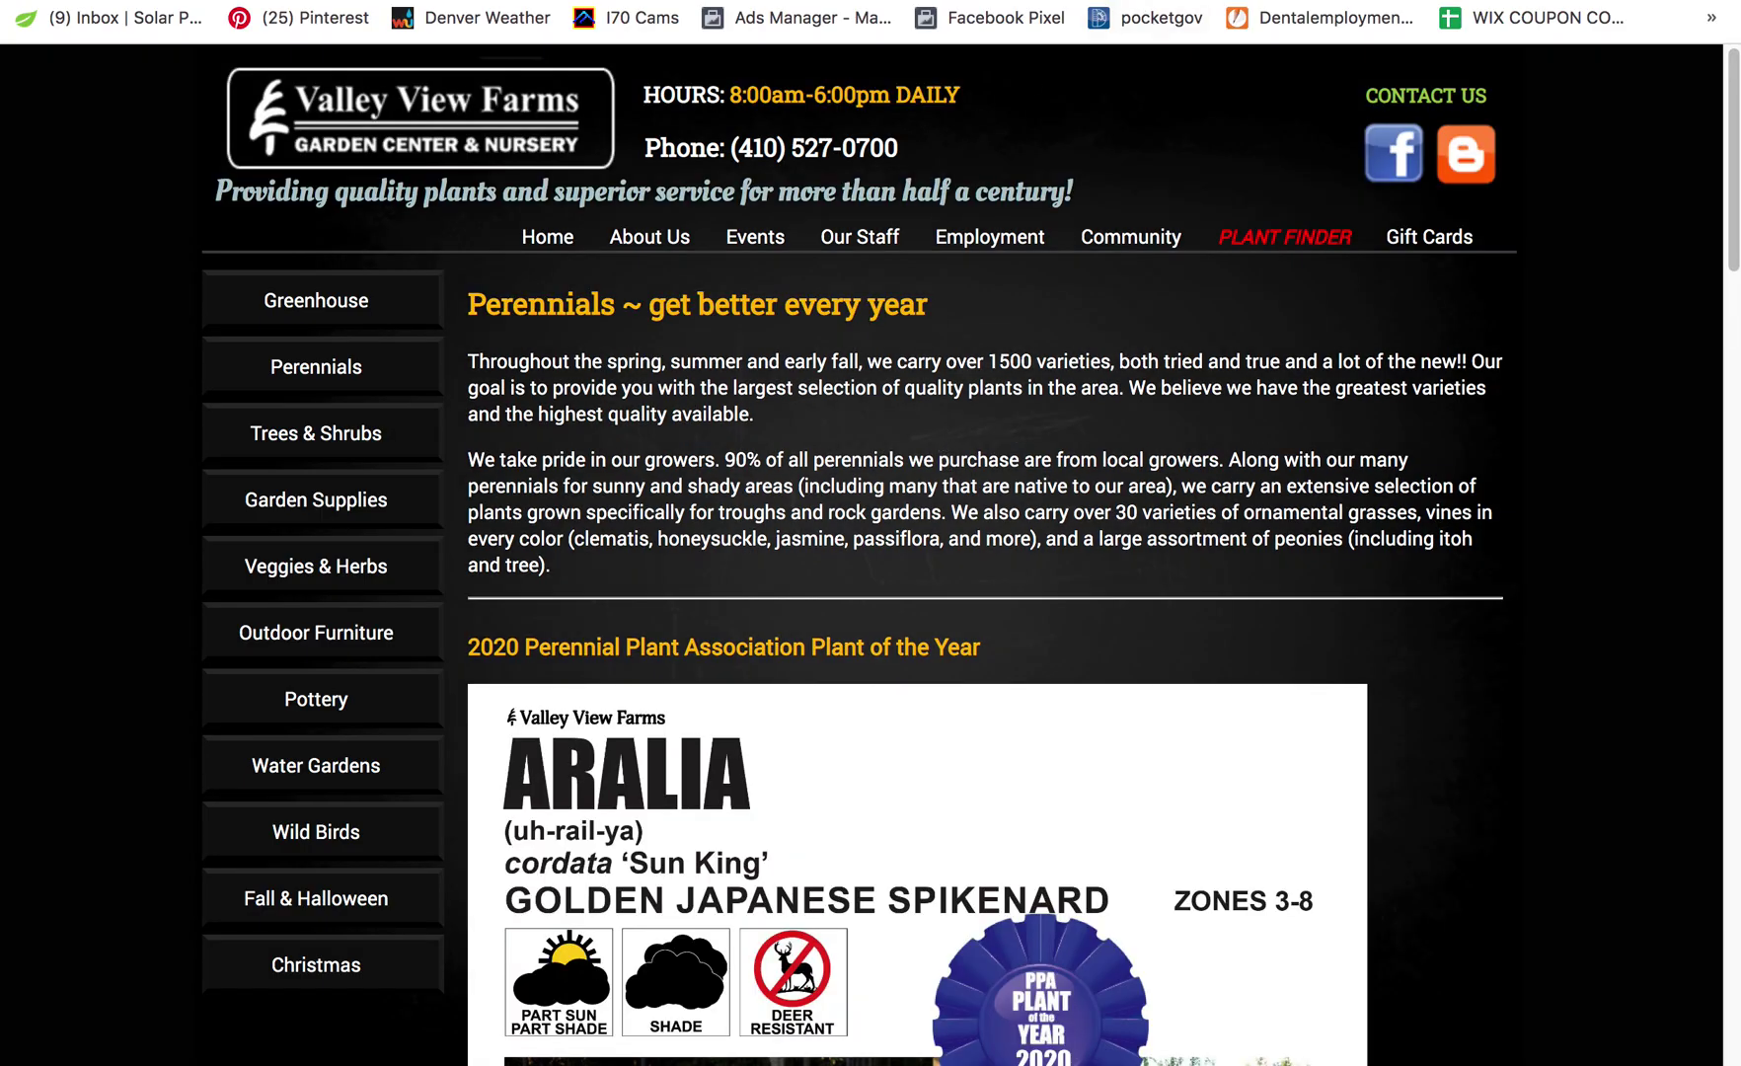
{"action": "mouse_move", "coordinate": [1283, 30]}
{"action": "left_click", "coordinate": [481, 87]}
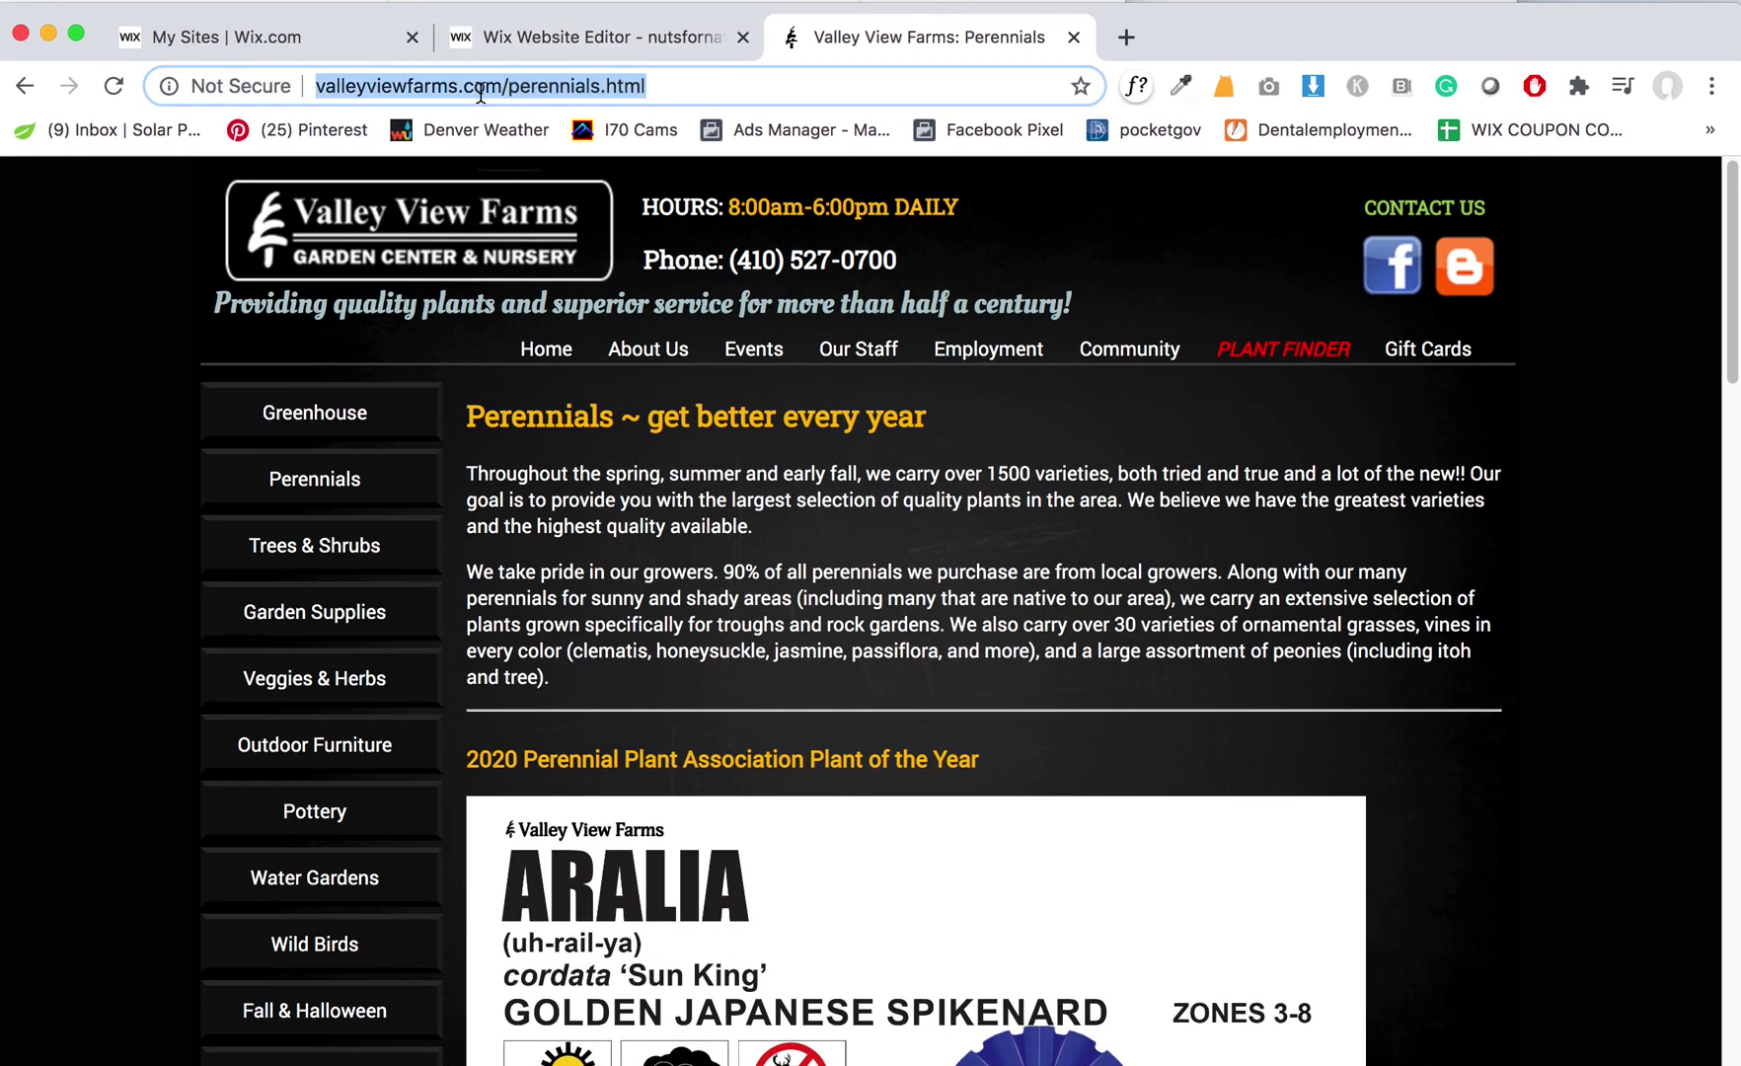
{"action": "left_click", "coordinate": [544, 91]}
{"action": "double_click", "coordinate": [582, 99]}
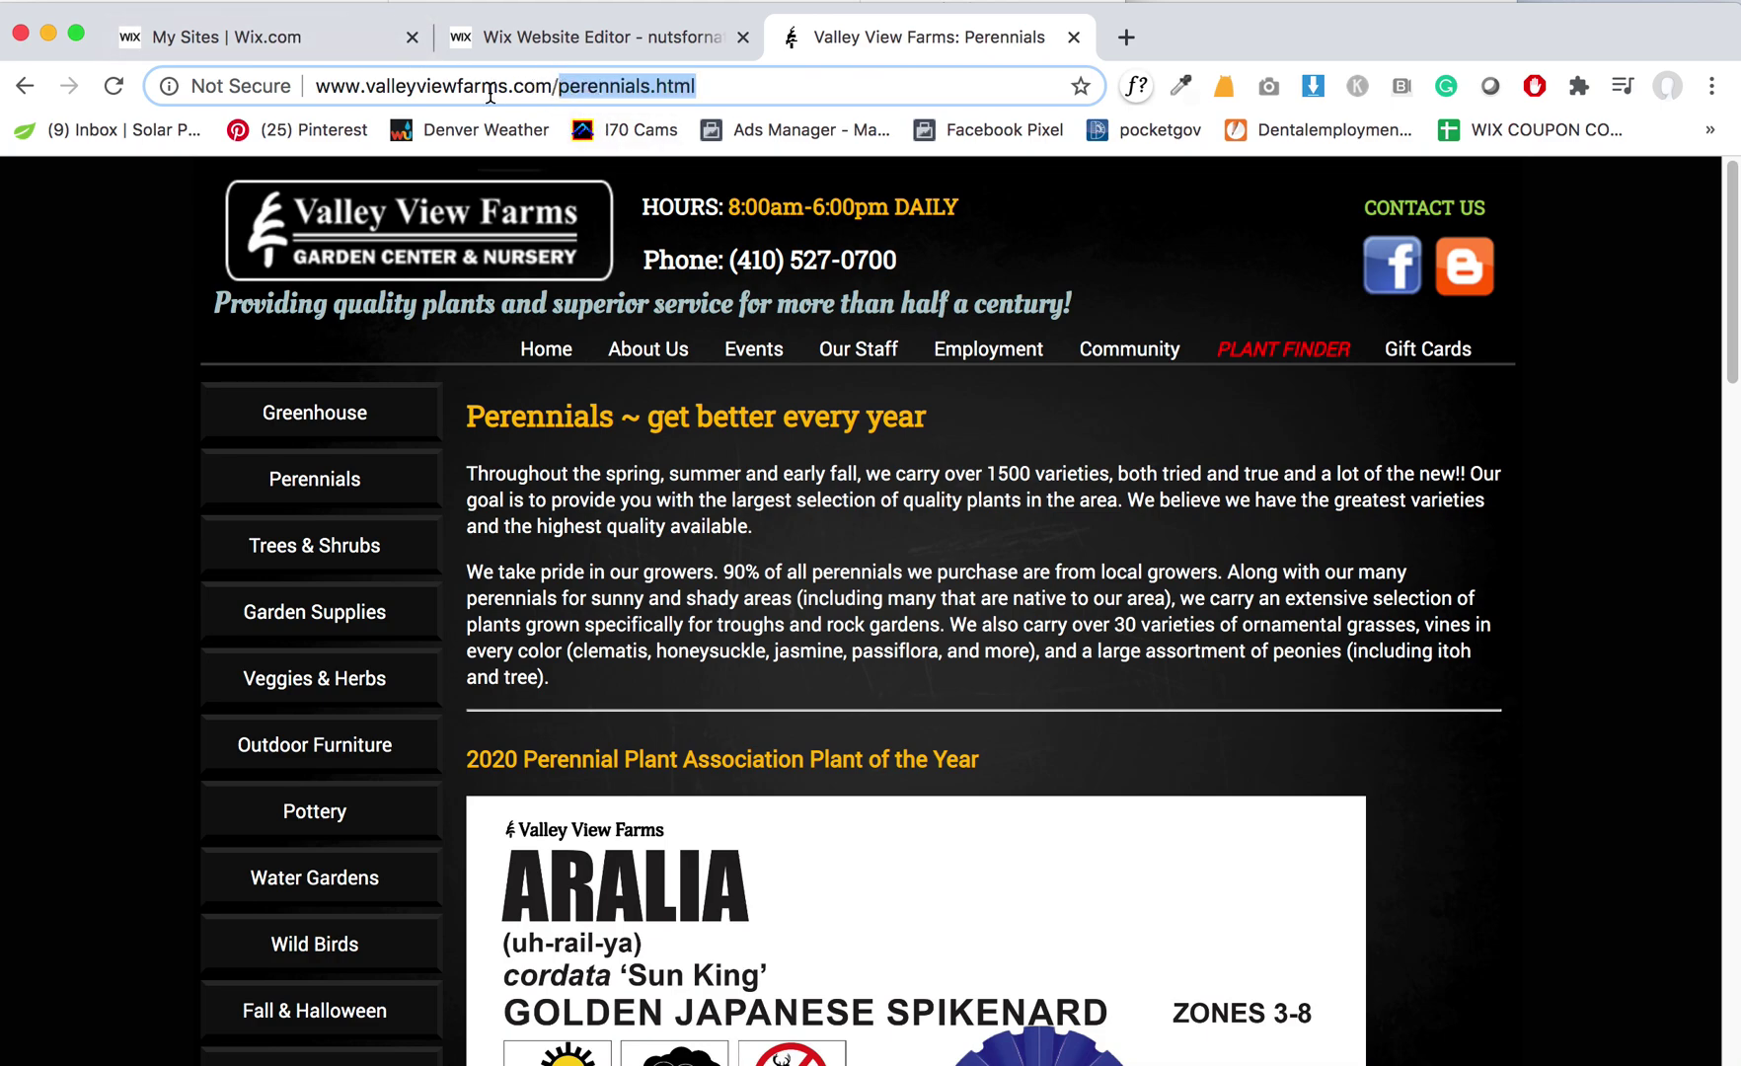
{"action": "triple_click", "coordinate": [661, 65]}
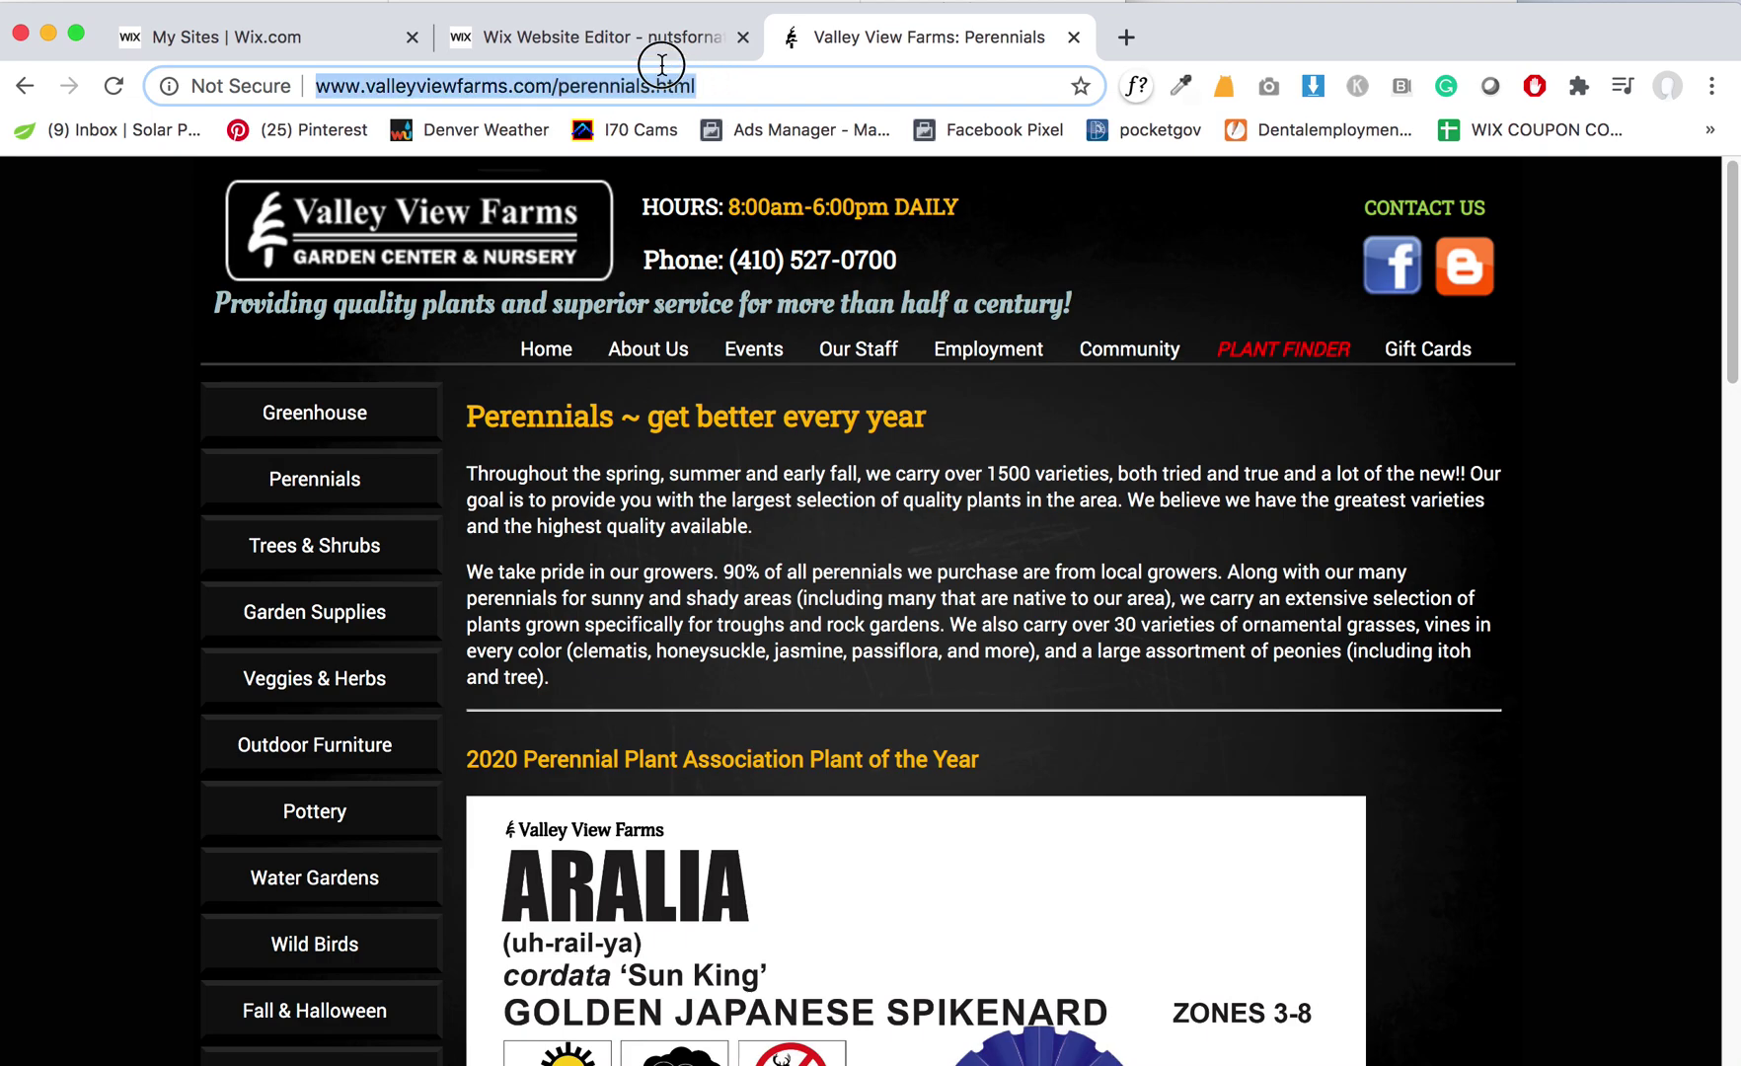
Step: Return to the Wix editor tab, paste the copied web address as the button's link and apply it
{"action": "left_click", "coordinate": [593, 40]}
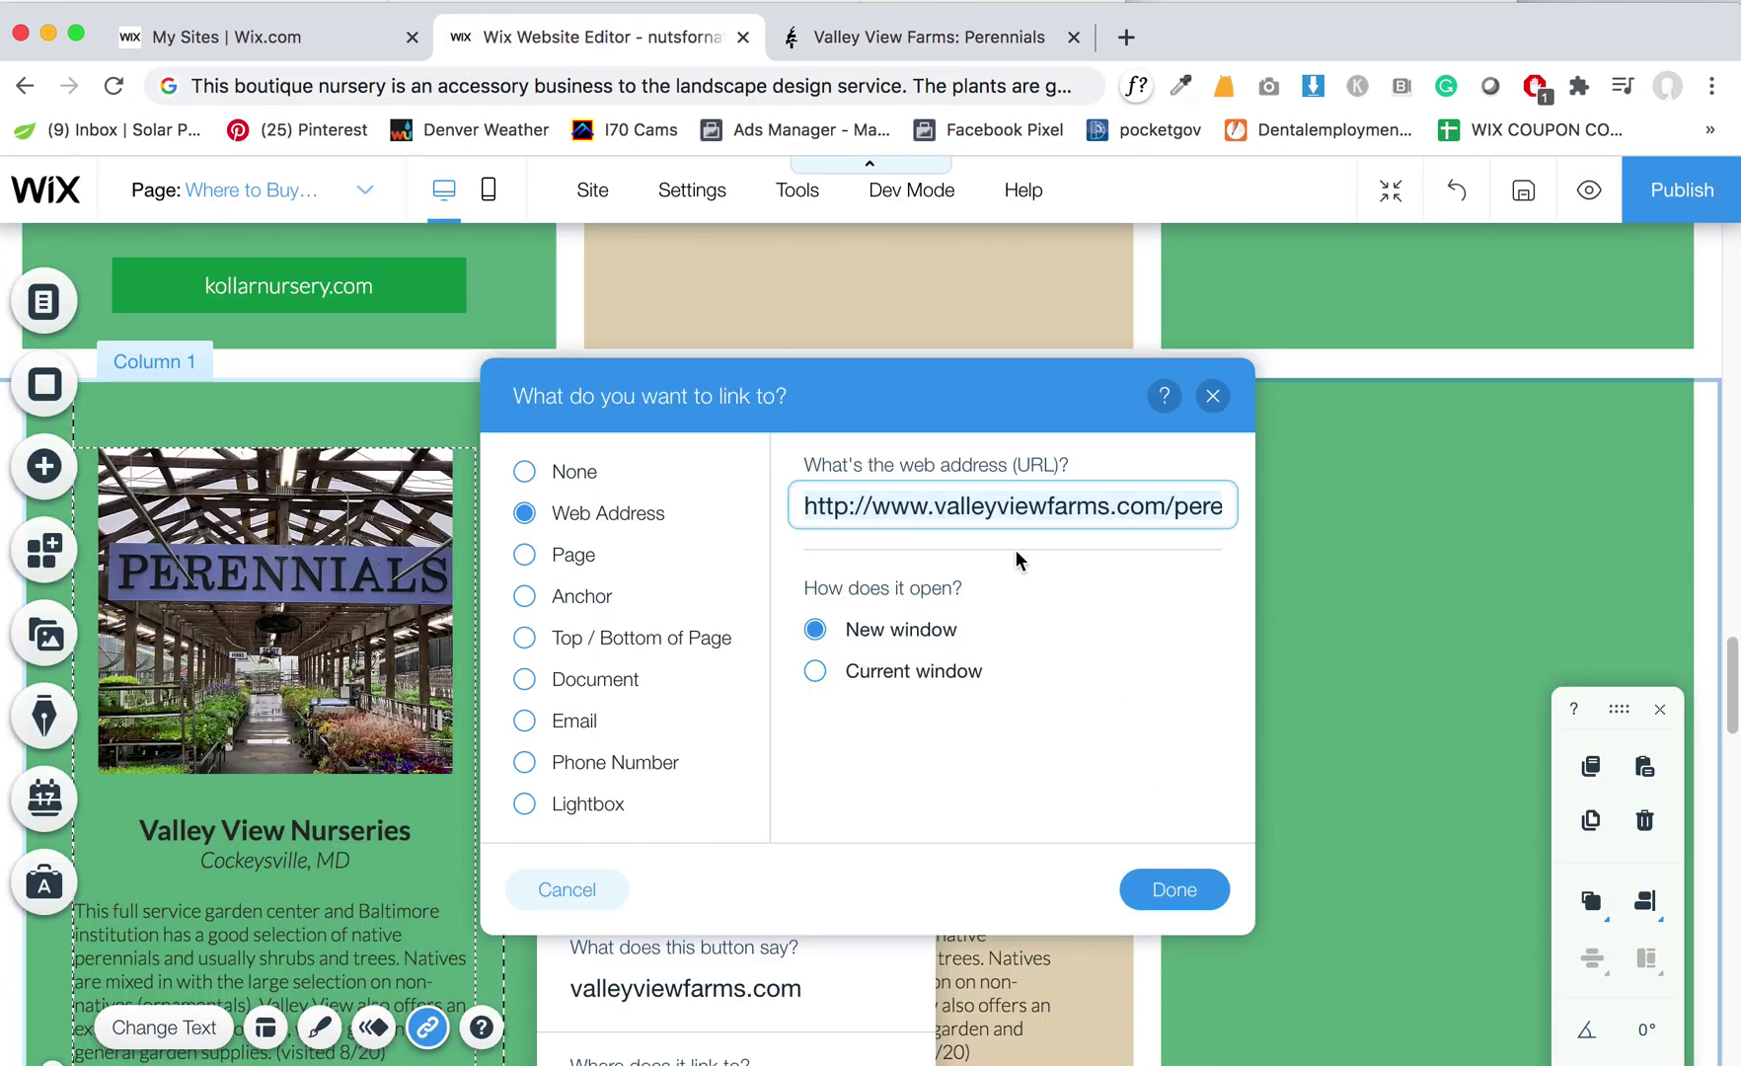
{"action": "key", "text": "ctrl+v"}
{"action": "left_click", "coordinate": [1183, 893]}
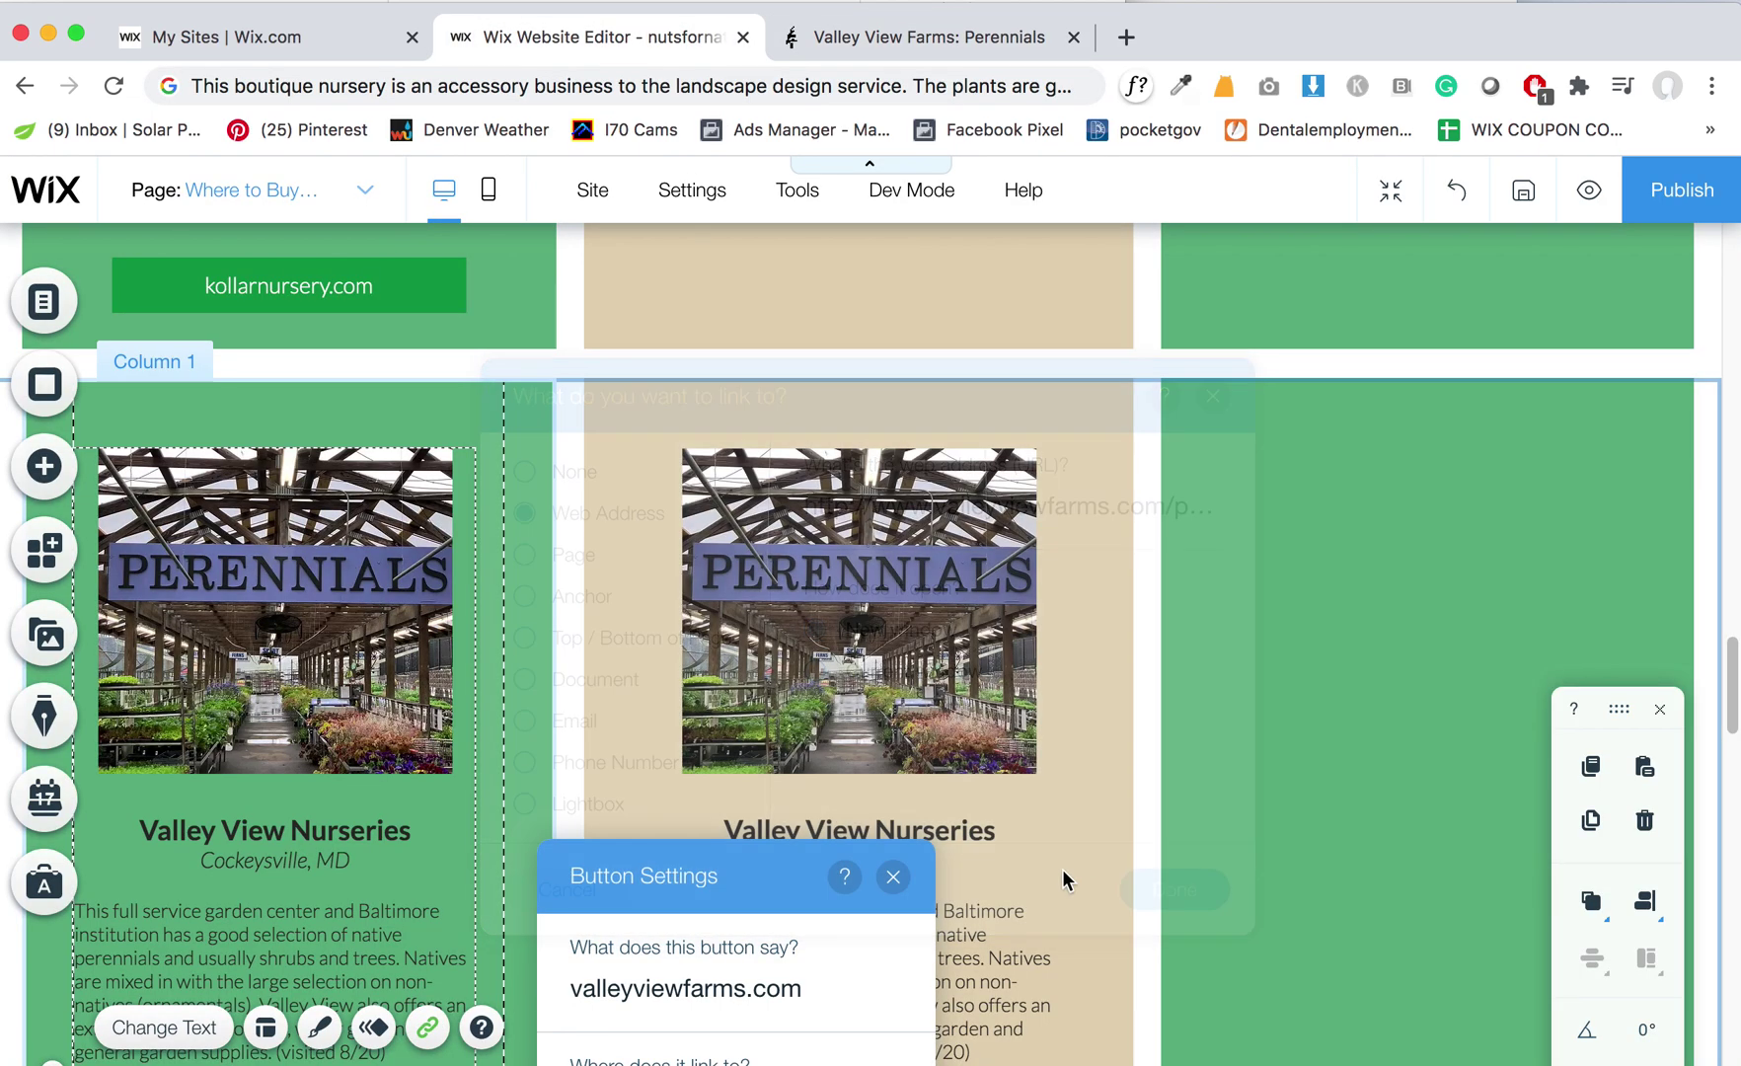
Step: Undo the recent edits to the copied listing until its title reads Valley View Nurseries, and select that listing's group
{"action": "mouse_move", "coordinate": [1673, 187]}
{"action": "left_click_drag", "start_coordinate": [1734, 723], "coordinate": [1734, 763]}
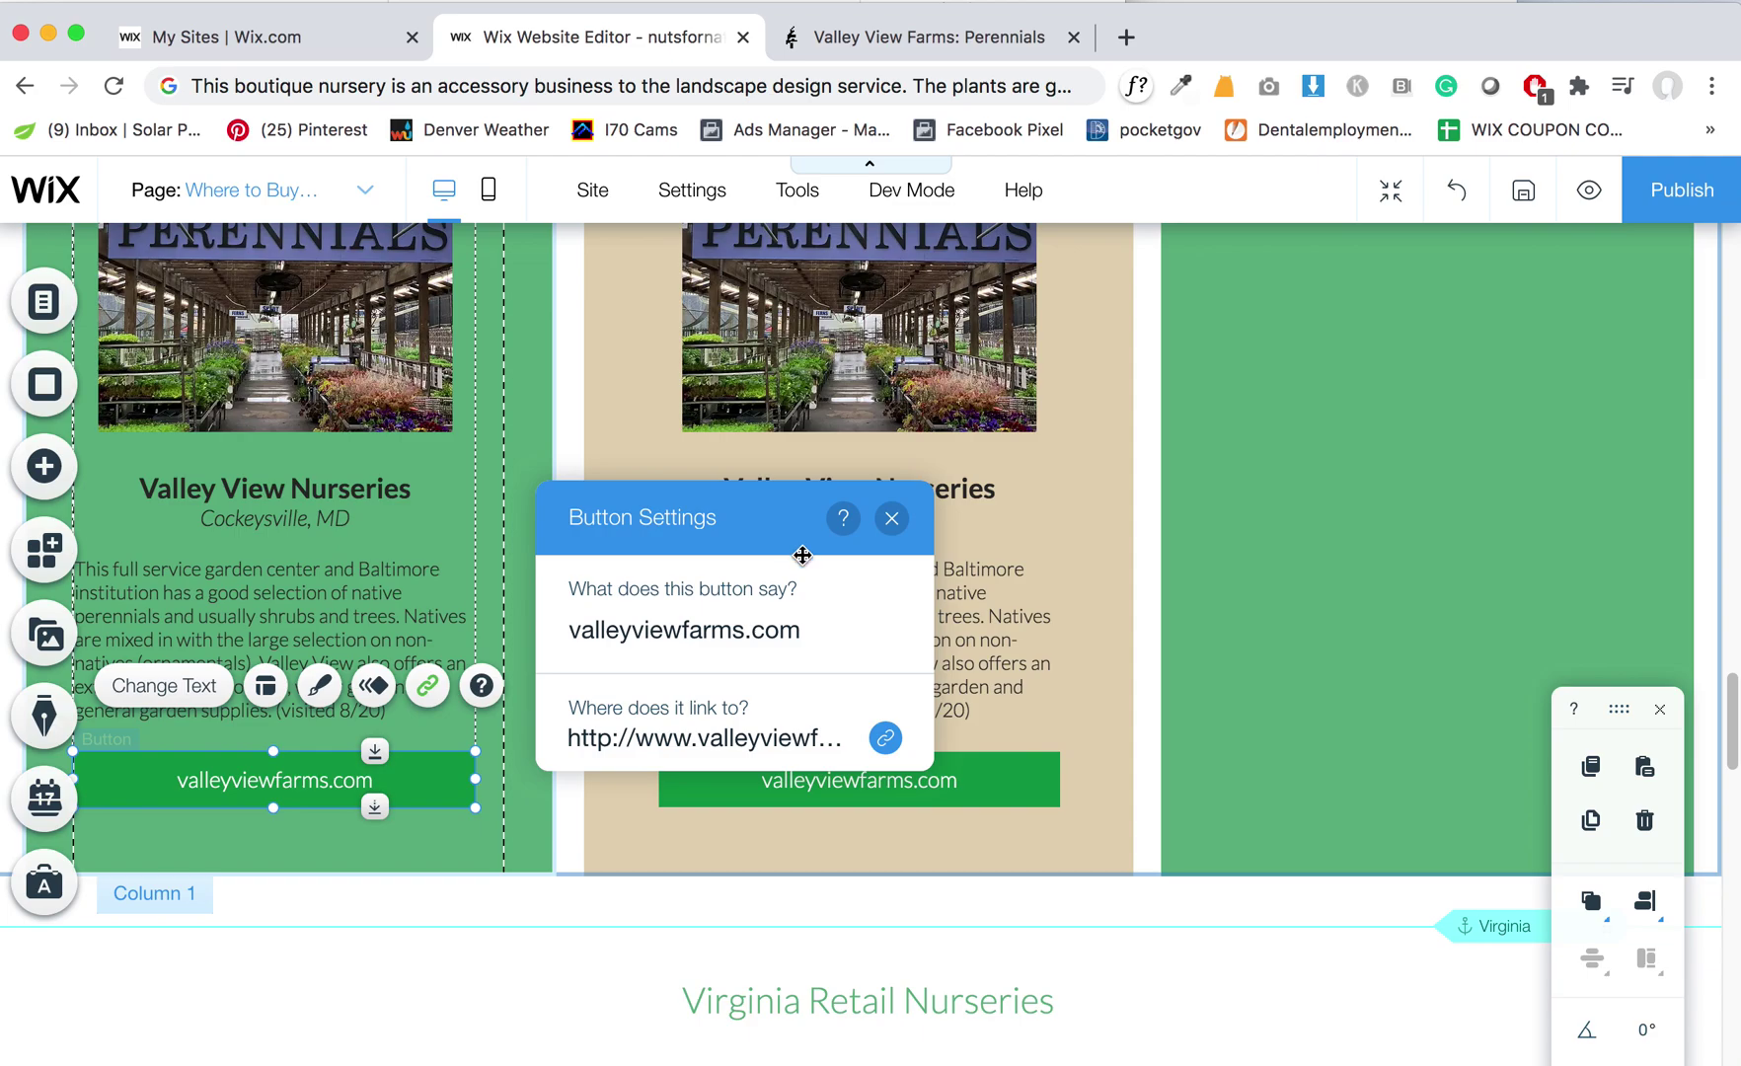
{"action": "left_click", "coordinate": [1456, 192]}
{"action": "left_click", "coordinate": [1244, 528]}
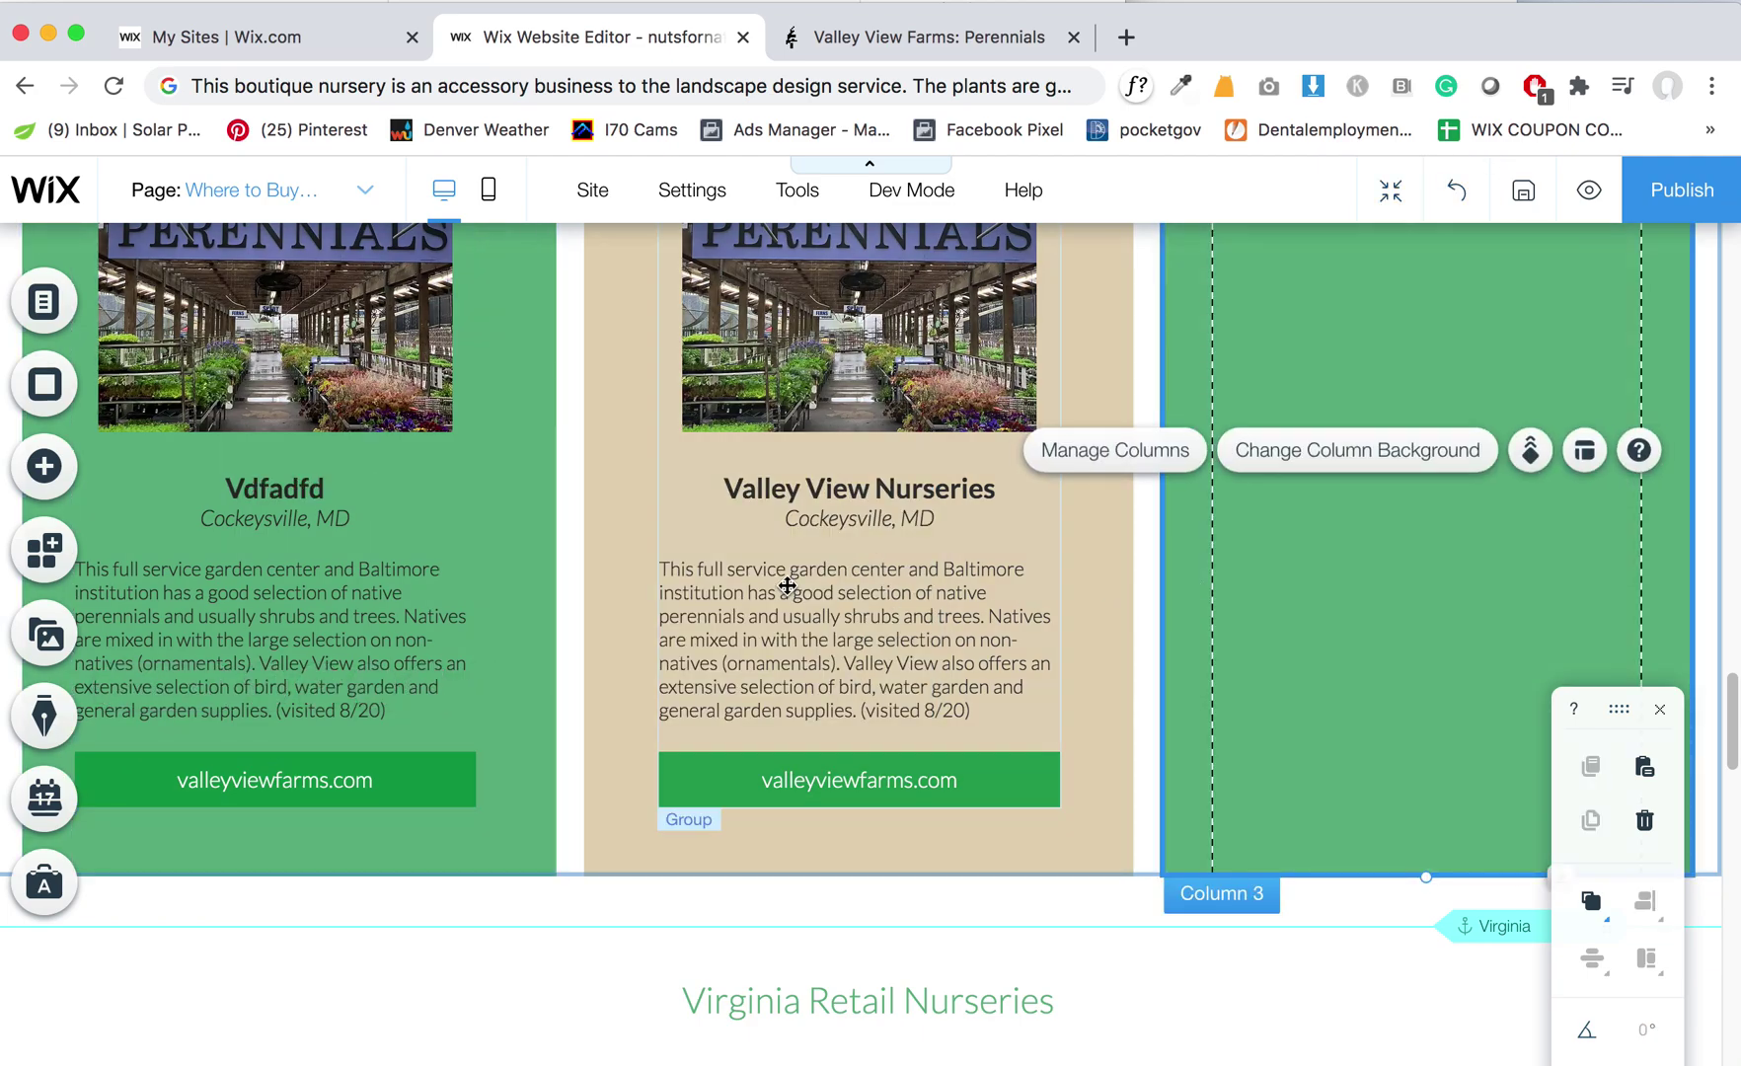
{"action": "left_click", "coordinate": [1456, 192]}
{"action": "left_click", "coordinate": [1011, 646]}
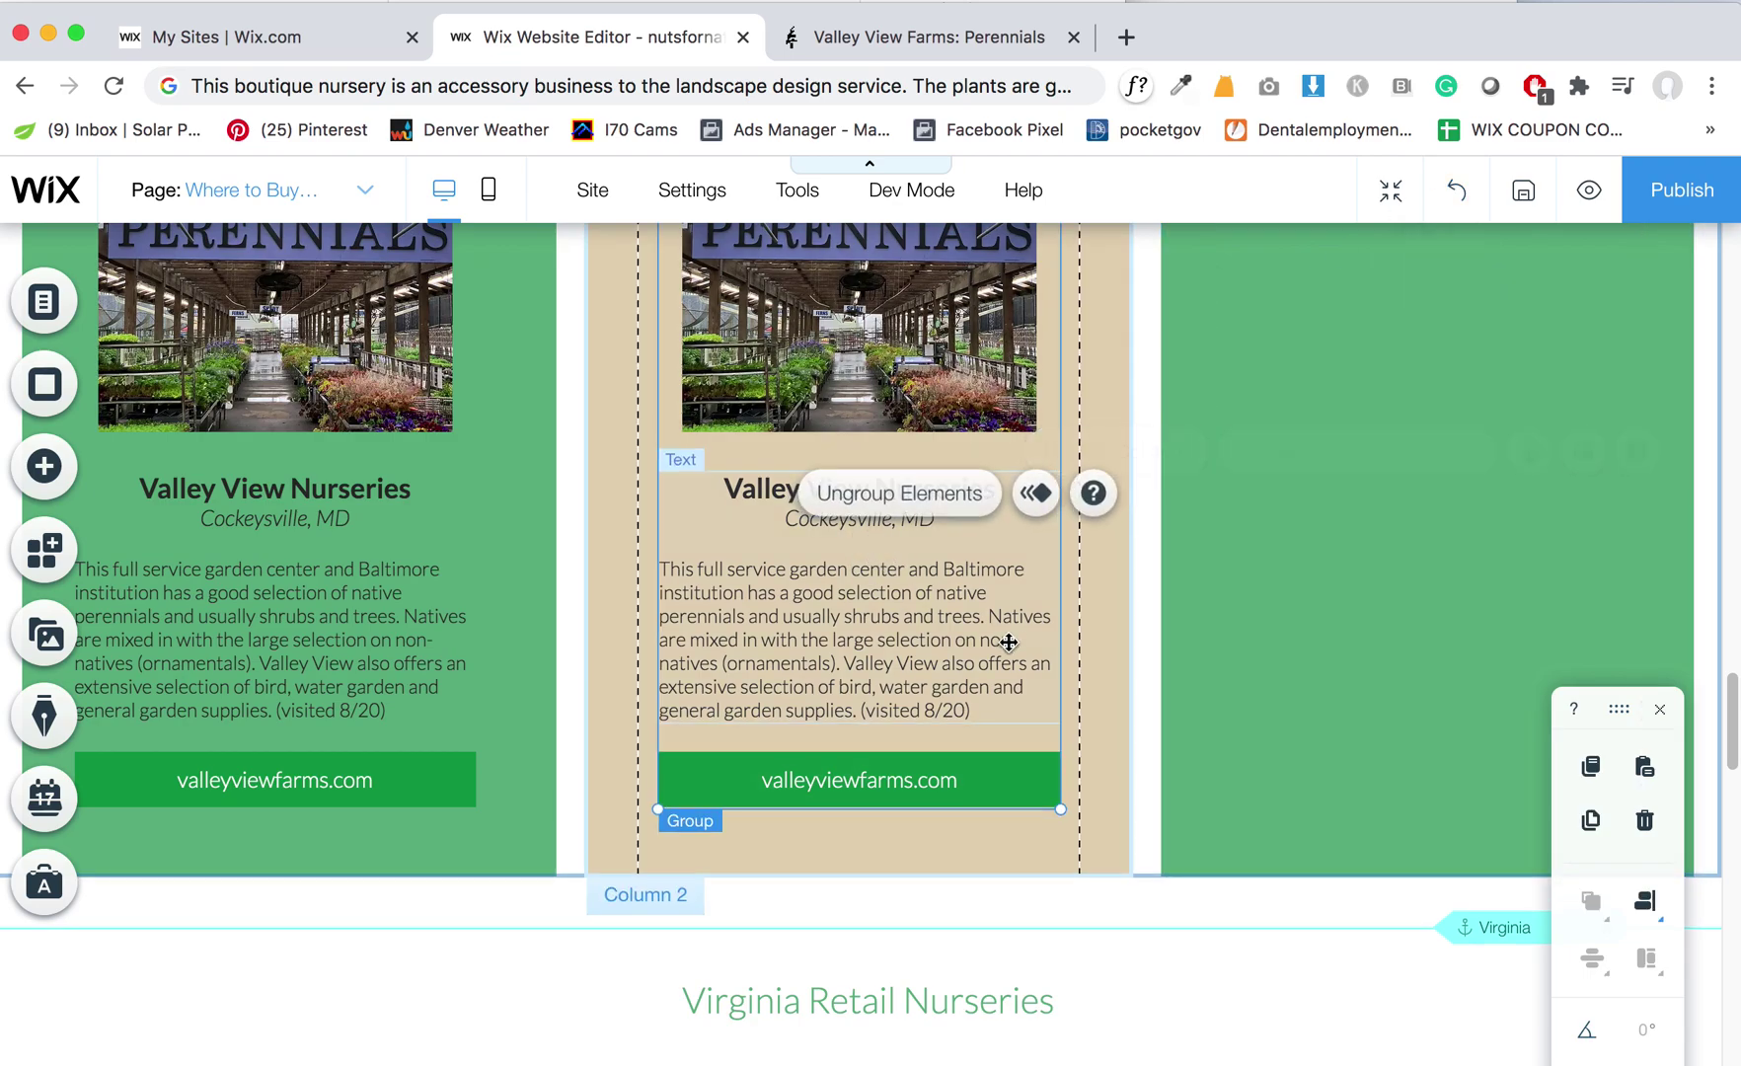
{"action": "scroll", "coordinate": [987, 642], "scroll_direction": "up", "scroll_amount": 1}
{"action": "left_click", "coordinate": [305, 446]}
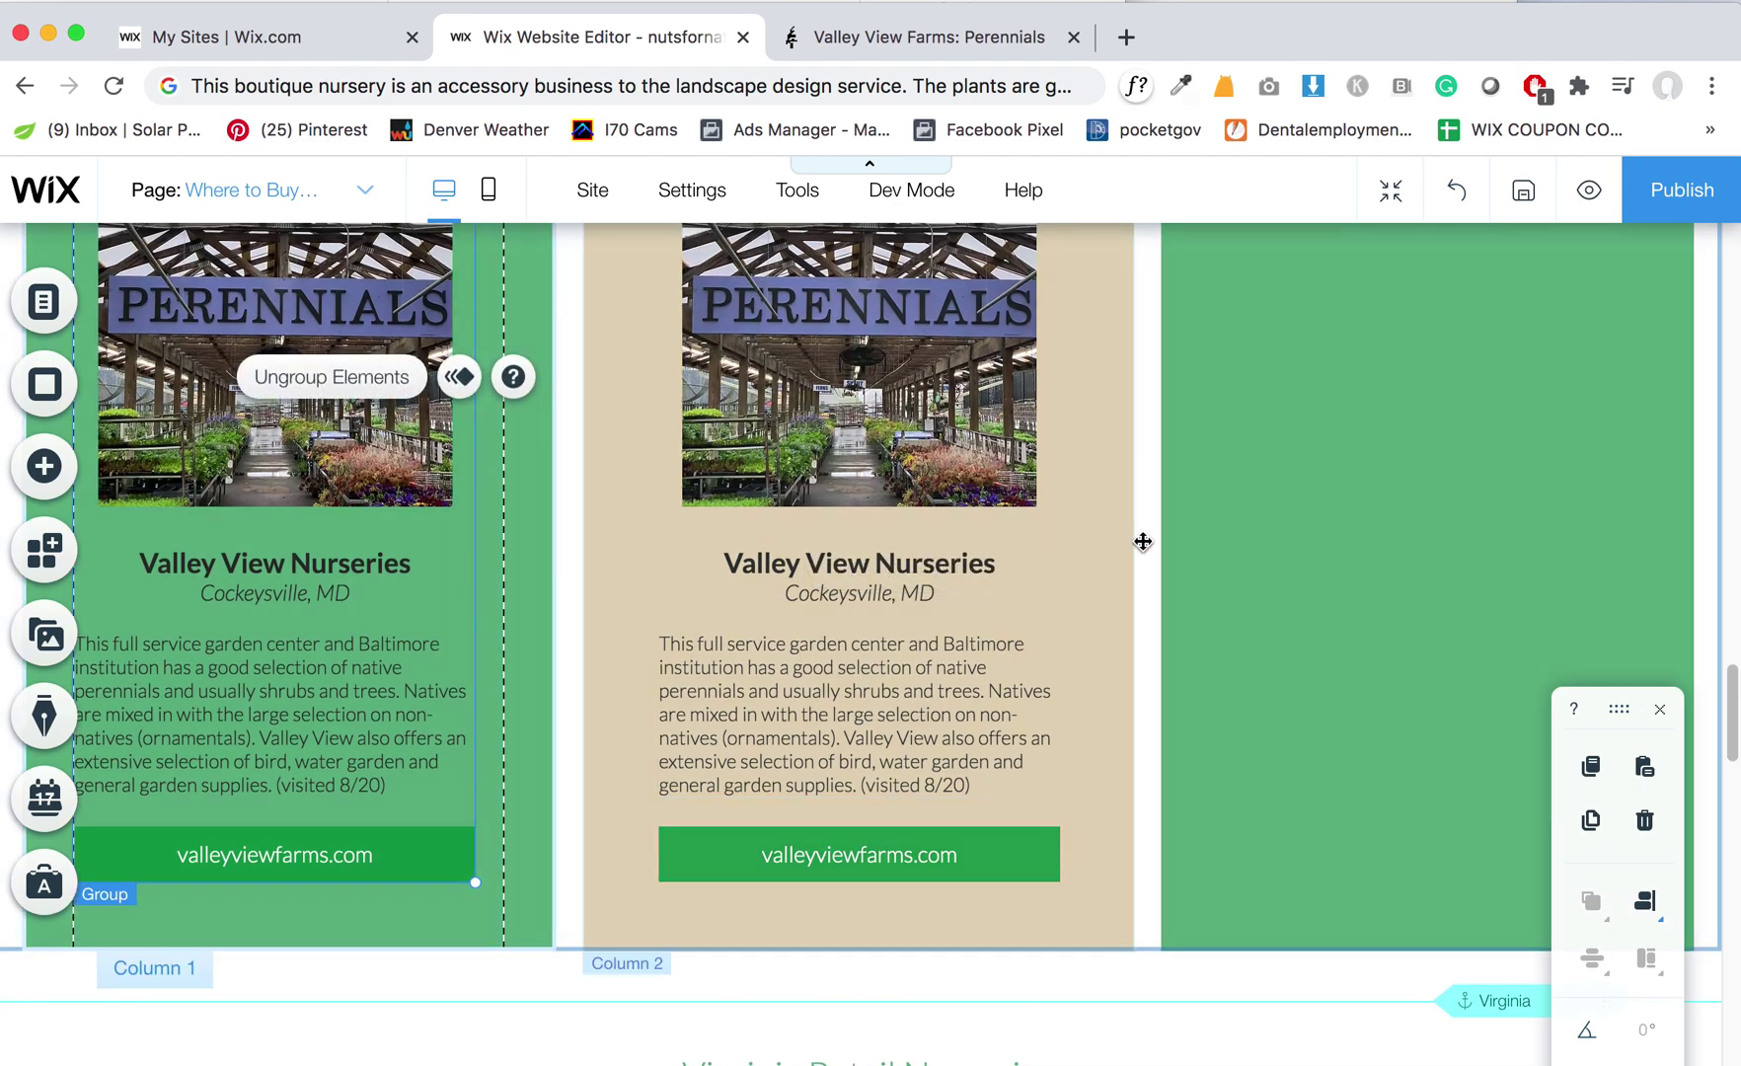
Step: Move the Patuxent Nursery group from the middle column above into the empty third column beside the Valley View Nurseries listings
{"action": "scroll", "coordinate": [1031, 593], "scroll_direction": "up", "scroll_amount": 5}
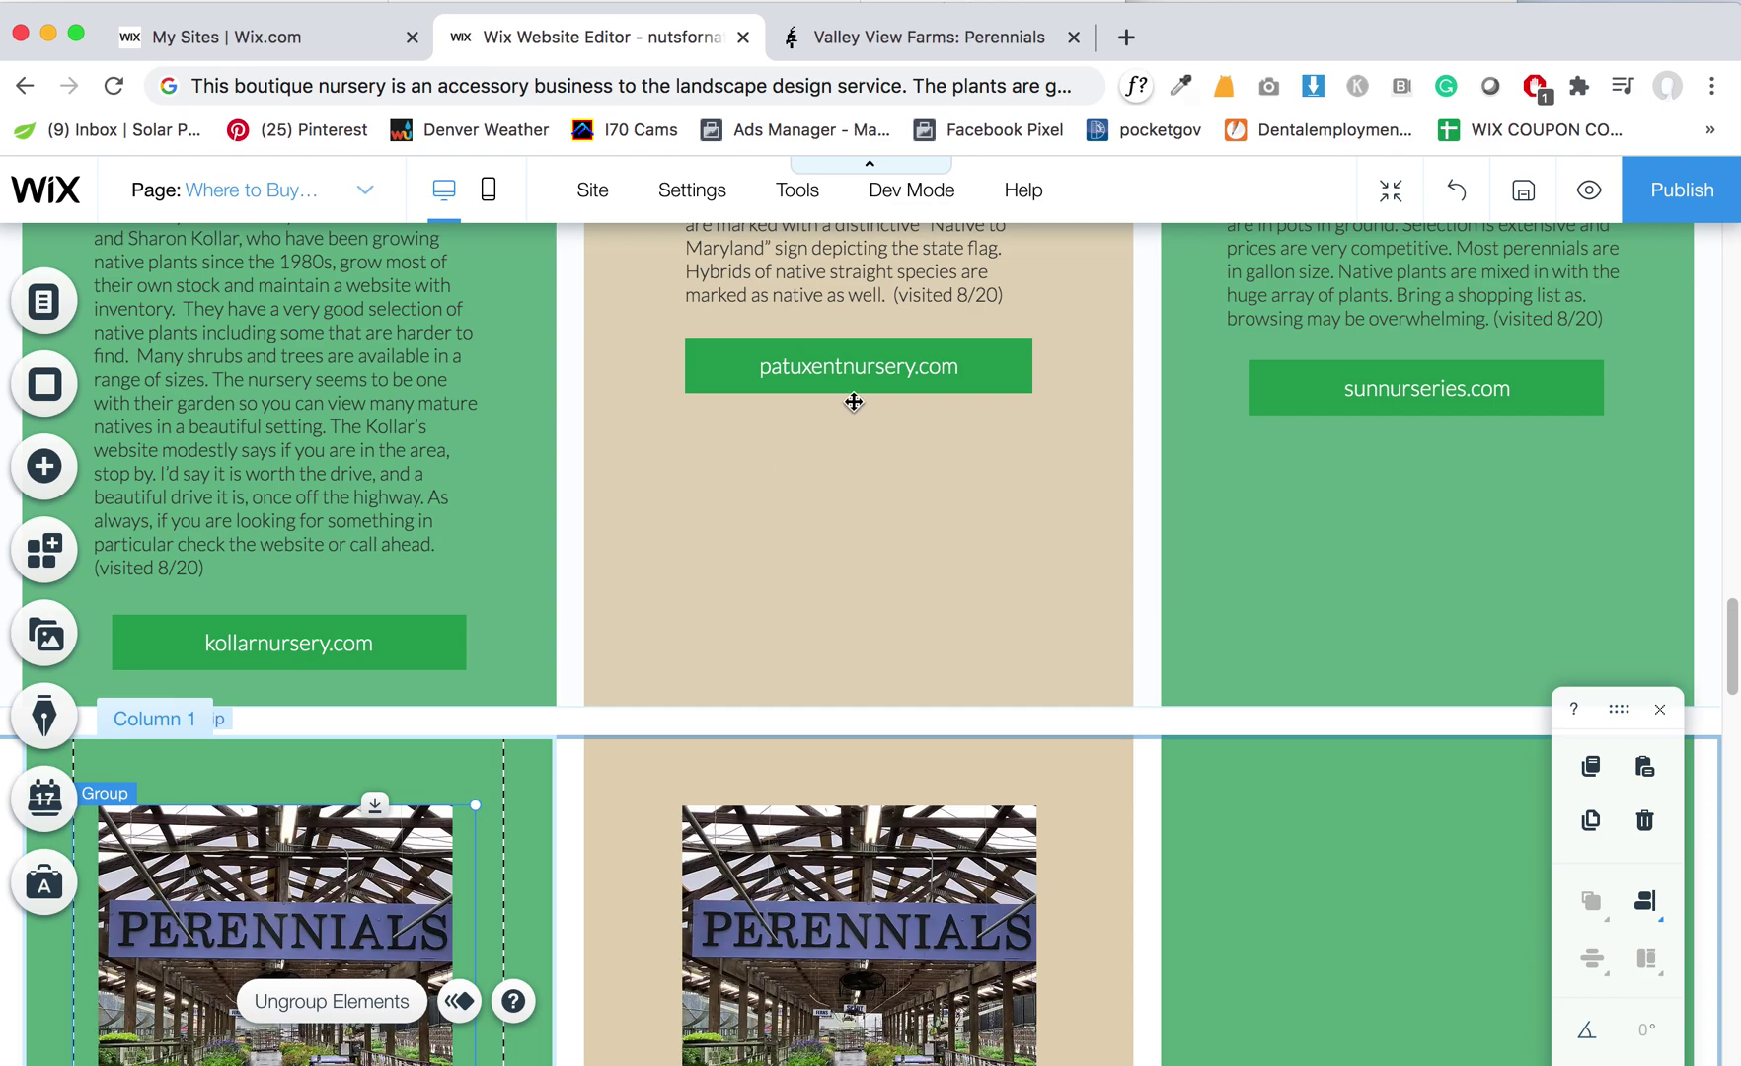
{"action": "scroll", "coordinate": [852, 401], "scroll_direction": "up", "scroll_amount": 5}
{"action": "left_click", "coordinate": [902, 474]}
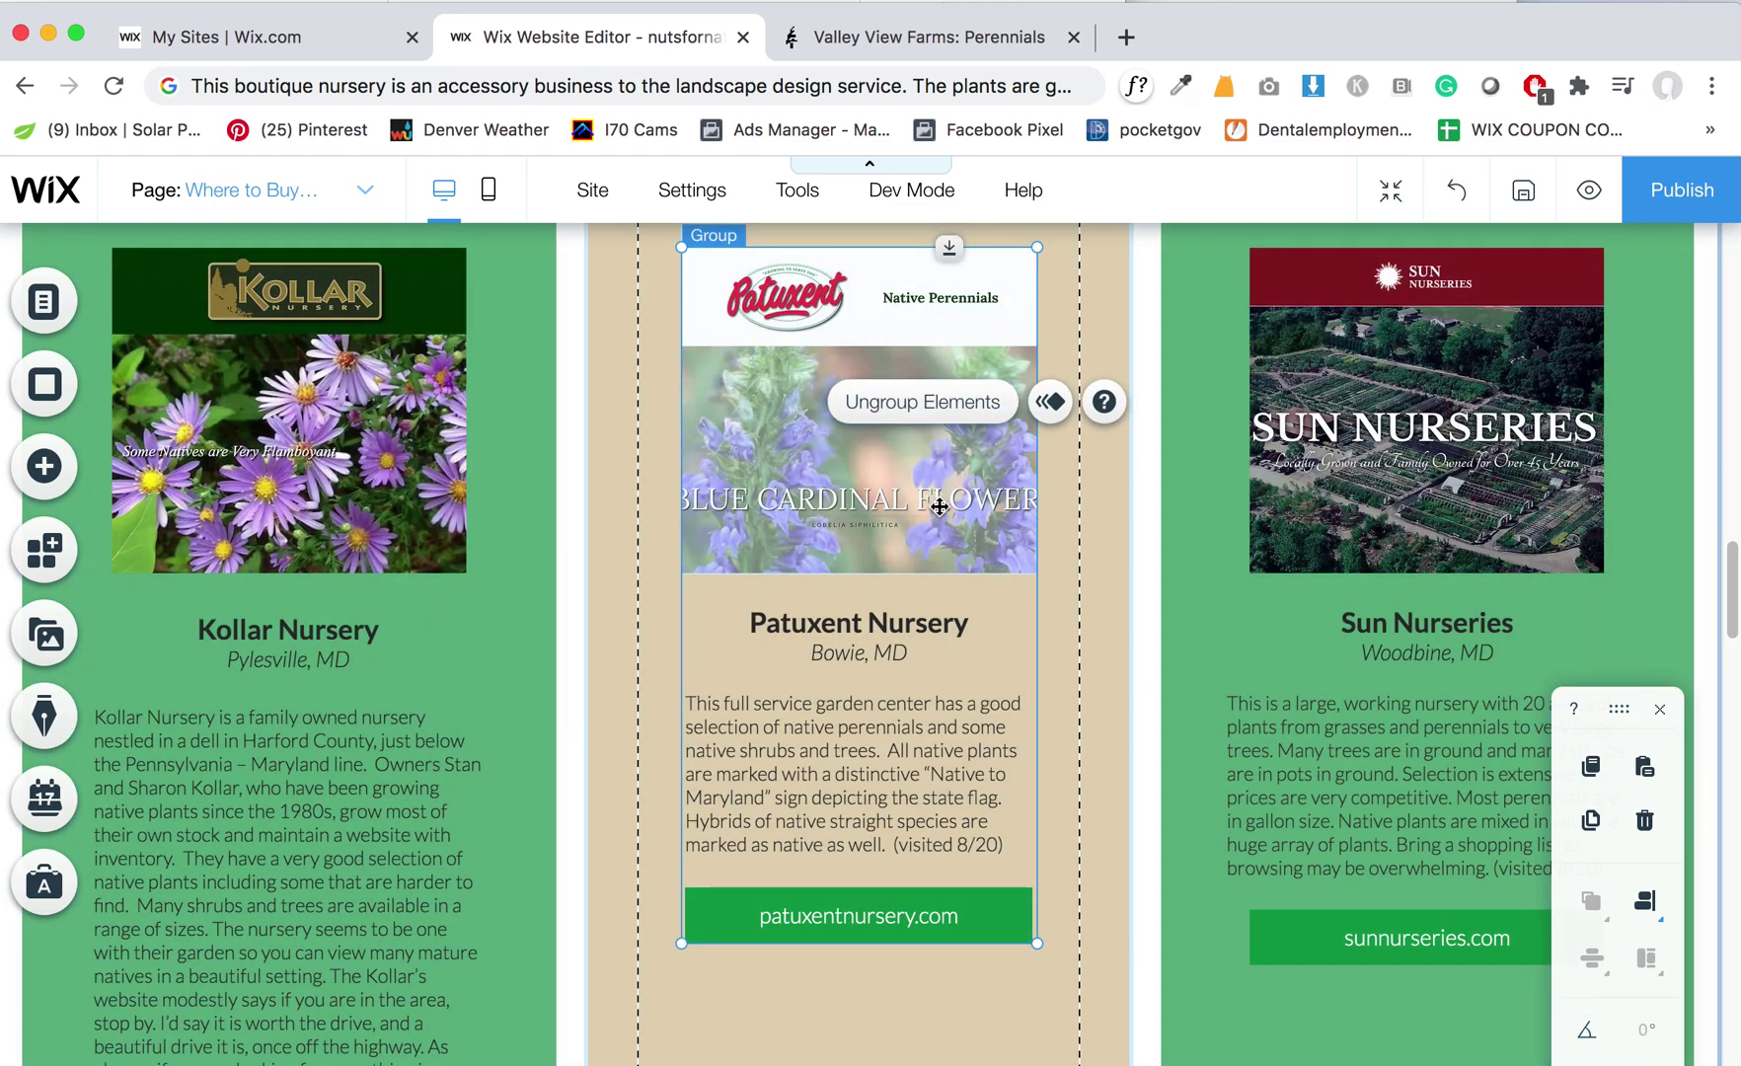
{"action": "scroll", "coordinate": [945, 537], "scroll_direction": "down", "scroll_amount": 2}
{"action": "left_click_drag", "start_coordinate": [775, 296], "coordinate": [1276, 762]}
{"action": "scroll", "coordinate": [1061, 781], "scroll_direction": "down", "scroll_amount": 7}
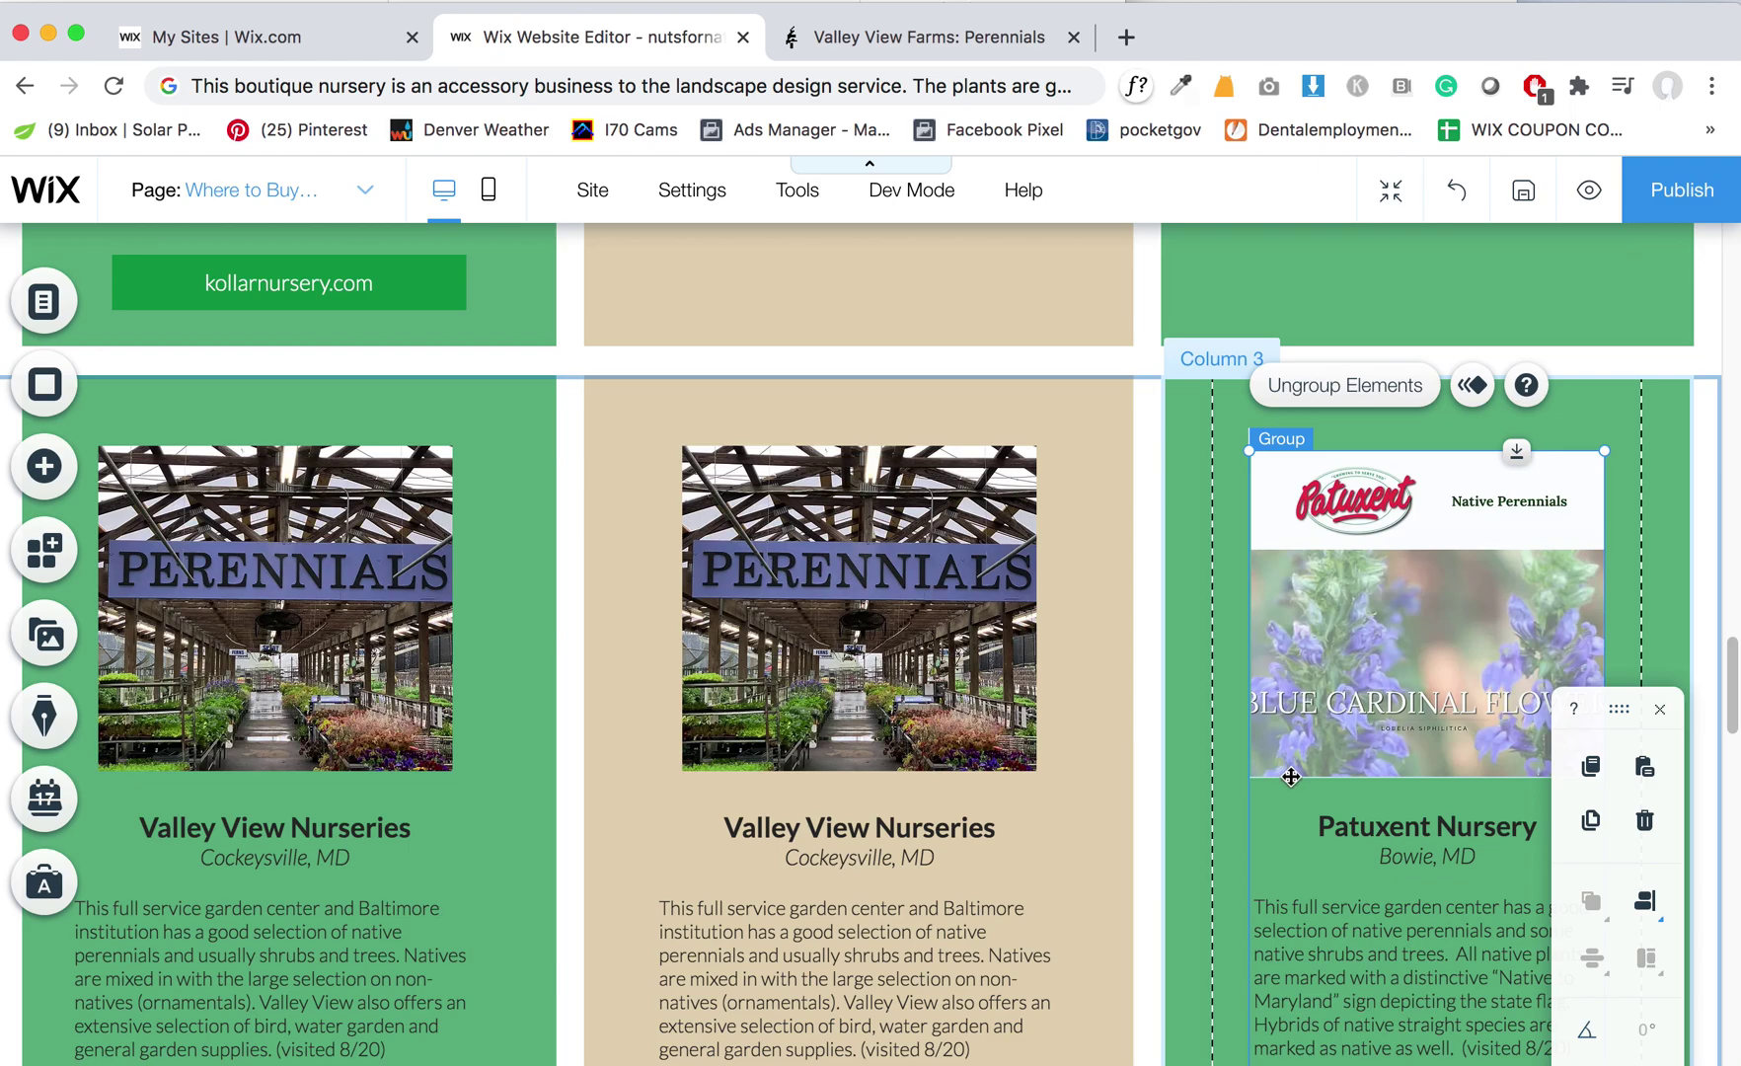
{"action": "left_click_drag", "start_coordinate": [1392, 750], "coordinate": [1398, 746]}
Step: Move the Valley View Nurseries copy from the first column up into the emptied middle column between Kollar Nursery and Sun Nurseries
{"action": "left_click_drag", "start_coordinate": [329, 677], "coordinate": [831, 343]}
{"action": "scroll", "coordinate": [843, 513], "scroll_direction": "up", "scroll_amount": 5}
{"action": "left_click_drag", "start_coordinate": [904, 526], "coordinate": [997, 163]}
{"action": "scroll", "coordinate": [889, 494], "scroll_direction": "up", "scroll_amount": 4}
{"action": "left_click_drag", "start_coordinate": [916, 688], "coordinate": [896, 314]}
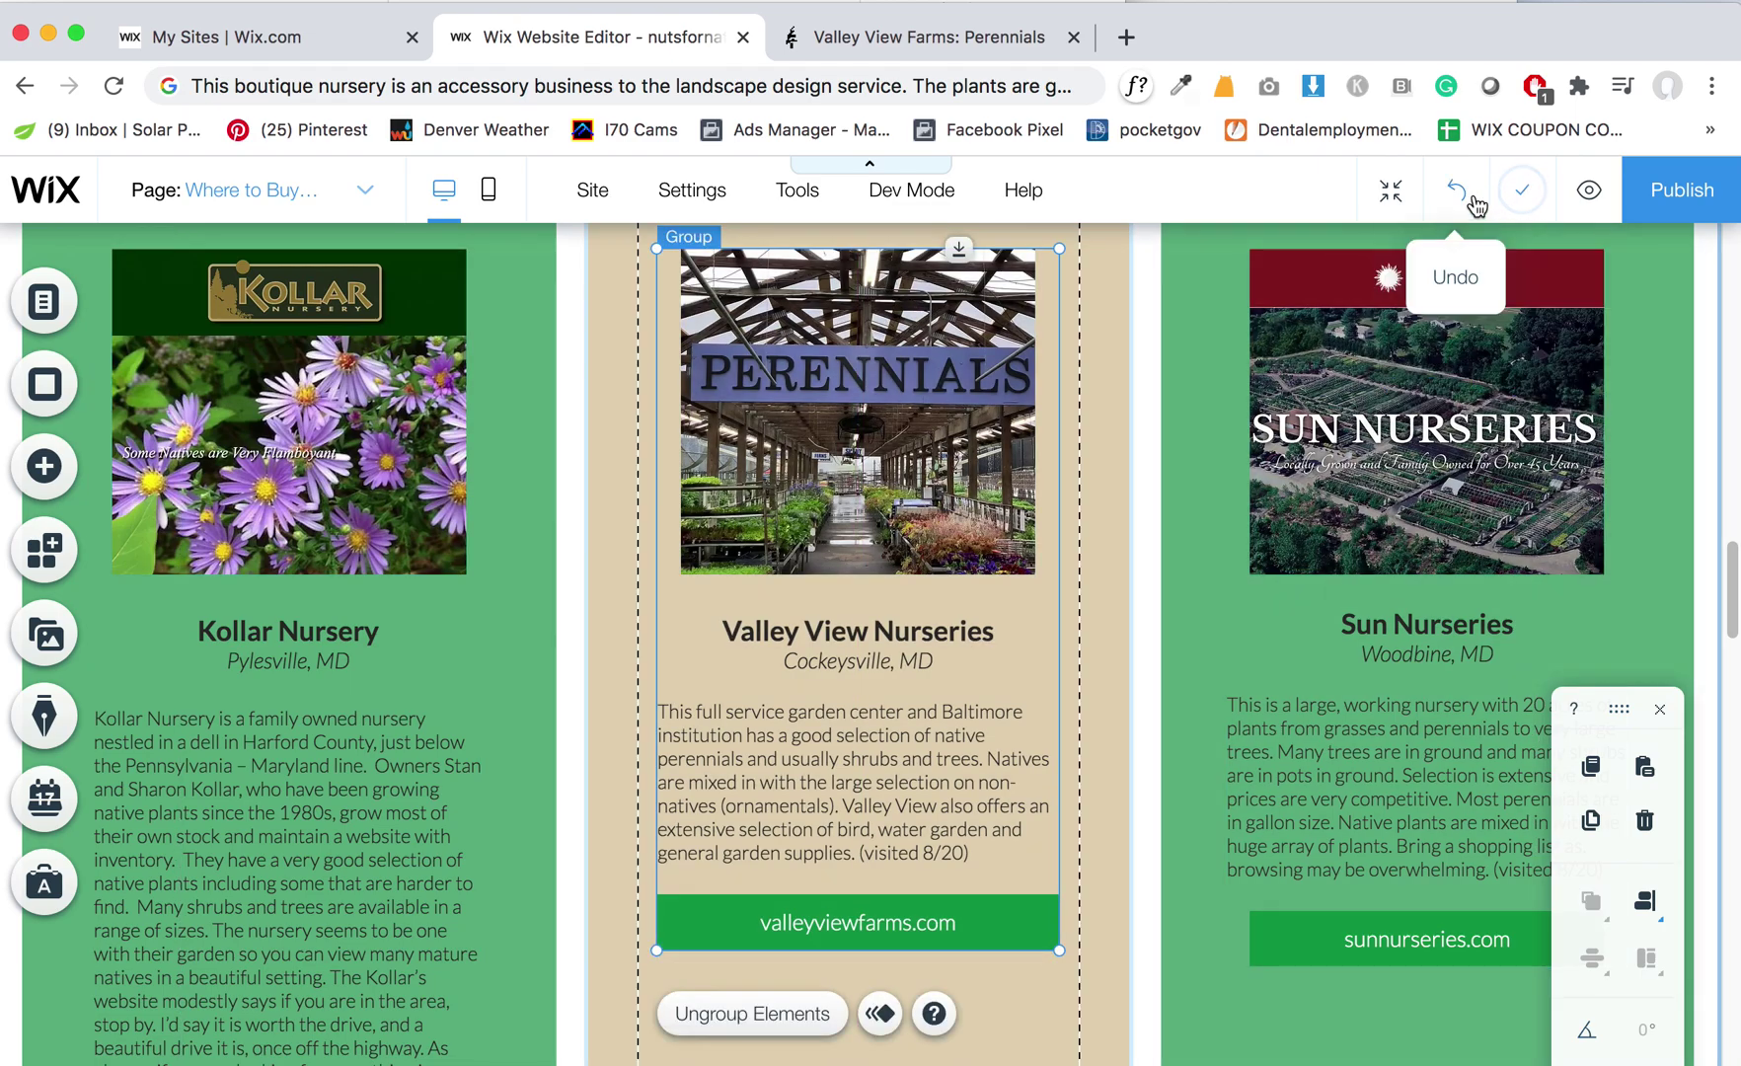
Step: Undo the moves that placed the Valley View Nurseries copy between Kollar Nursery and Sun Nurseries
{"action": "left_click", "coordinate": [1457, 191]}
{"action": "left_click", "coordinate": [1457, 192]}
{"action": "left_click", "coordinate": [1457, 192]}
{"action": "left_click", "coordinate": [1456, 191]}
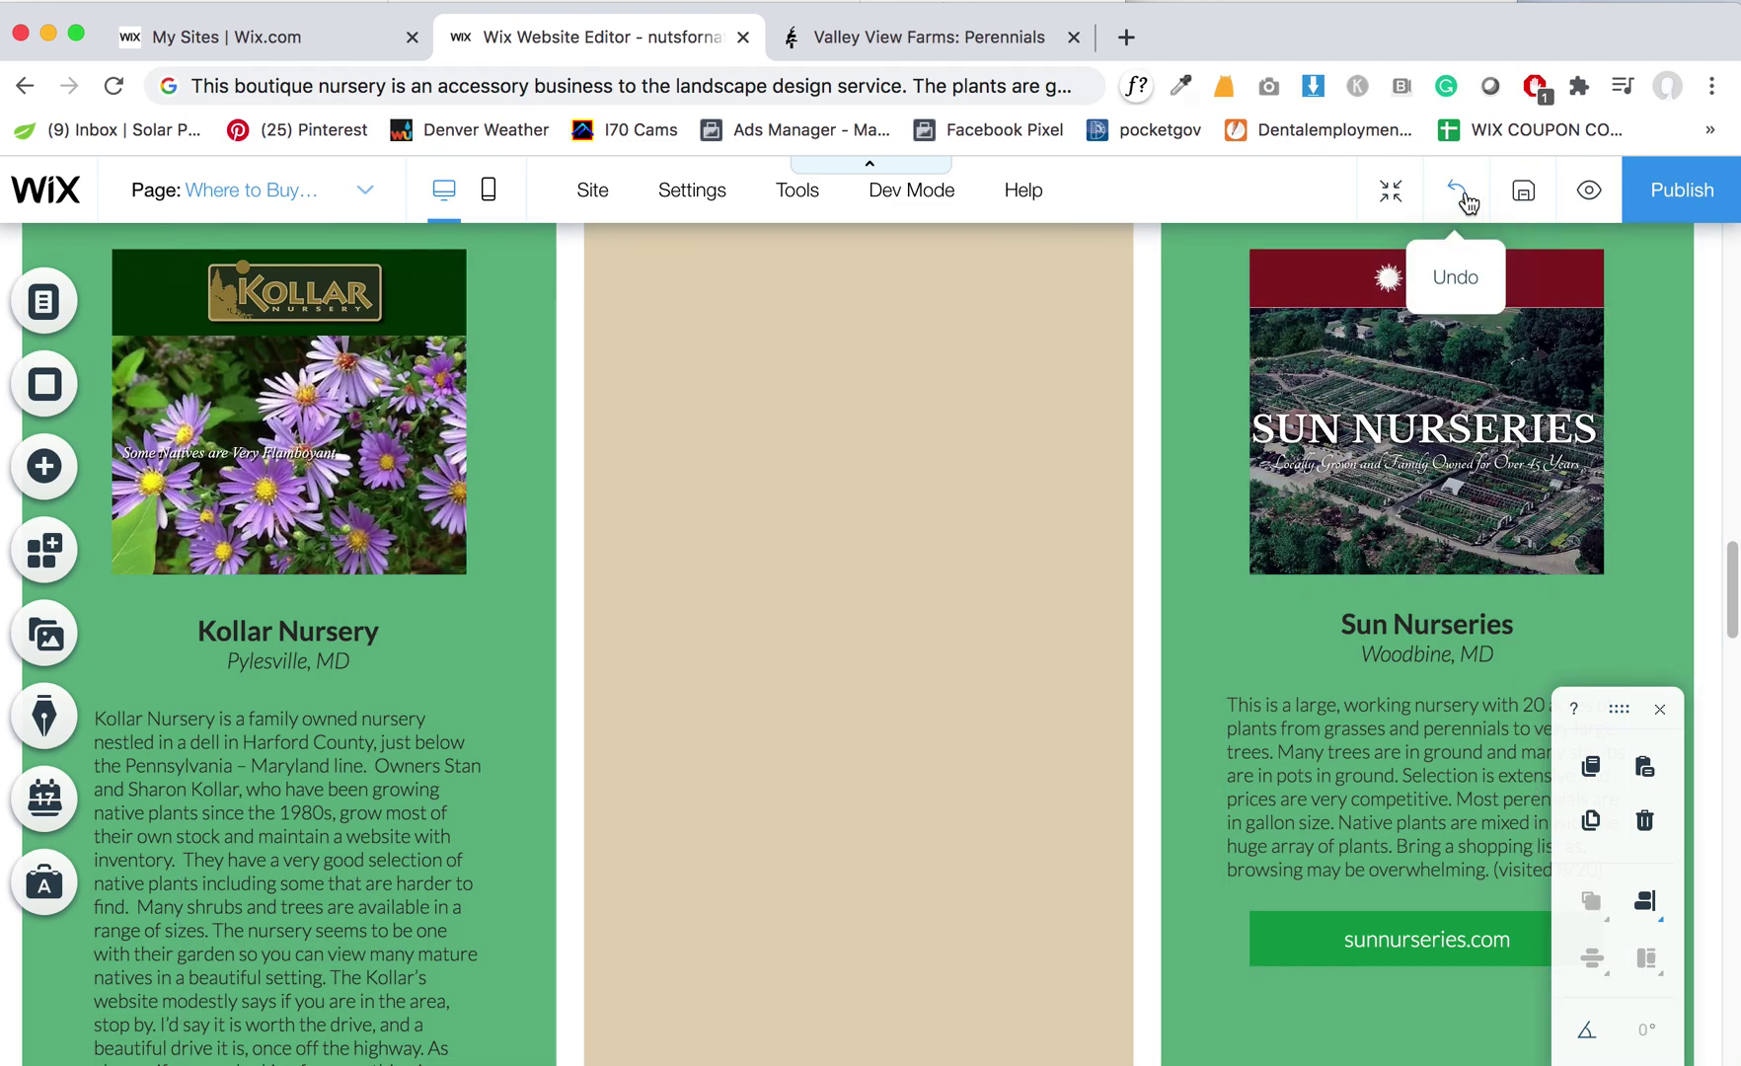
Step: Undo the remaining group moves and Valley View copies until Patuxent Nursery is back in its column and one Valley View listing remains
{"action": "left_click", "coordinate": [1446, 192]}
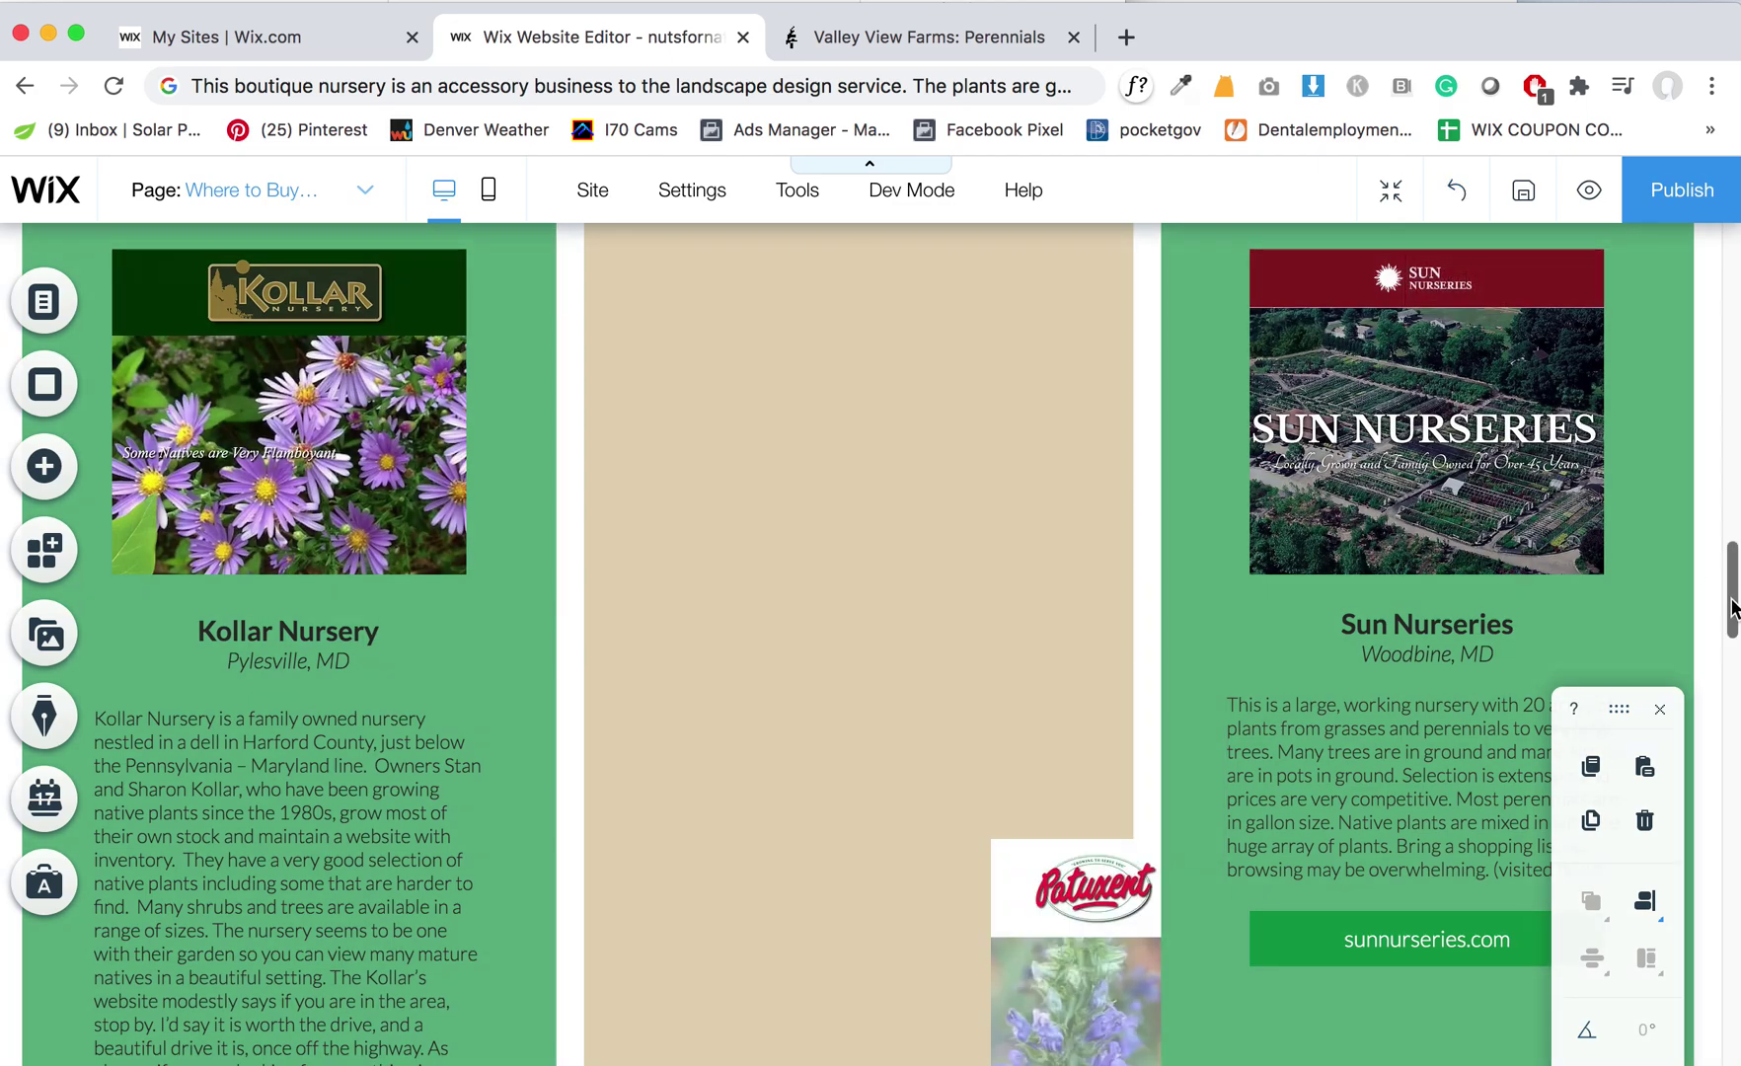
{"action": "left_click", "coordinate": [1457, 193]}
{"action": "left_click", "coordinate": [1460, 197]}
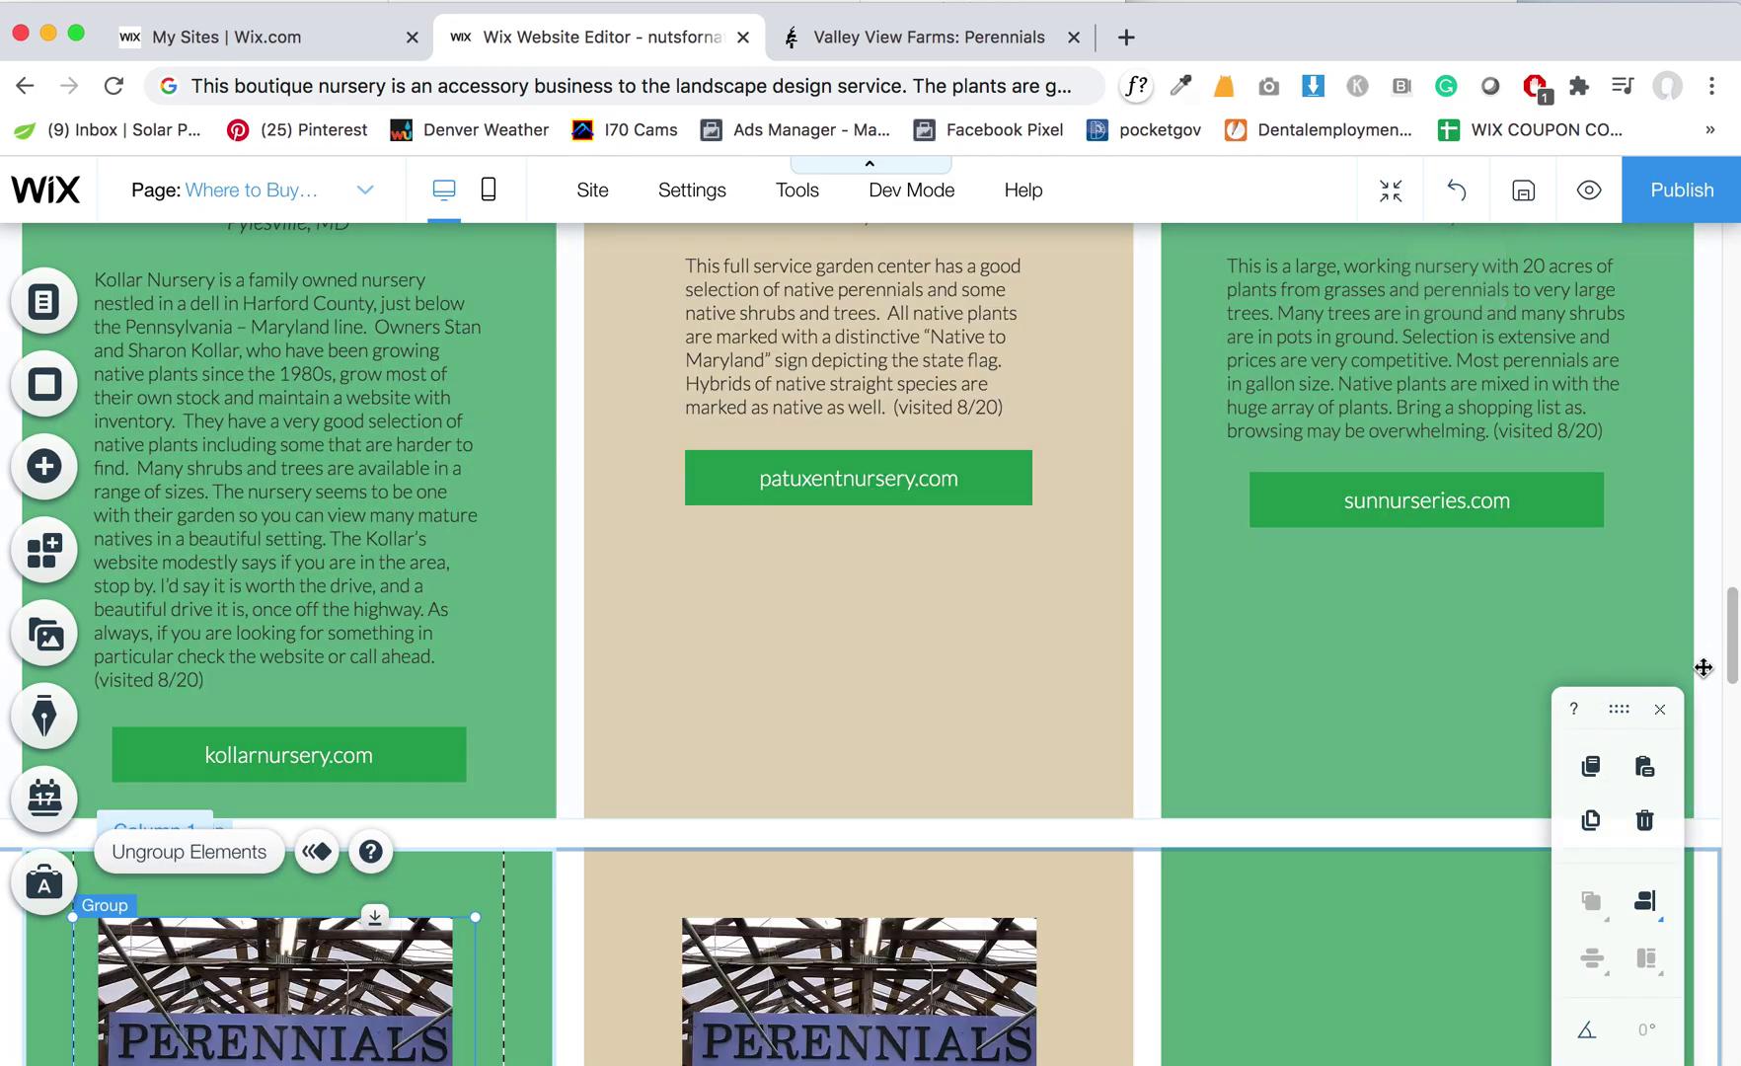
{"action": "scroll", "coordinate": [1712, 664], "scroll_direction": "down", "scroll_amount": 7}
{"action": "left_click", "coordinate": [1459, 194]}
{"action": "left_click", "coordinate": [1459, 194]}
{"action": "left_click", "coordinate": [1461, 198]}
{"action": "left_click", "coordinate": [1457, 195]}
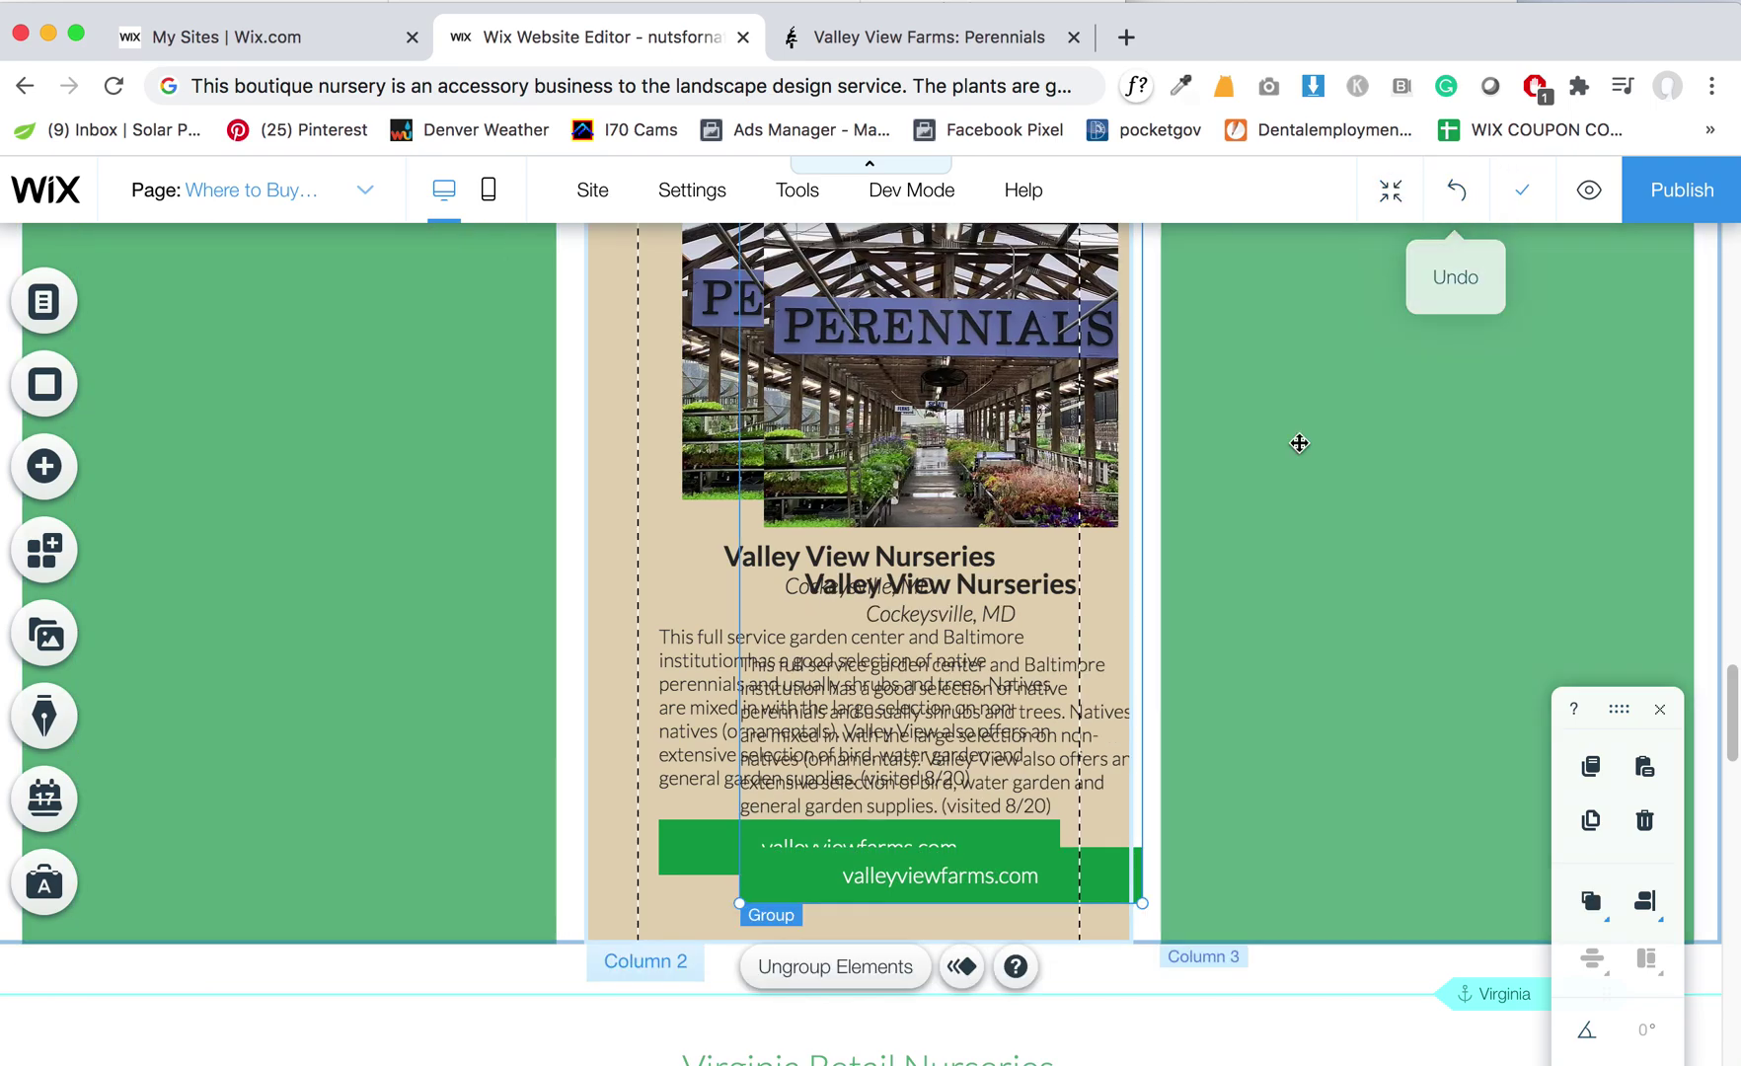
{"action": "left_click", "coordinate": [1449, 205]}
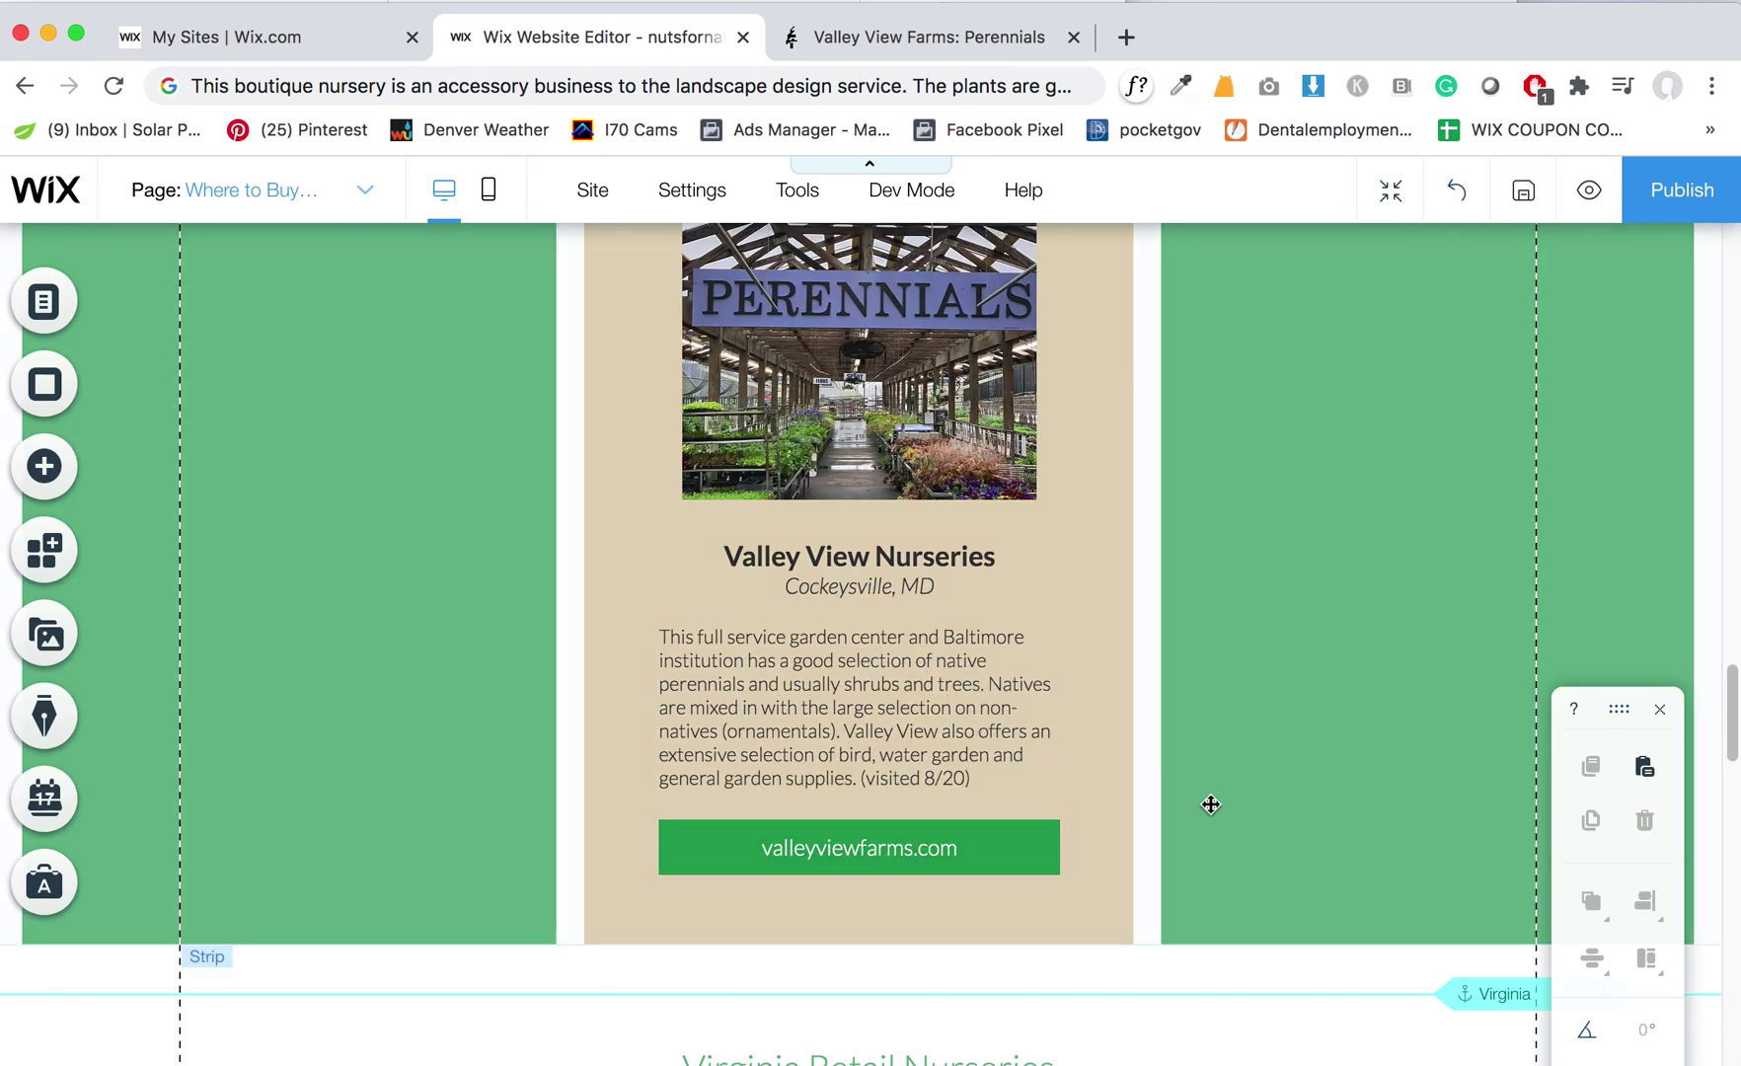
Step: Examine the rows of nursery listings around the Valley View strip, selecting the Valley View and Kollar strips to compare their placement
{"action": "left_click", "coordinate": [1271, 843]}
{"action": "scroll", "coordinate": [1274, 847], "scroll_direction": "up", "scroll_amount": 3}
{"action": "scroll", "coordinate": [1274, 847], "scroll_direction": "up", "scroll_amount": 10}
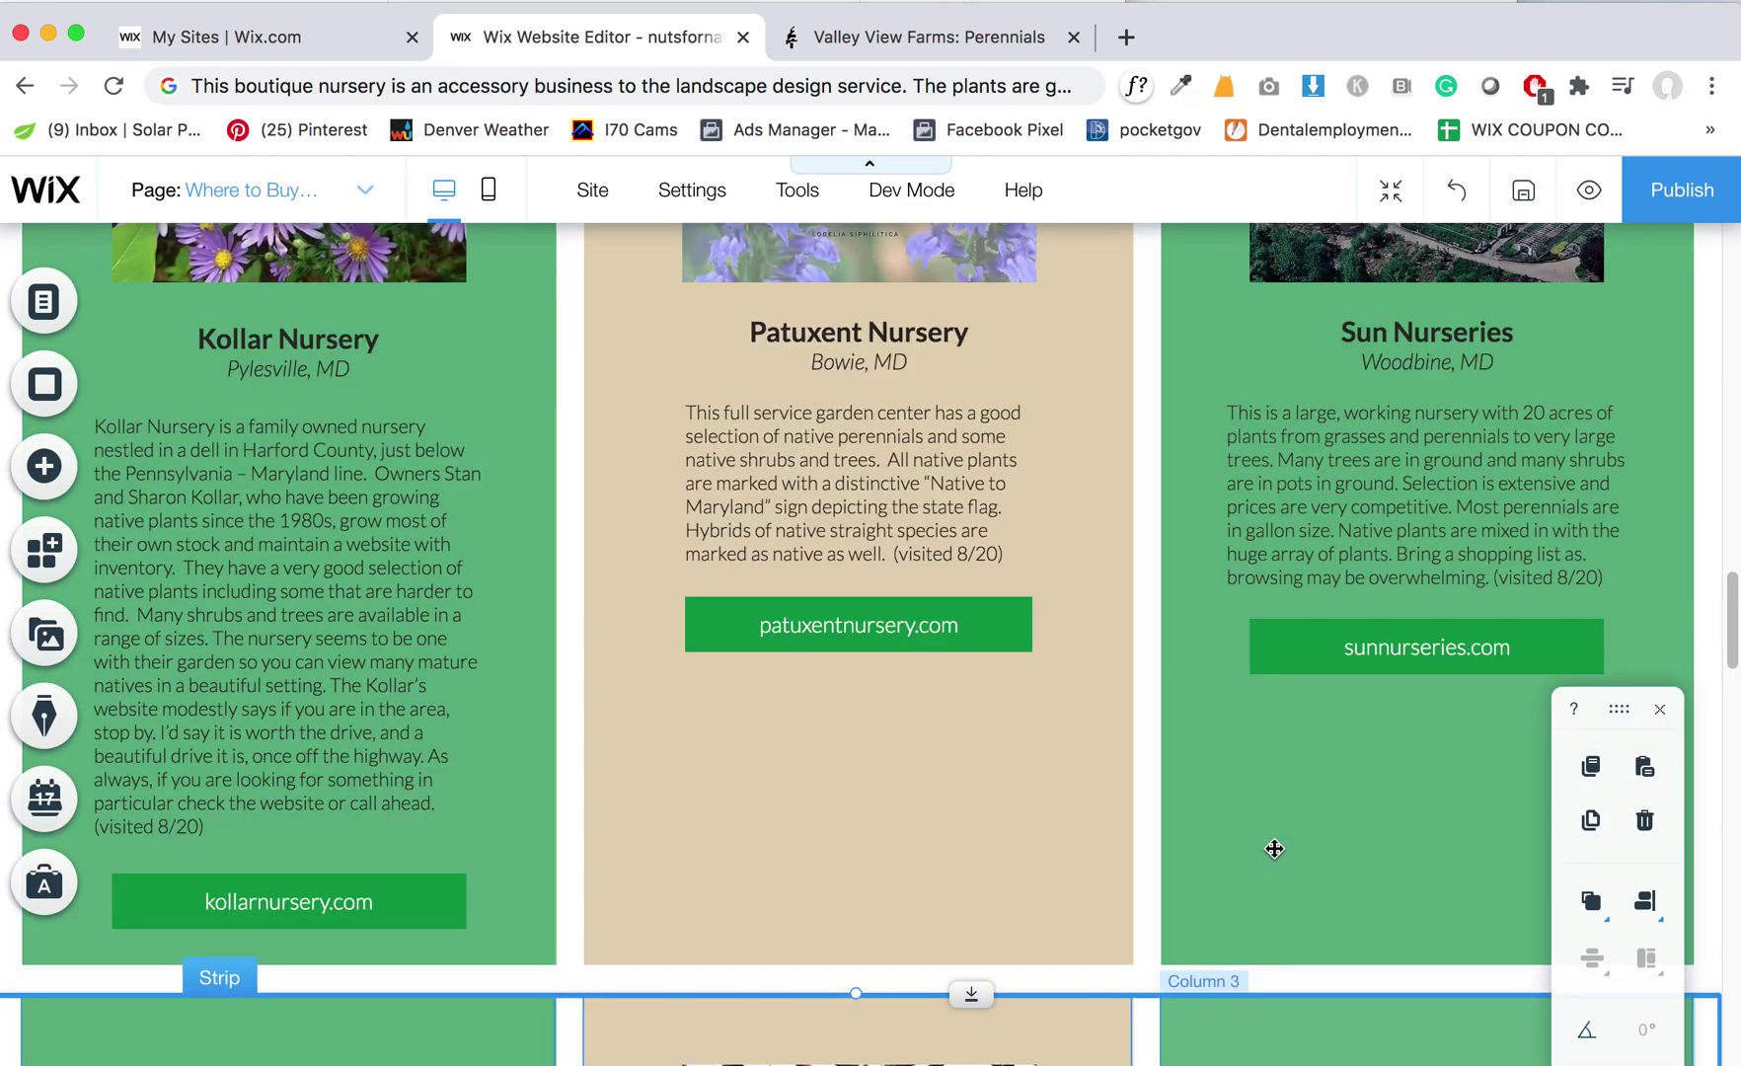
{"action": "scroll", "coordinate": [1274, 847], "scroll_direction": "up", "scroll_amount": 6}
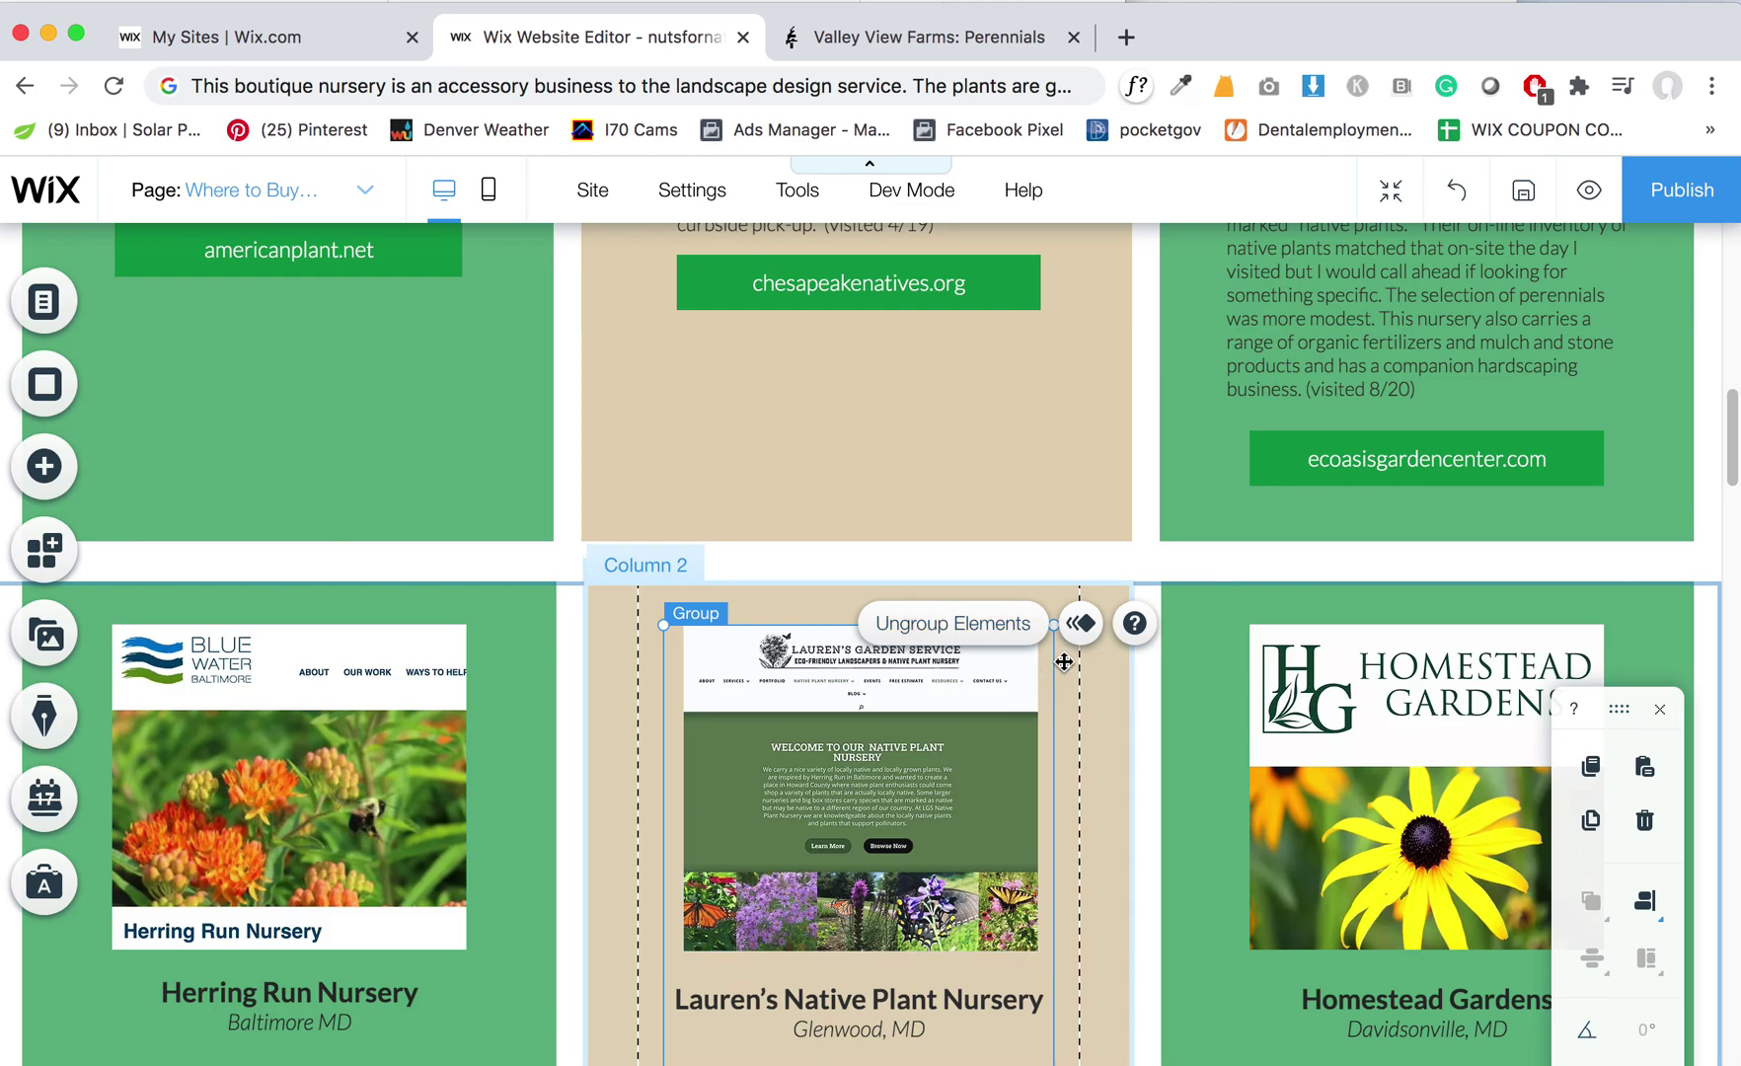
{"action": "scroll", "coordinate": [1118, 738], "scroll_direction": "down", "scroll_amount": 8}
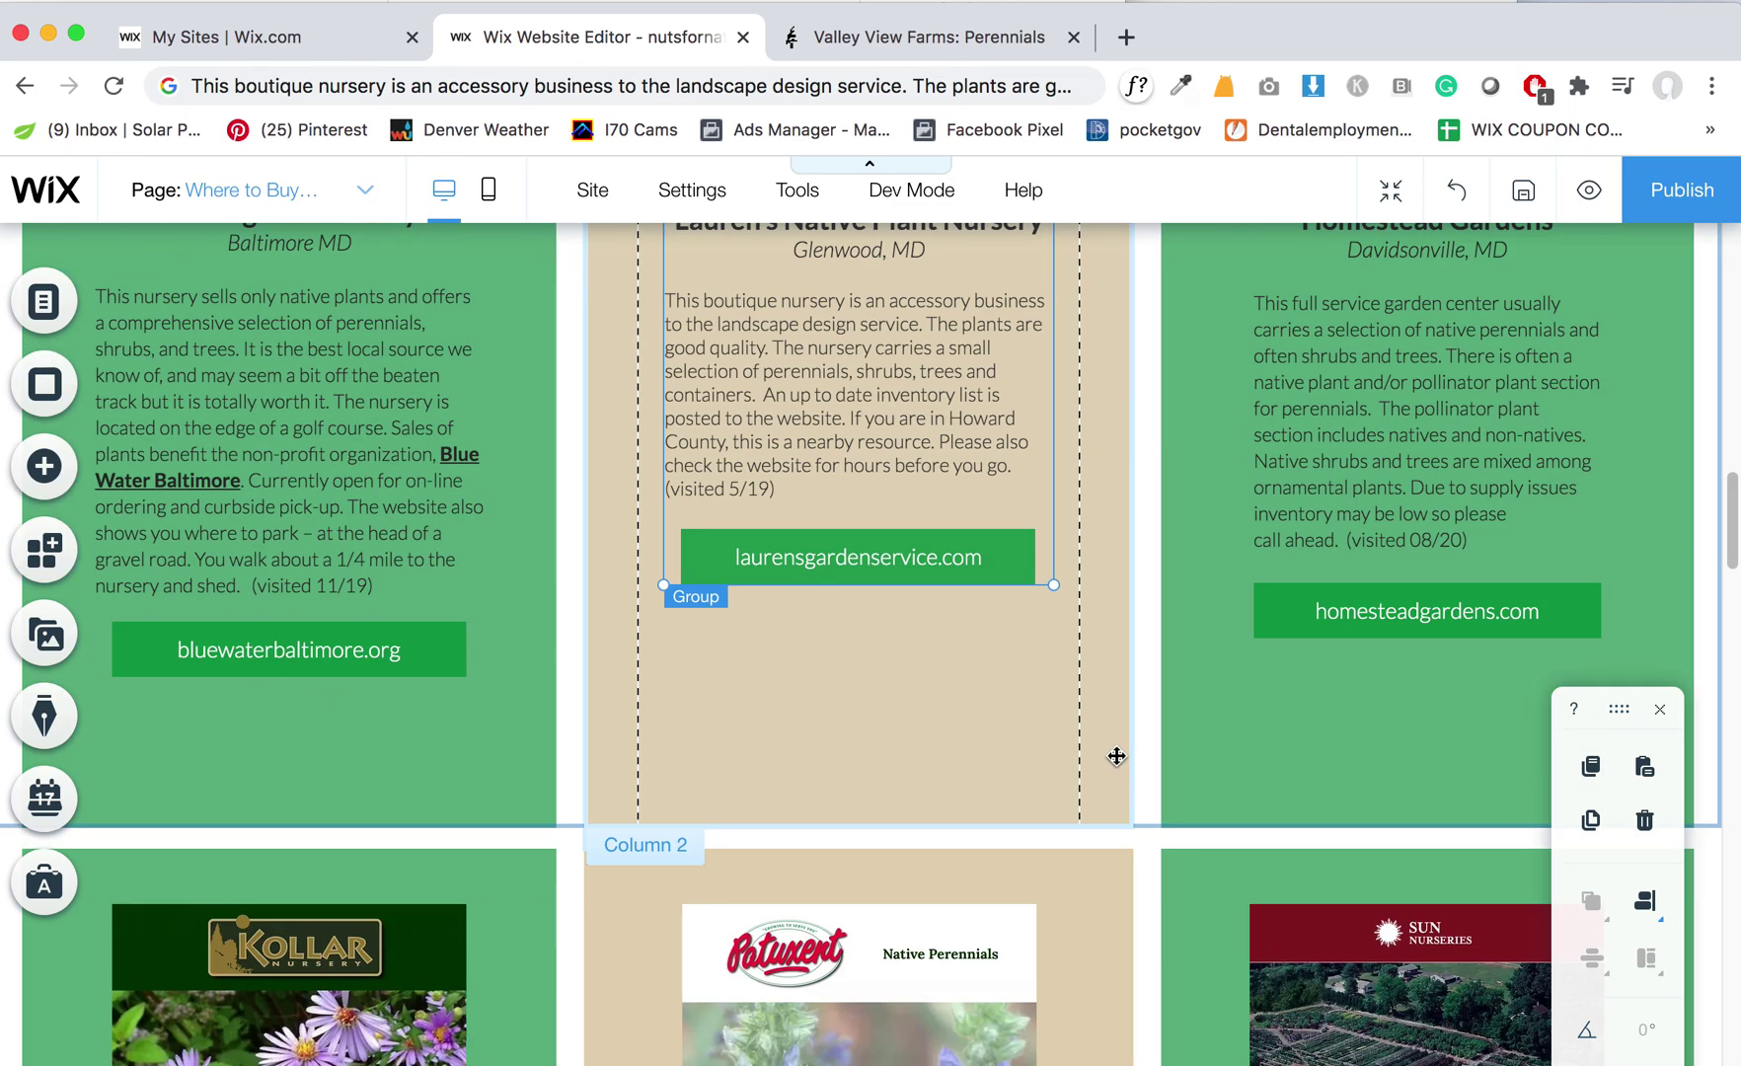
{"action": "scroll", "coordinate": [1120, 753], "scroll_direction": "up", "scroll_amount": 8}
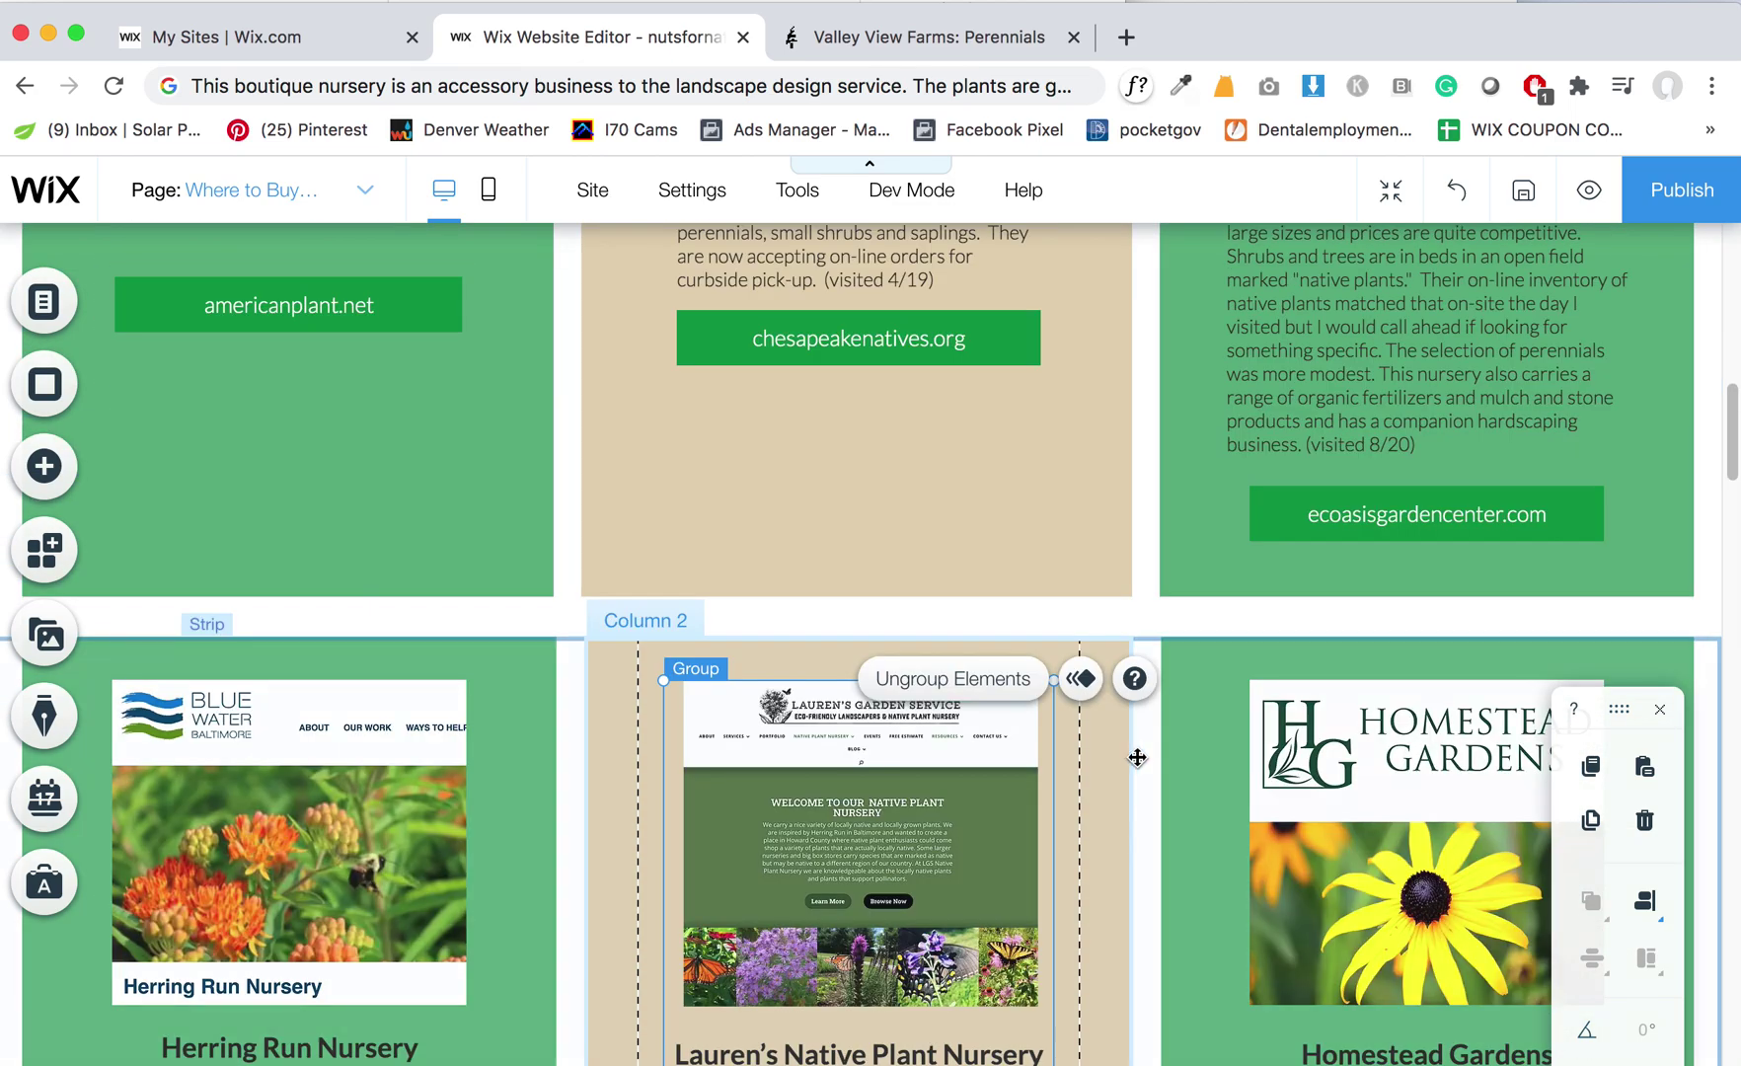
{"action": "scroll", "coordinate": [1130, 755], "scroll_direction": "down", "scroll_amount": 10}
{"action": "scroll", "coordinate": [1137, 760], "scroll_direction": "down", "scroll_amount": 8}
{"action": "left_click", "coordinate": [1130, 554]}
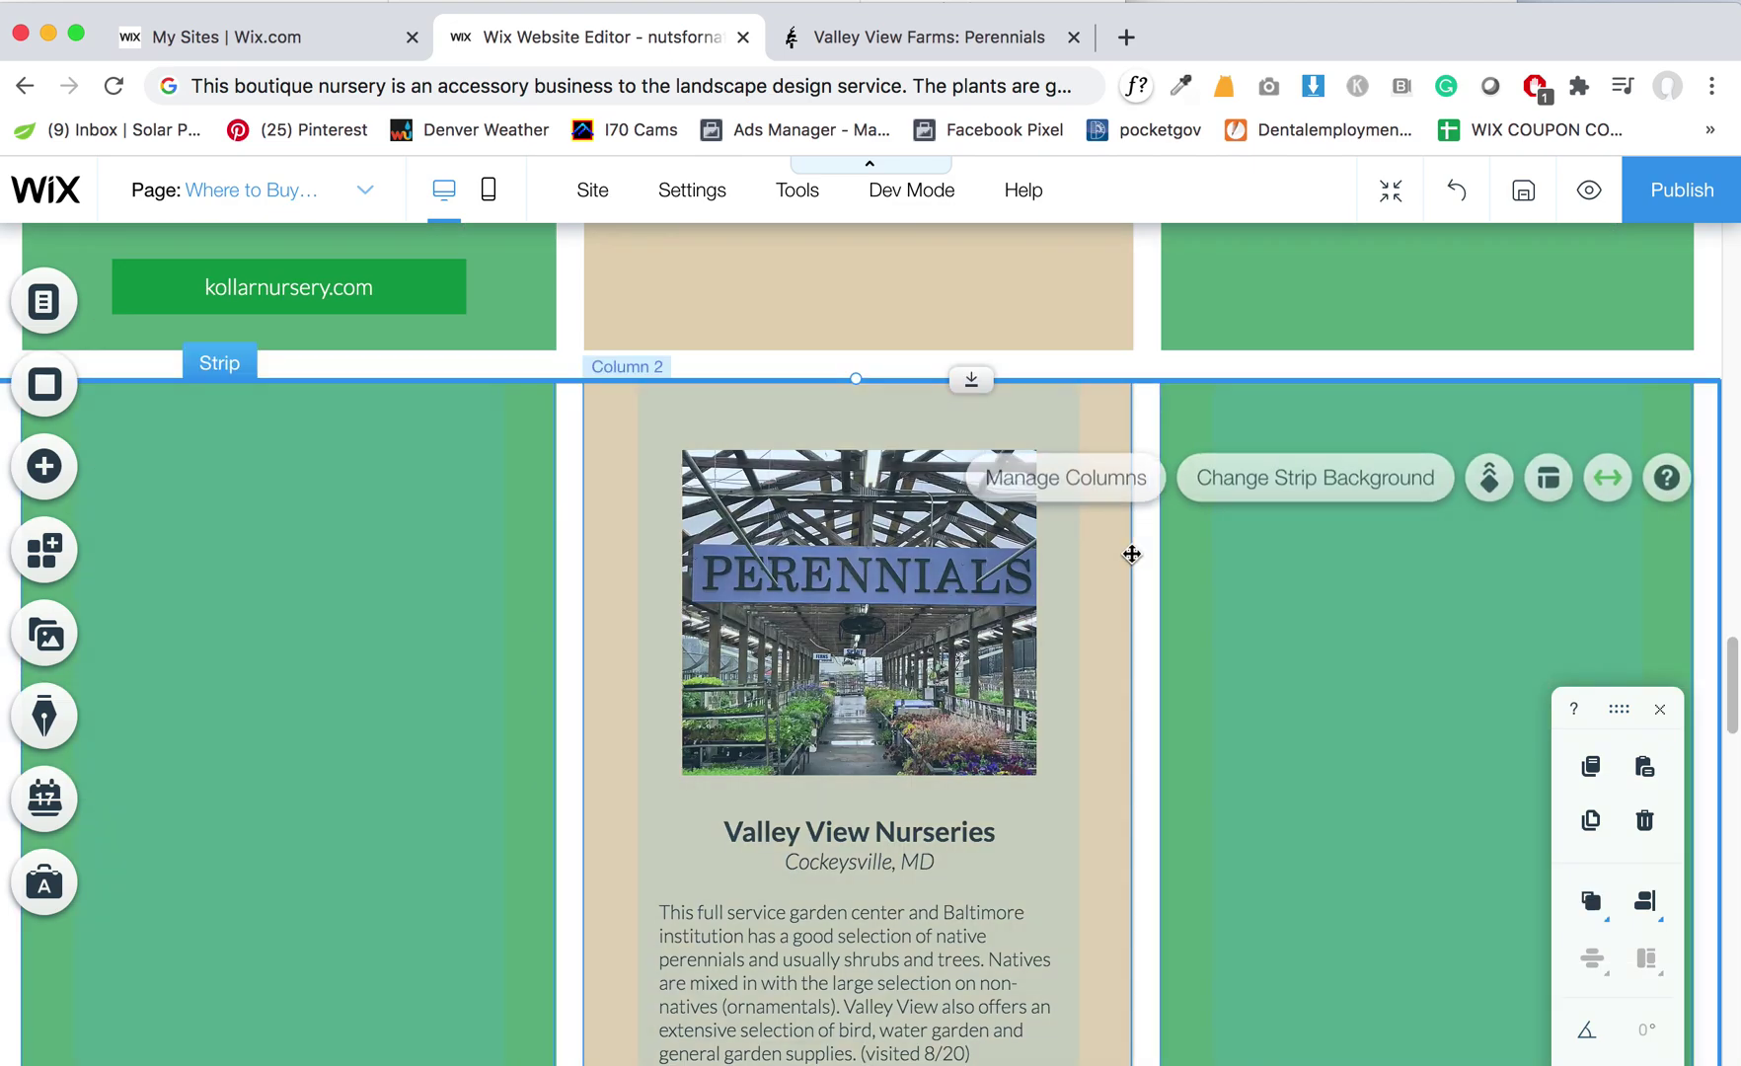
{"action": "scroll", "coordinate": [1111, 651], "scroll_direction": "down", "scroll_amount": 3}
{"action": "scroll", "coordinate": [1105, 583], "scroll_direction": "up", "scroll_amount": 8}
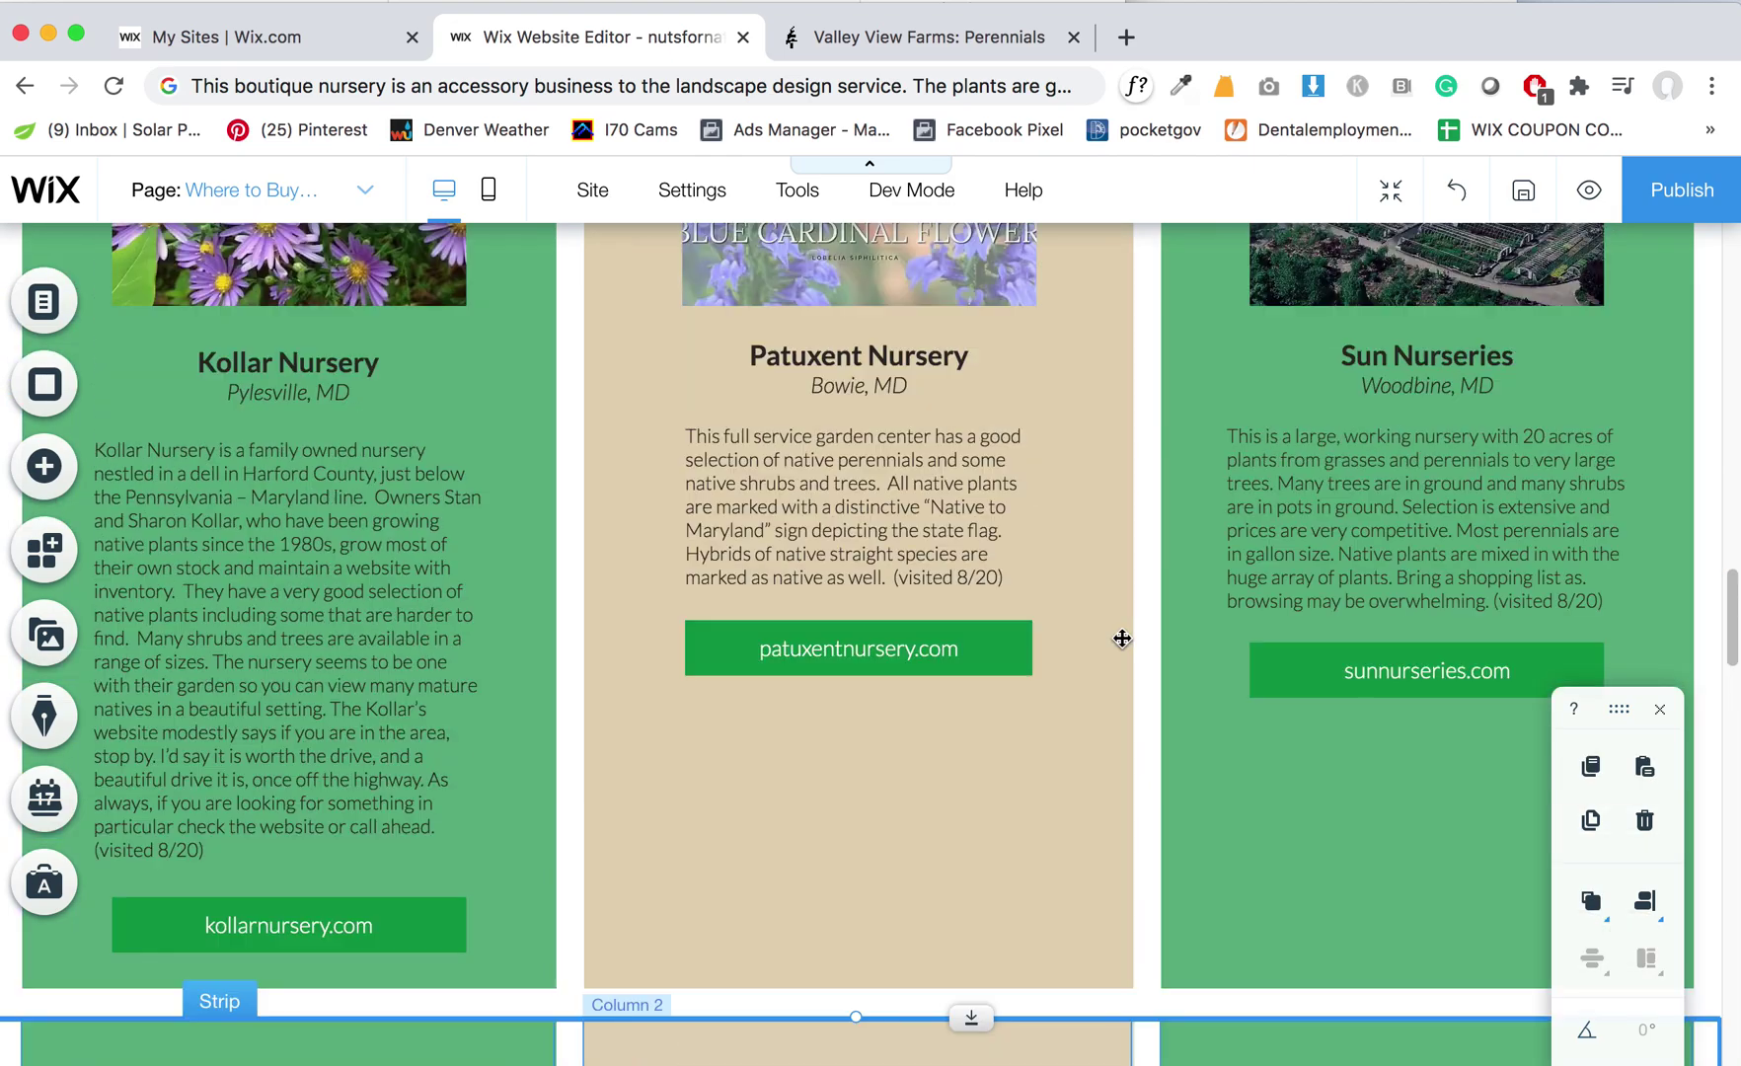
{"action": "left_click", "coordinate": [1033, 634]}
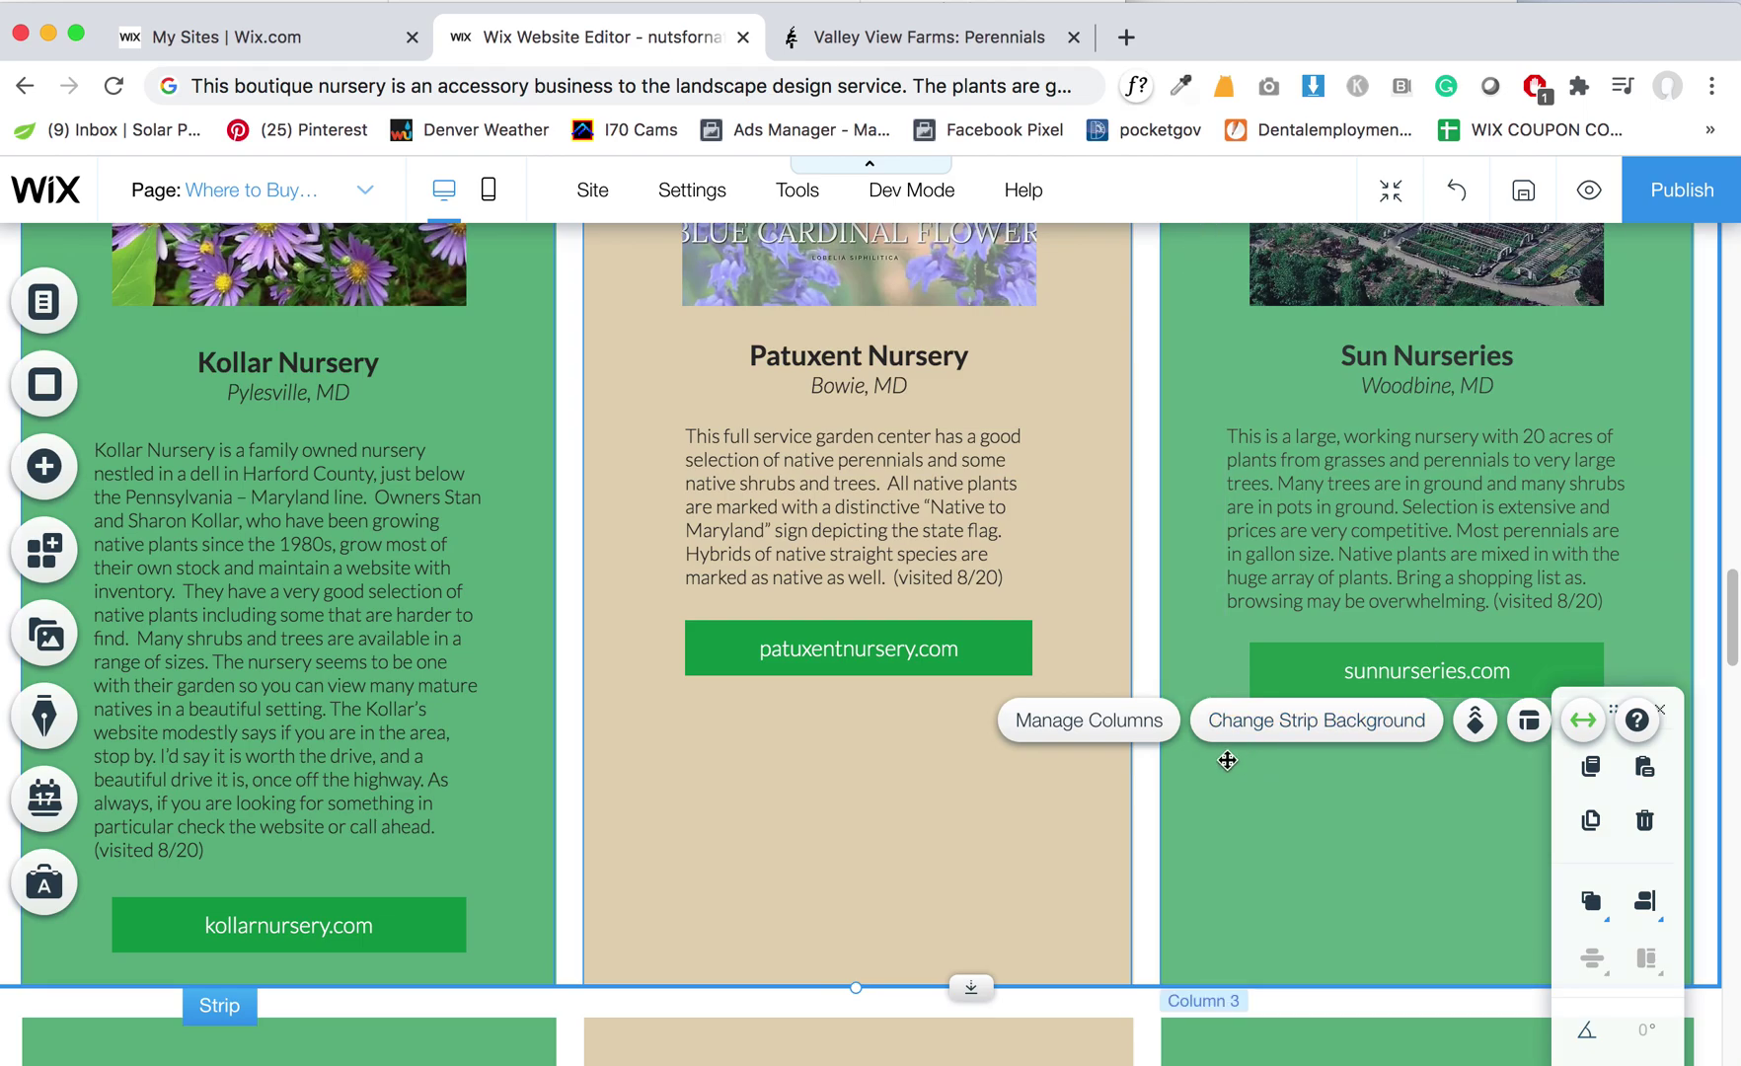
{"action": "scroll", "coordinate": [1145, 756], "scroll_direction": "down", "scroll_amount": 10}
{"action": "scroll", "coordinate": [1143, 756], "scroll_direction": "down", "scroll_amount": 3}
{"action": "left_click", "coordinate": [1115, 637]}
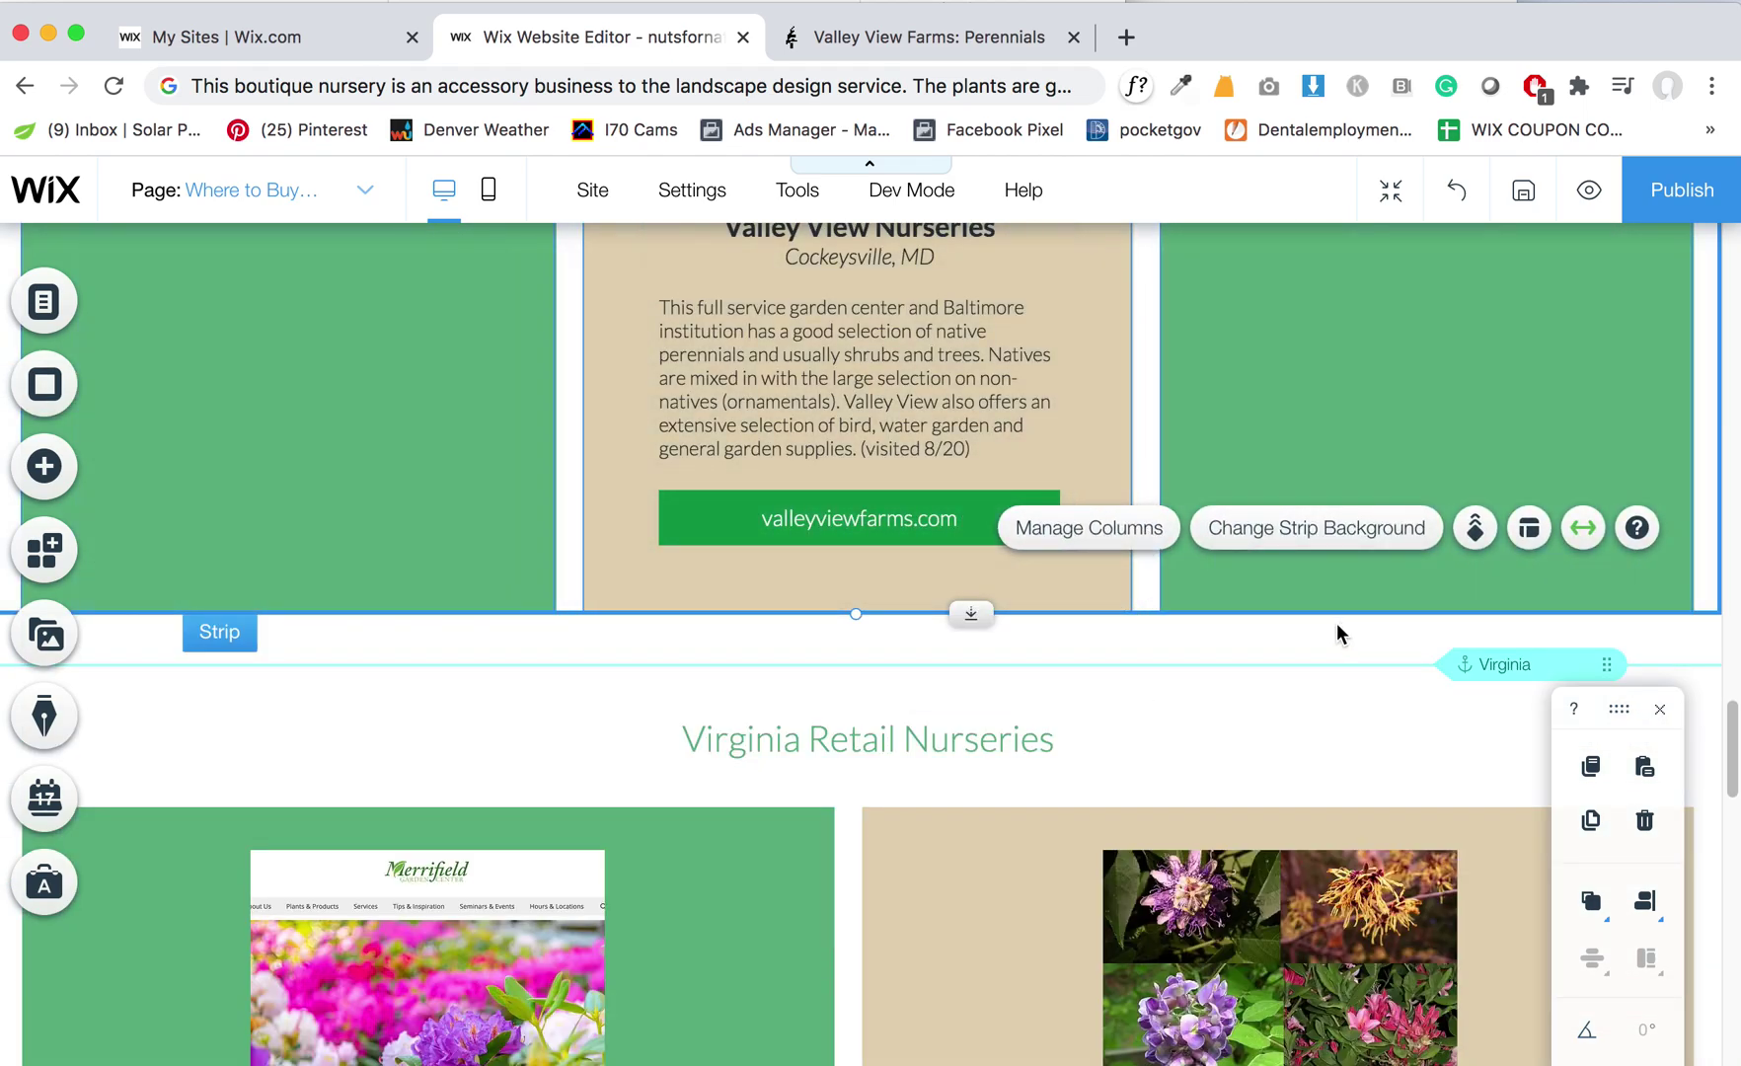
Step: Push the Virginia Retail Nurseries heading and all content below it down, opening a large gap under the Valley View strip
{"action": "left_click", "coordinate": [1492, 661]}
{"action": "left_click", "coordinate": [985, 741]}
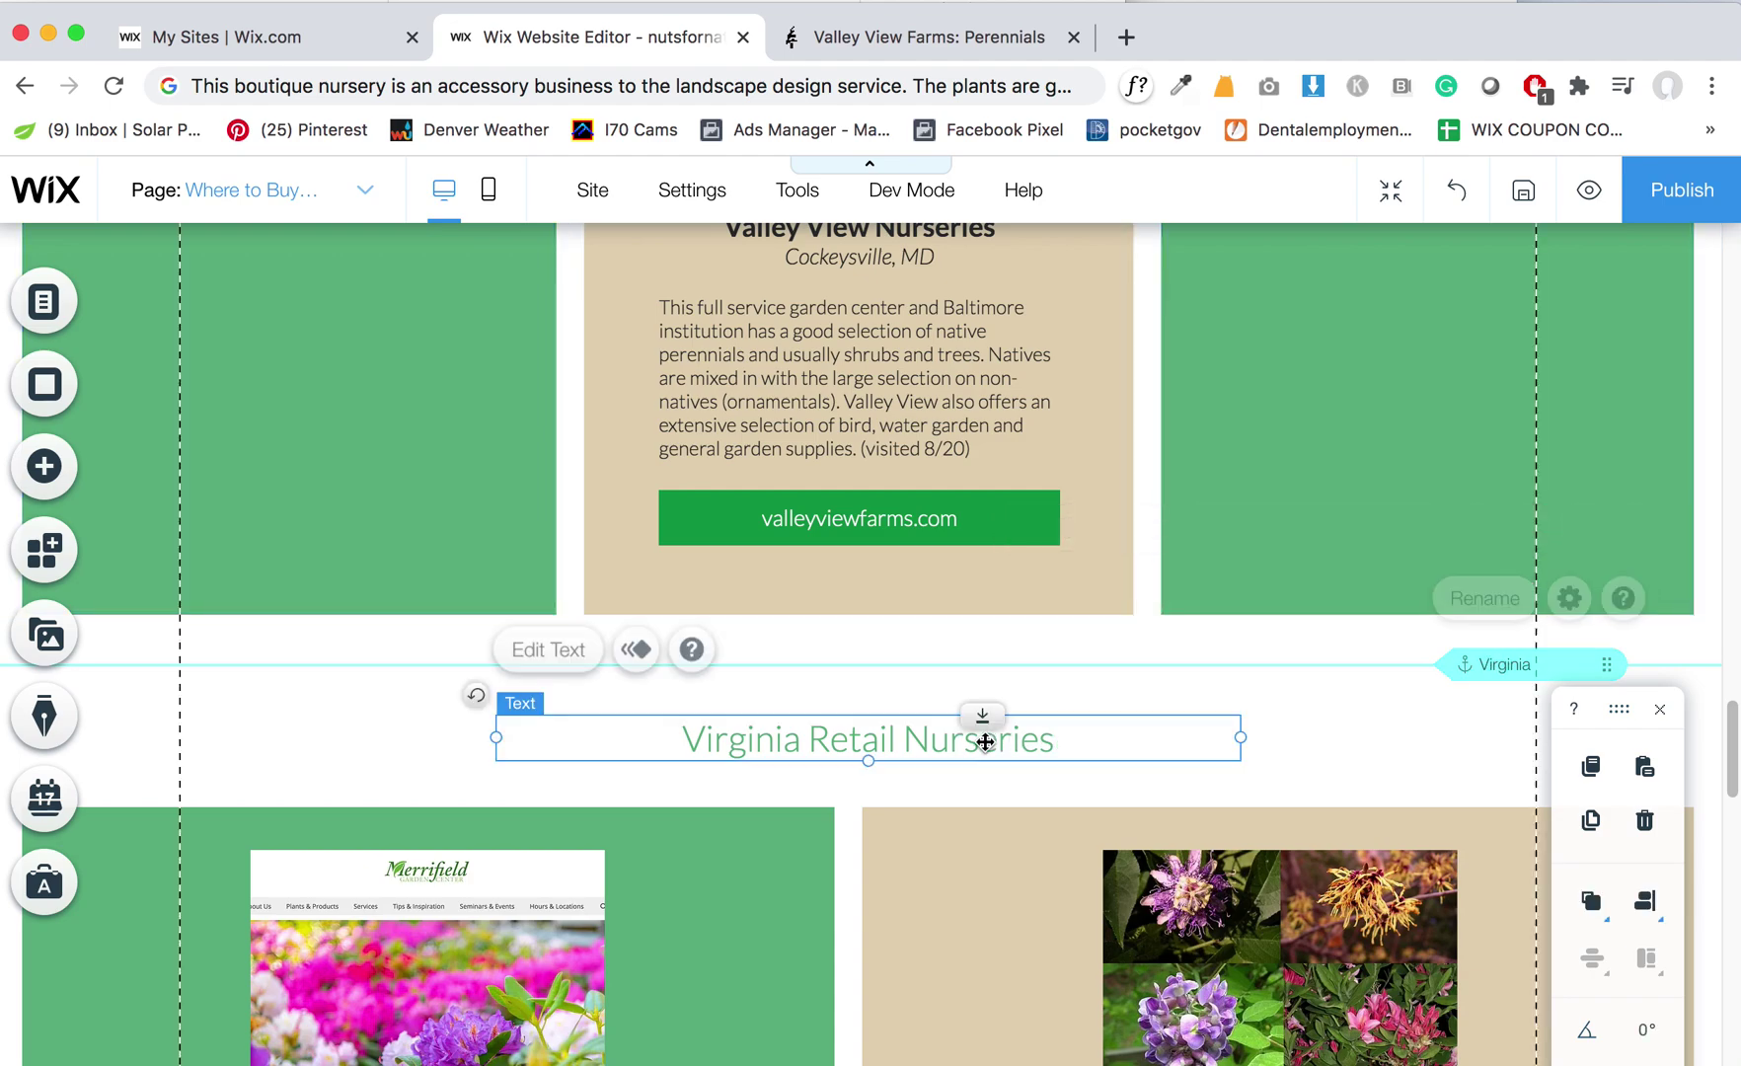
{"action": "left_click_drag", "start_coordinate": [988, 710], "coordinate": [987, 947]}
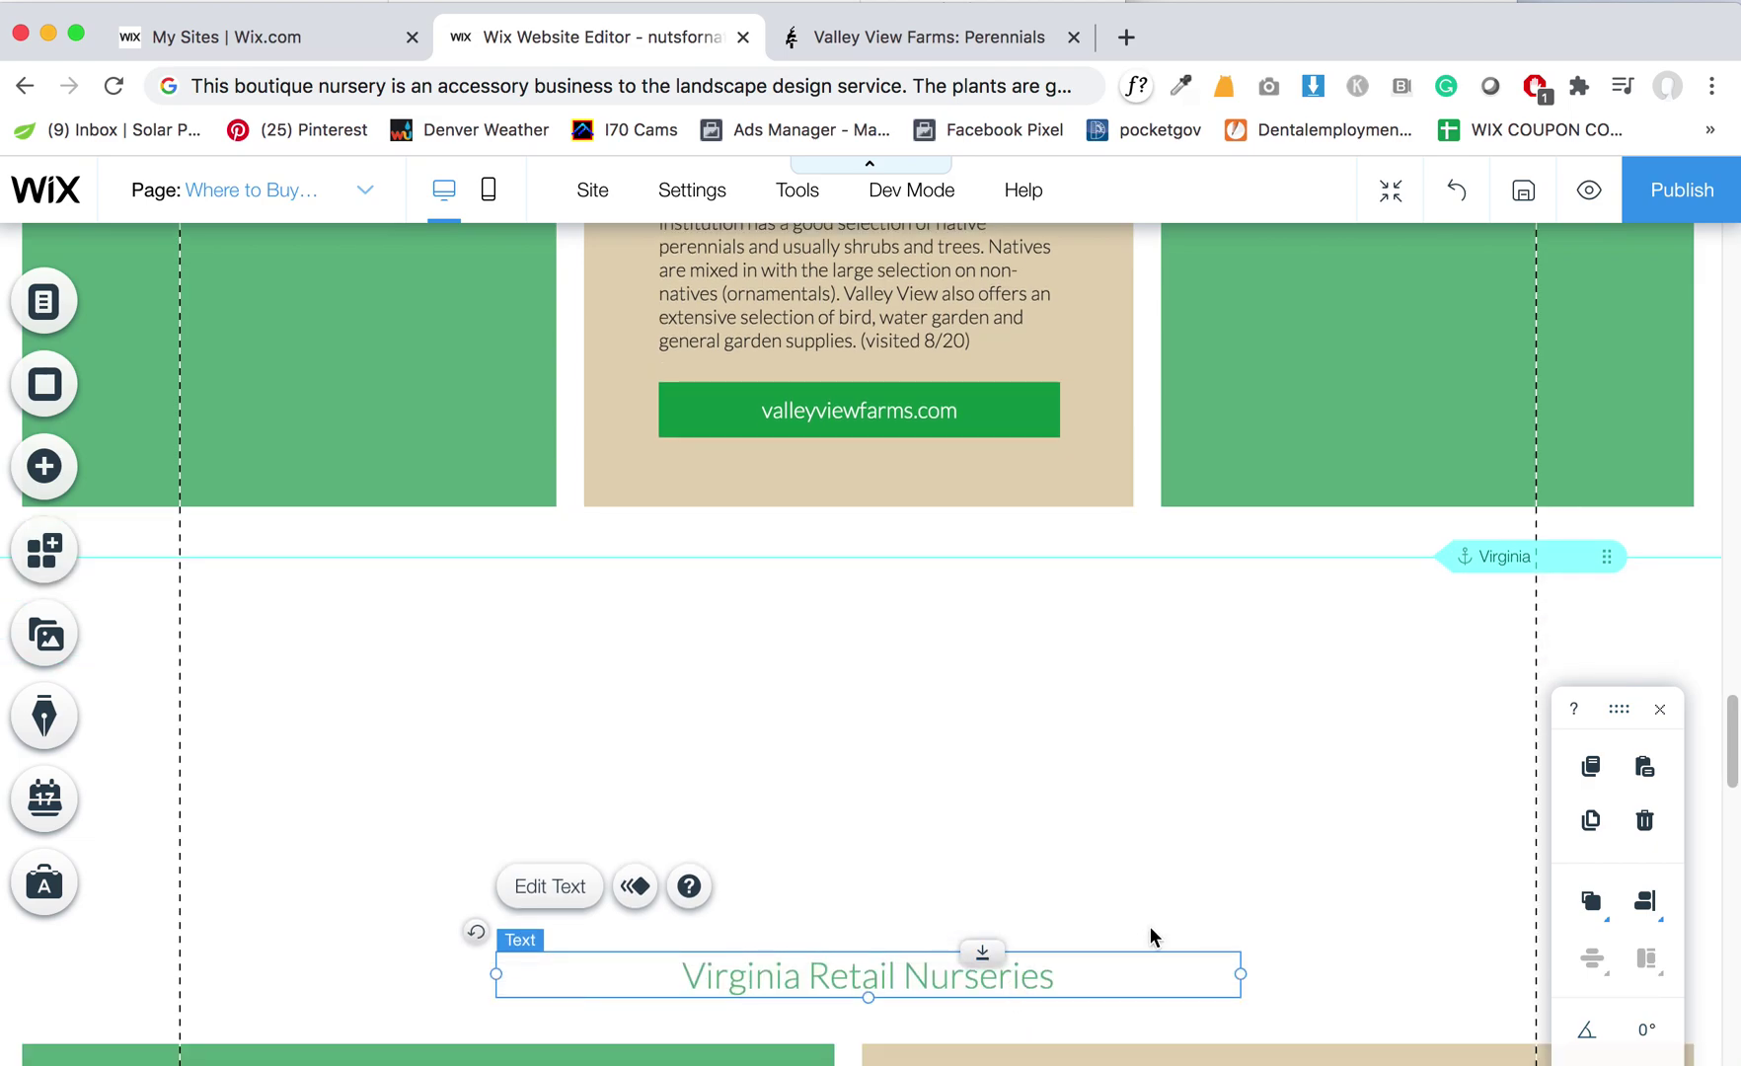
{"action": "scroll", "coordinate": [1135, 908], "scroll_direction": "down", "scroll_amount": 6}
{"action": "left_click_drag", "start_coordinate": [987, 377], "coordinate": [1036, 987]}
{"action": "scroll", "coordinate": [1105, 970], "scroll_direction": "up", "scroll_amount": 3}
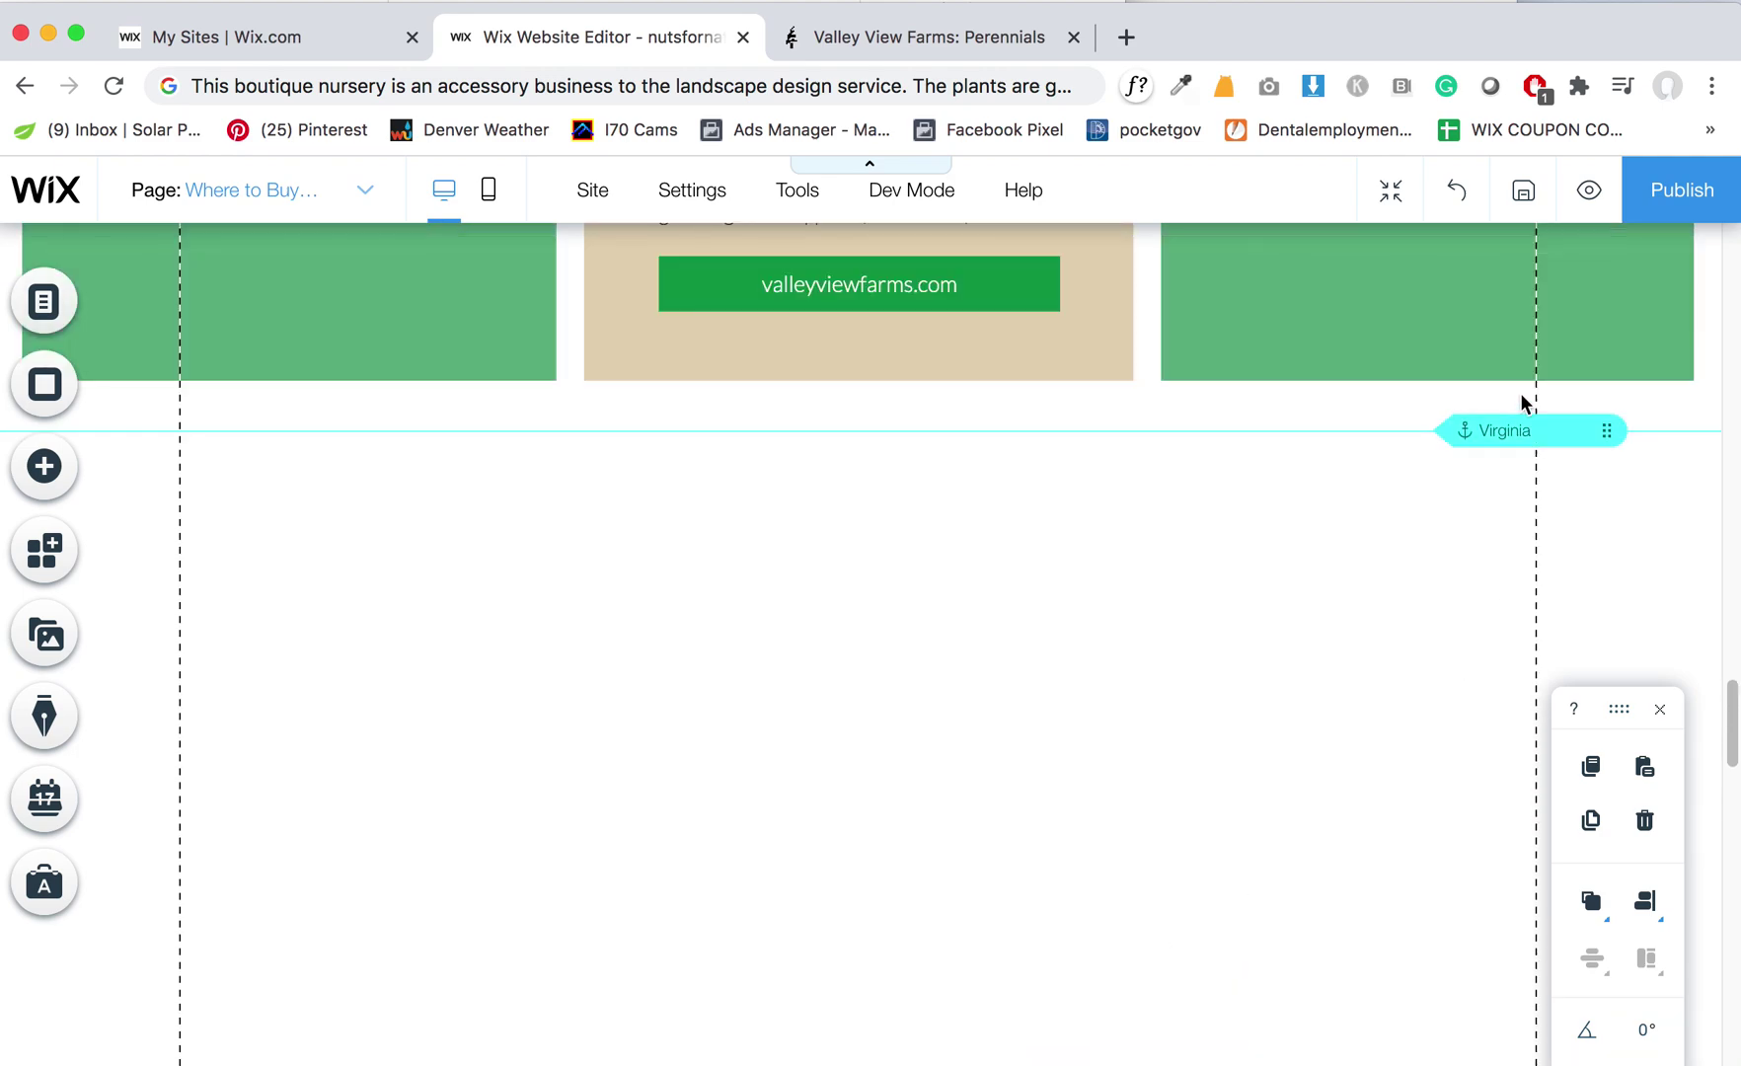
Step: Move the Virginia anchor down through the gap to just above the Virginia Retail Nurseries heading
{"action": "left_click_drag", "start_coordinate": [1492, 436], "coordinate": [1433, 841]}
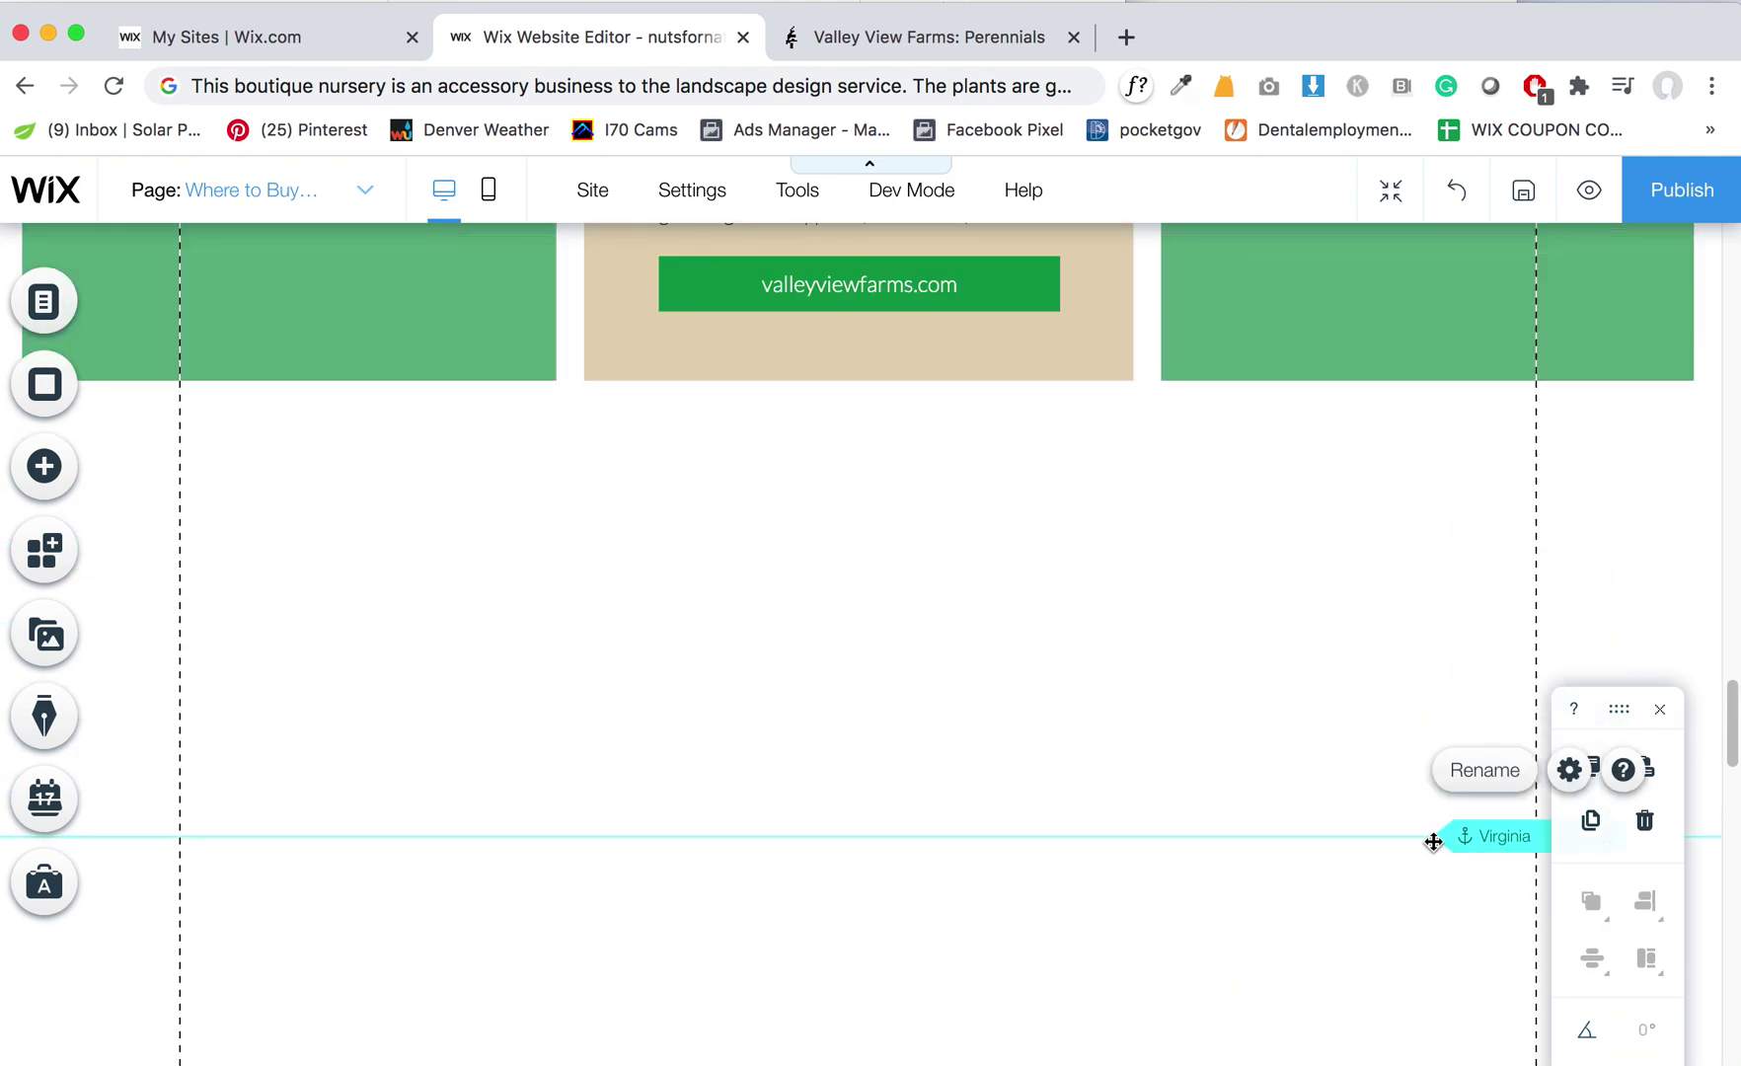
{"action": "scroll", "coordinate": [1479, 632], "scroll_direction": "down", "scroll_amount": 3}
{"action": "left_click_drag", "start_coordinate": [1482, 531], "coordinate": [1426, 958]}
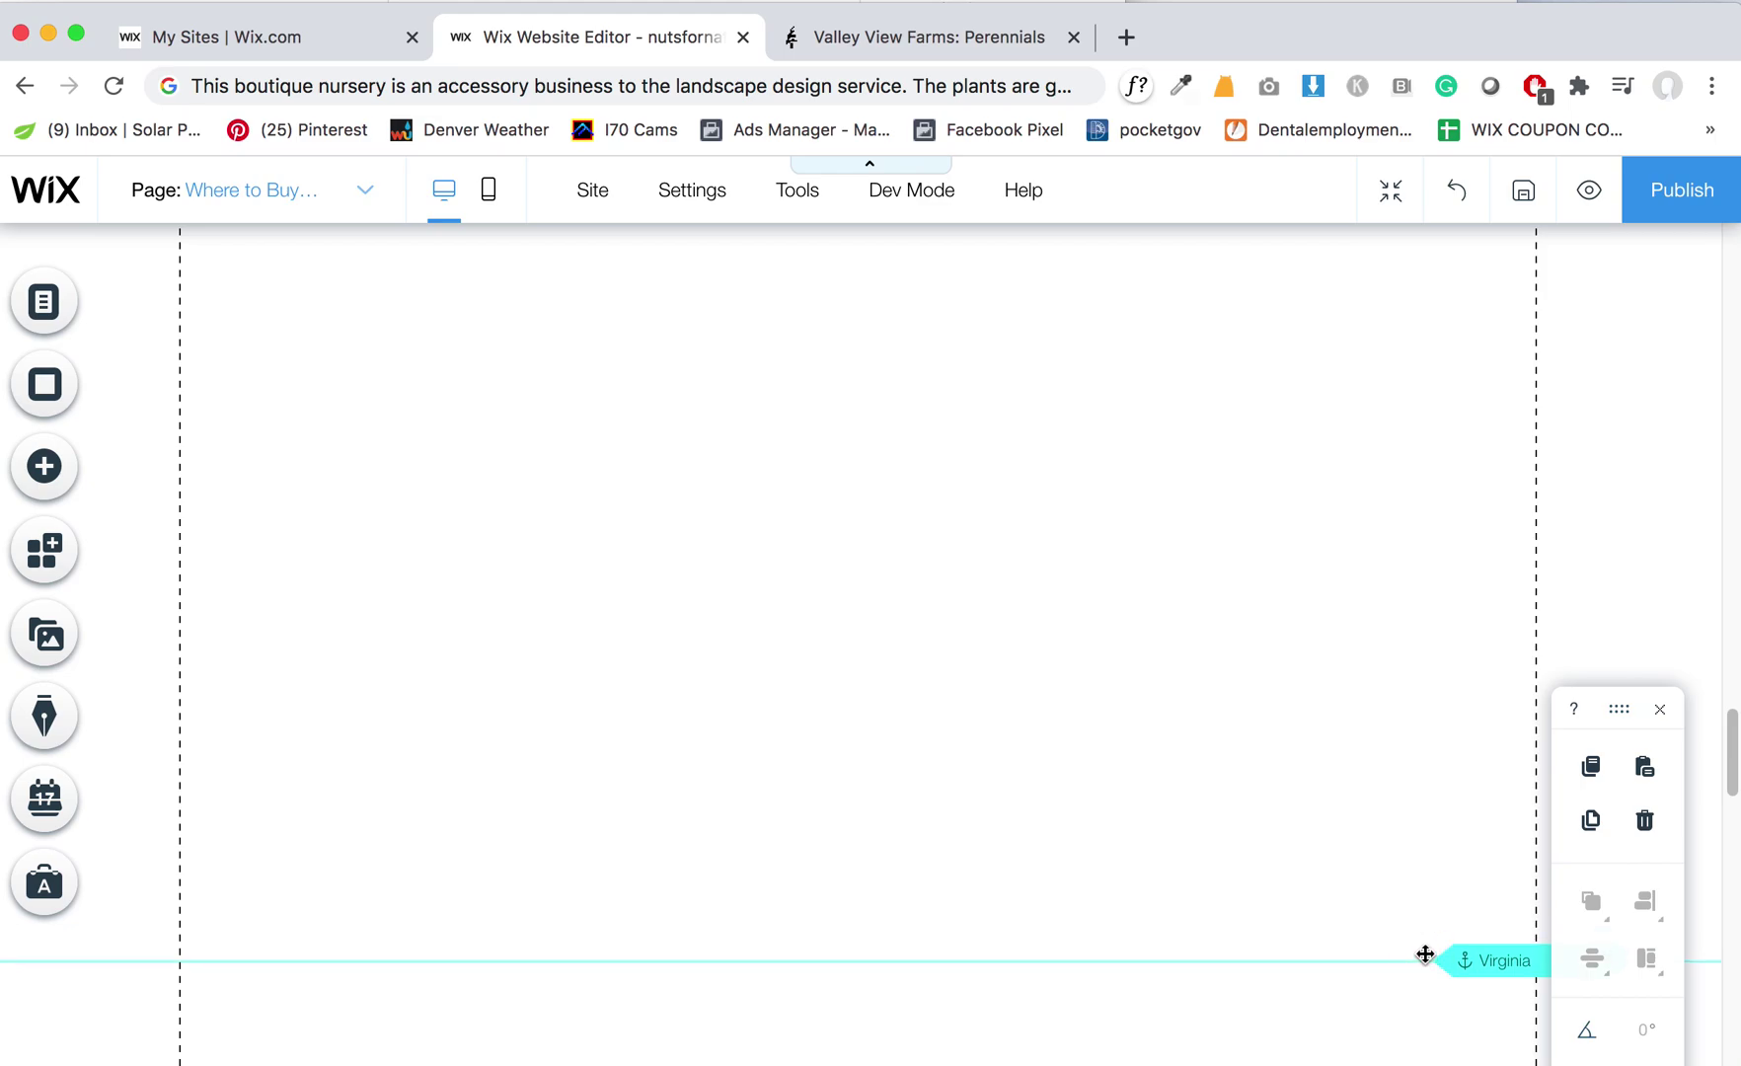
{"action": "scroll", "coordinate": [1426, 889], "scroll_direction": "down", "scroll_amount": 4}
{"action": "left_click_drag", "start_coordinate": [1481, 591], "coordinate": [1459, 698]}
{"action": "left_click", "coordinate": [1003, 775]}
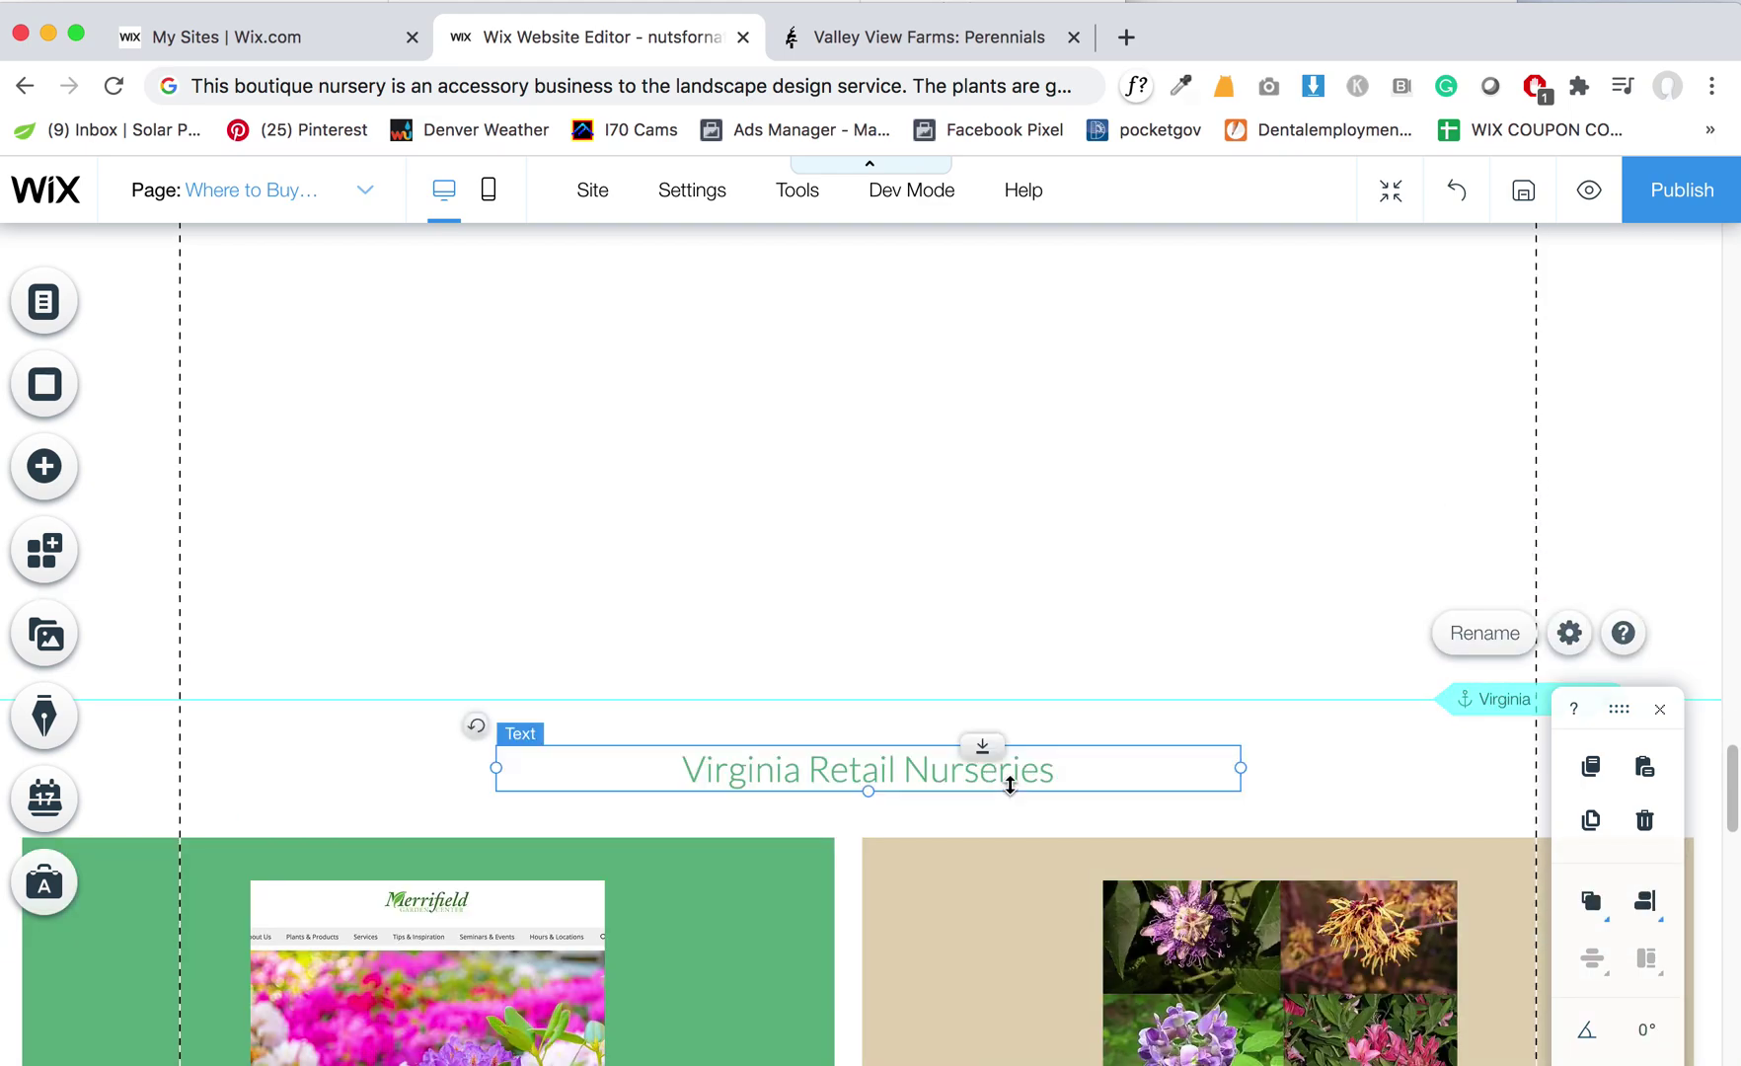
{"action": "mouse_move", "coordinate": [899, 782]}
{"action": "left_mouse_down"}
{"action": "mouse_move", "coordinate": [898, 813]}
{"action": "mouse_move", "coordinate": [898, 797]}
{"action": "left_mouse_up"}
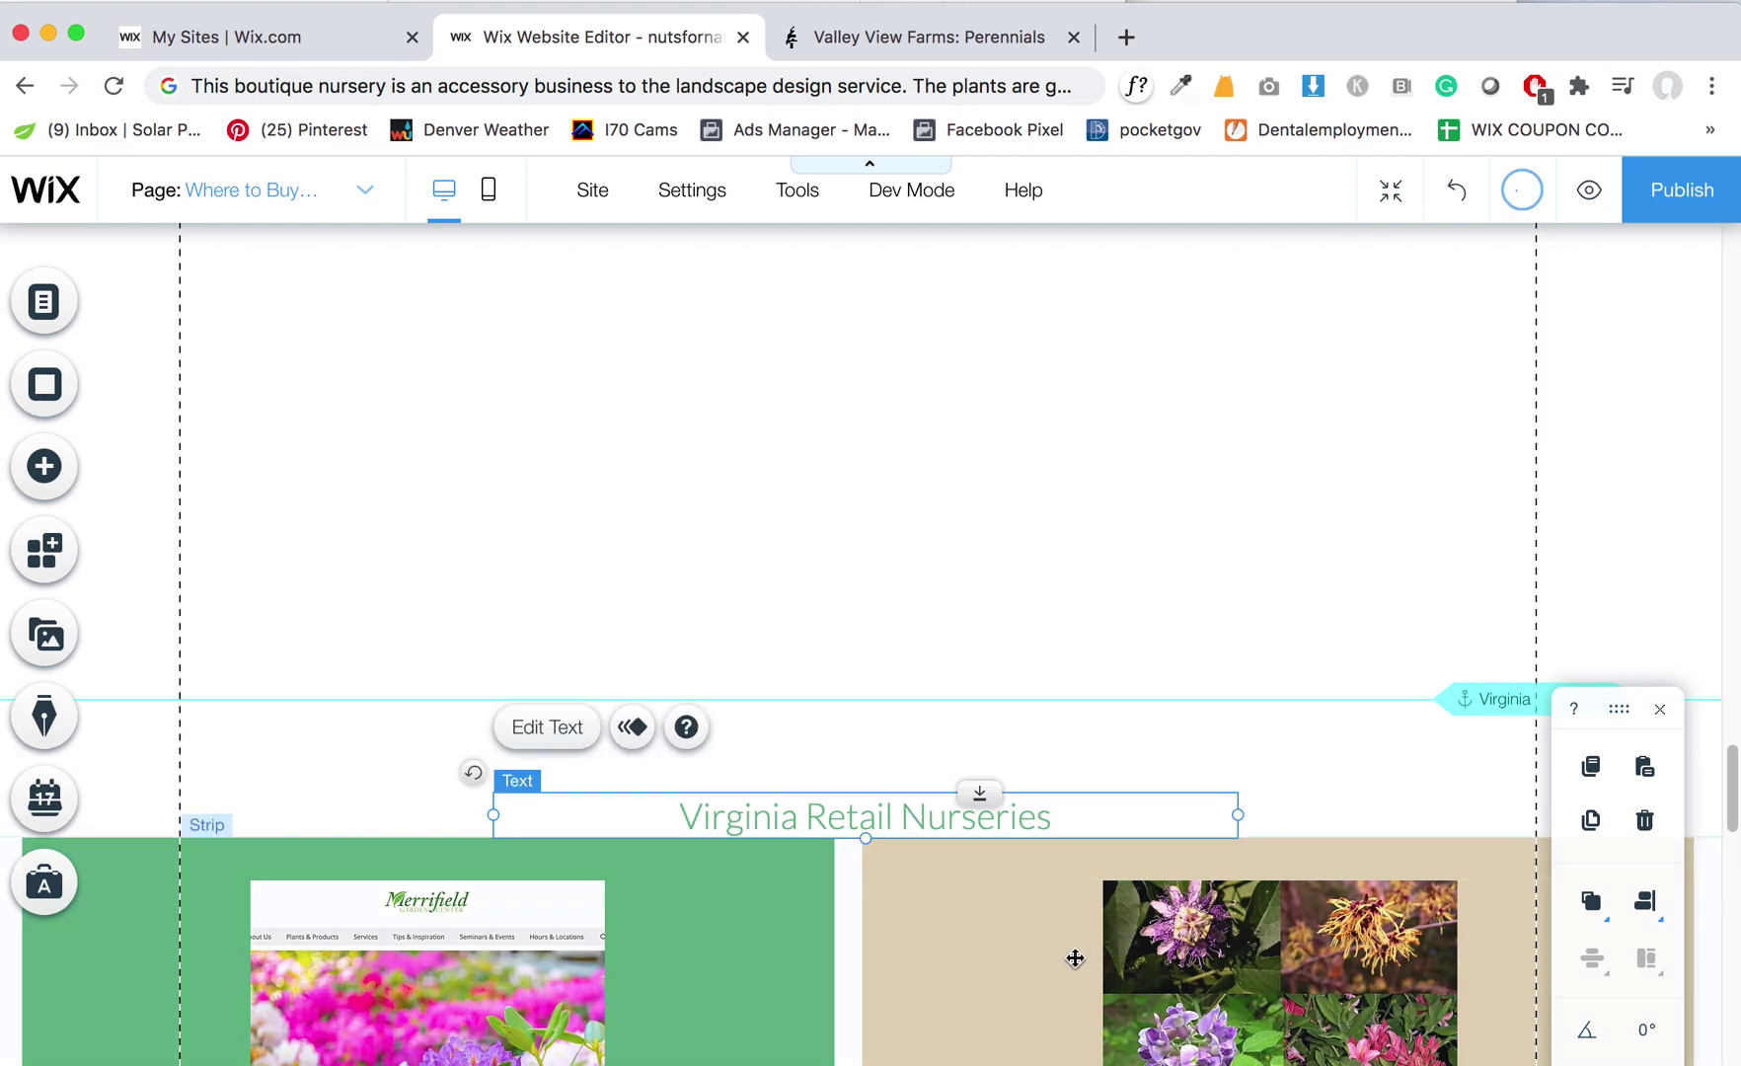
{"action": "key", "text": "super+z"}
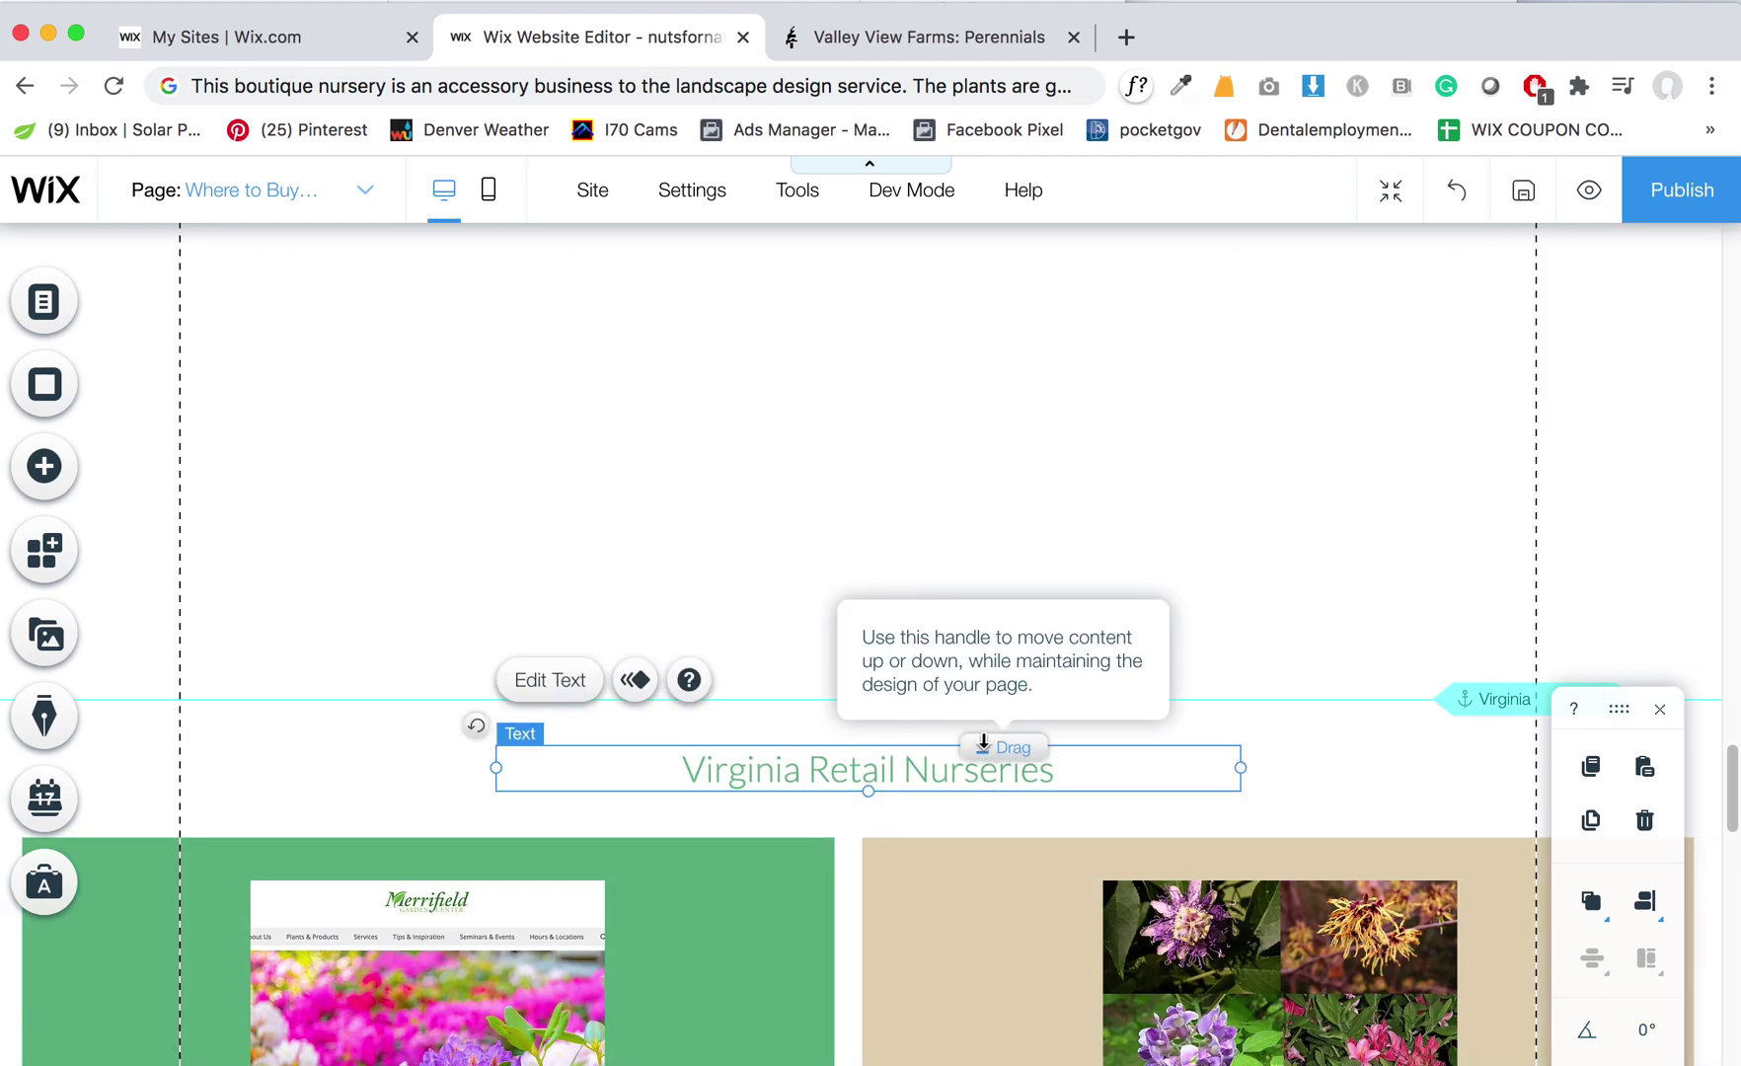
Step: Move the strip holding Kollar, Patuxent and Sun Nurseries down into the gap directly below the Valley View strip
{"action": "left_click_drag", "start_coordinate": [1734, 783], "coordinate": [1722, 590]}
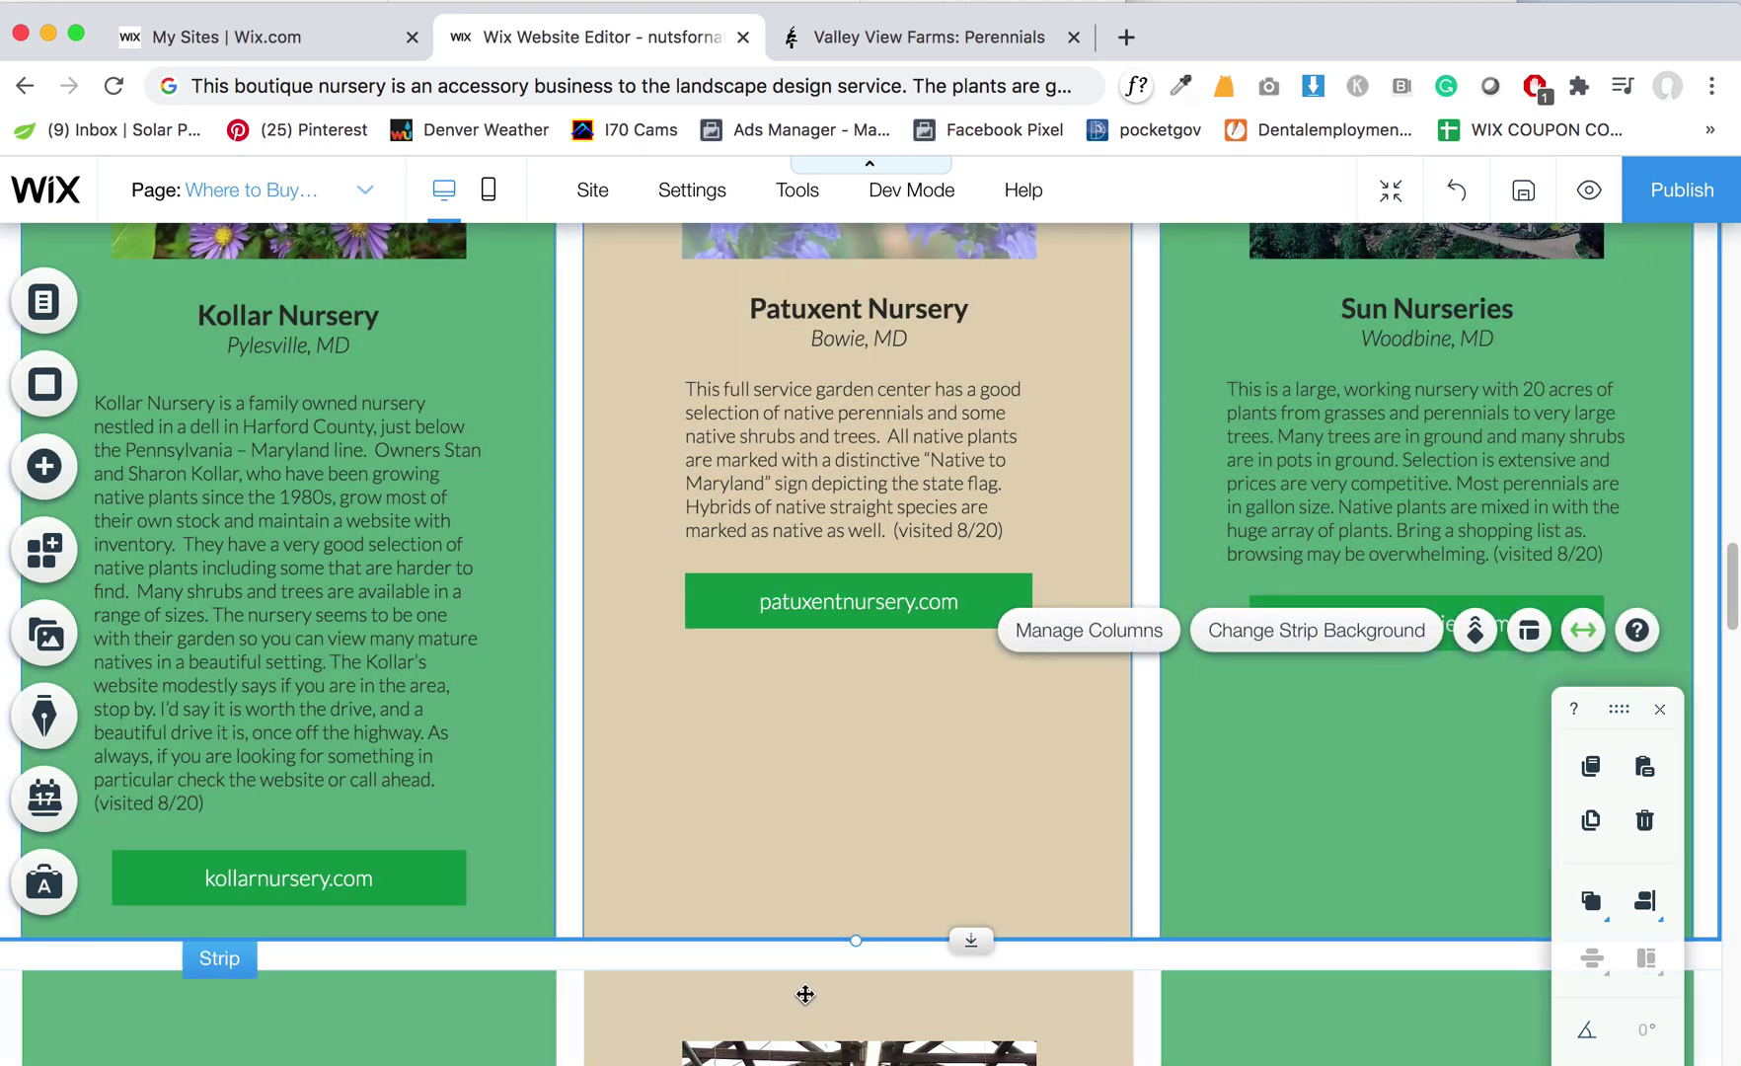
{"action": "scroll", "coordinate": [952, 874], "scroll_direction": "down", "scroll_amount": 10}
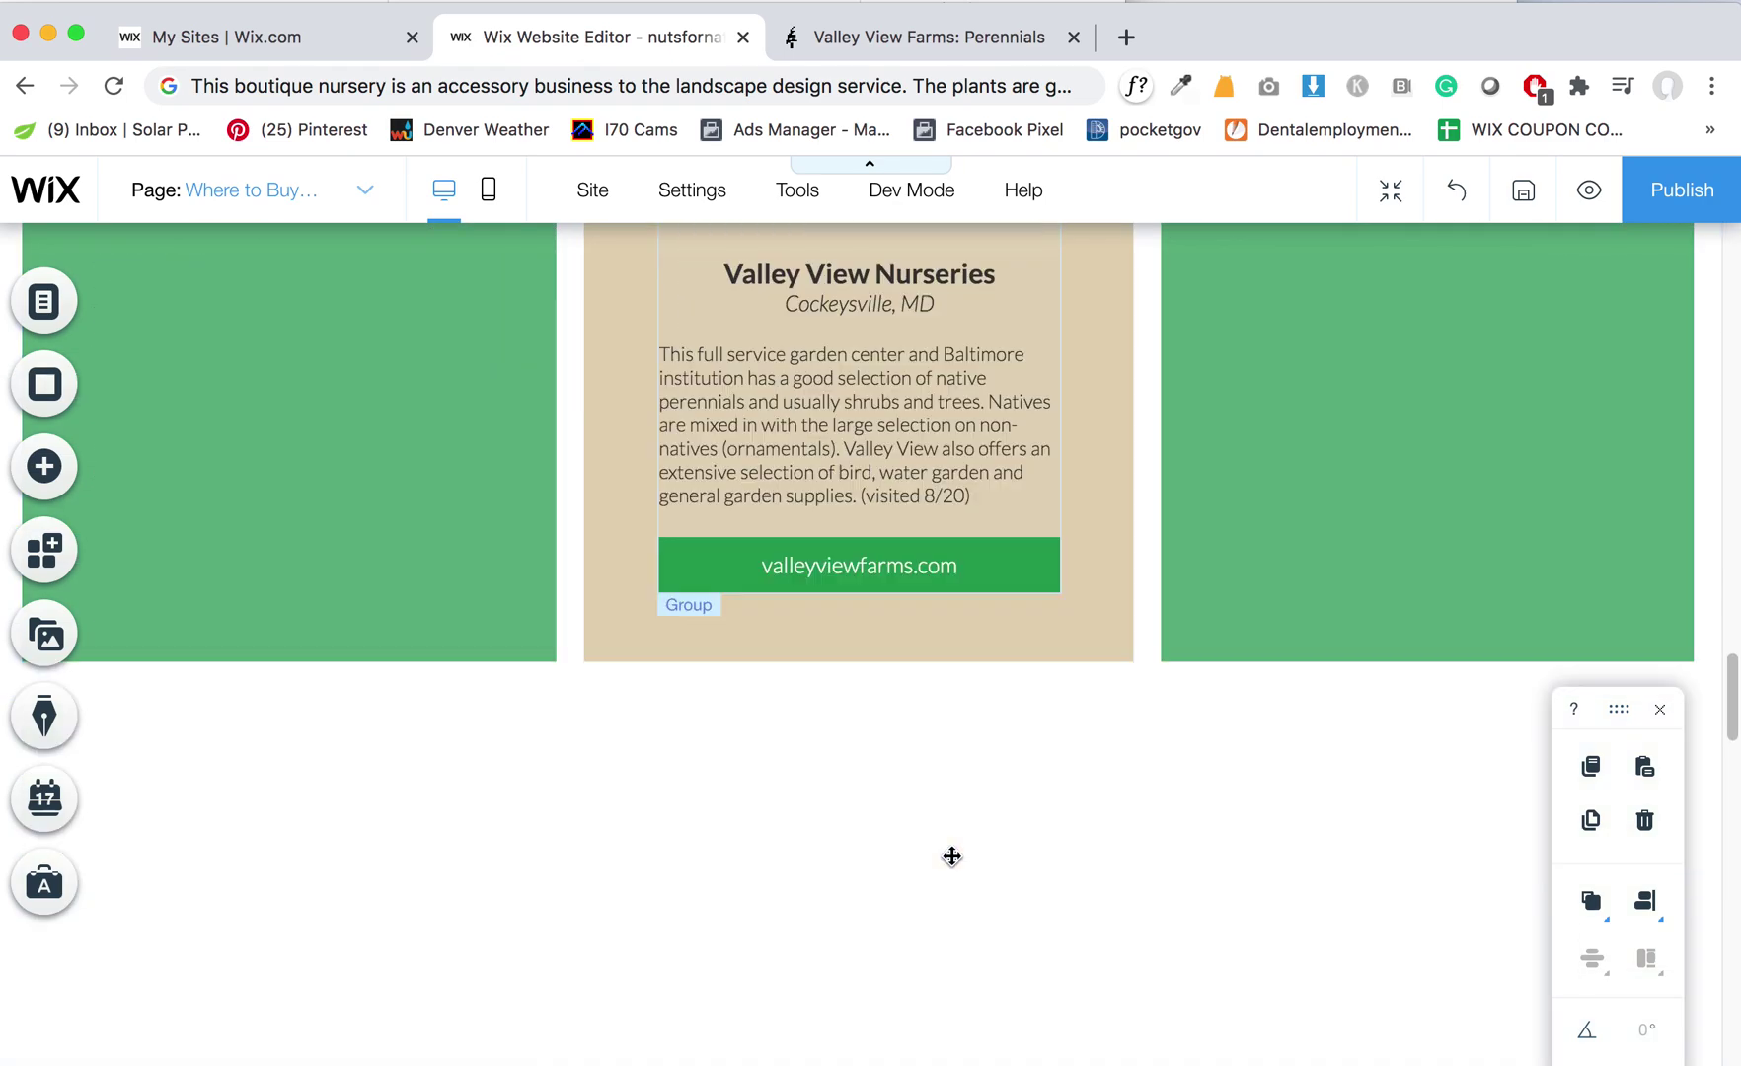
{"action": "left_click", "coordinate": [985, 758]}
{"action": "scroll", "coordinate": [1000, 760], "scroll_direction": "up", "scroll_amount": 10}
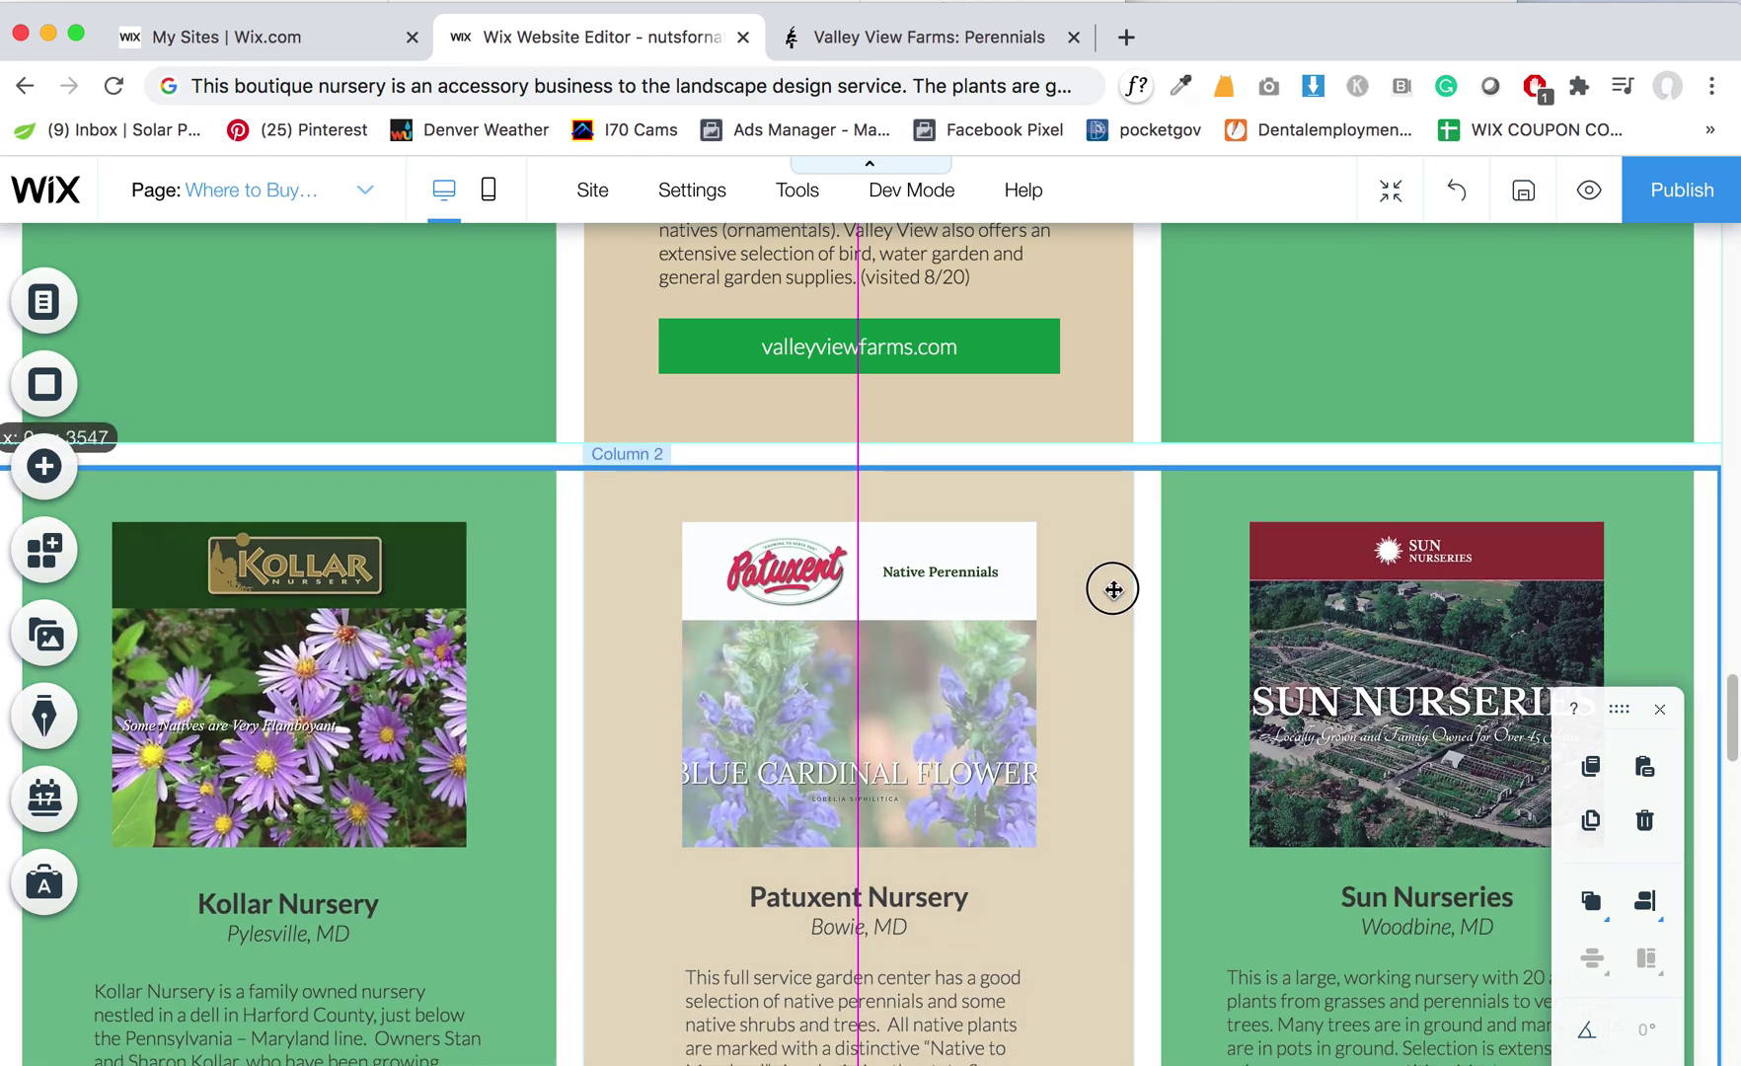
{"action": "left_click_drag", "start_coordinate": [1120, 606], "coordinate": [1113, 594]}
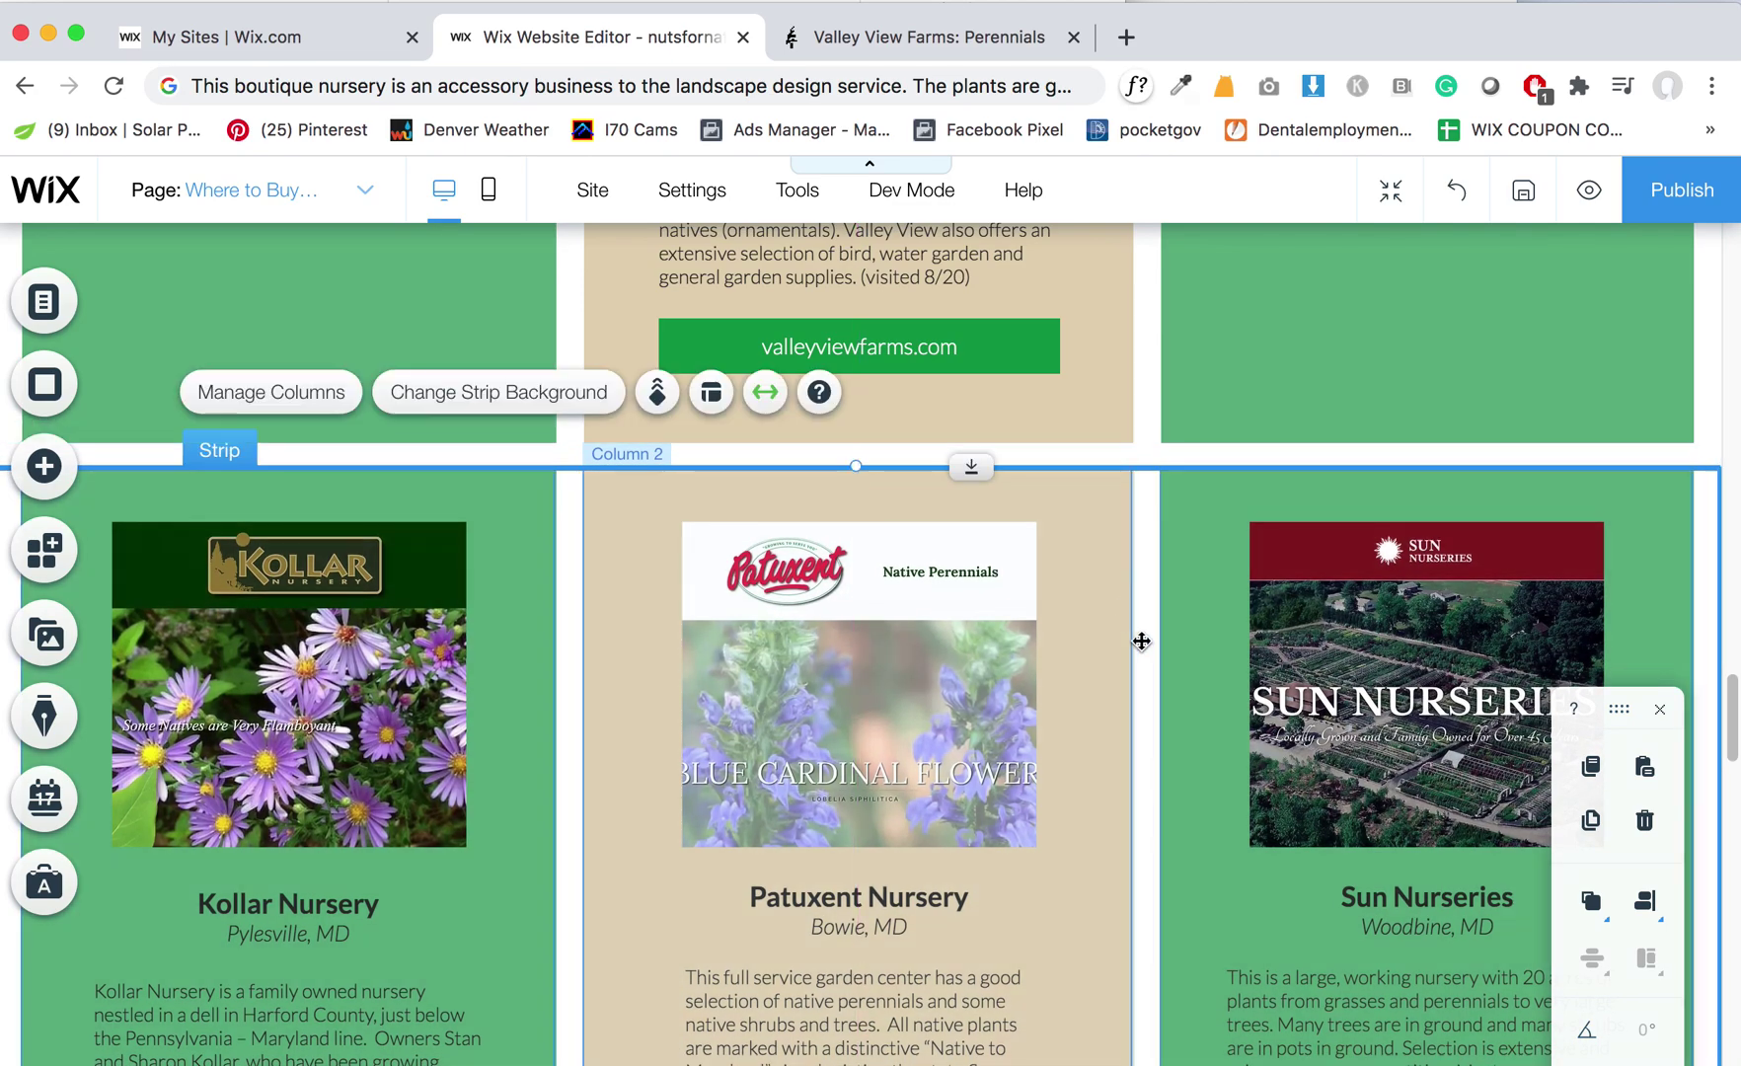
Step: Shift the Virginia Retail Nurseries heading with its content and the Virginia anchor down to clear the relocated Kollar strip
{"action": "scroll", "coordinate": [1150, 669], "scroll_direction": "down", "scroll_amount": 7}
{"action": "left_click_drag", "start_coordinate": [1473, 709], "coordinate": [1158, 758]}
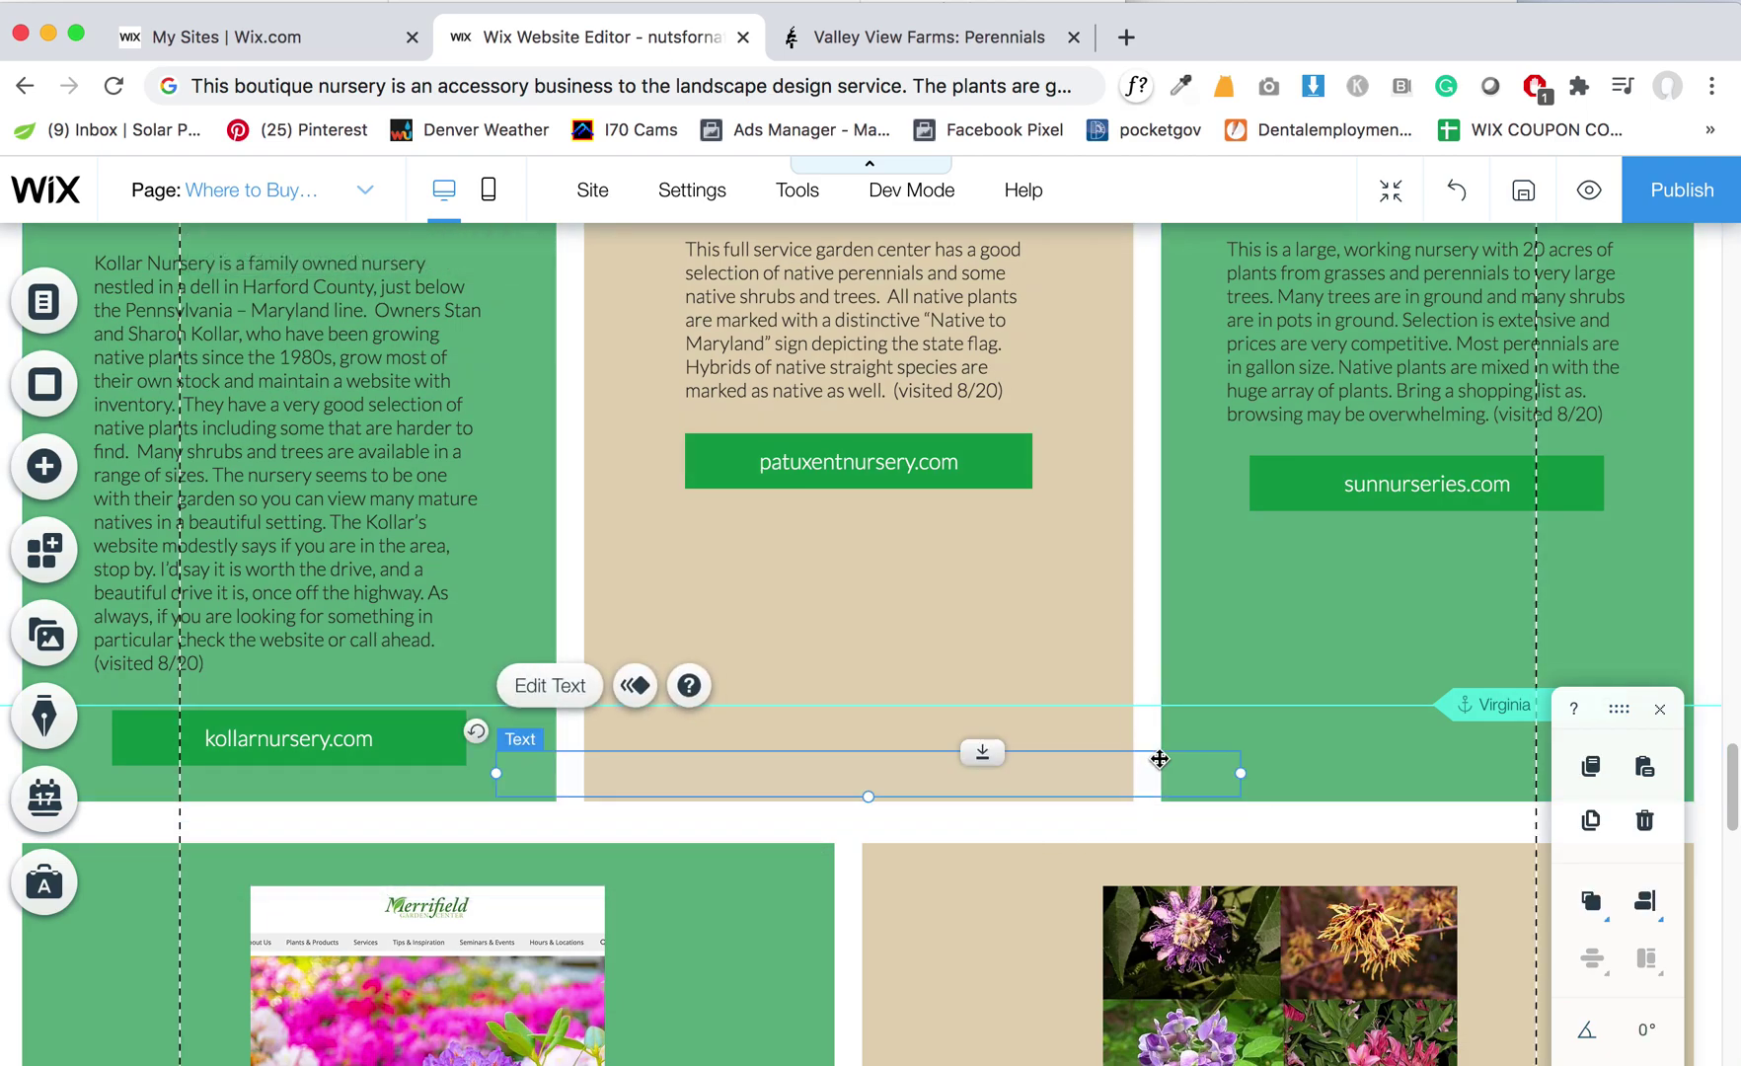
{"action": "left_click_drag", "start_coordinate": [987, 765], "coordinate": [969, 894]}
{"action": "left_click_drag", "start_coordinate": [1476, 707], "coordinate": [1481, 832]}
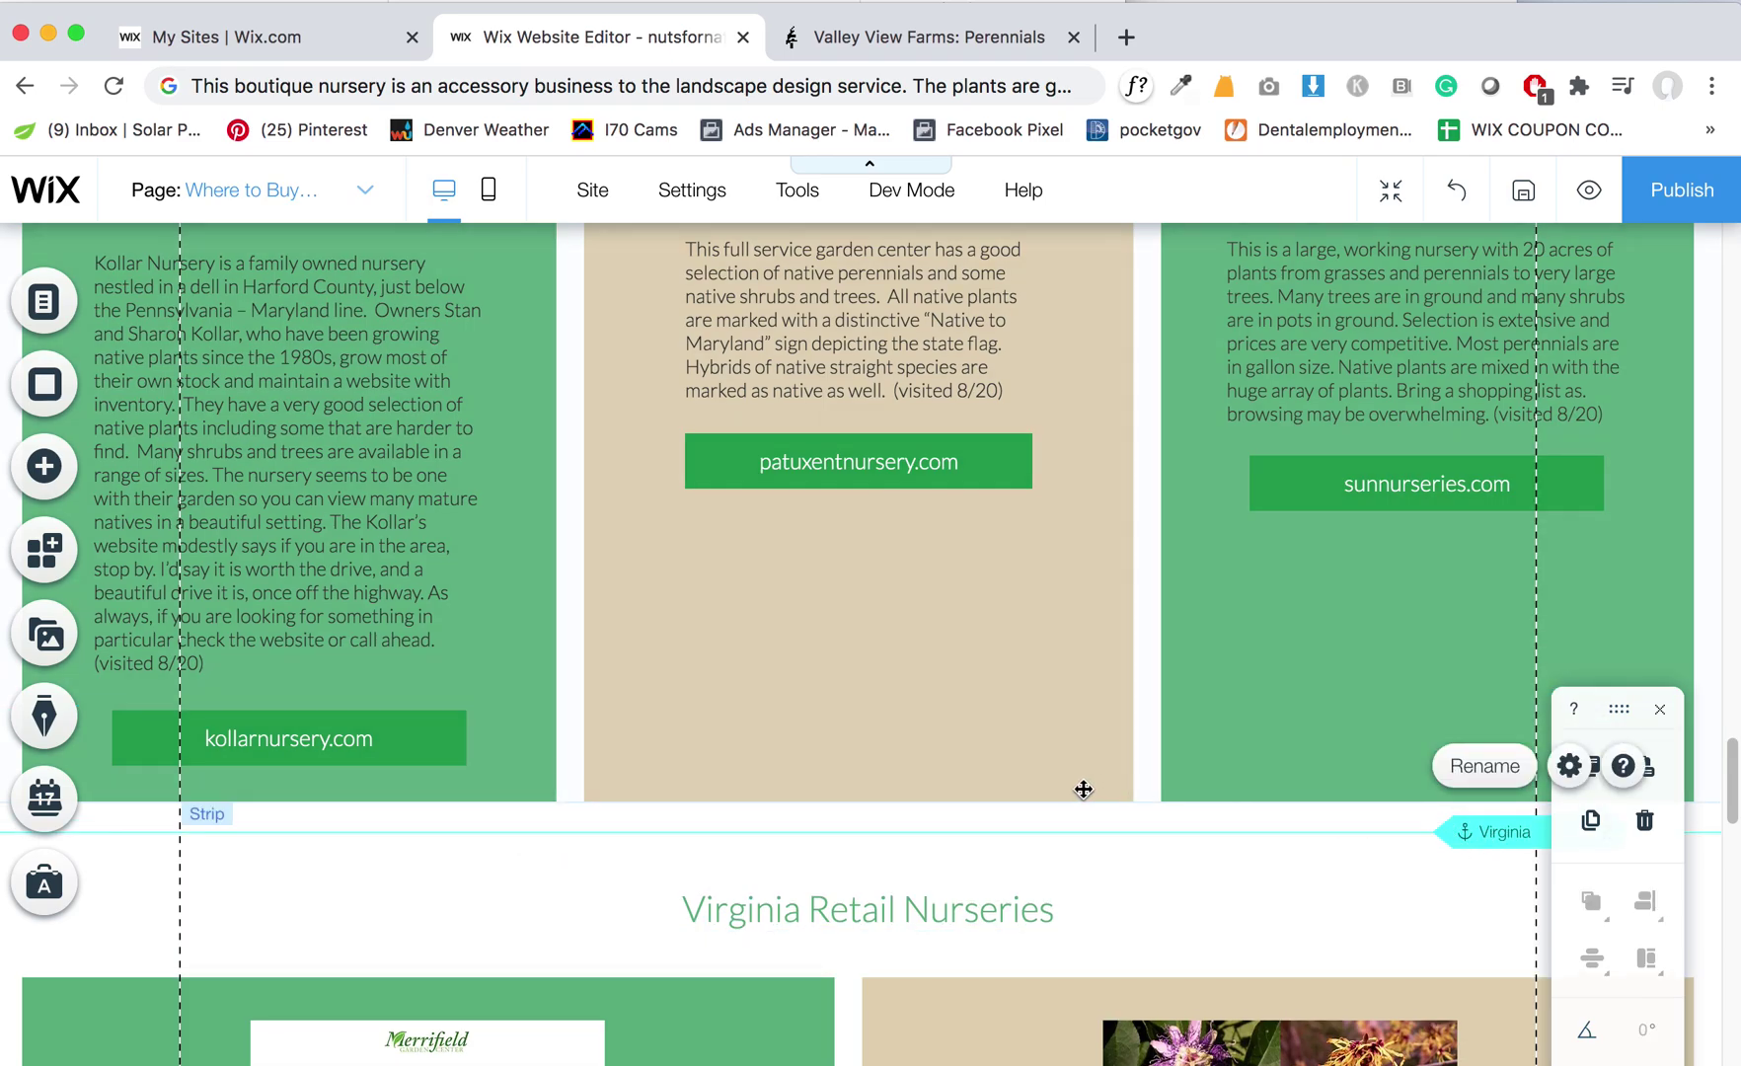
Step: Undo the strip, anchor and heading moves until Virginia Retail Nurseries sits directly beneath the Valley View strip
{"action": "scroll", "coordinate": [1085, 790], "scroll_direction": "up", "scroll_amount": 8}
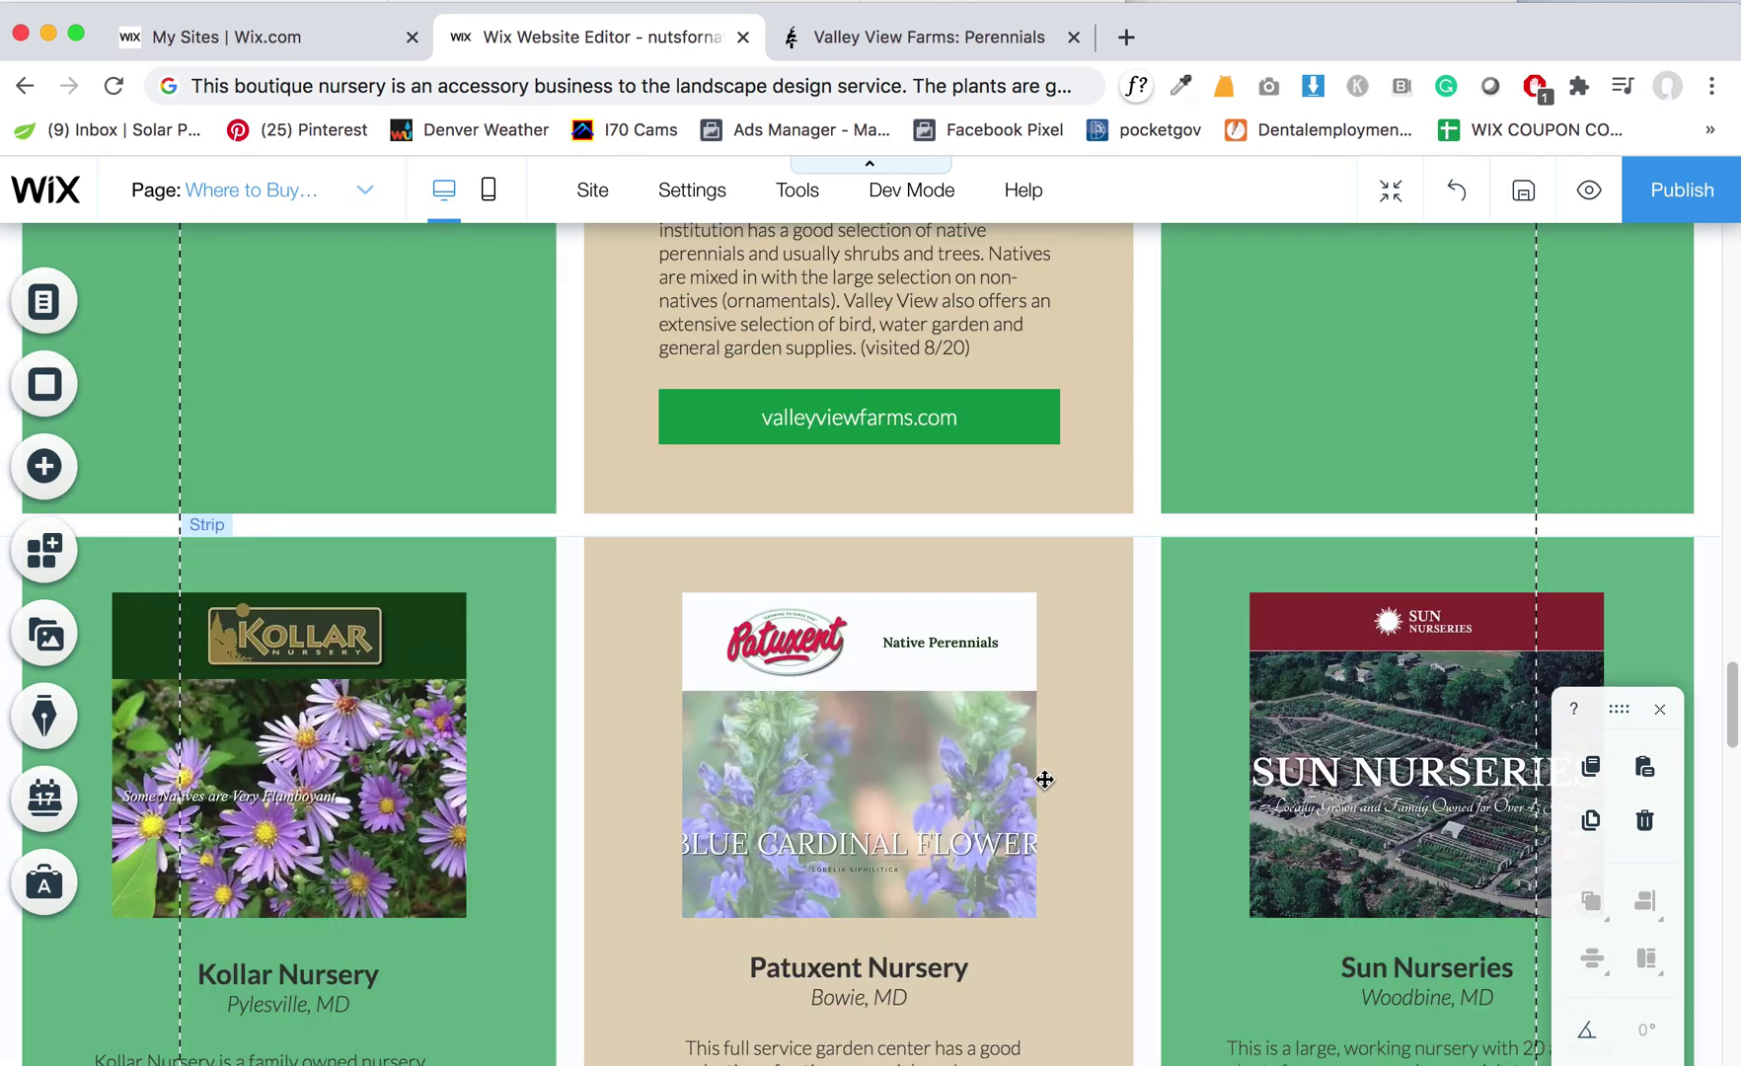
{"action": "scroll", "coordinate": [1041, 778], "scroll_direction": "down", "scroll_amount": 10}
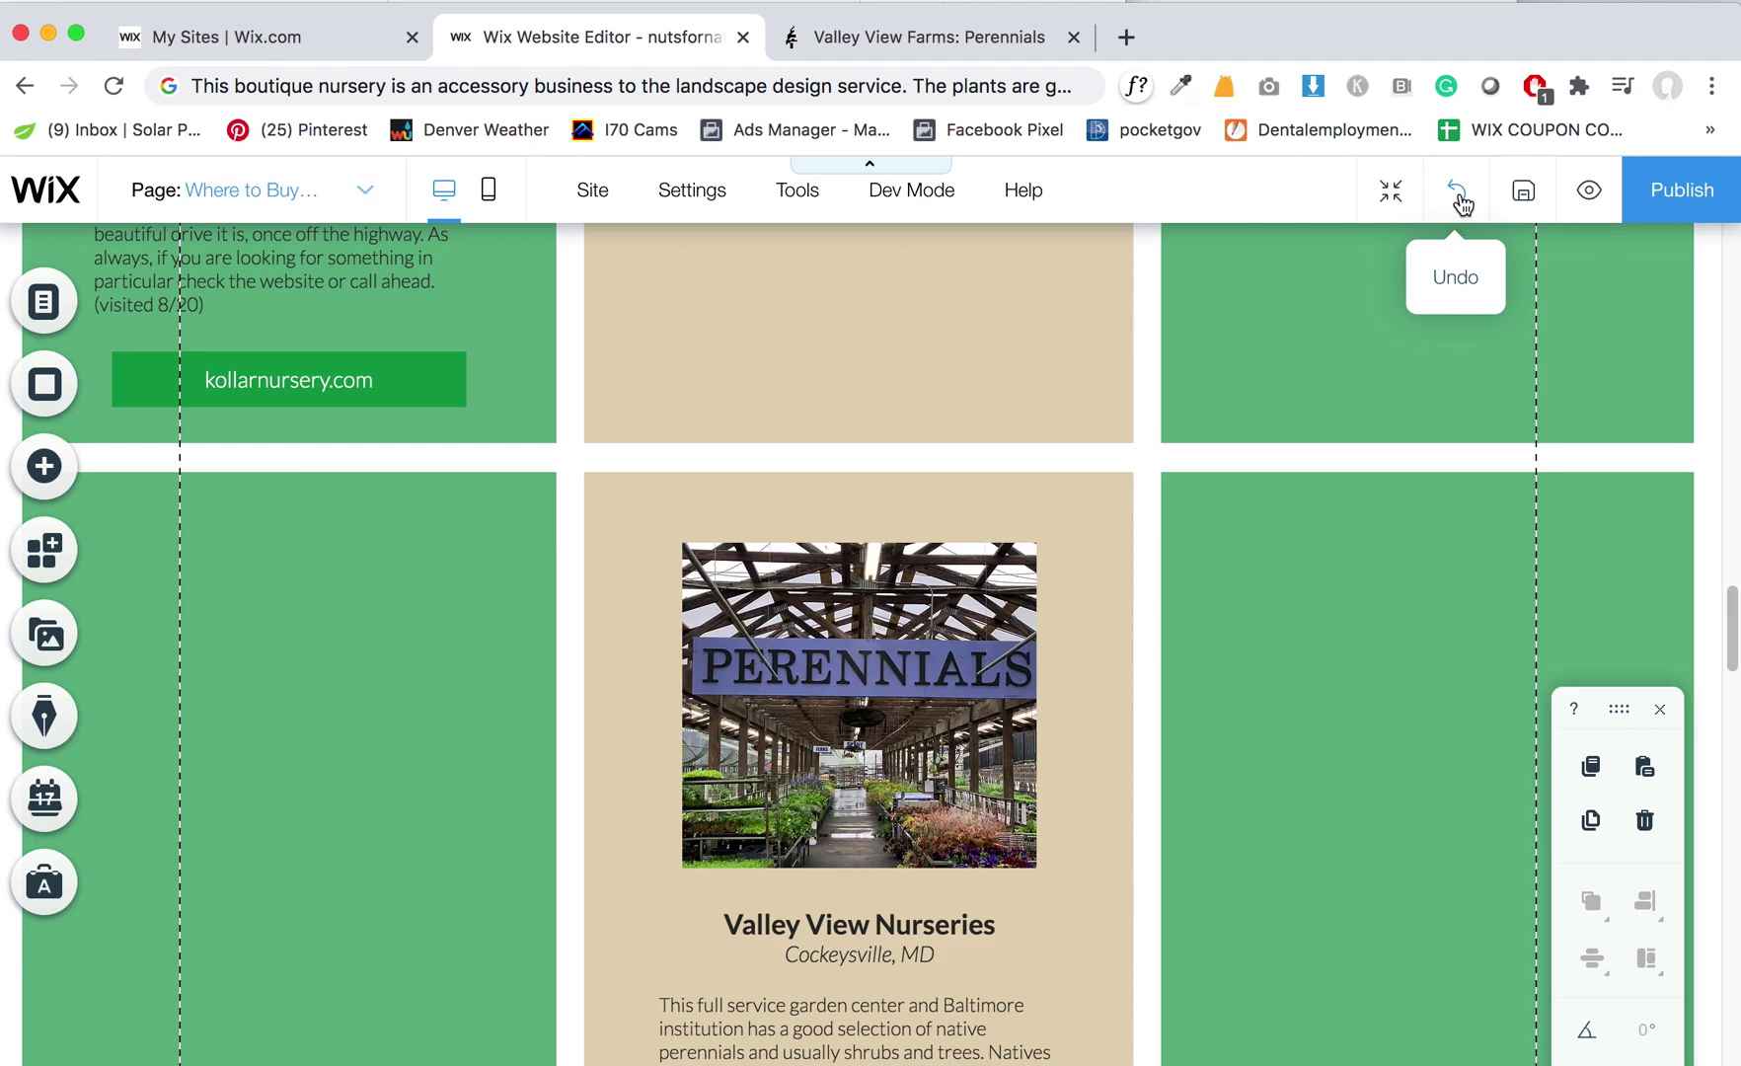
{"action": "scroll", "coordinate": [1440, 516], "scroll_direction": "down", "scroll_amount": 6}
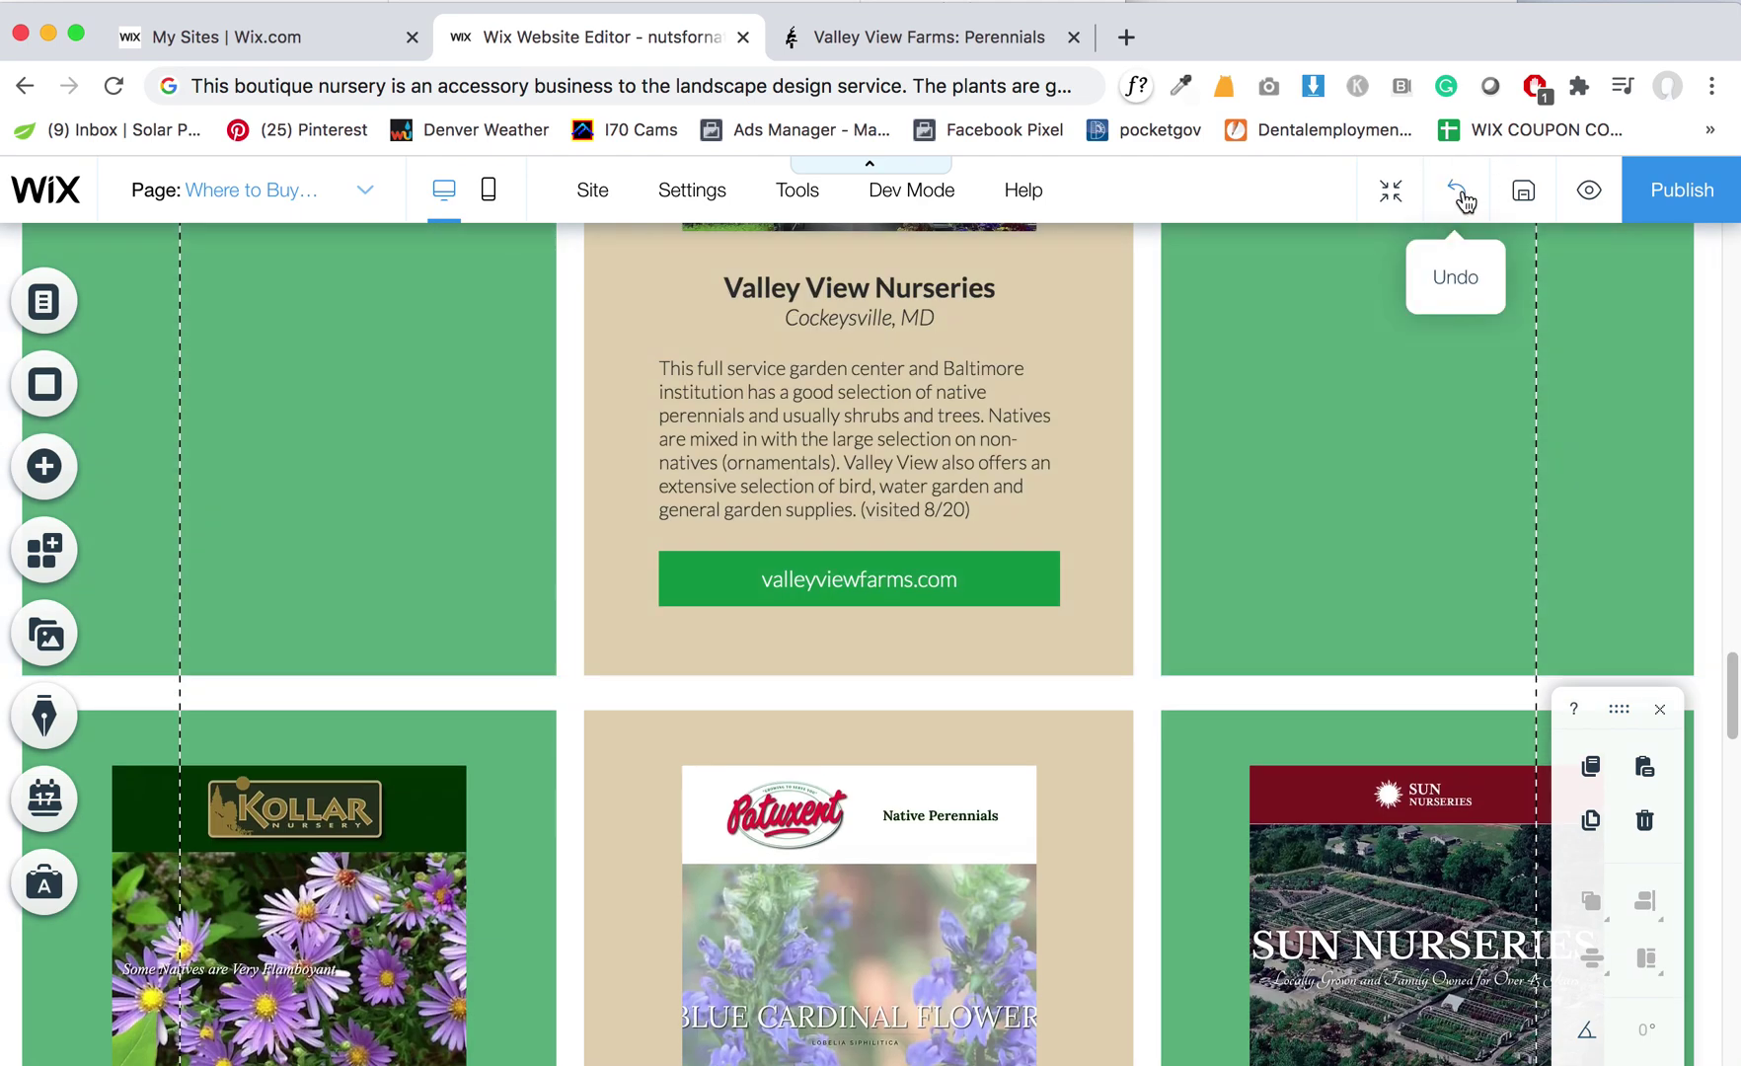
{"action": "left_click", "coordinate": [1459, 197]}
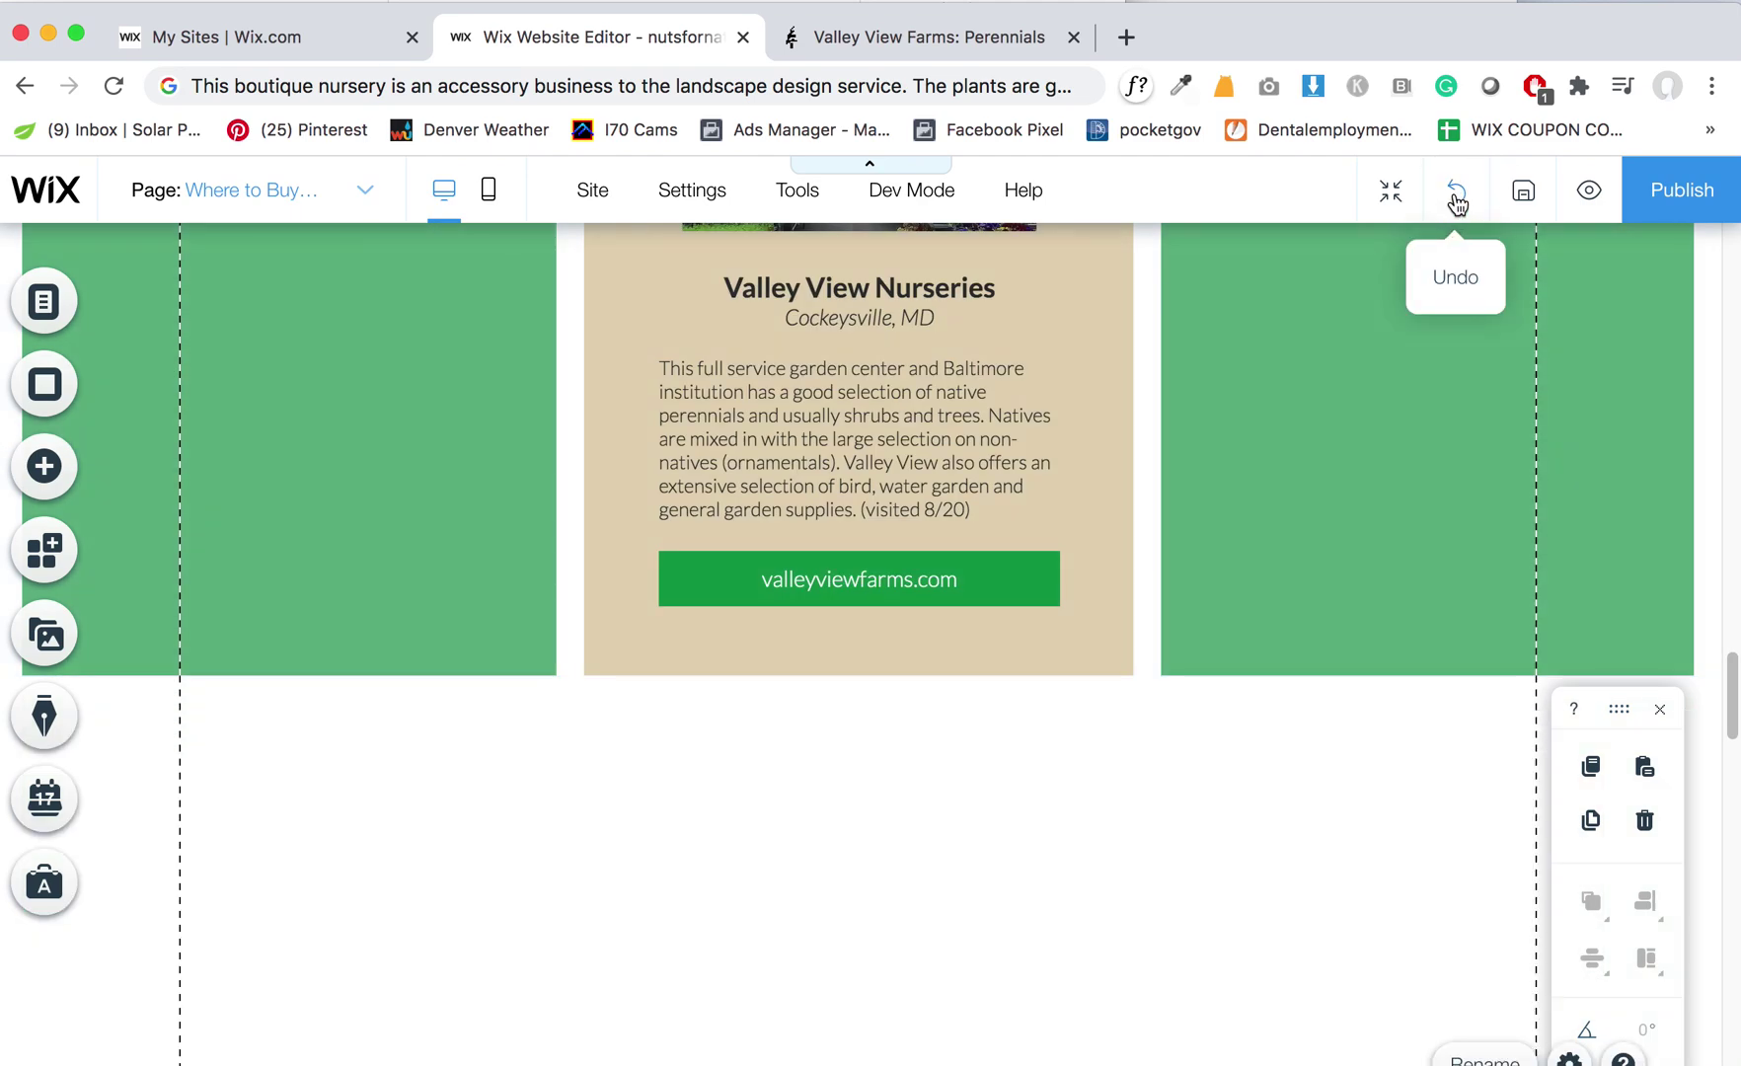
{"action": "left_click", "coordinate": [1459, 202]}
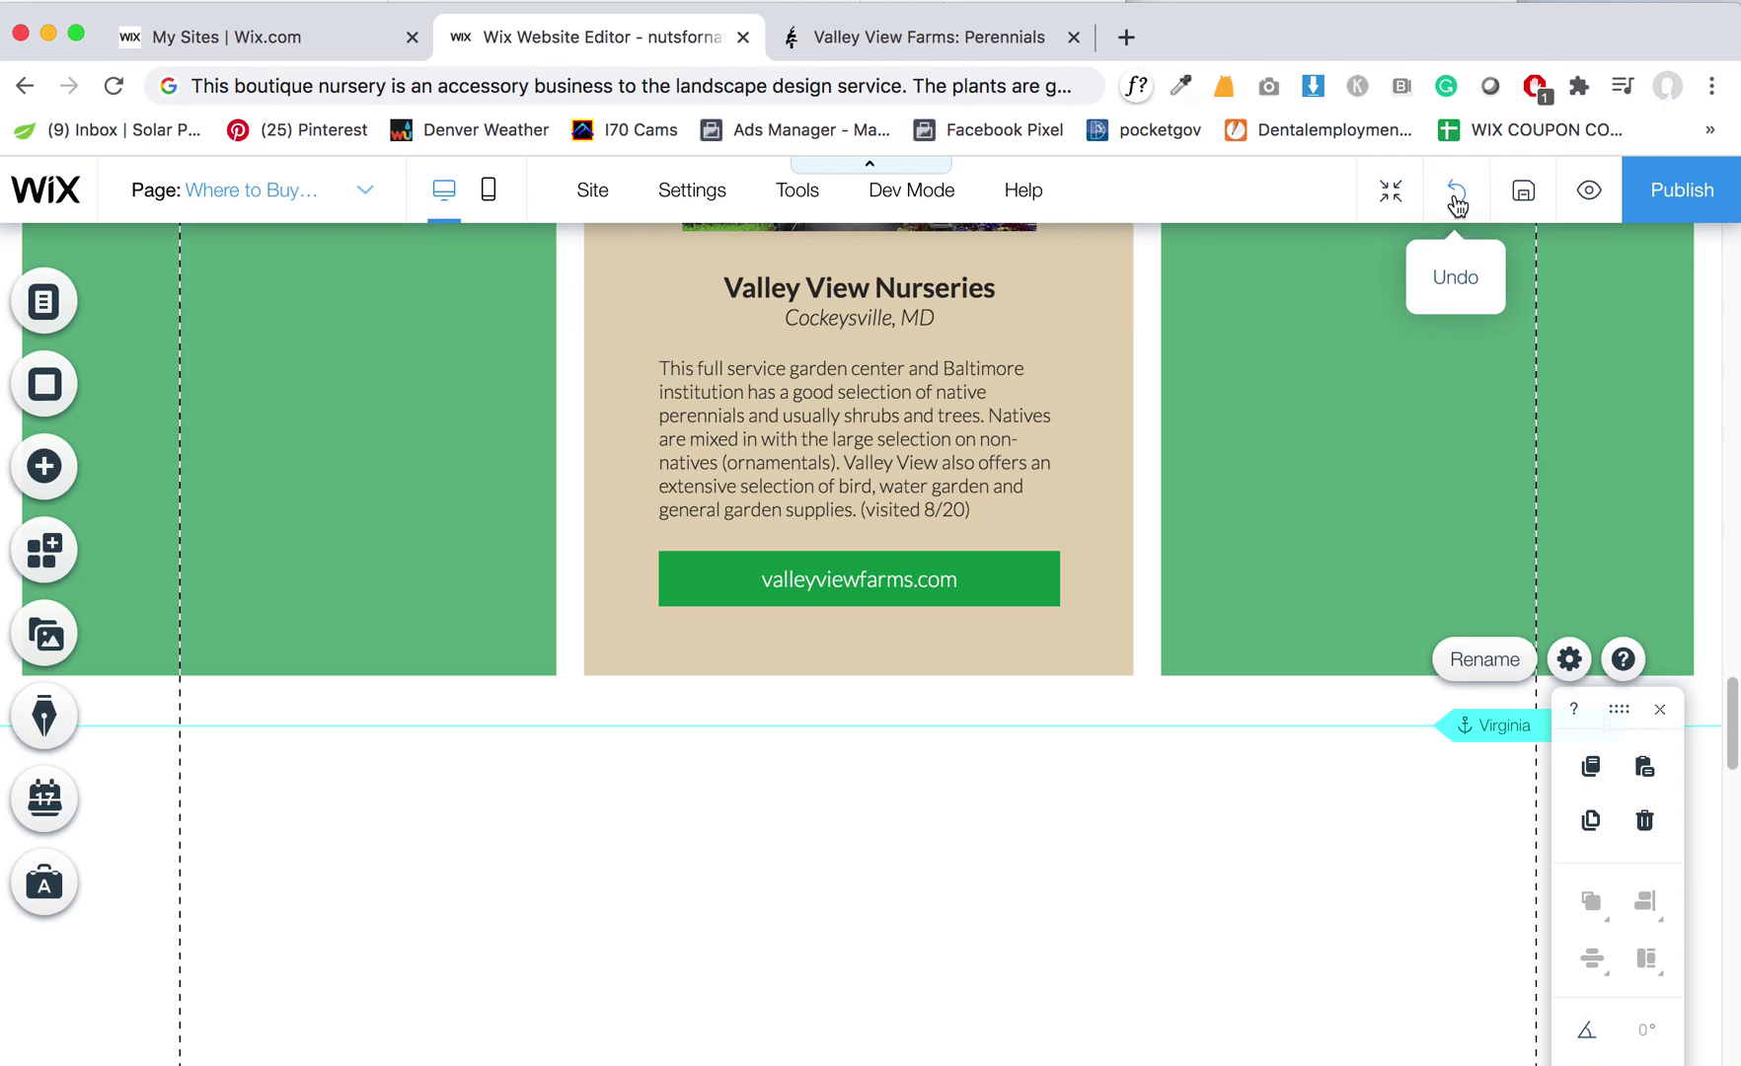
{"action": "left_click", "coordinate": [1458, 203]}
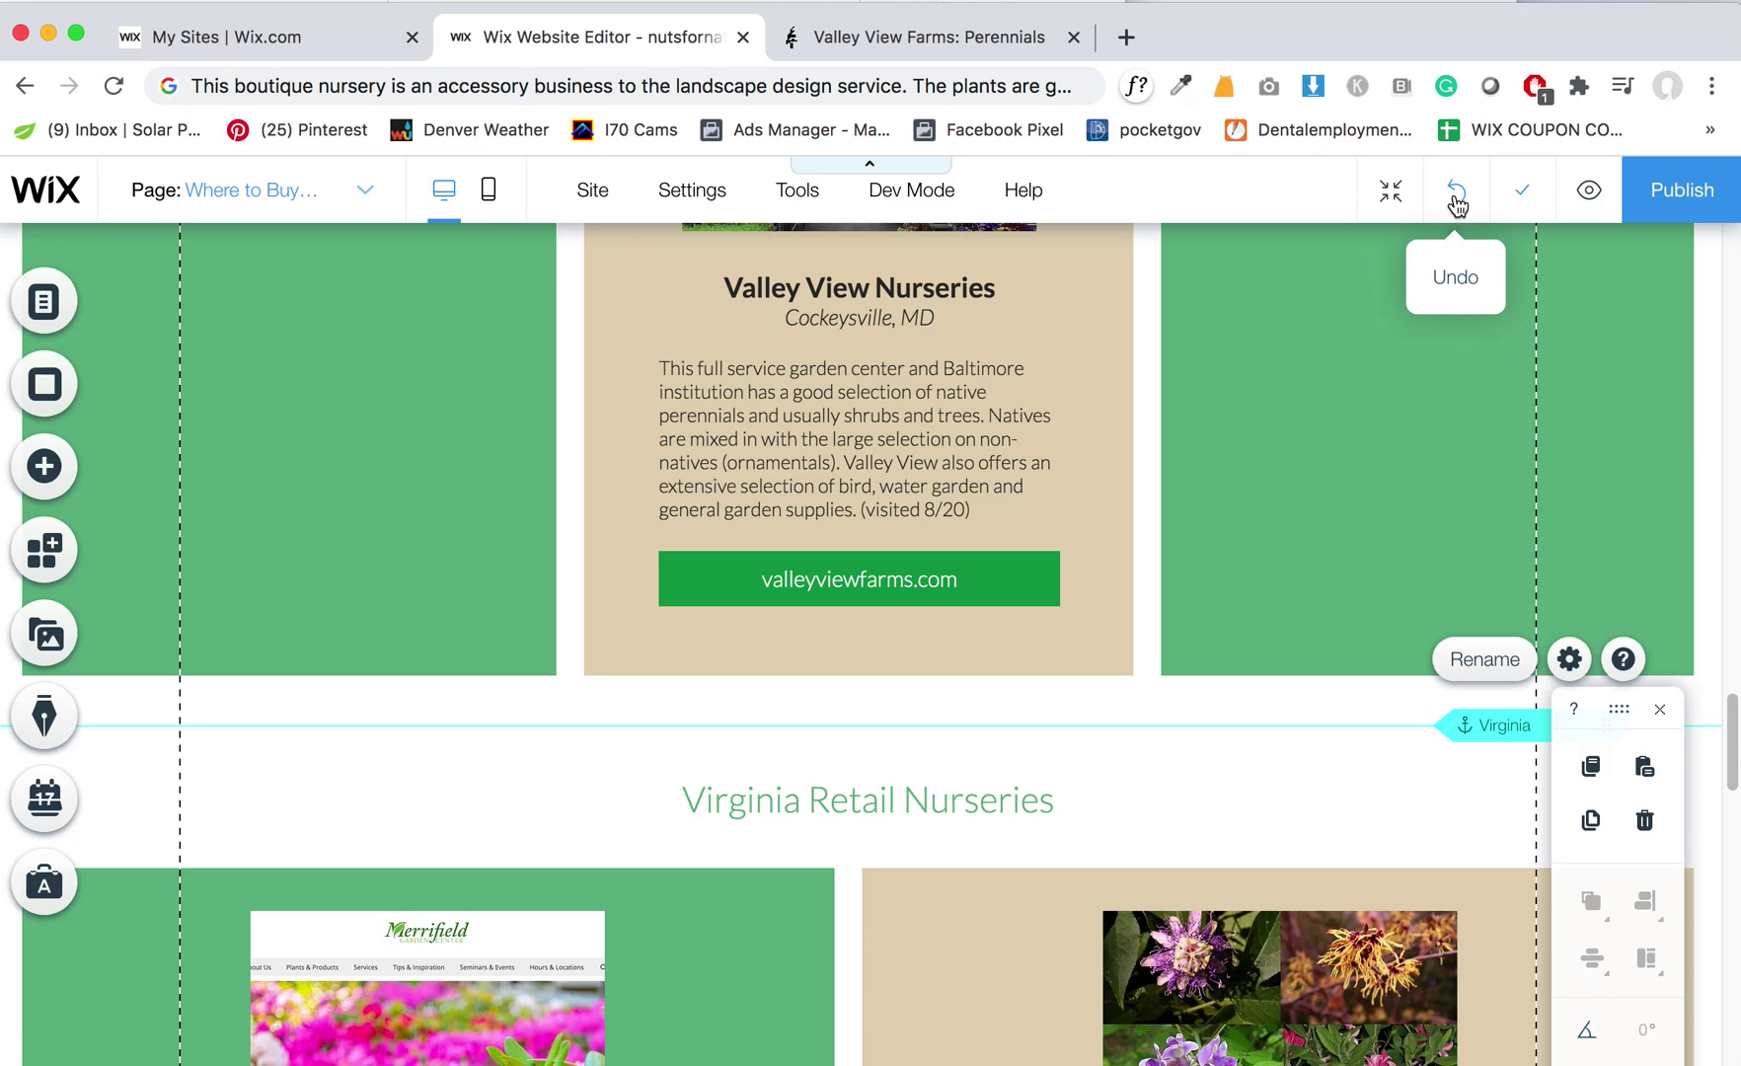
Step: Find the Site History option for viewing and restoring previous versions of the site
{"action": "scroll", "coordinate": [1508, 494], "scroll_direction": "up", "scroll_amount": 10}
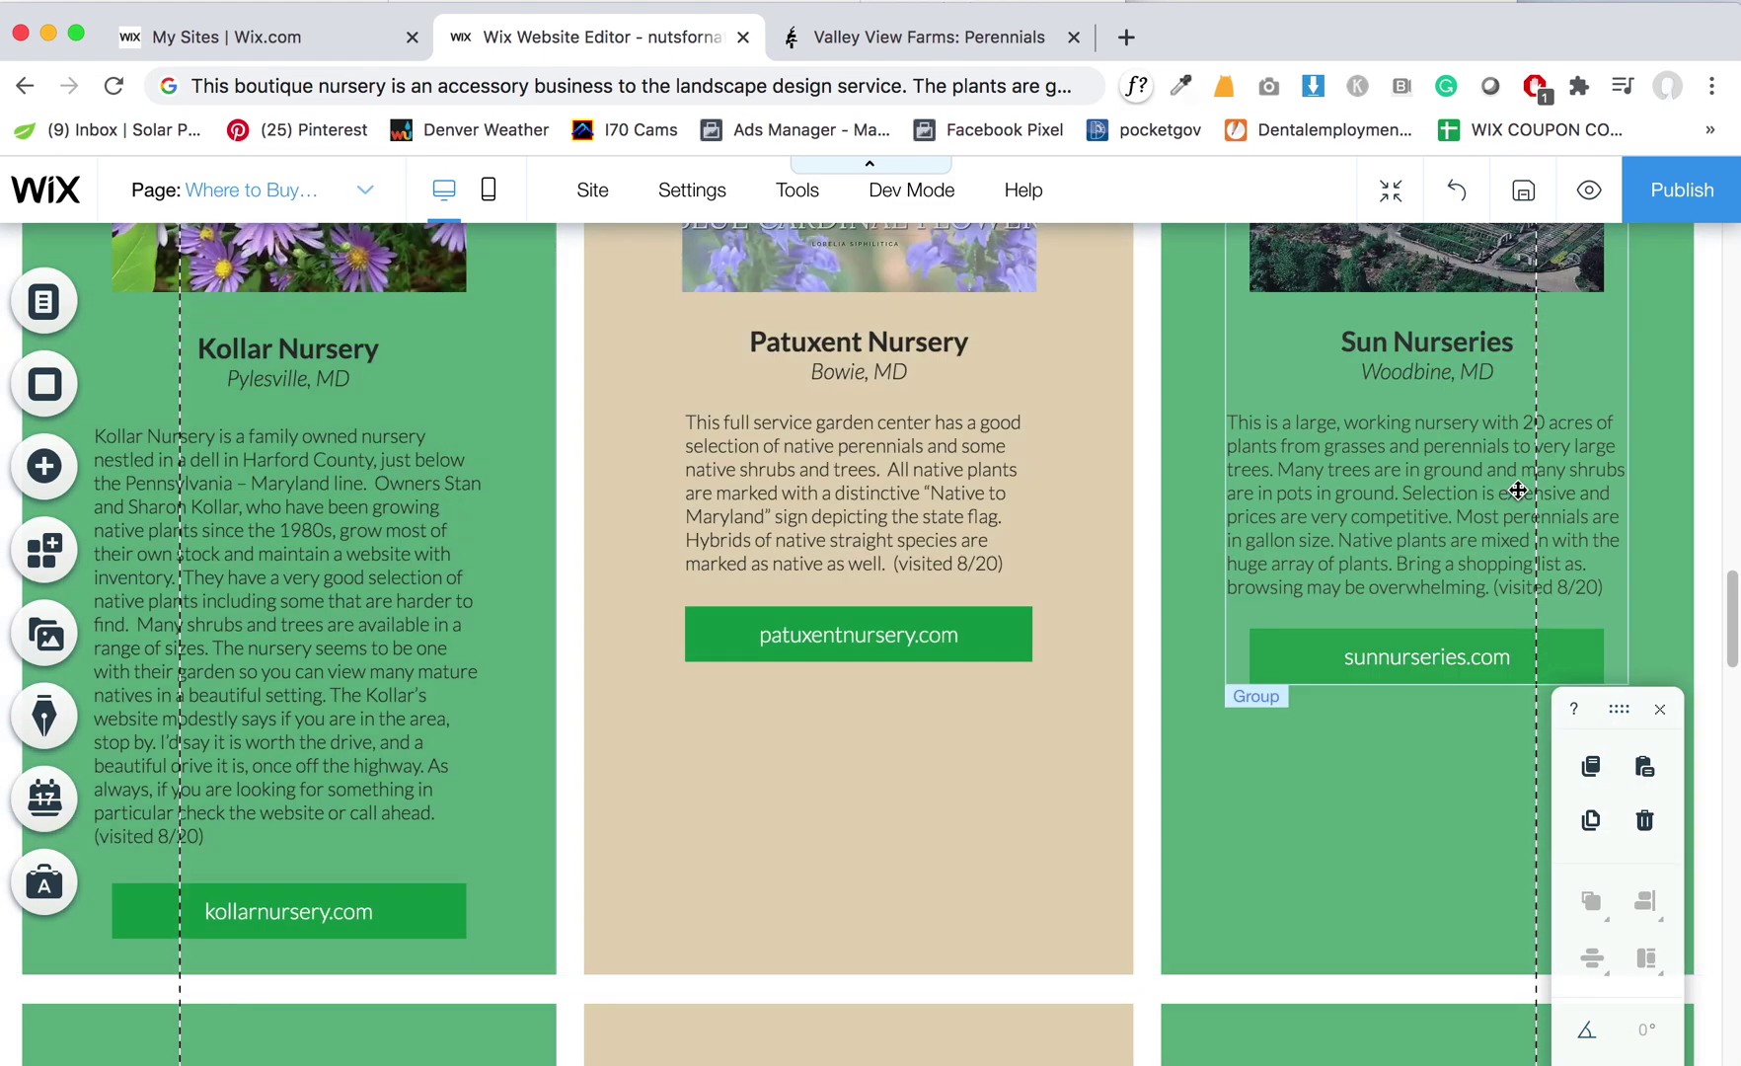
{"action": "left_click", "coordinate": [1697, 188]}
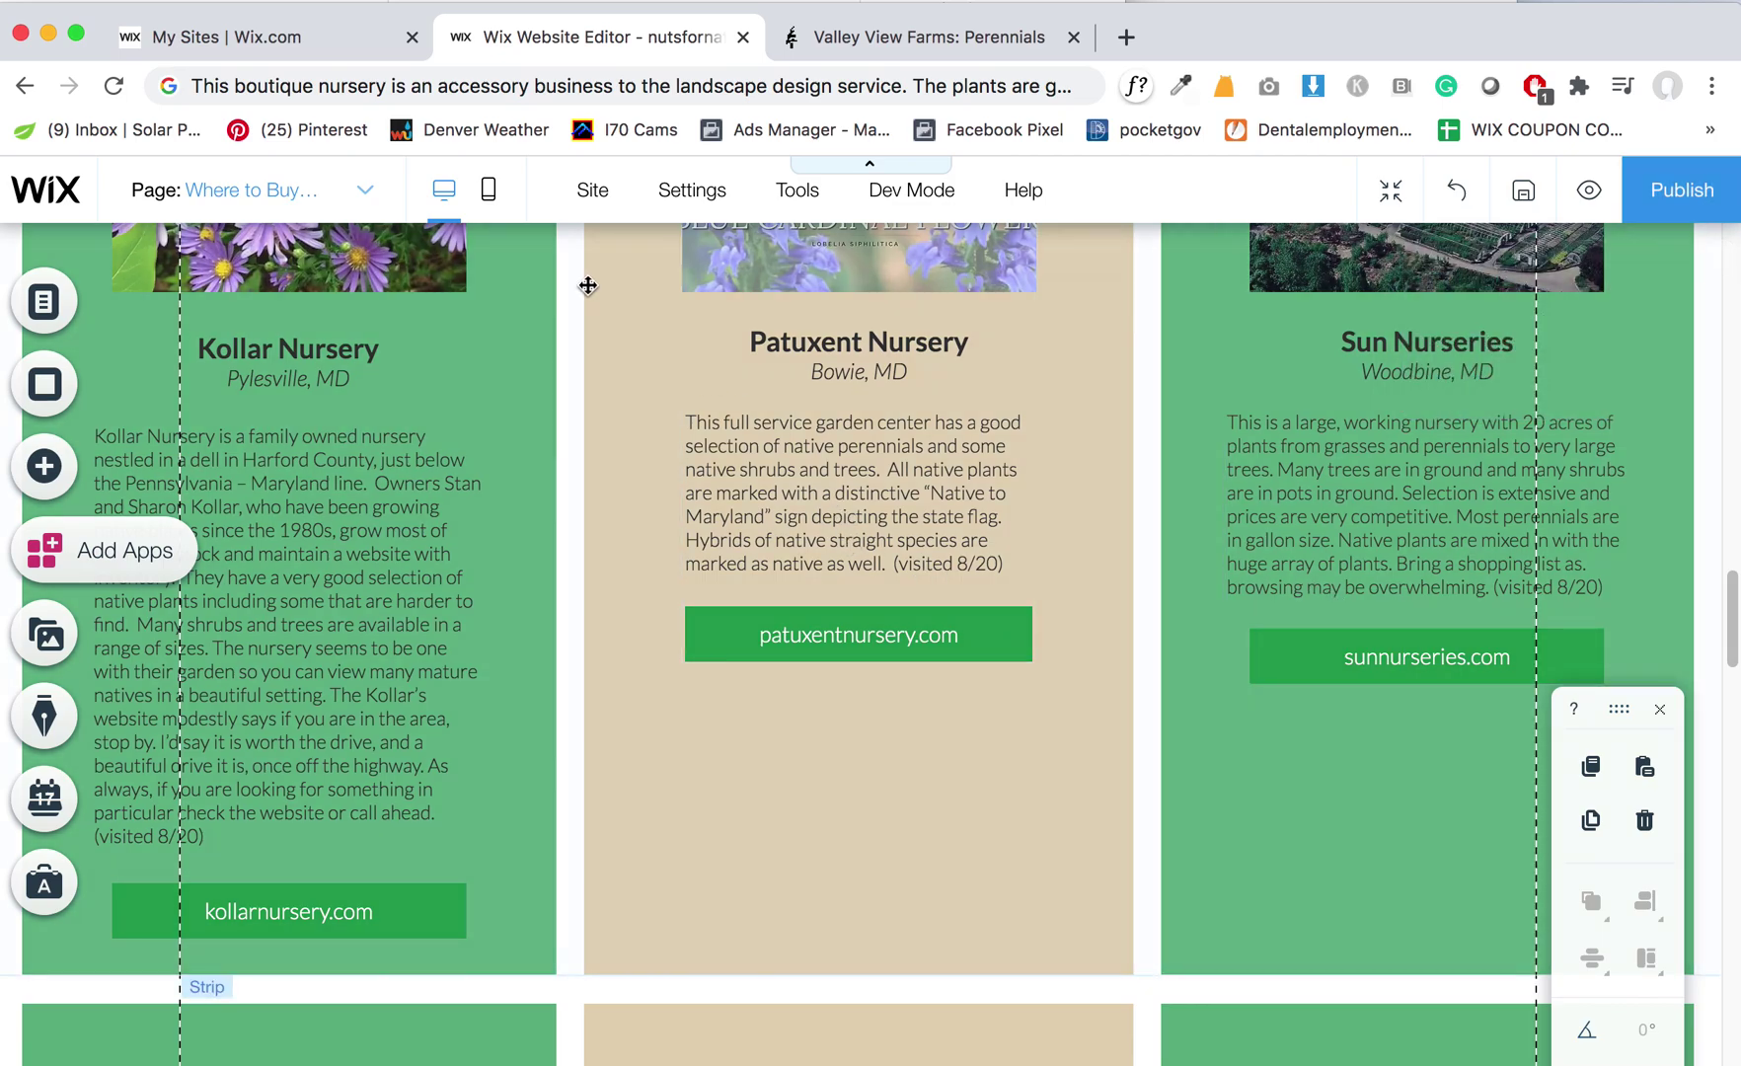
{"action": "mouse_move", "coordinate": [597, 192]}
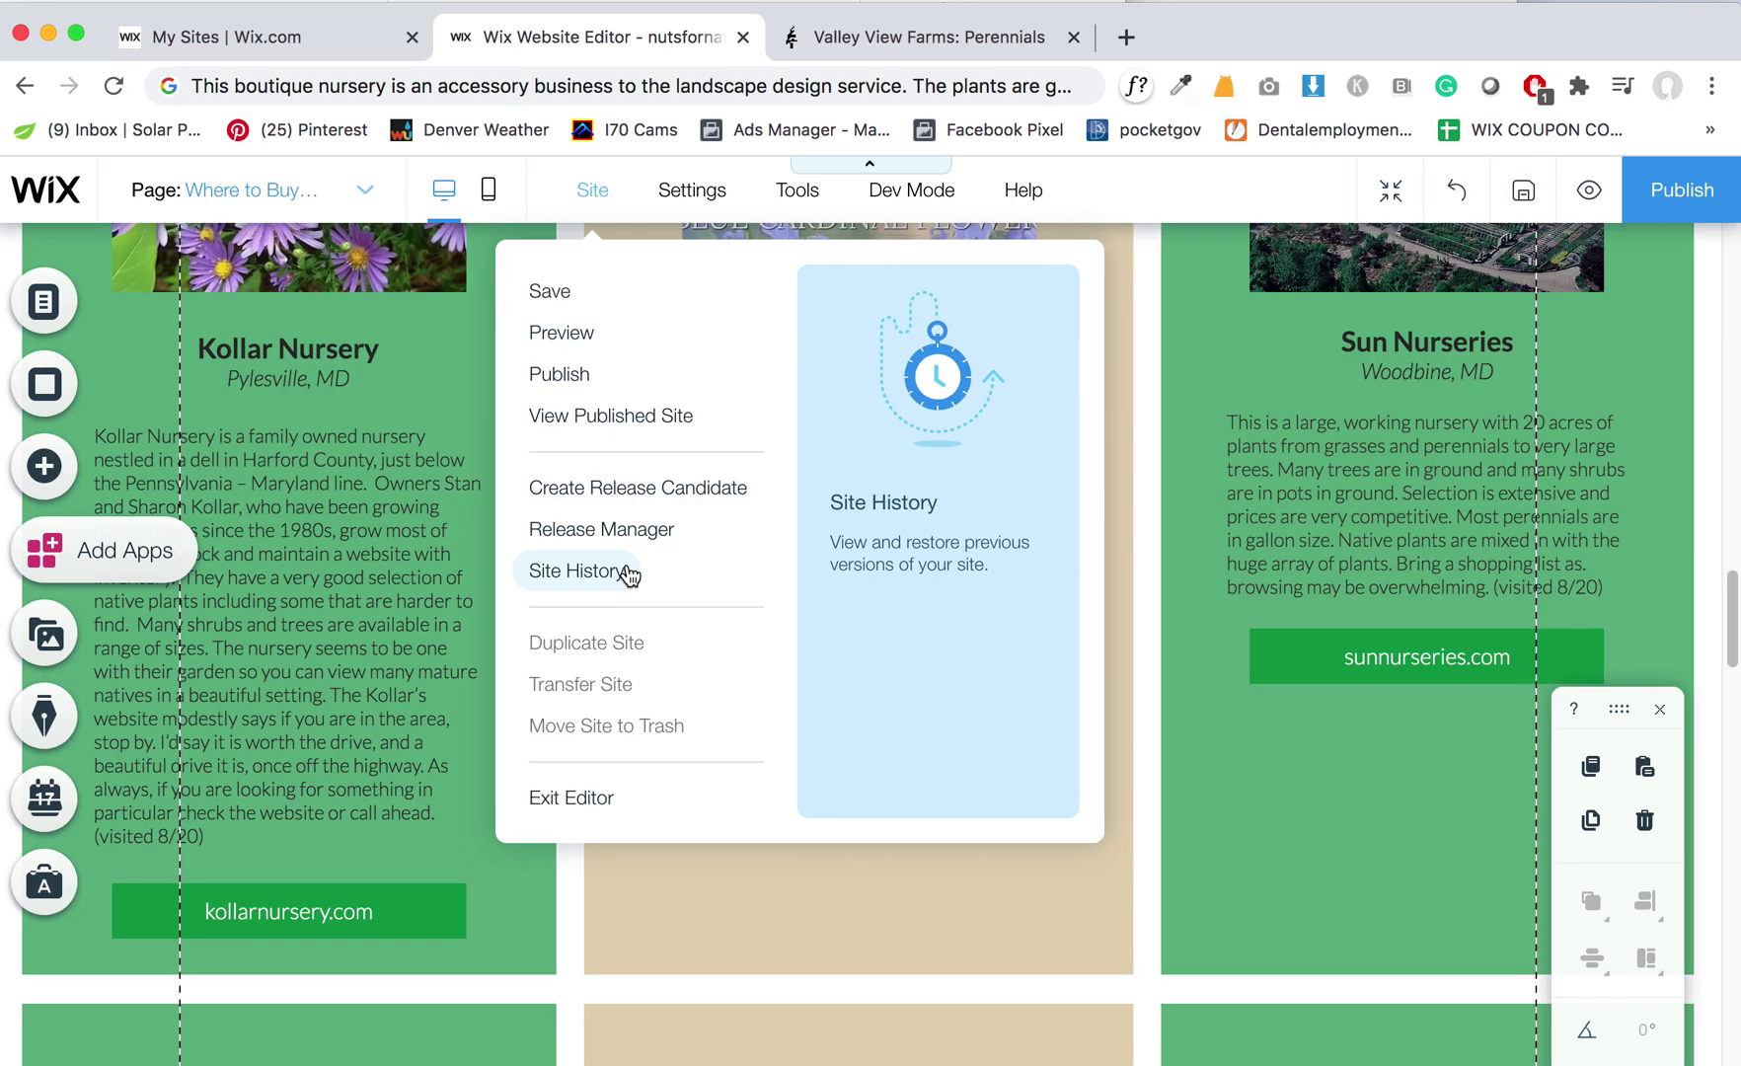
{"action": "left_click", "coordinate": [1372, 637]}
Step: Review the order of the Maryland nursery strips from American Plant to Valley View, and the Virginia section below them
{"action": "scroll", "coordinate": [1400, 671], "scroll_direction": "down", "scroll_amount": 1}
{"action": "scroll", "coordinate": [1400, 674], "scroll_direction": "down", "scroll_amount": 10}
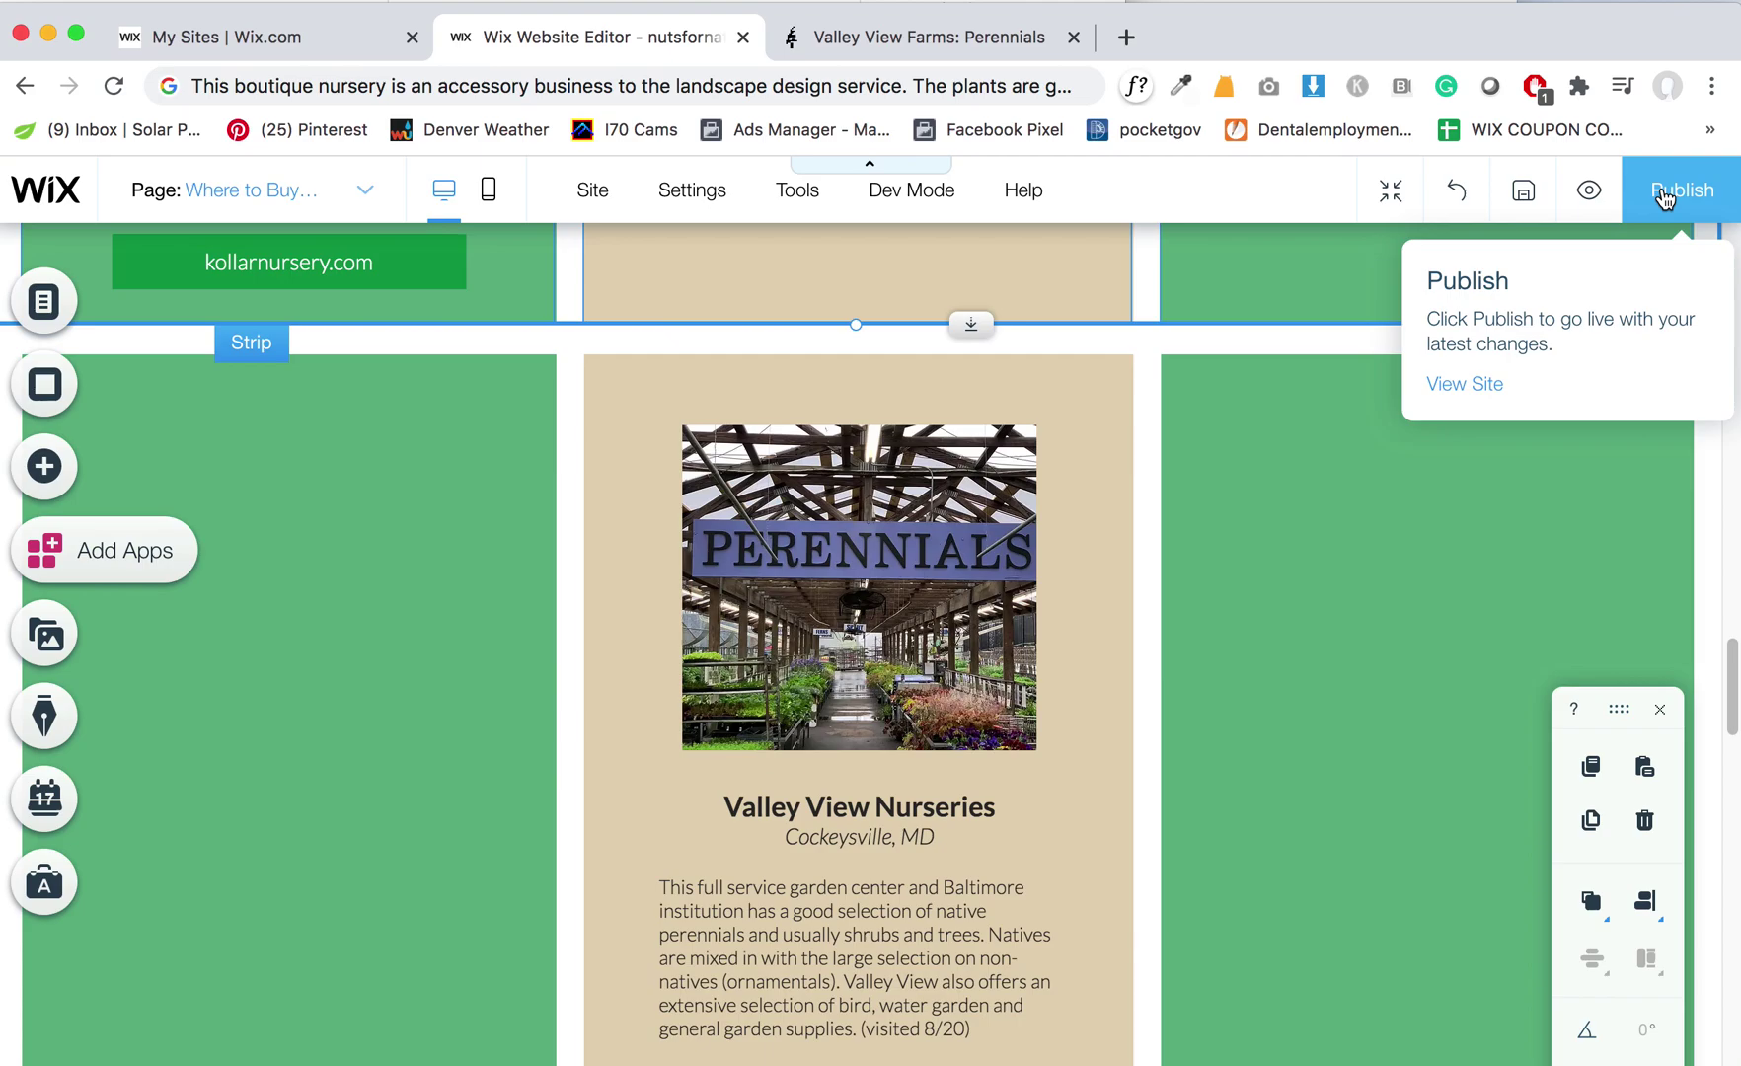
{"action": "scroll", "coordinate": [1407, 652], "scroll_direction": "down", "scroll_amount": 3}
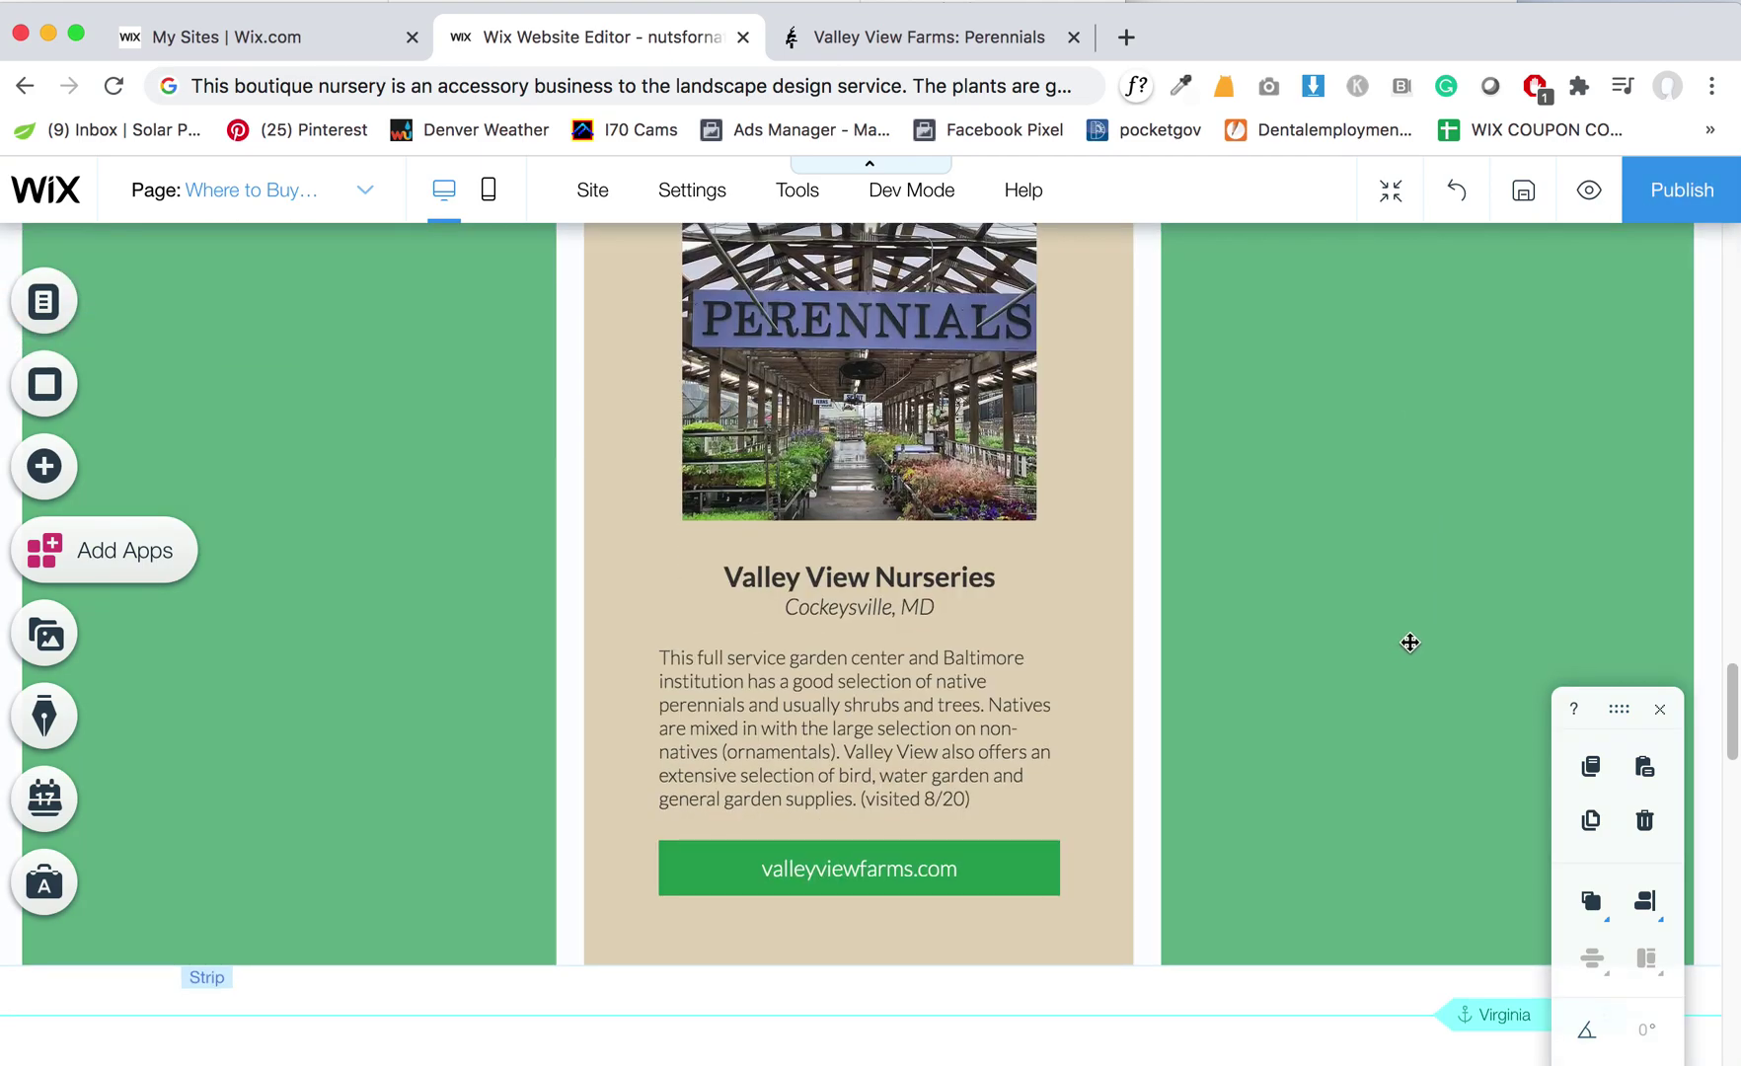
{"action": "scroll", "coordinate": [1406, 638], "scroll_direction": "up", "scroll_amount": 15}
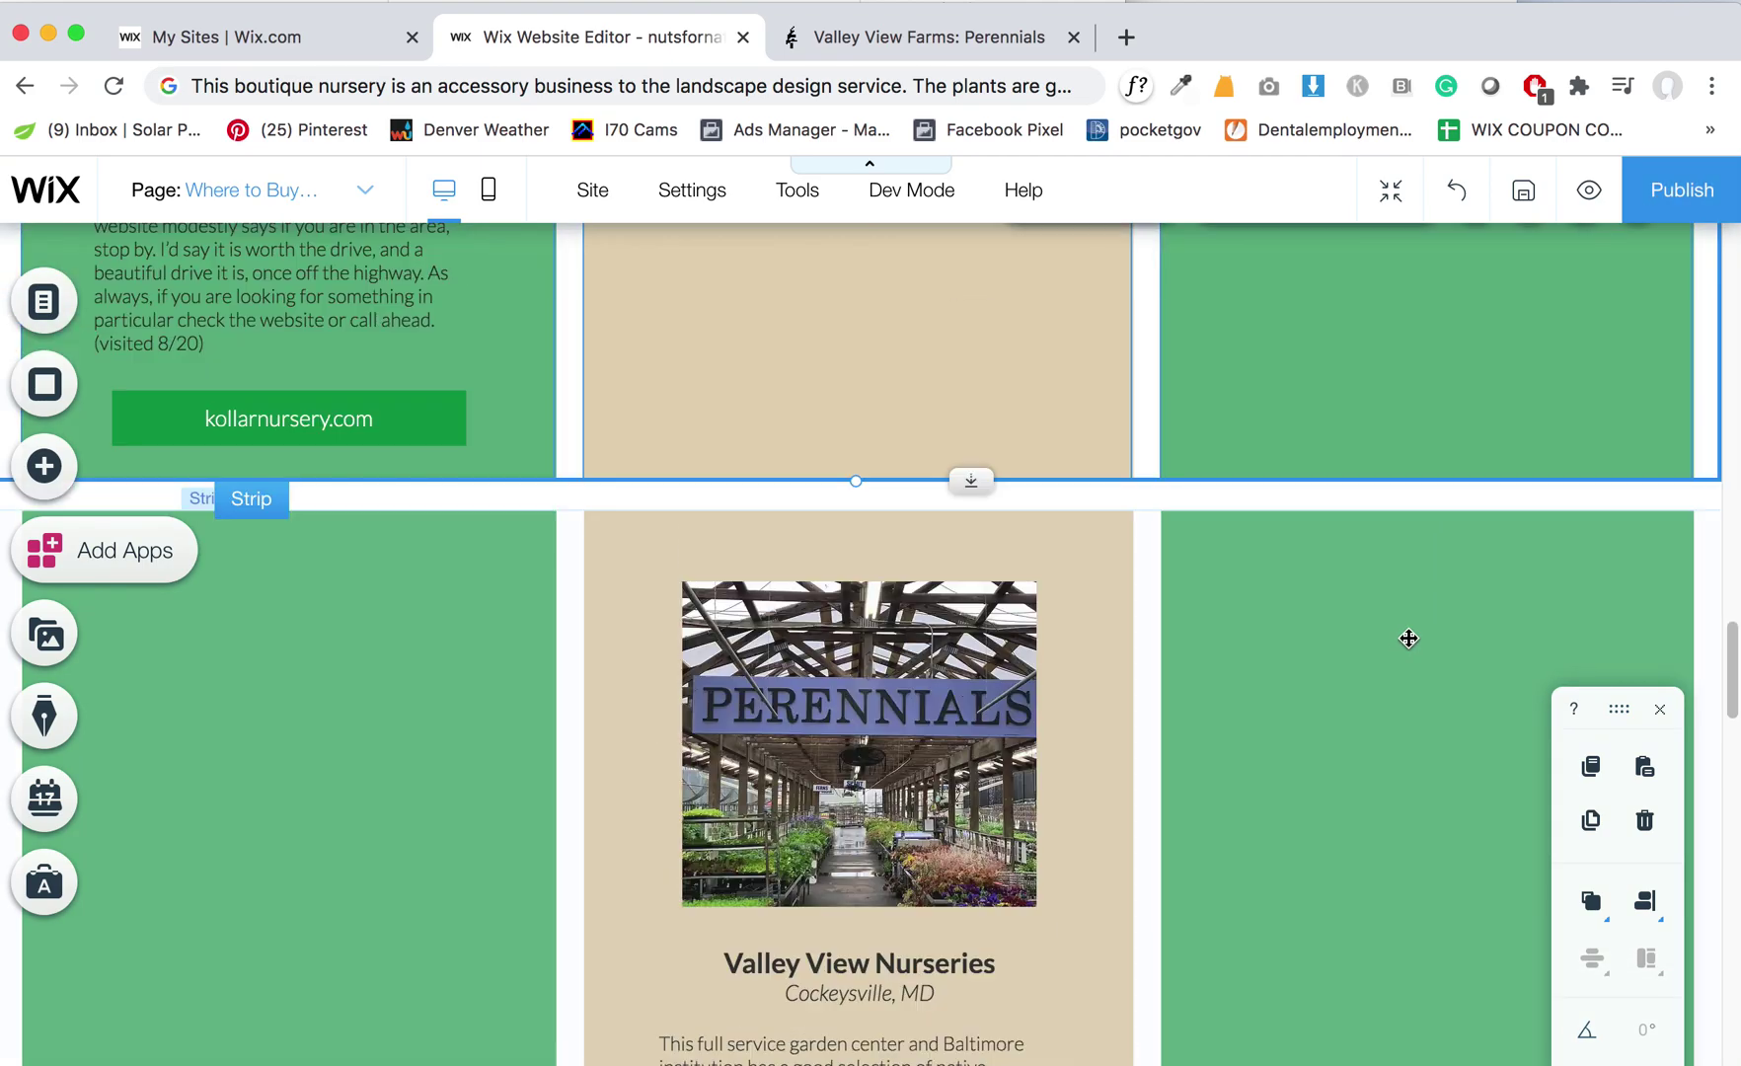
{"action": "scroll", "coordinate": [1402, 634], "scroll_direction": "down", "scroll_amount": 3}
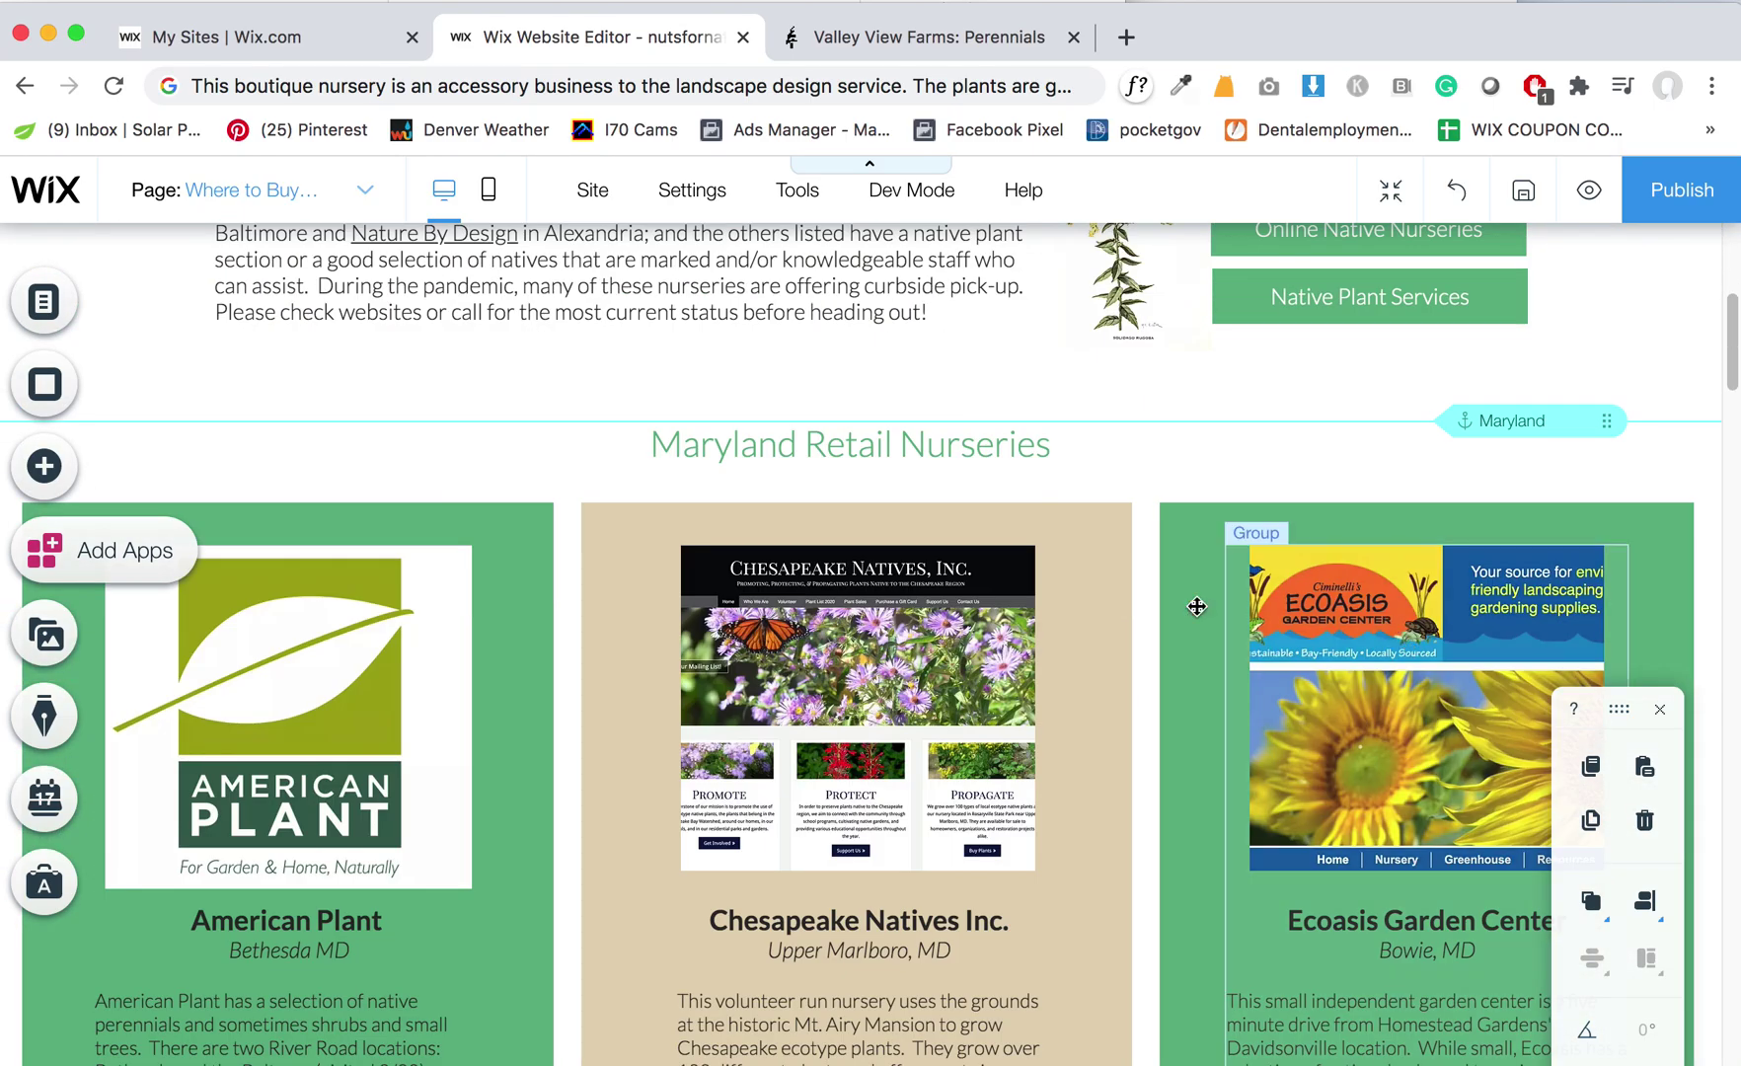
{"action": "scroll", "coordinate": [1124, 667], "scroll_direction": "down", "scroll_amount": 20}
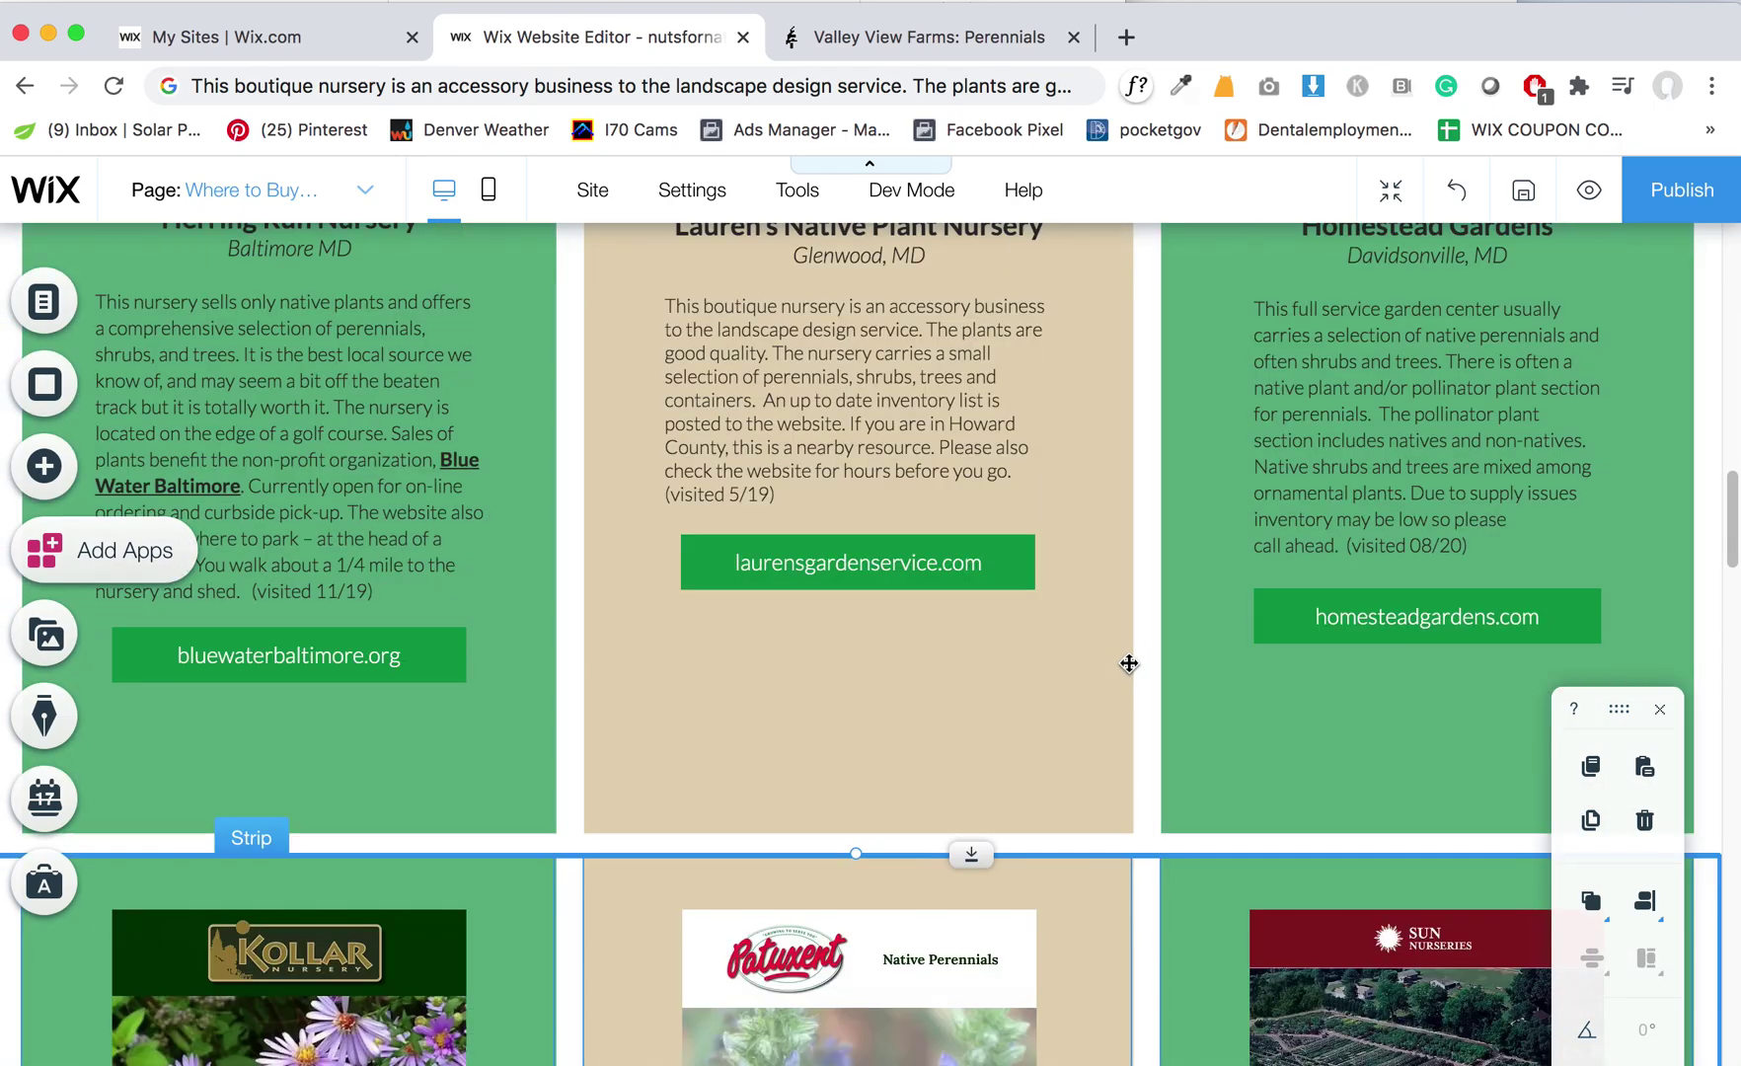
{"action": "scroll", "coordinate": [1139, 658], "scroll_direction": "down", "scroll_amount": 6}
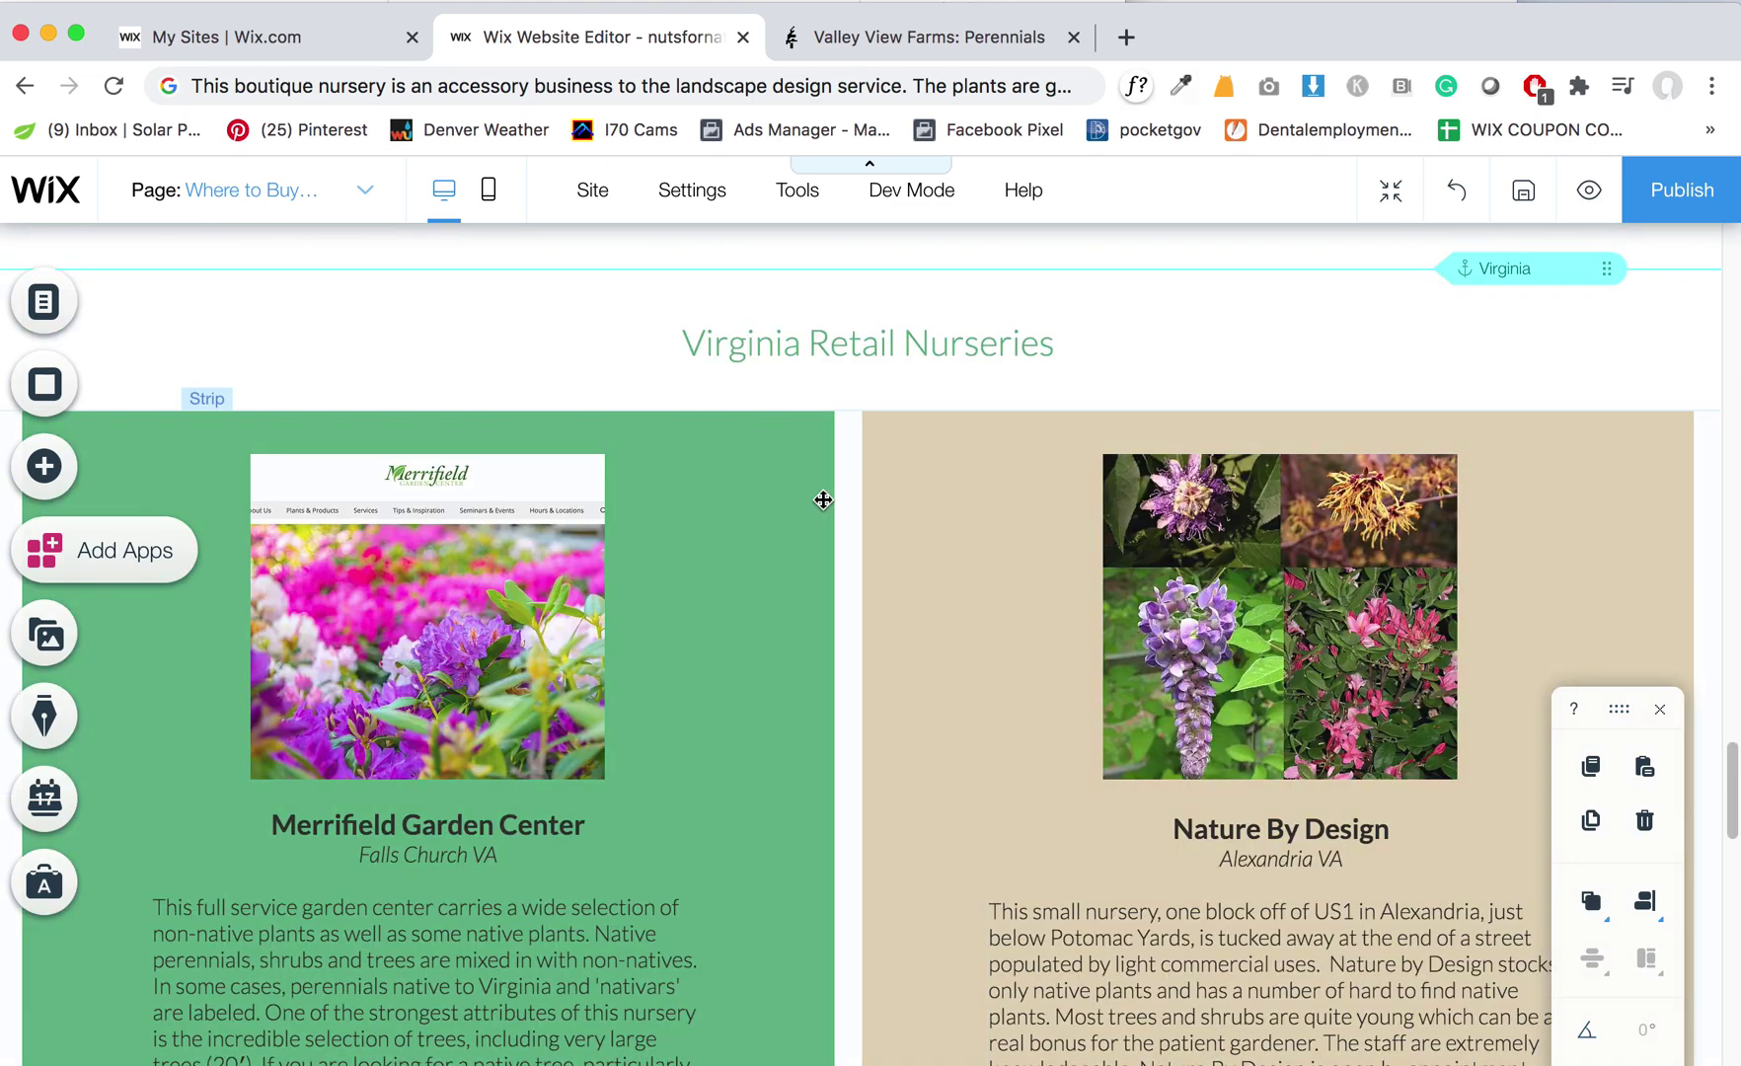
Step: Nudge the Virginia and Online Native Plant Nurseries anchors within the gaps just above their section headings
{"action": "left_click_drag", "start_coordinate": [1489, 271], "coordinate": [1510, 279]}
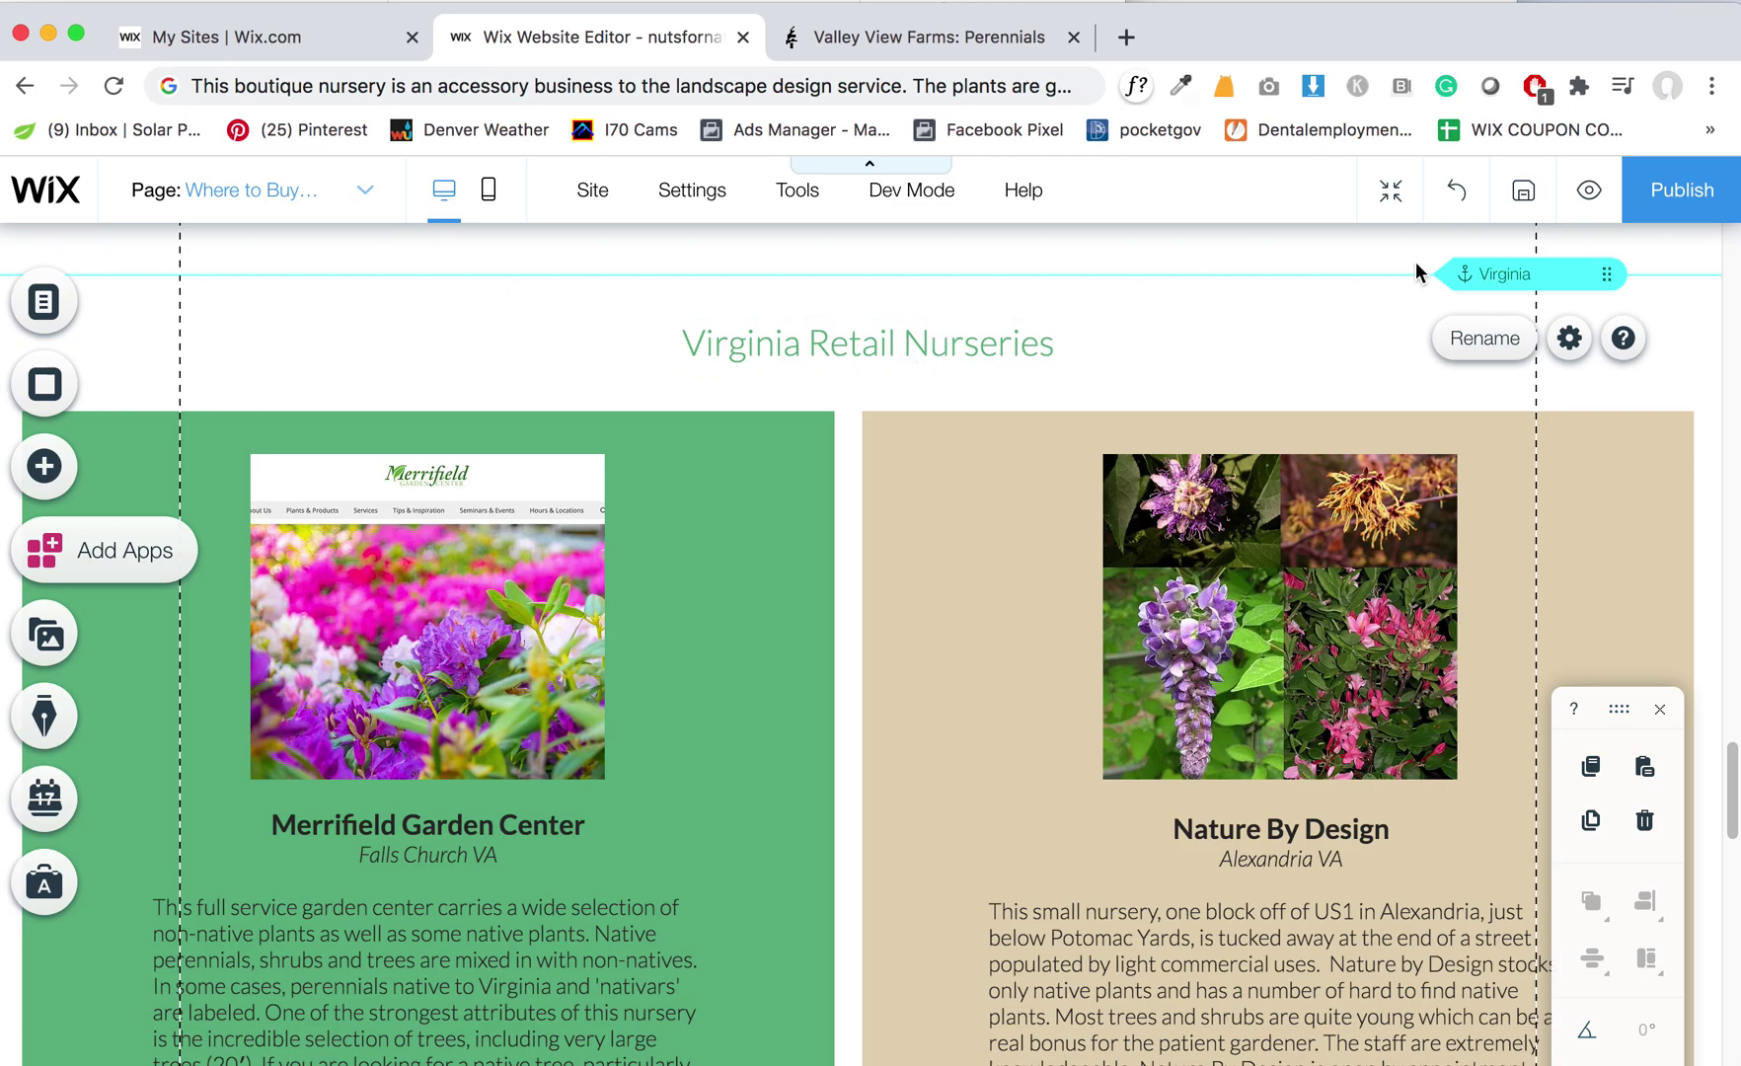
{"action": "left_click_drag", "start_coordinate": [1489, 275], "coordinate": [1481, 274]}
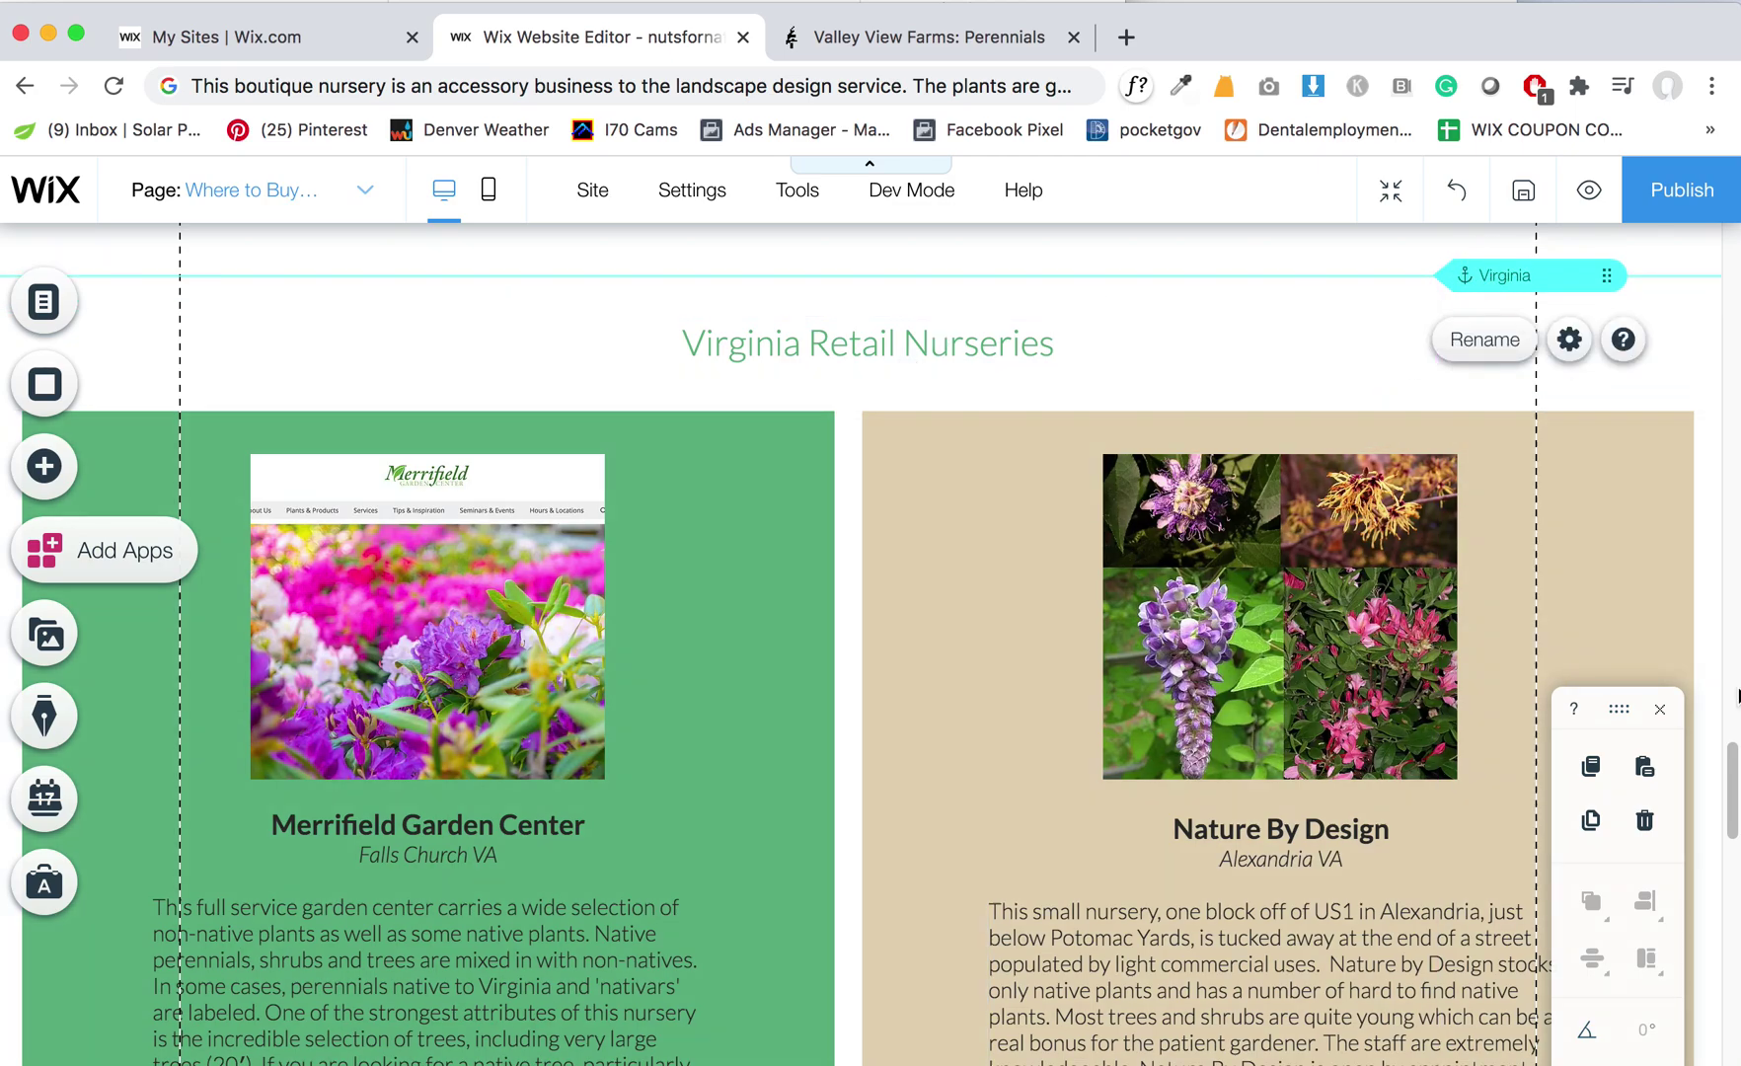
{"action": "left_click_drag", "start_coordinate": [1732, 775], "coordinate": [1726, 859]}
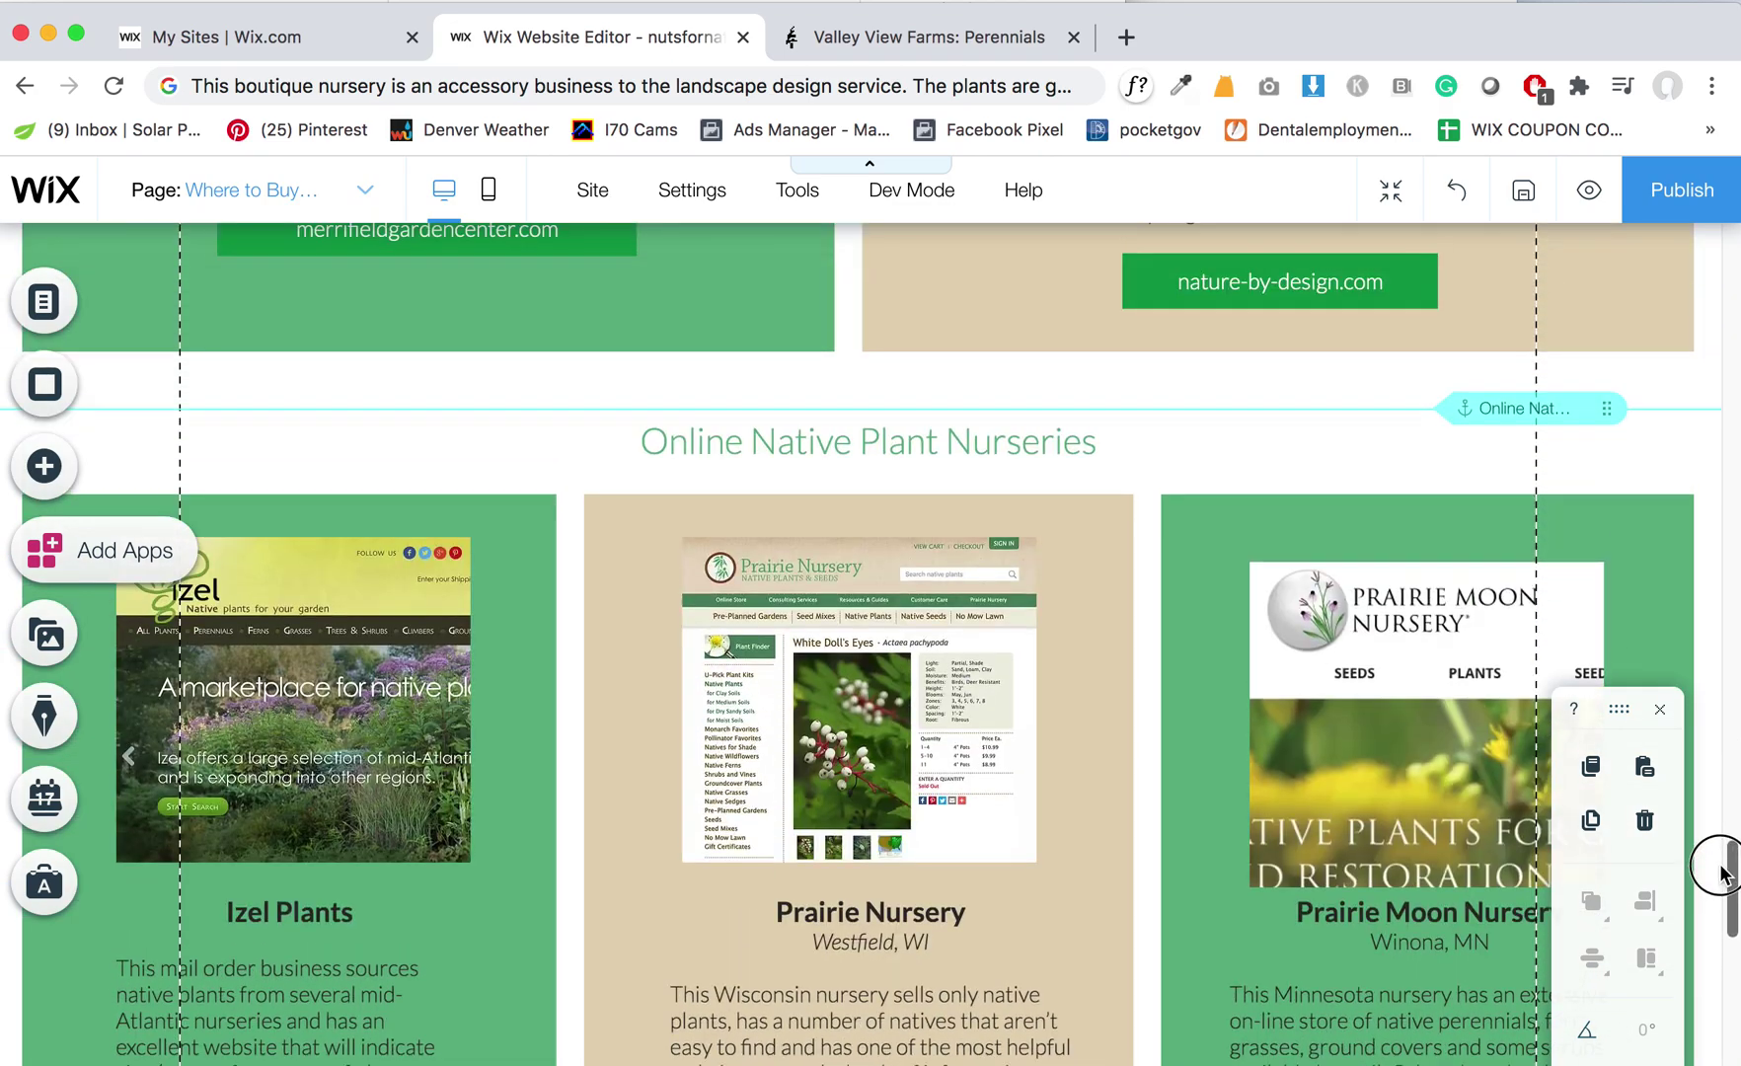
{"action": "left_click_drag", "start_coordinate": [1492, 423], "coordinate": [1491, 427]}
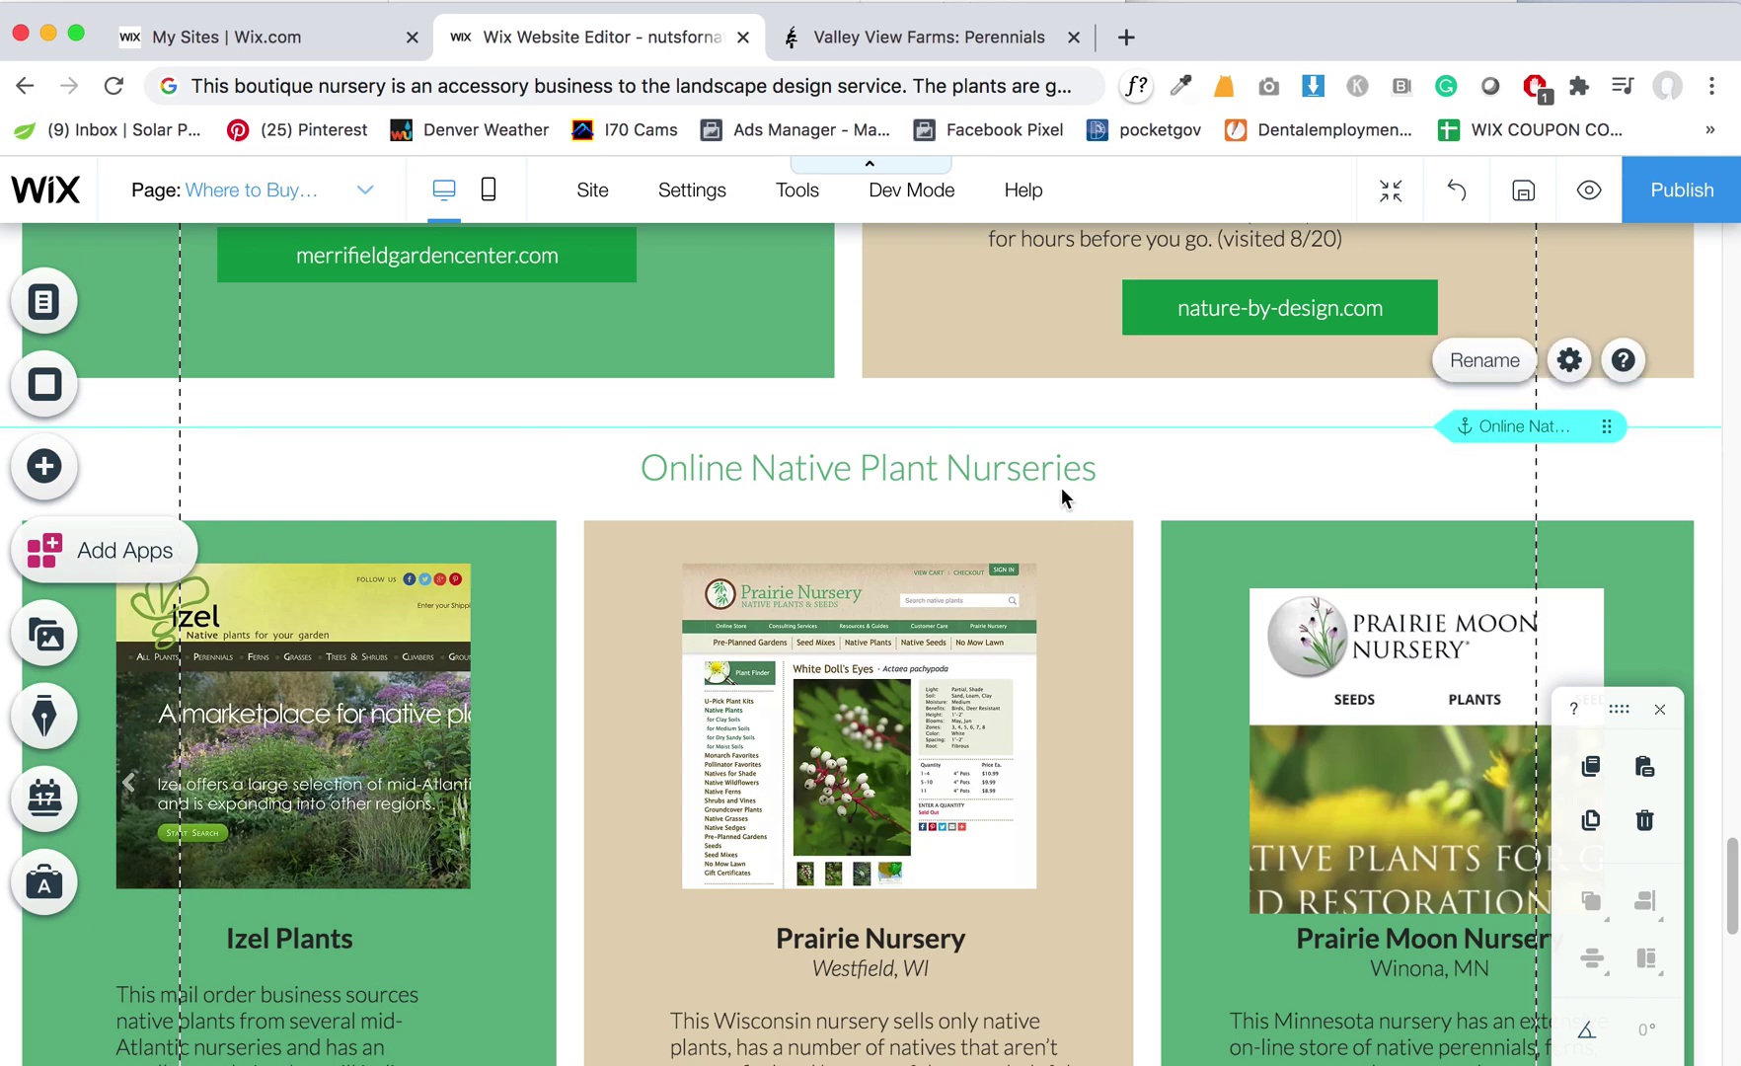
Step: Try shifting the Online Native Plant Nurseries heading and its content down, and bring them back up just below the anchor
{"action": "left_click", "coordinate": [1054, 464]}
{"action": "left_click_drag", "start_coordinate": [952, 521], "coordinate": [949, 665]}
{"action": "left_click_drag", "start_coordinate": [1475, 427], "coordinate": [1426, 455]}
{"action": "left_click", "coordinate": [1036, 622]}
{"action": "left_click_drag", "start_coordinate": [1036, 622], "coordinate": [1004, 458]}
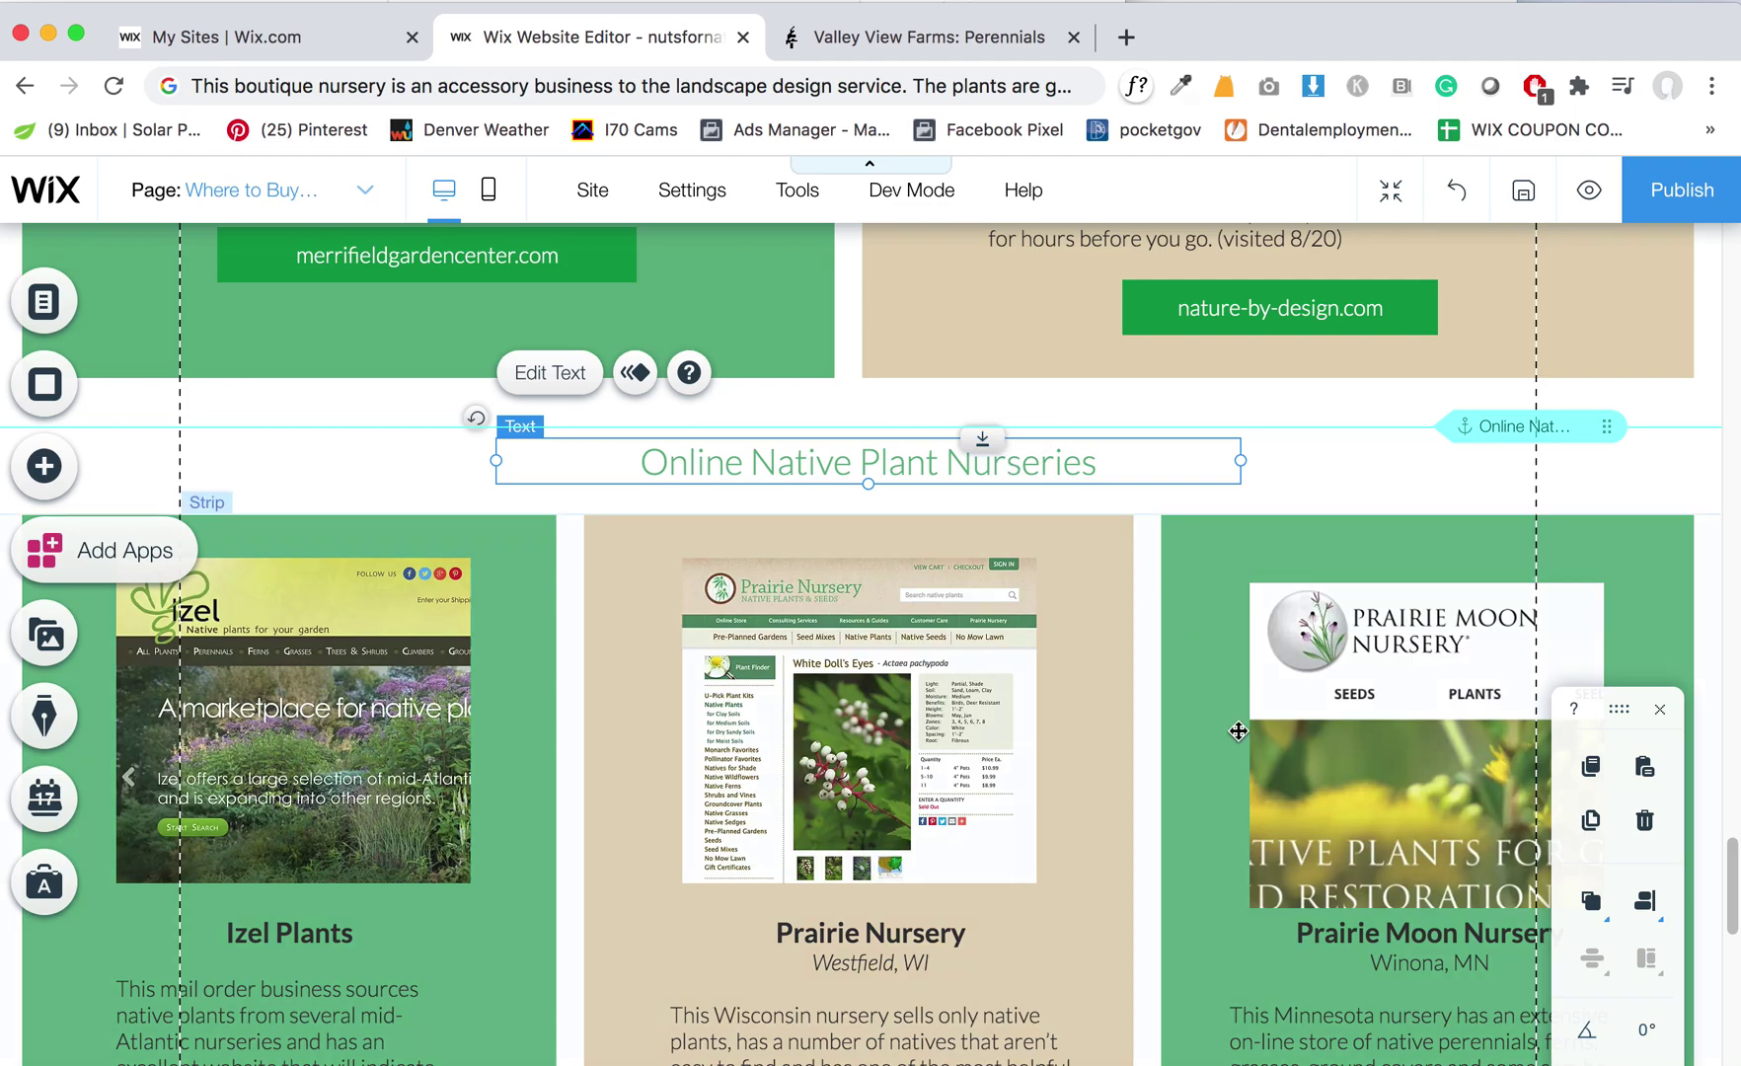
Step: Nudge the Online Native Plant Nurseries heading and the strip beneath it slightly down, to about y 4353
{"action": "key", "text": "Down"}
{"action": "key", "text": "Down"}
{"action": "key", "text": "Down"}
{"action": "key", "text": "Down"}
{"action": "key", "text": "Down"}
{"action": "key", "text": "Down"}
{"action": "key", "text": "Down"}
{"action": "key", "text": "Down"}
{"action": "key", "text": "Down"}
{"action": "key", "text": "Down"}
{"action": "key", "text": "Down"}
{"action": "key", "text": "Down"}
{"action": "key", "text": "Down"}
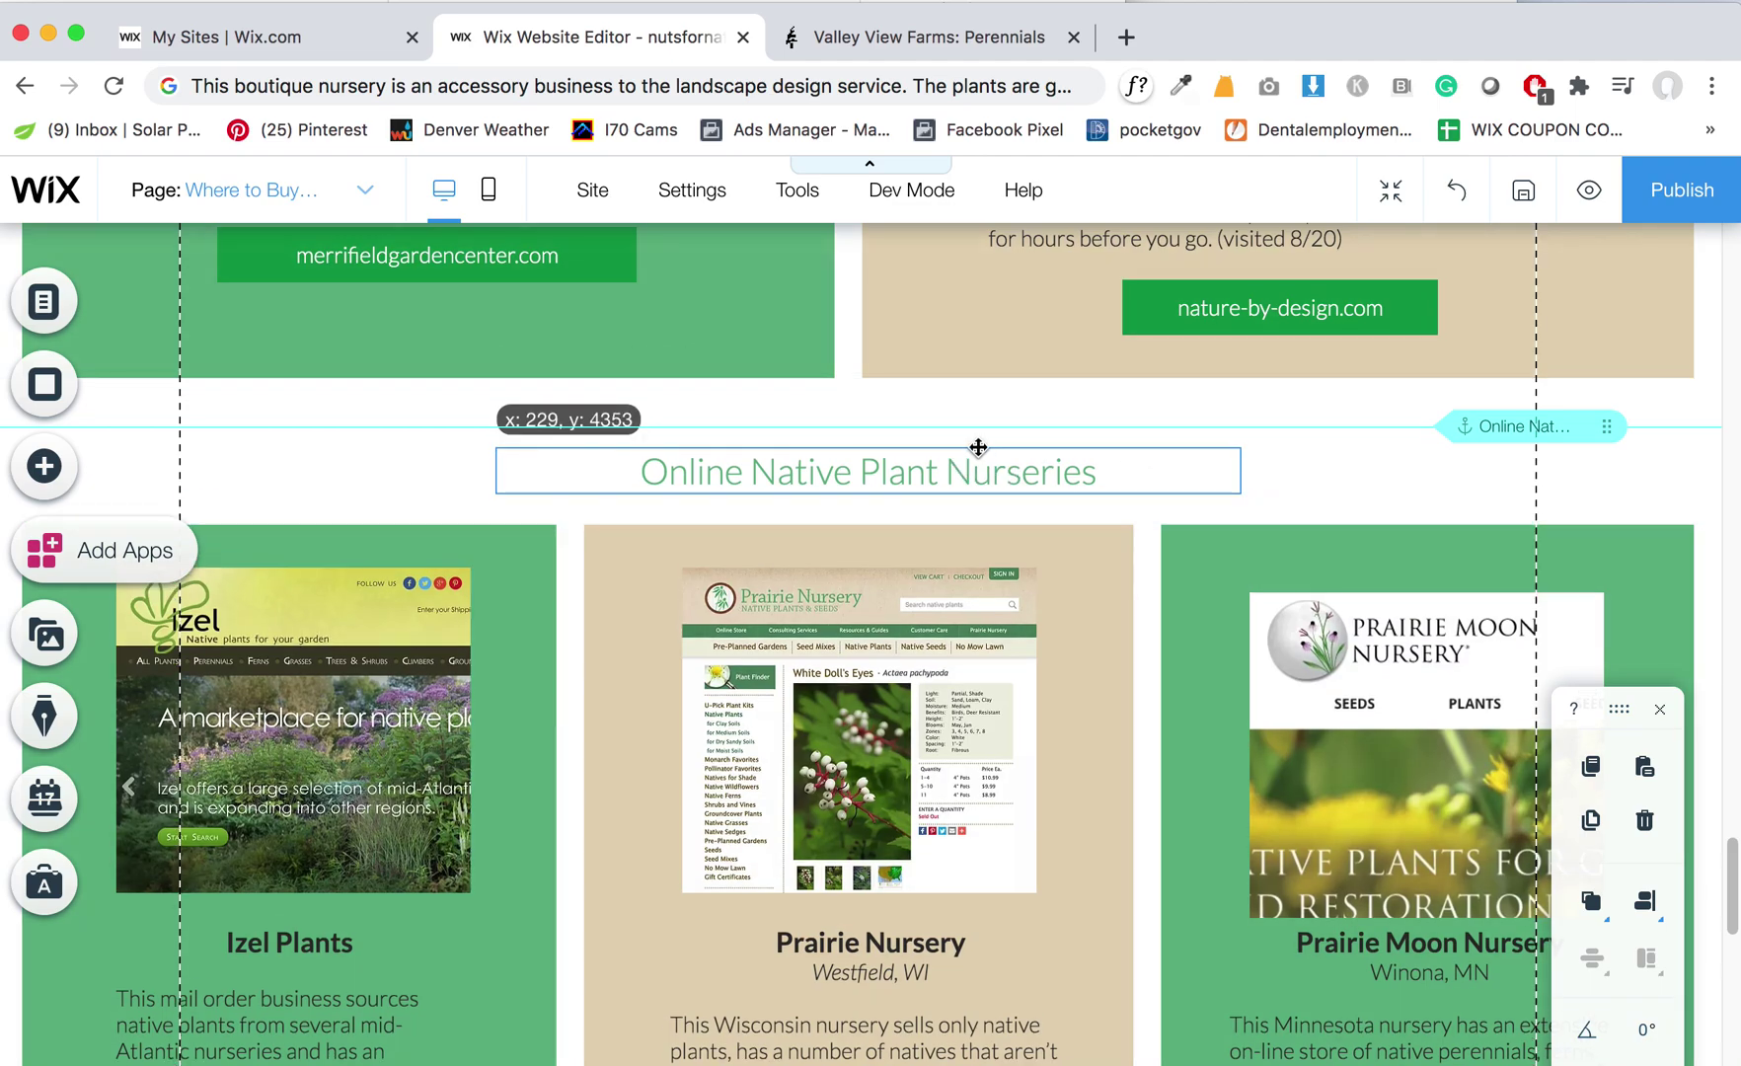
Step: Review the section link buttons in the page intro and the Maryland Retail Nurseries heading with its anchor
{"action": "scroll", "coordinate": [1163, 712], "scroll_direction": "down", "scroll_amount": 20}
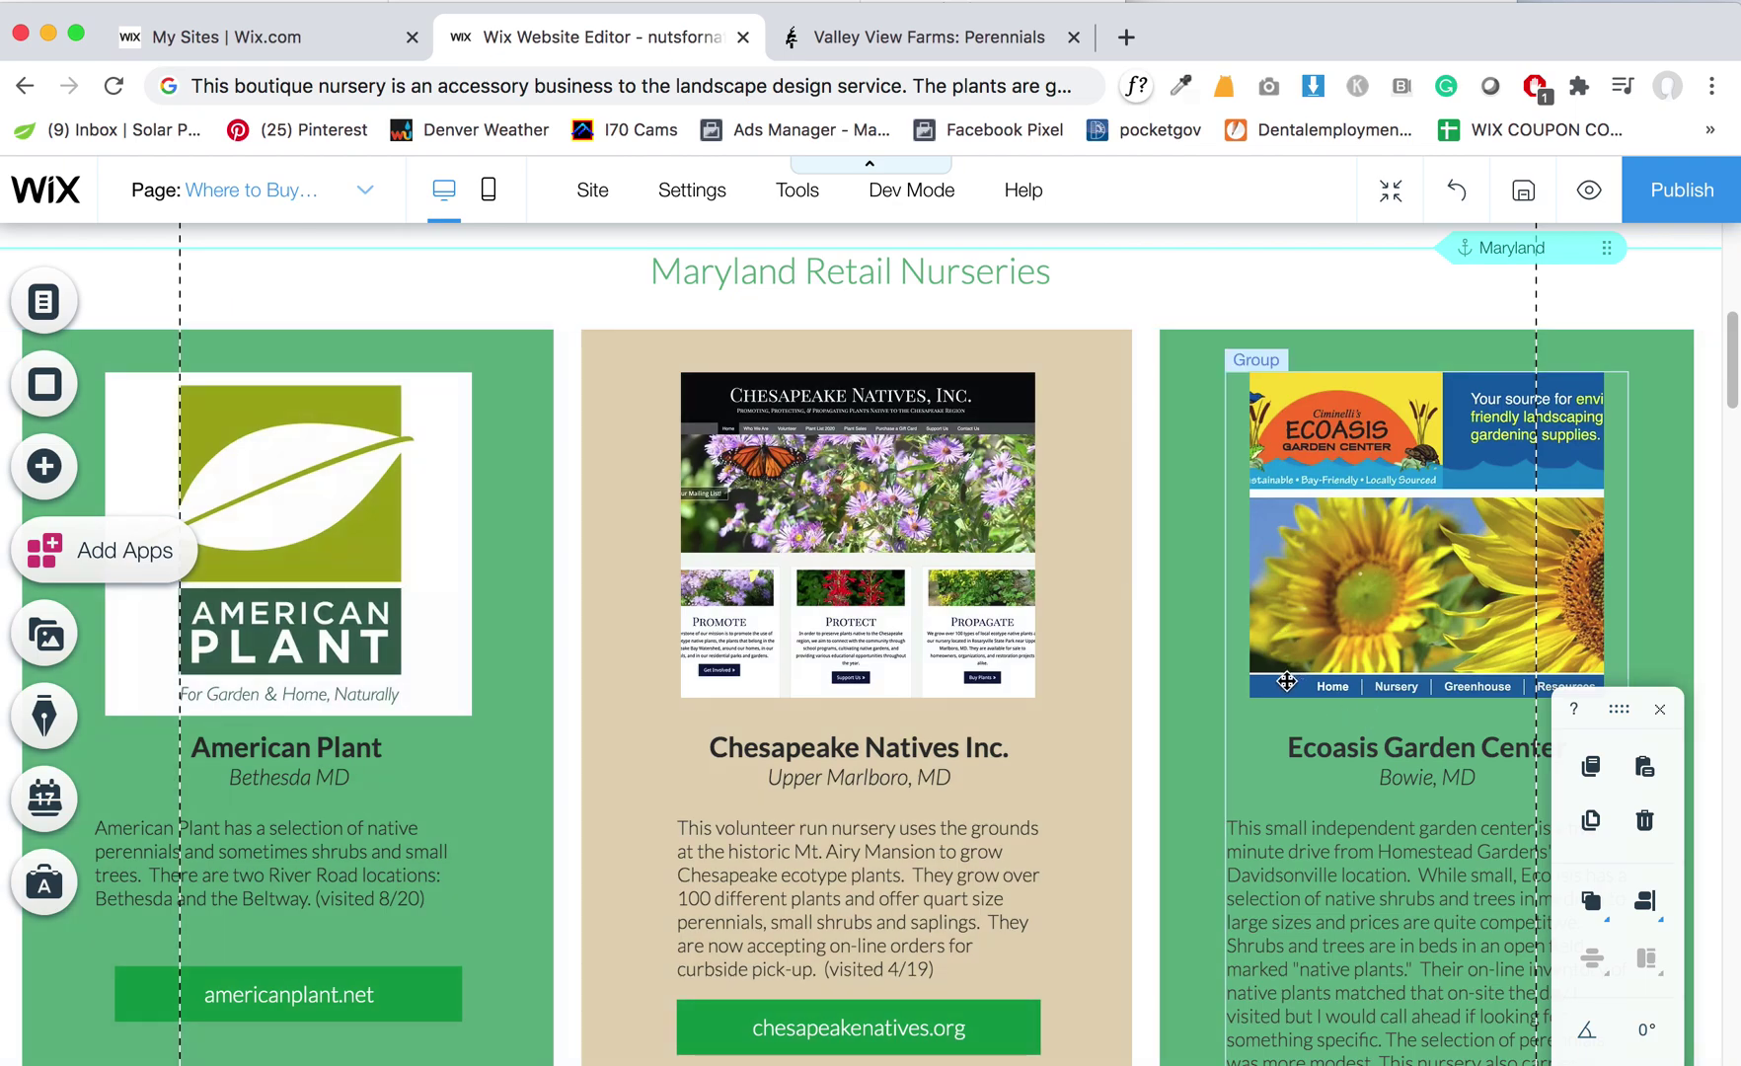
{"action": "scroll", "coordinate": [1275, 694], "scroll_direction": "up", "scroll_amount": 5}
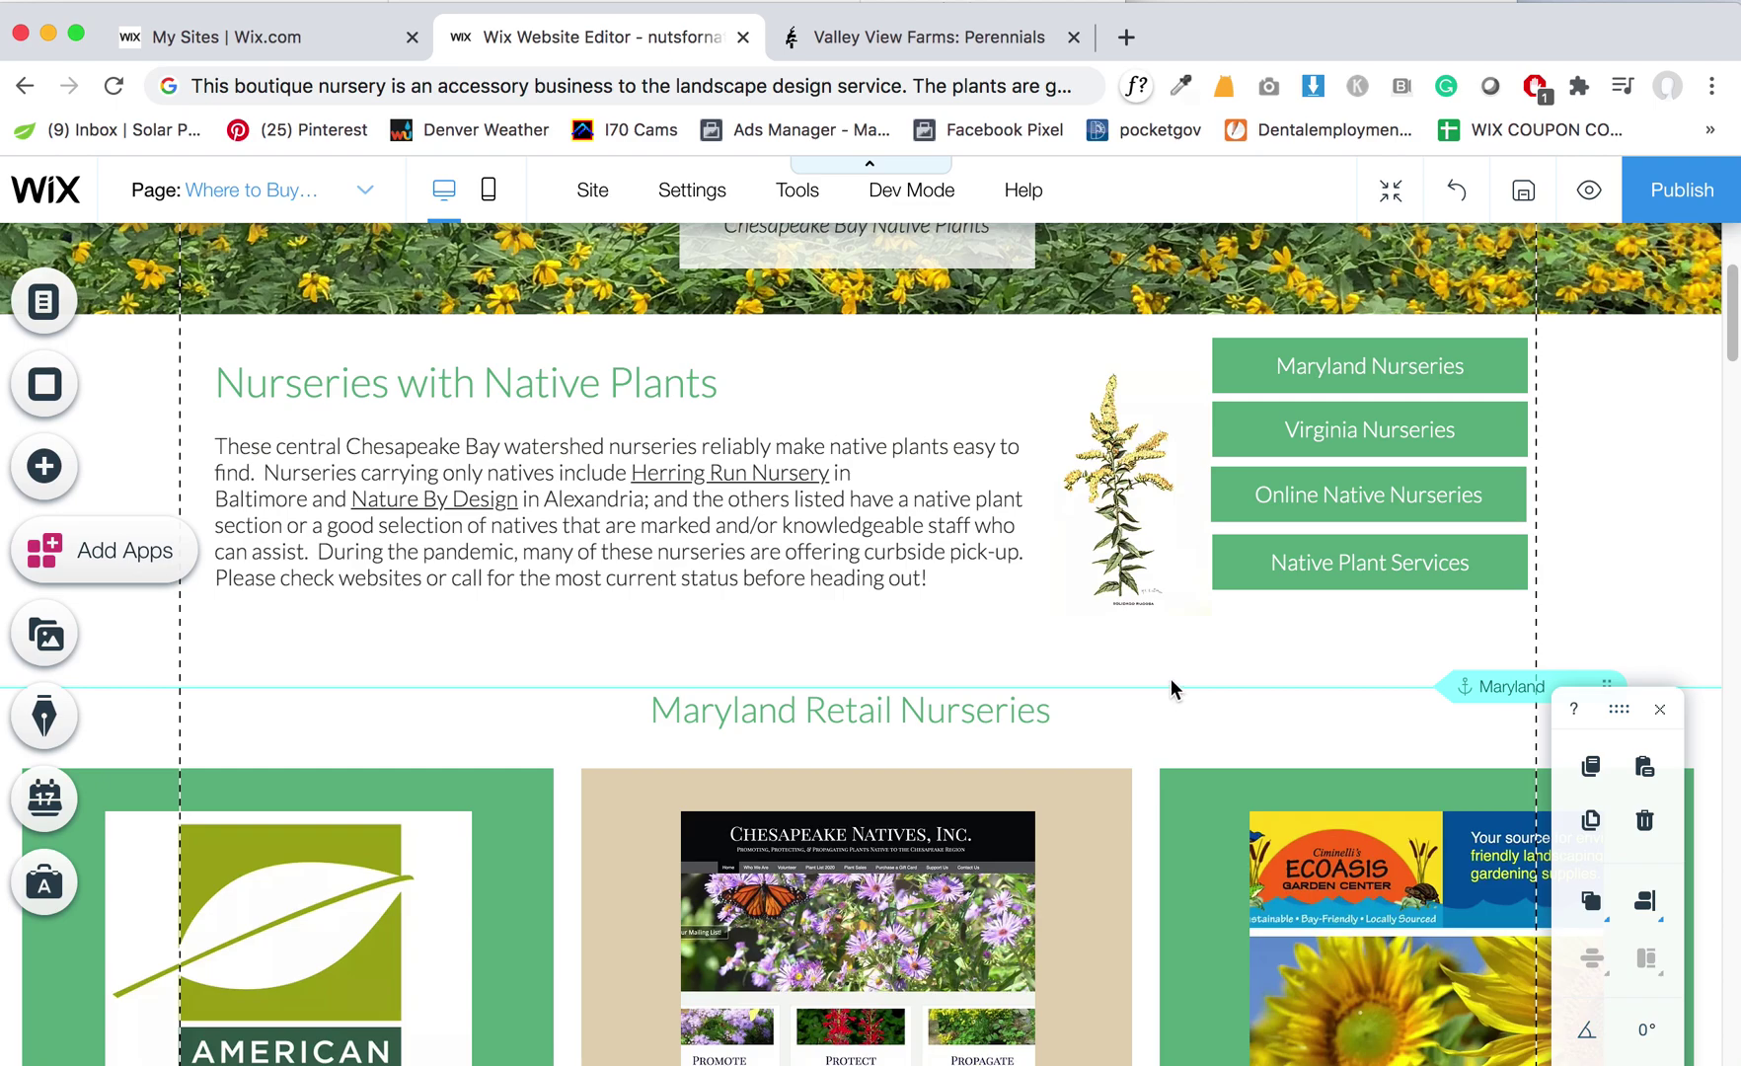
{"action": "scroll", "coordinate": [1172, 681], "scroll_direction": "down", "scroll_amount": 2}
{"action": "scroll", "coordinate": [1145, 592], "scroll_direction": "down", "scroll_amount": 2}
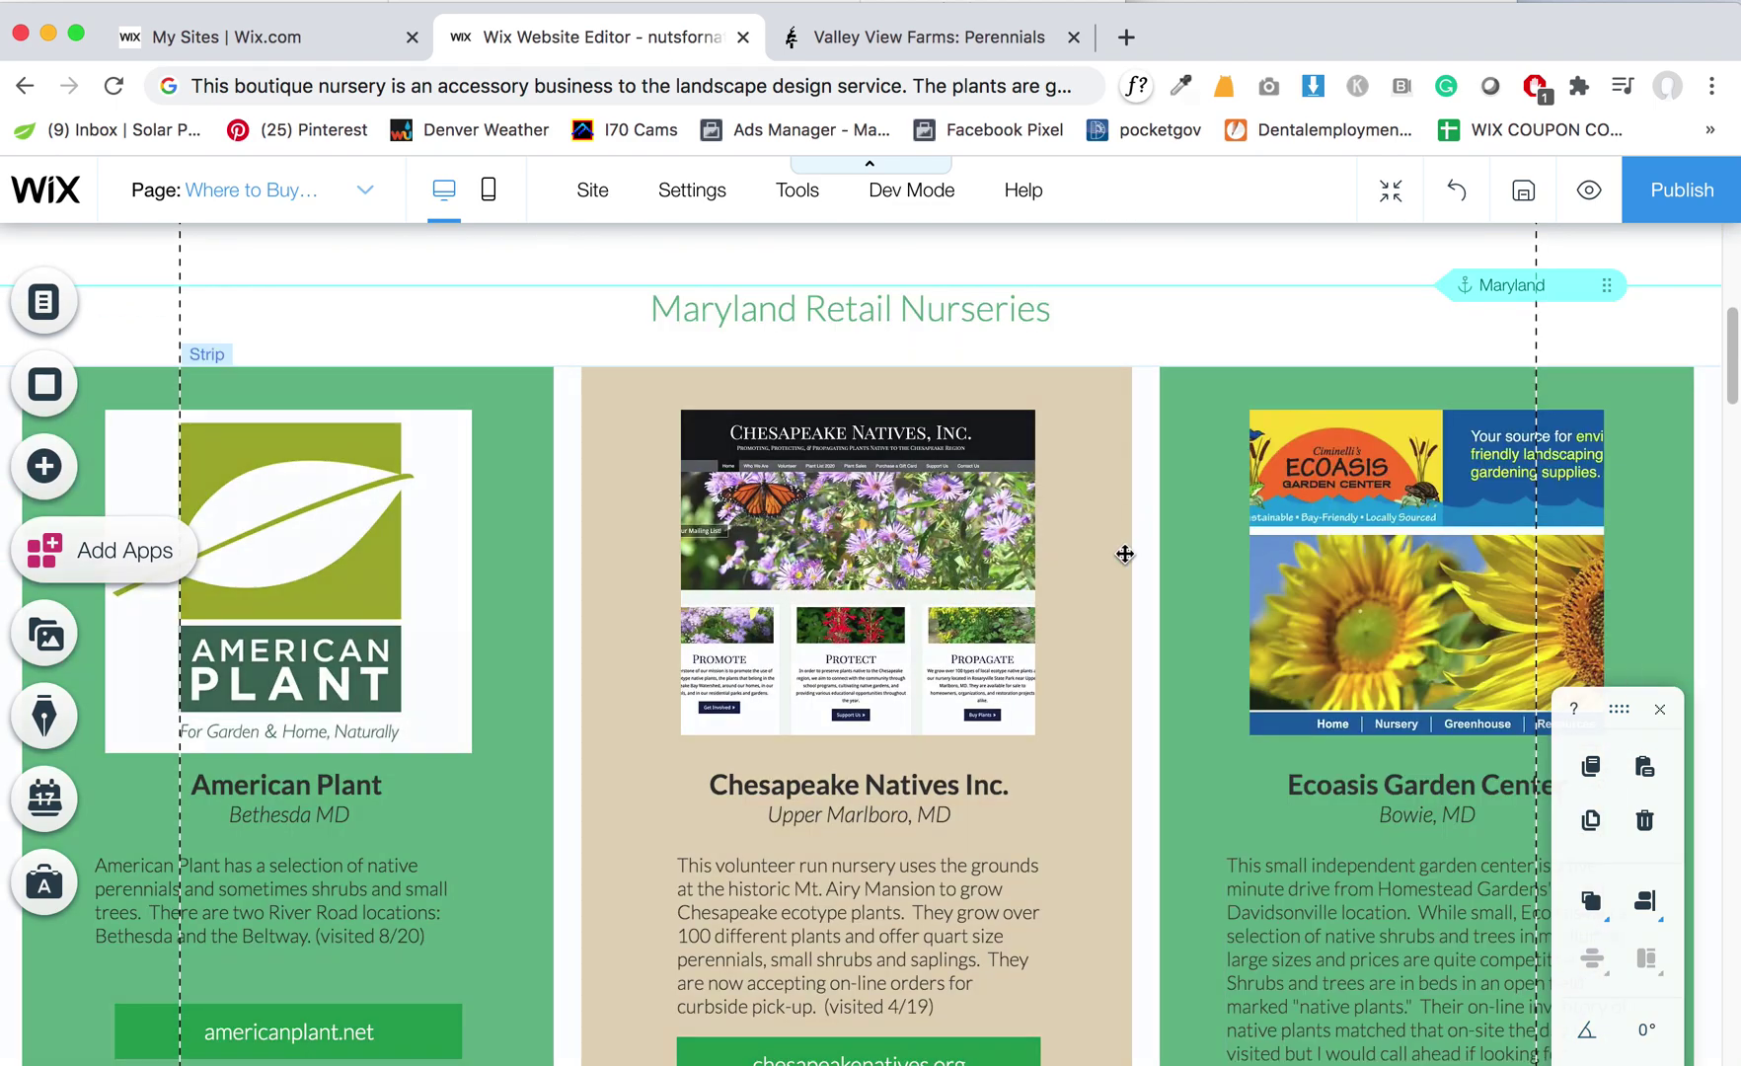